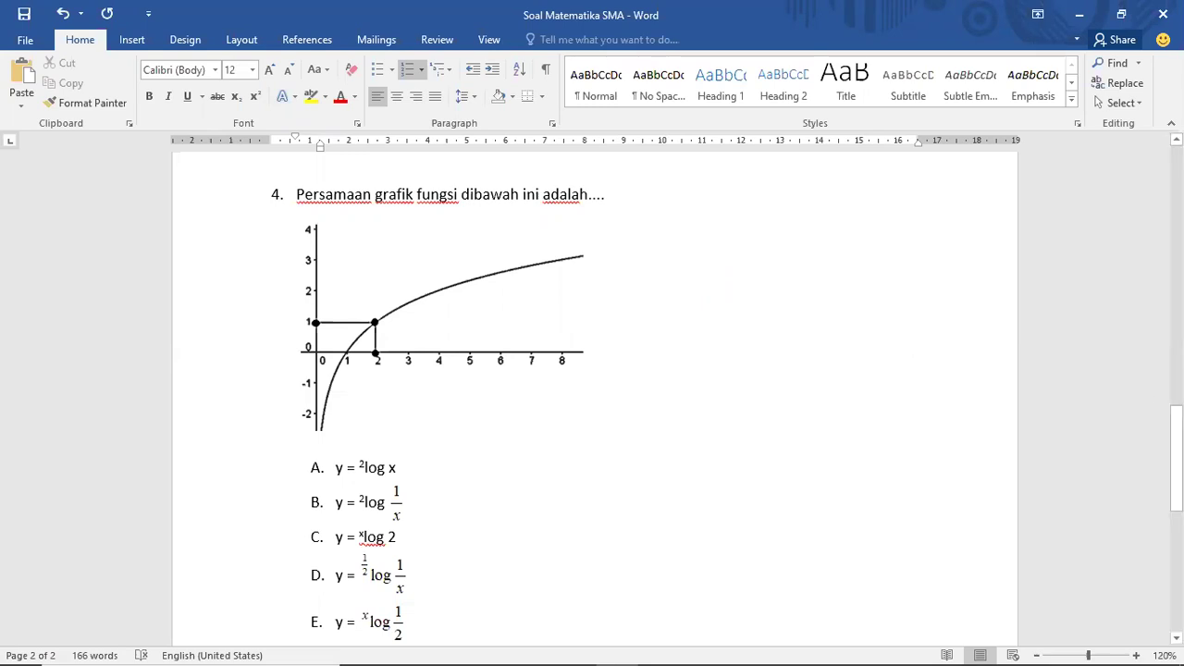
Look through the math questions in the Word document, from question 4 back to the first ones
{"action": "left_click_drag", "start_coordinate": [1176, 458], "coordinate": [1175, 467]}
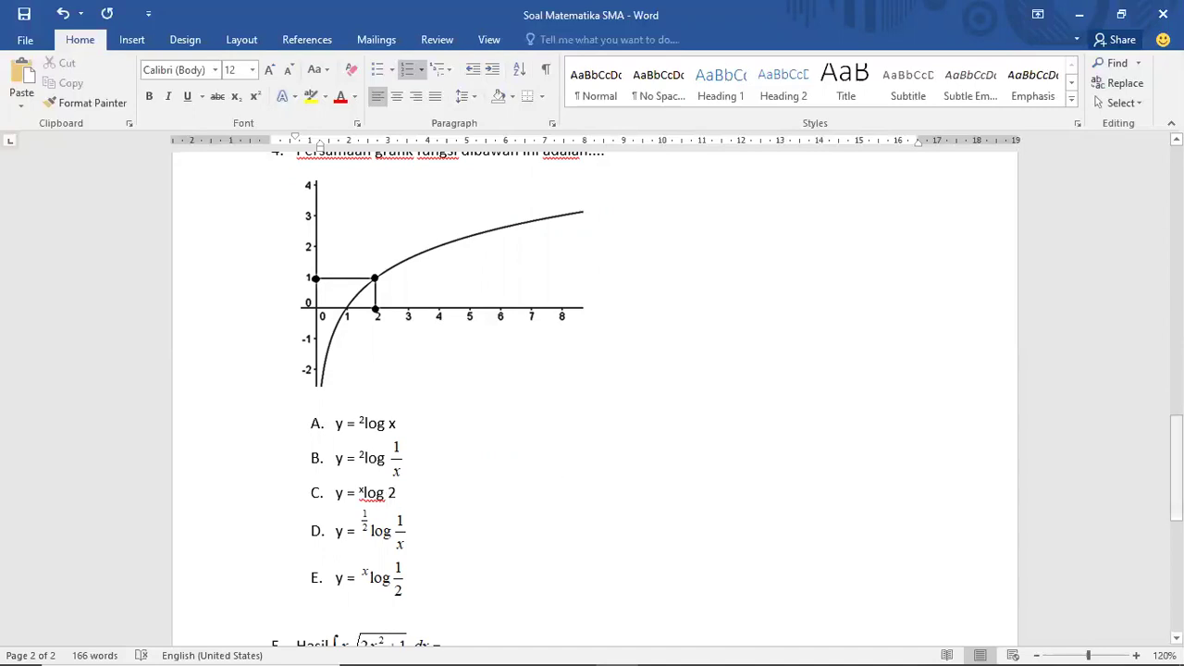
{"action": "left_click_drag", "start_coordinate": [1175, 462], "coordinate": [1176, 199]}
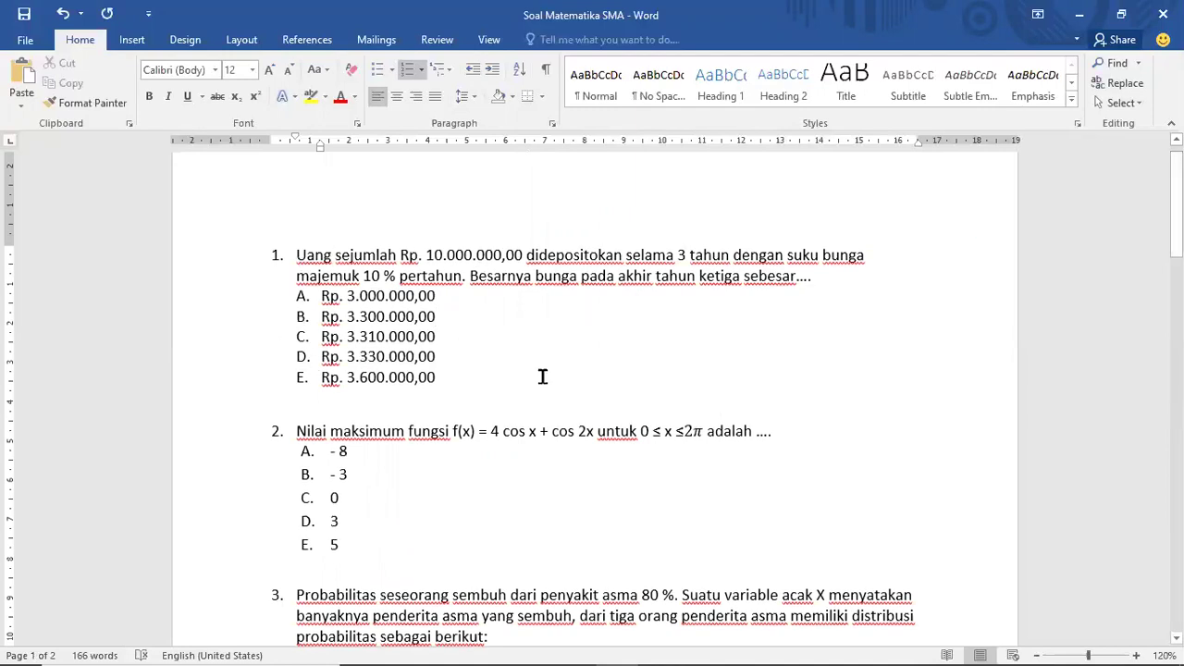
{"action": "left_click_drag", "start_coordinate": [1175, 192], "coordinate": [1175, 230]}
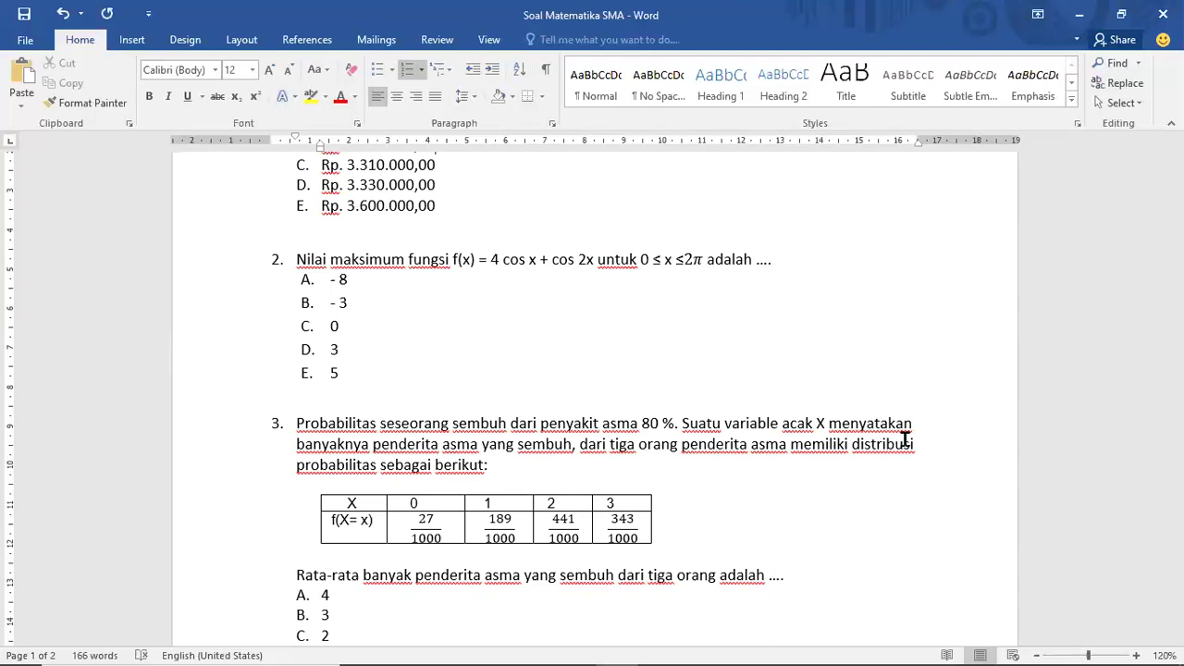
Switch to the untitled form in Google Forms and title it "LATIHAN SOAL MATEMATIKA SMA"
{"action": "left_click", "coordinate": [1085, 18]}
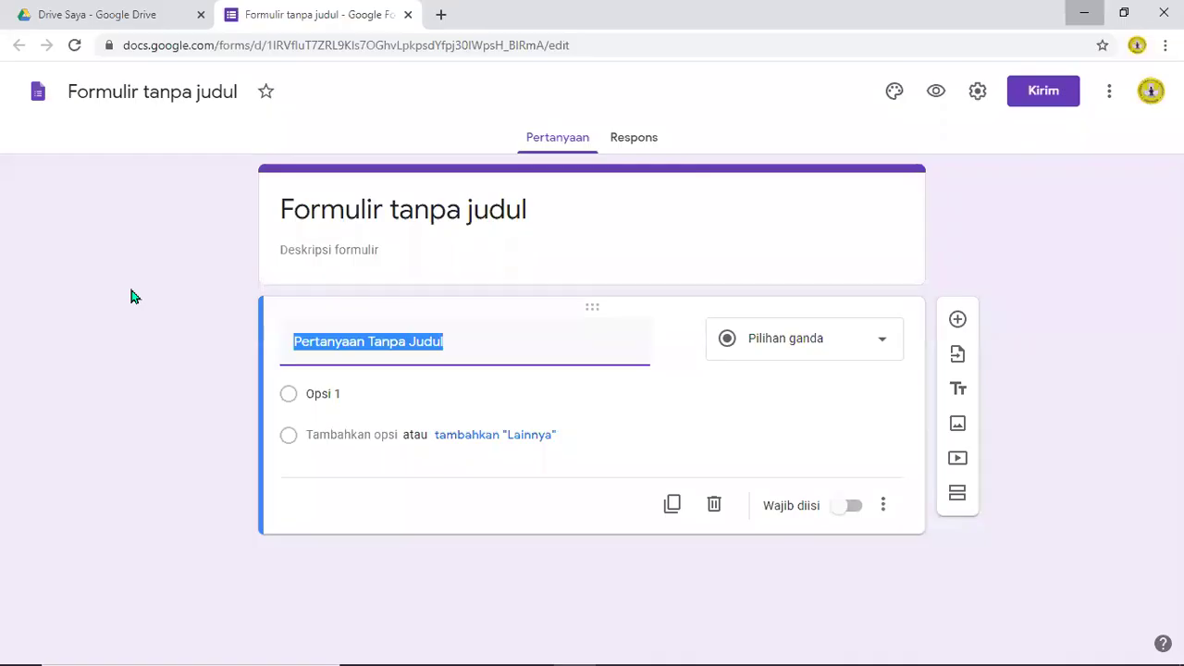
{"action": "left_click", "coordinate": [131, 296]}
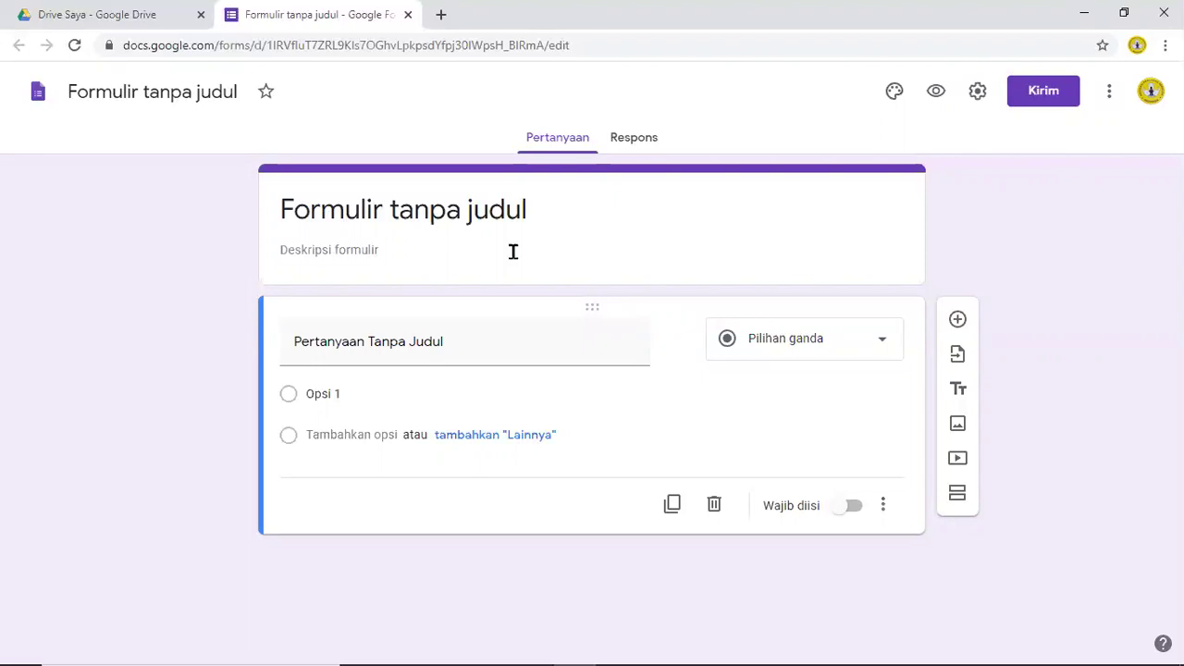
{"action": "left_click", "coordinate": [386, 214]}
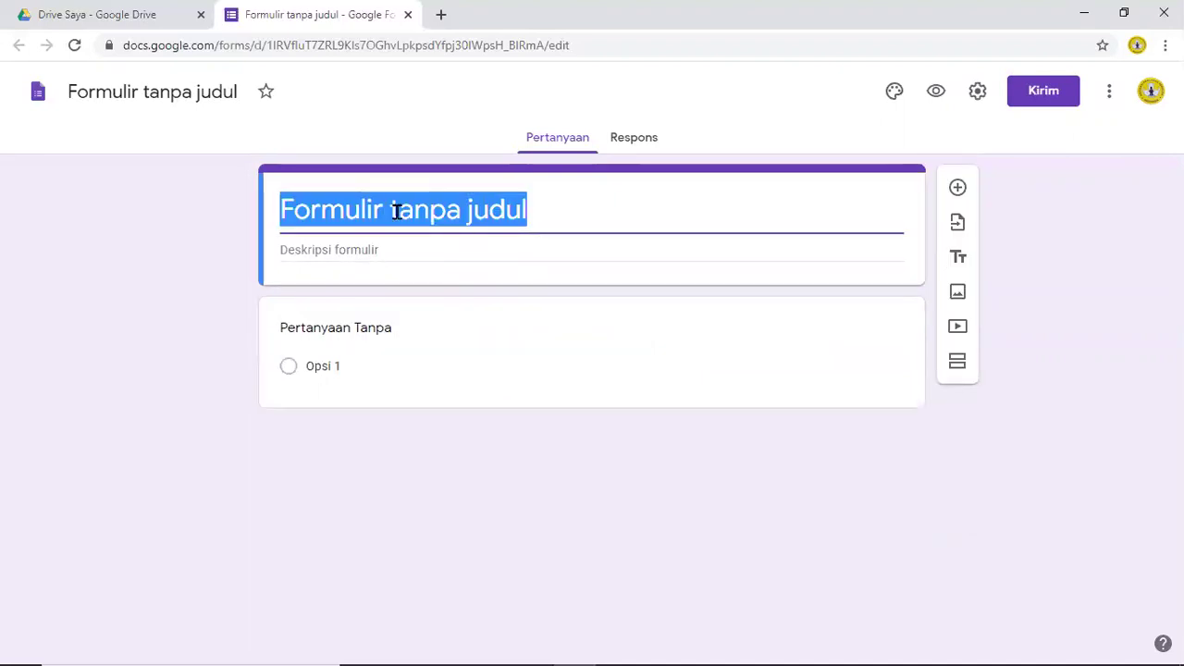
{"action": "type", "text": "LATIHAN SOAL"}
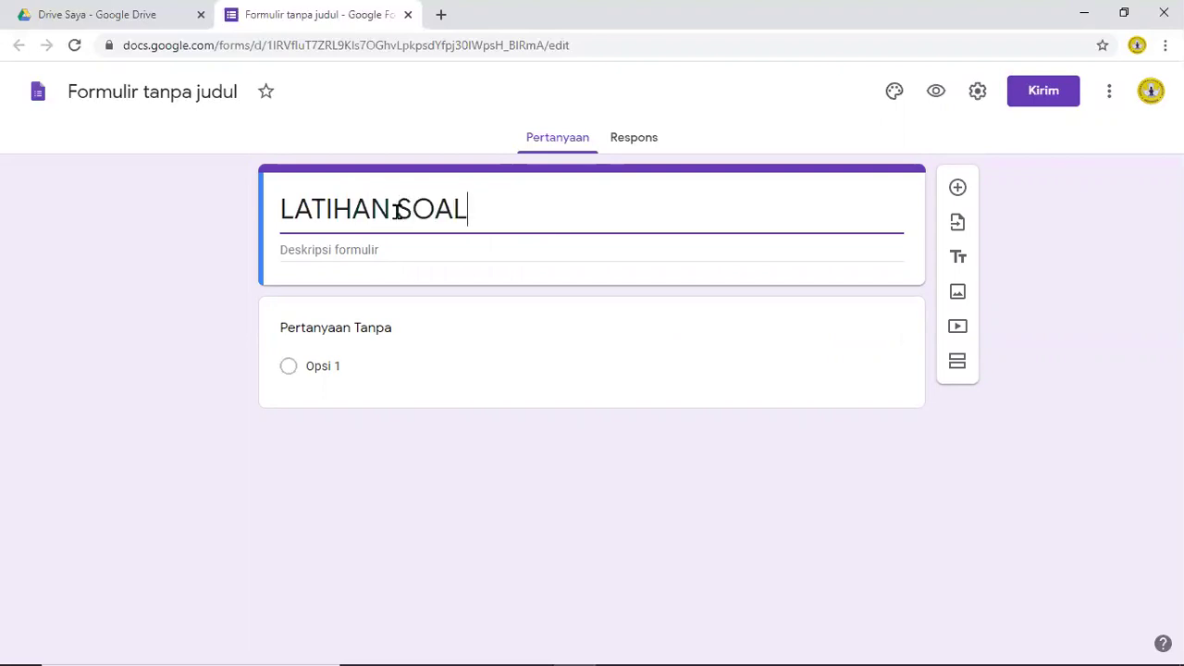
{"action": "type", "text": " MATEMATIKA SMA"}
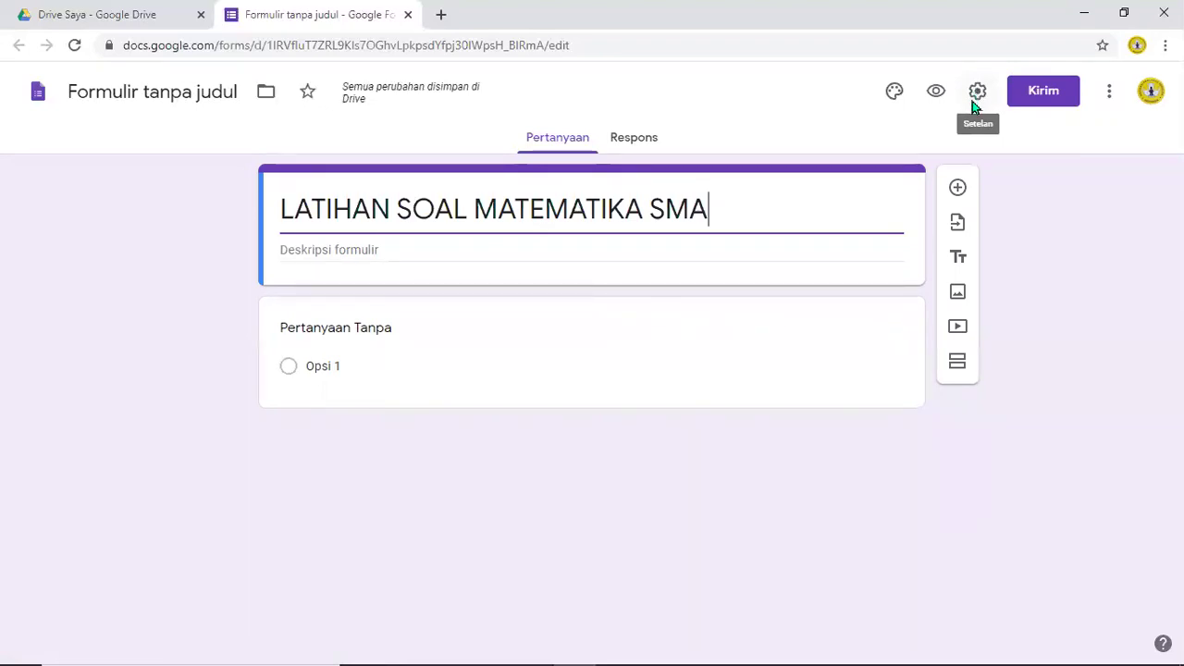
Make the form a quiz, disable "Jawaban yang benar" among what respondents can see, and save the settings
{"action": "left_click", "coordinate": [980, 96]}
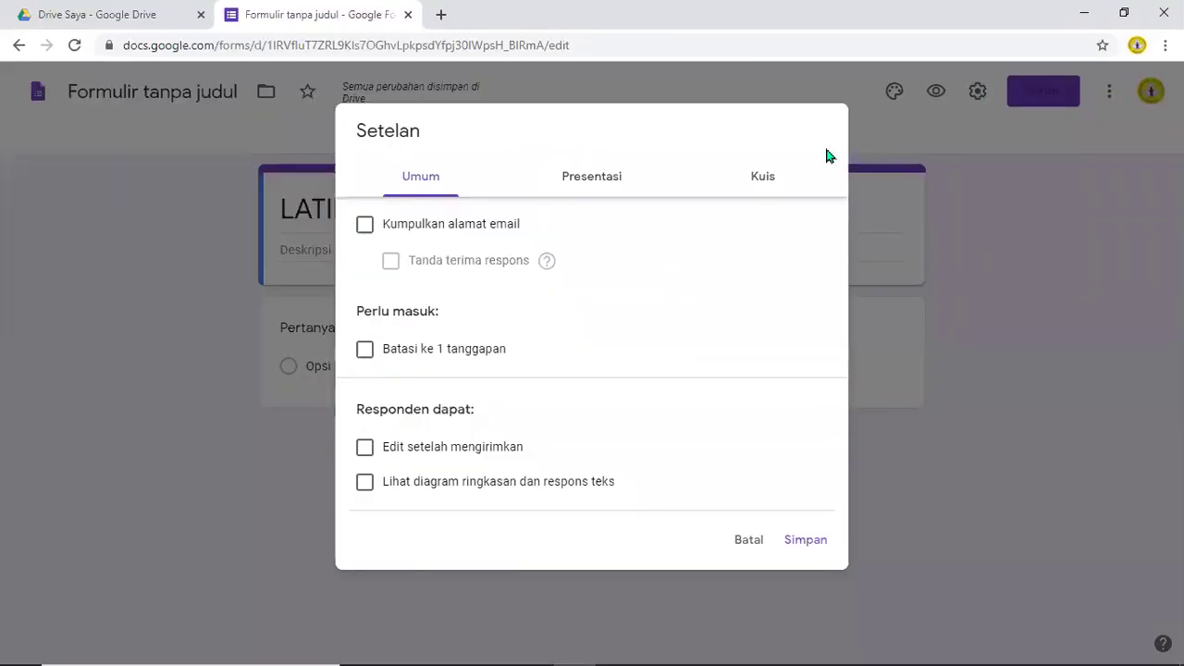
{"action": "left_click", "coordinate": [763, 178]}
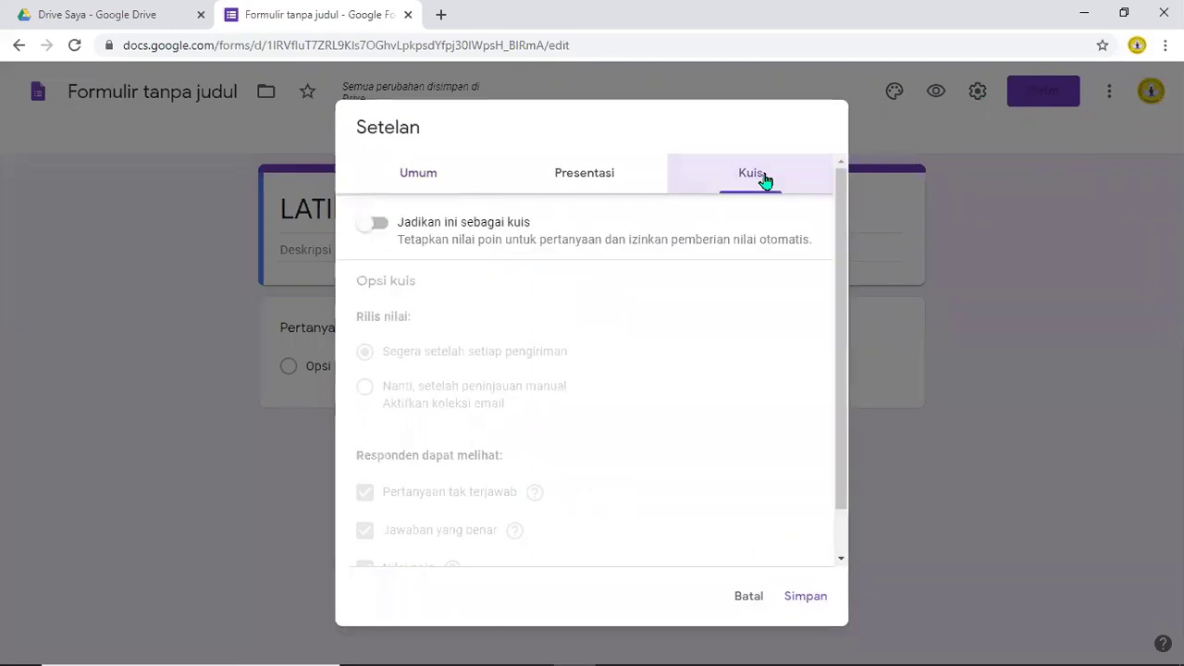
{"action": "left_click", "coordinate": [383, 232]}
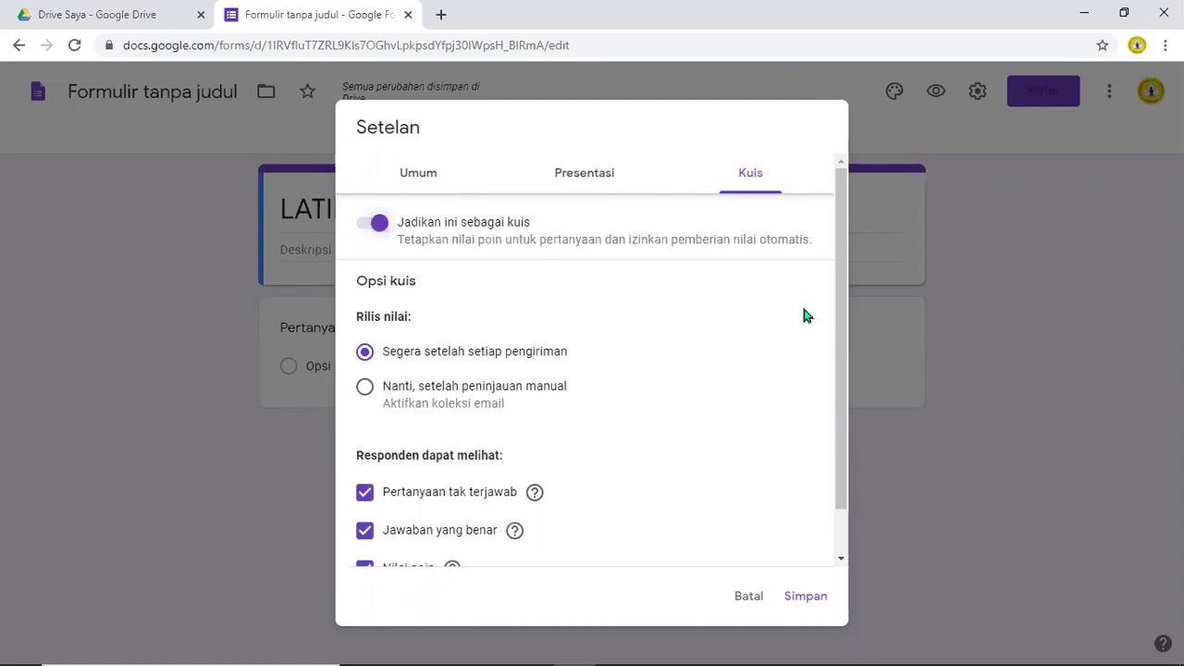
{"action": "left_click_drag", "start_coordinate": [843, 335], "coordinate": [843, 409]}
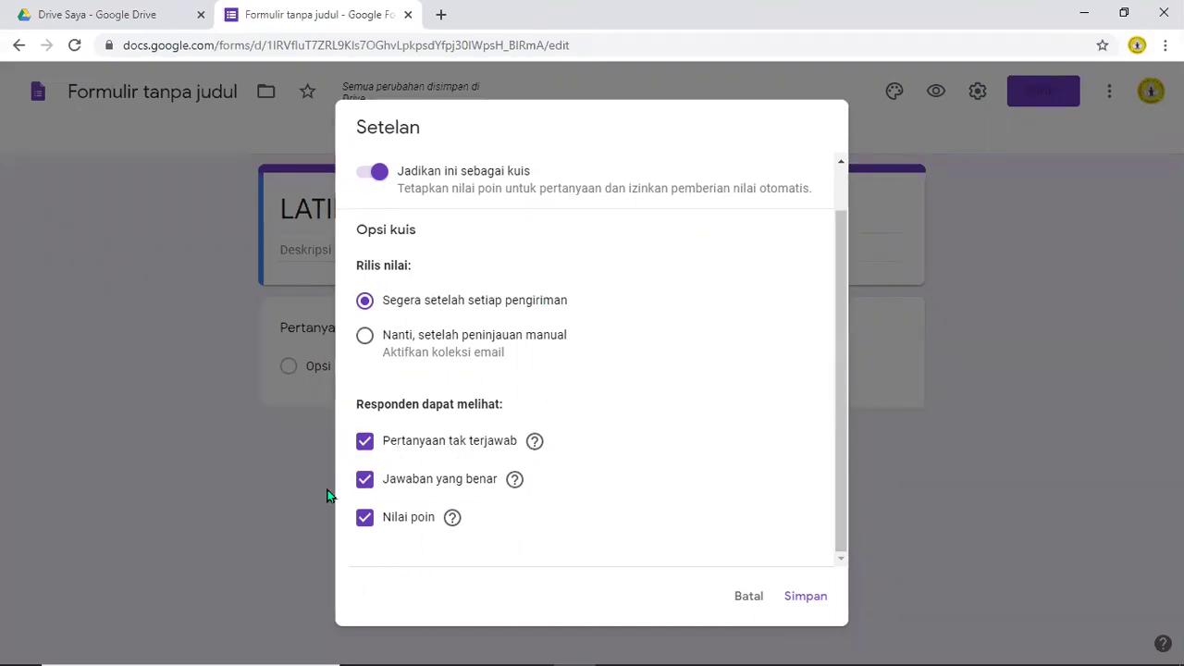
{"action": "left_click", "coordinate": [365, 480]}
{"action": "left_click", "coordinate": [806, 598]}
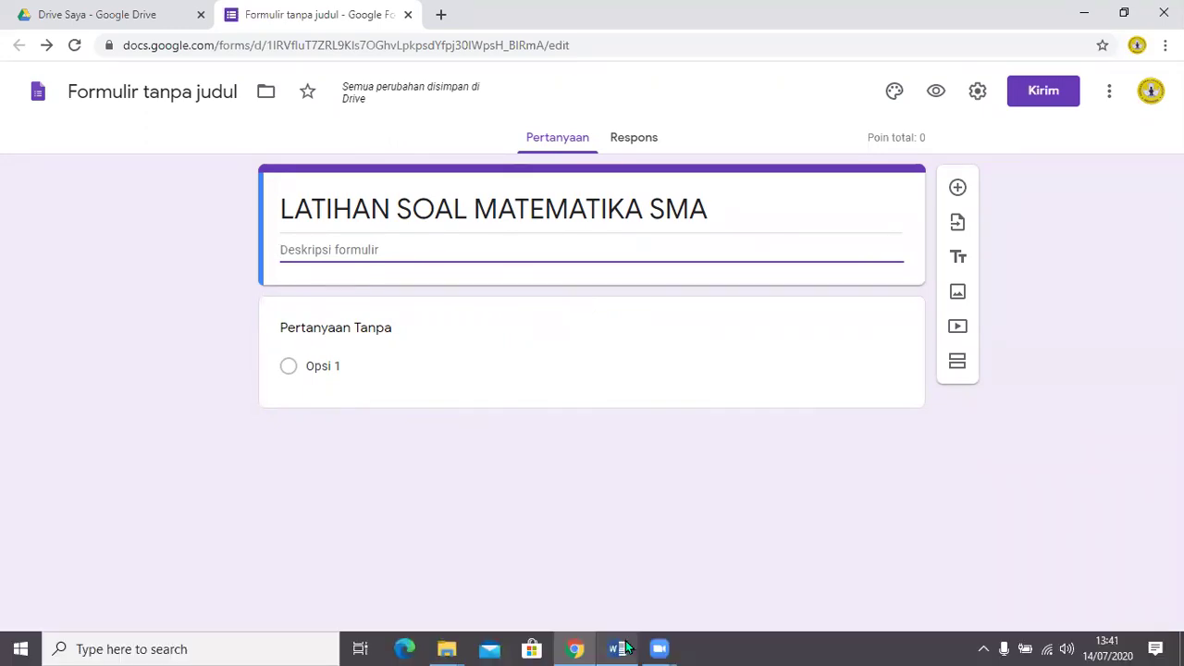
Switch to the Word document and remove the list numbering from question 1 and its five answer options
{"action": "mouse_move", "coordinate": [626, 647]}
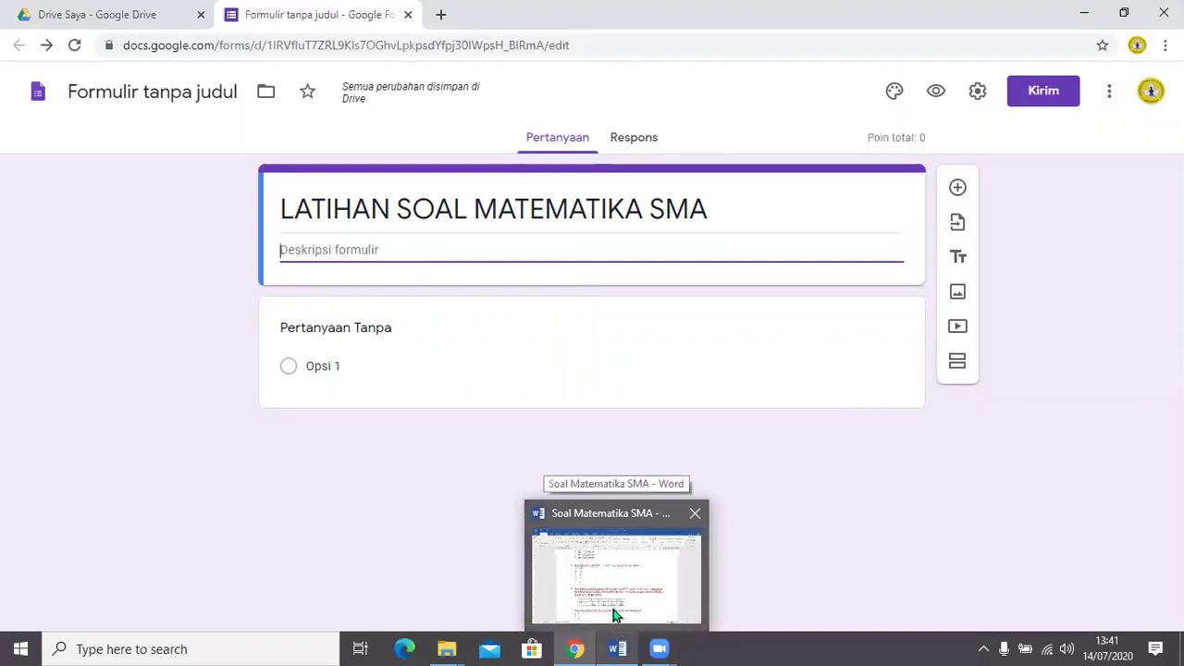
{"action": "left_click", "coordinate": [615, 615]}
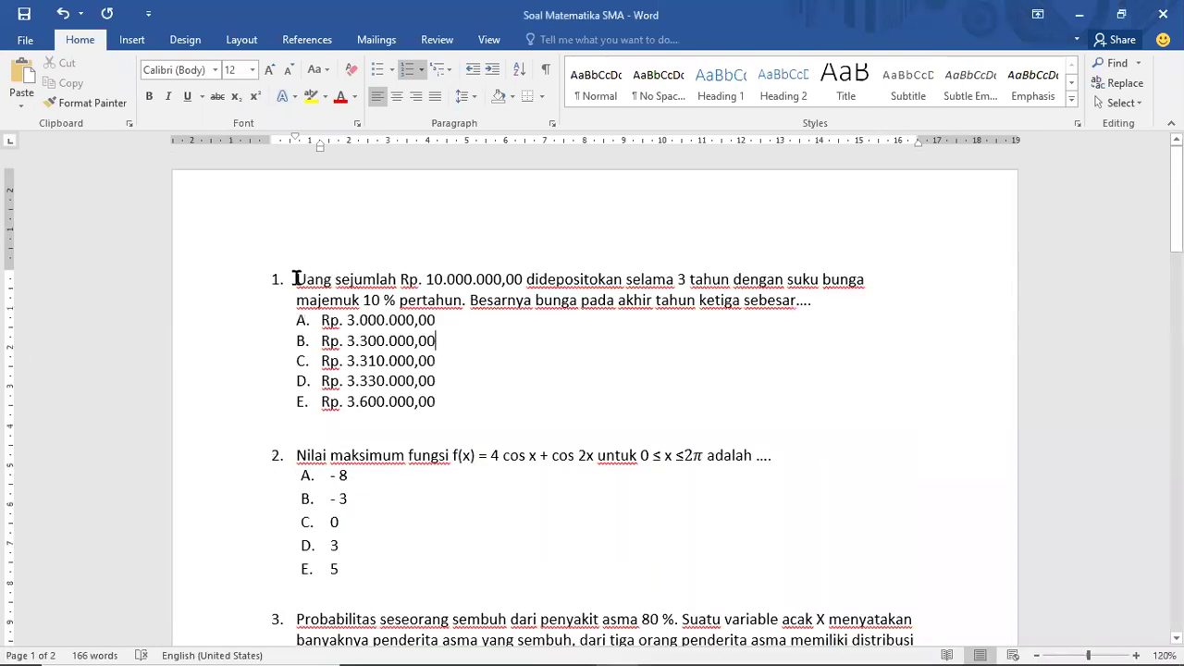
{"action": "left_click", "coordinate": [410, 76]}
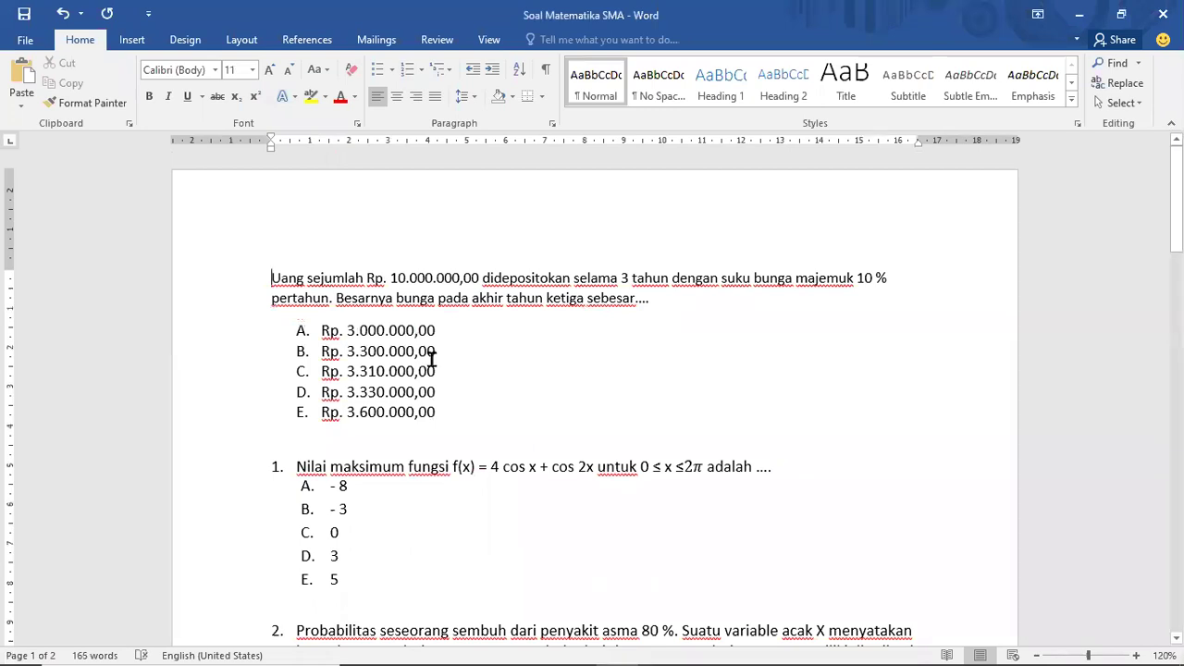
{"action": "left_click_drag", "start_coordinate": [428, 404], "coordinate": [328, 329]}
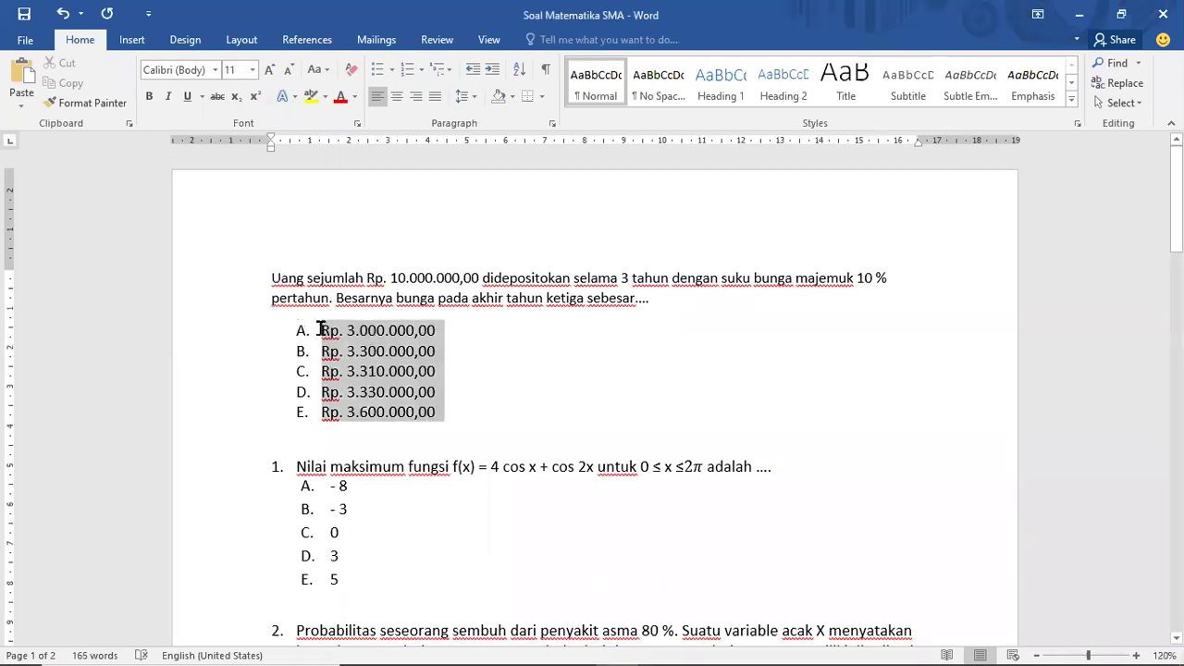
{"action": "left_click", "coordinate": [407, 74]}
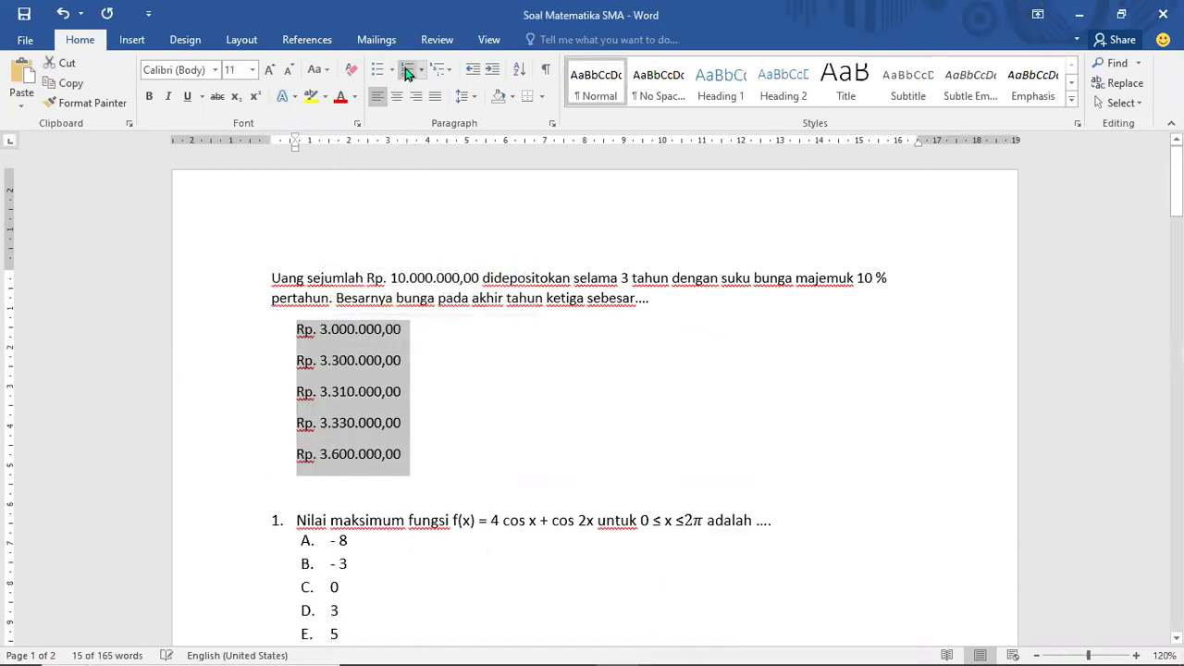
Copy the text of the "Uang sejumlah Rp. 10.000.000,00" question from Word and paste it as the form's first question
{"action": "left_click_drag", "start_coordinate": [684, 298], "coordinate": [272, 284]}
{"action": "key", "text": "ctrl+c"}
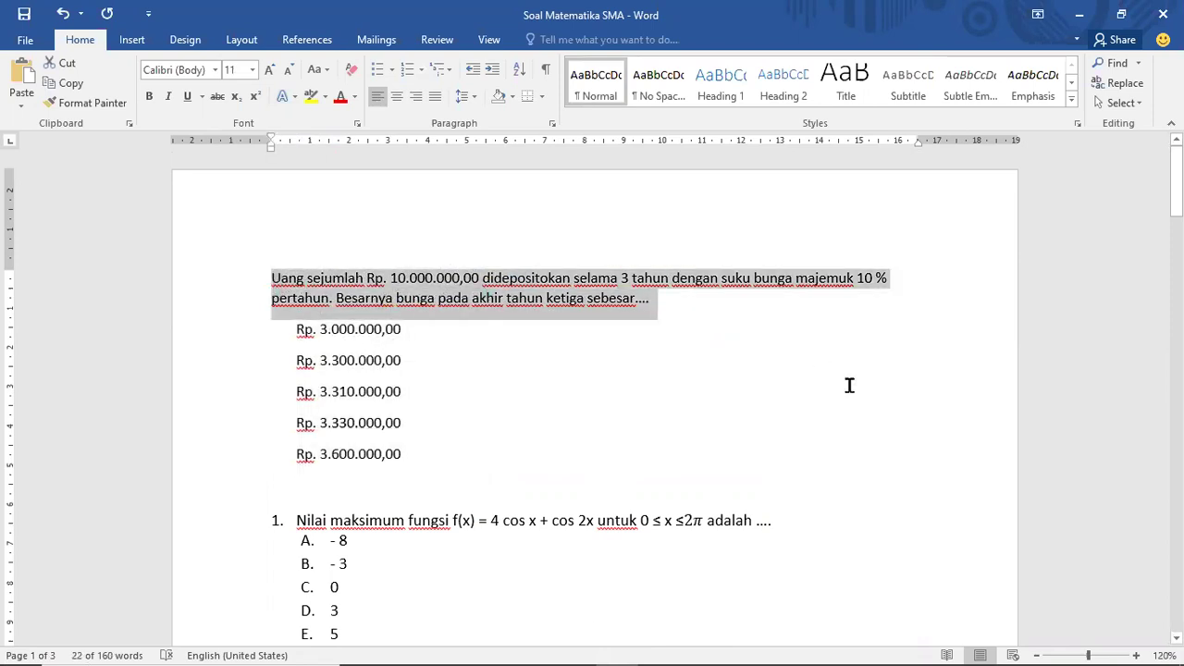
{"action": "mouse_move", "coordinate": [592, 658]}
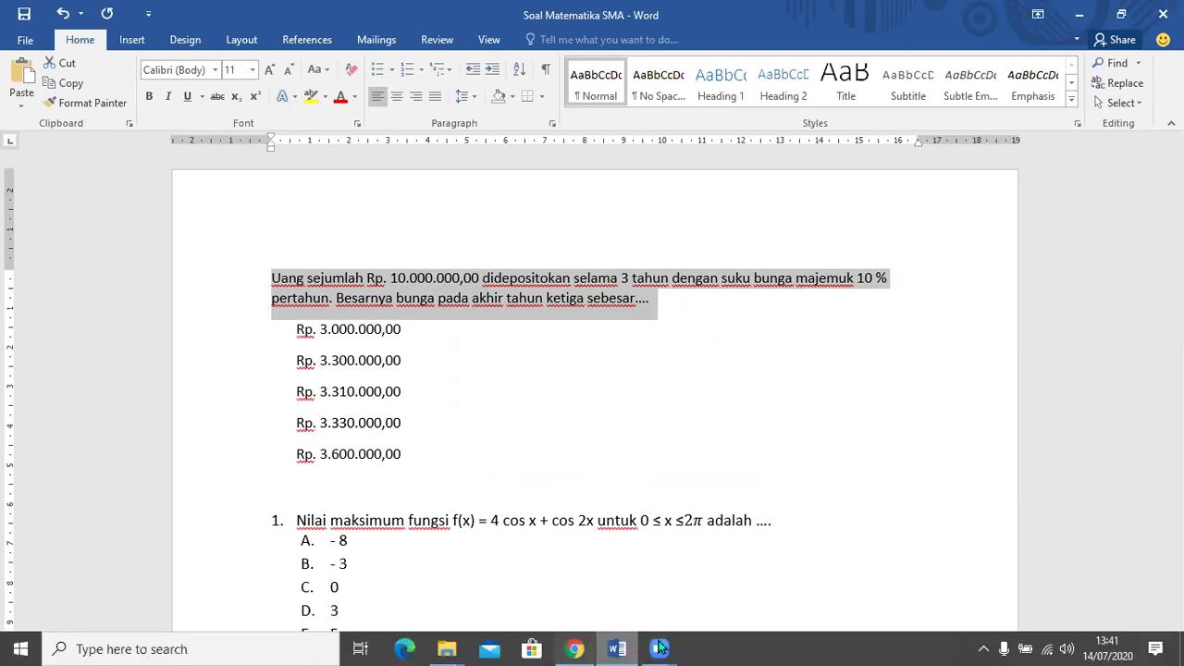
{"action": "left_click", "coordinate": [575, 648]}
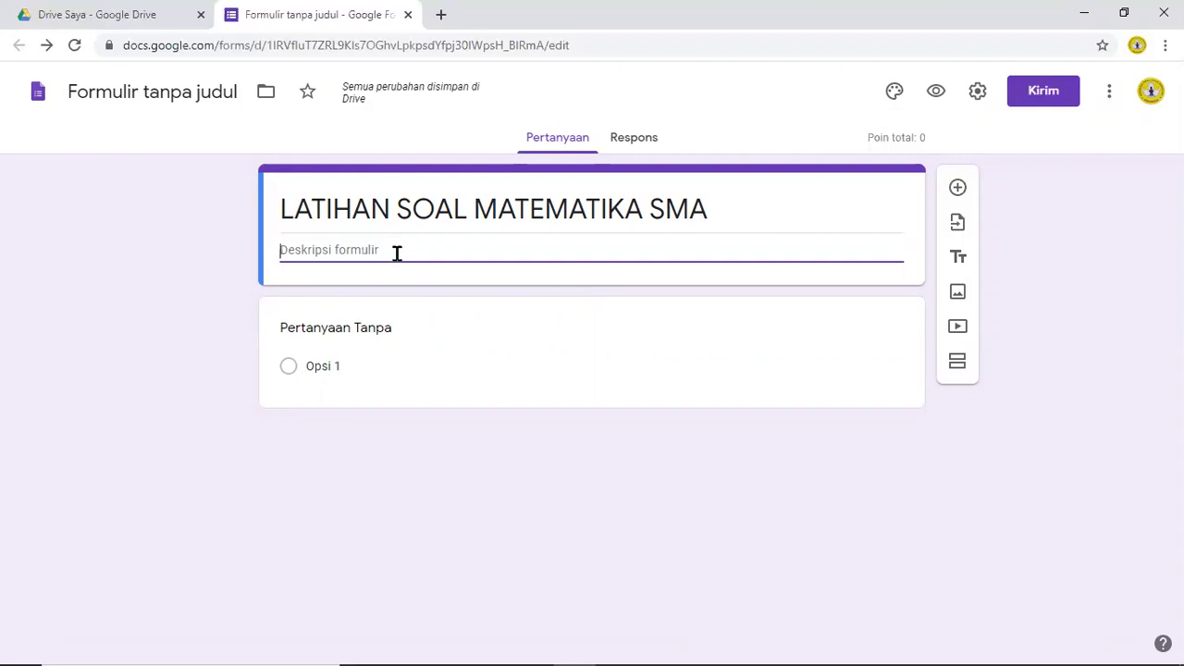
{"action": "left_click", "coordinate": [388, 334]}
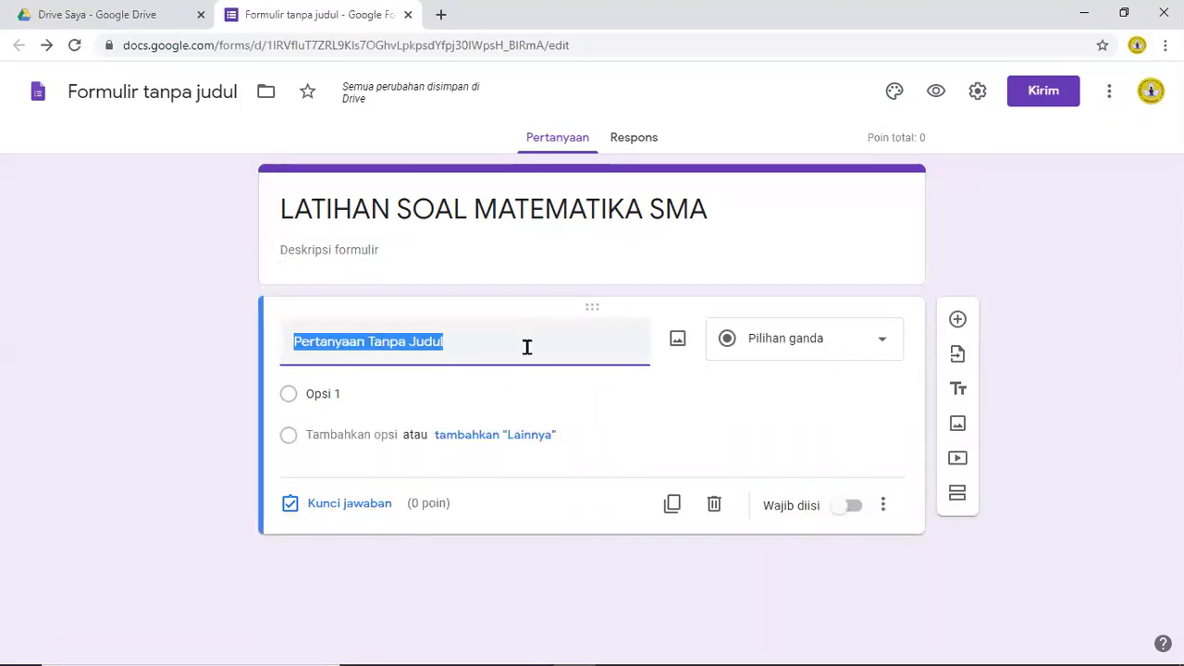
{"action": "key", "text": "ctrl+v"}
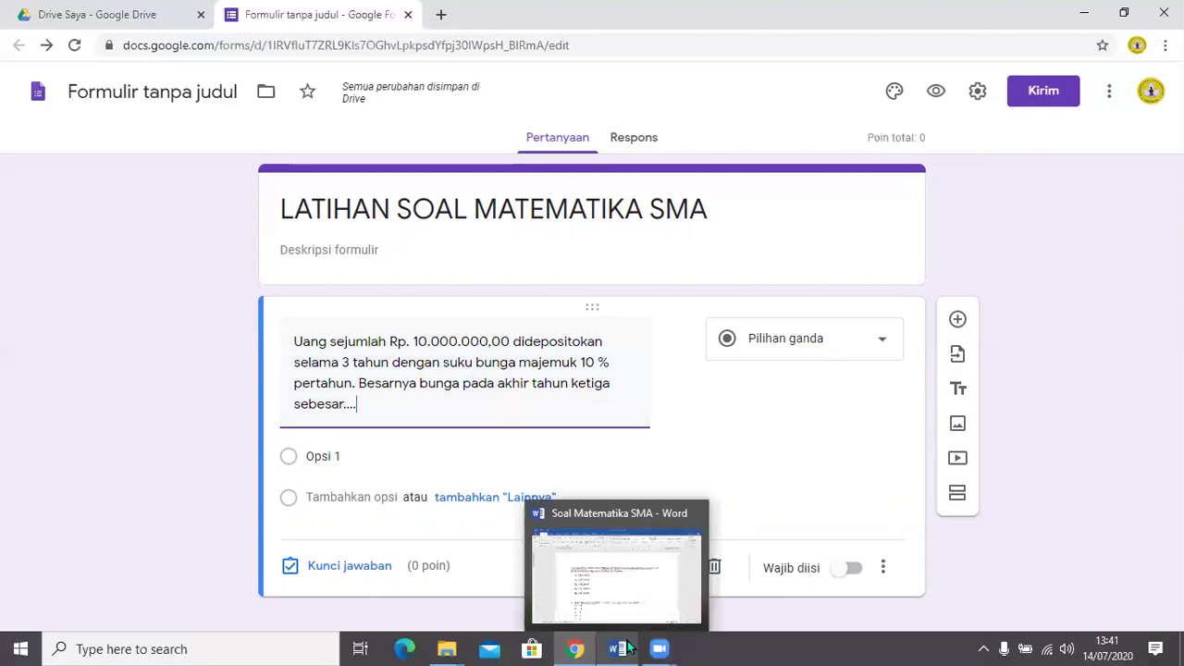
Copy the five rupiah answers from Word, Rp. 3.000.000,00 to Rp. 3.600.000,00, and paste them as the first question's options
{"action": "left_click", "coordinate": [627, 645]}
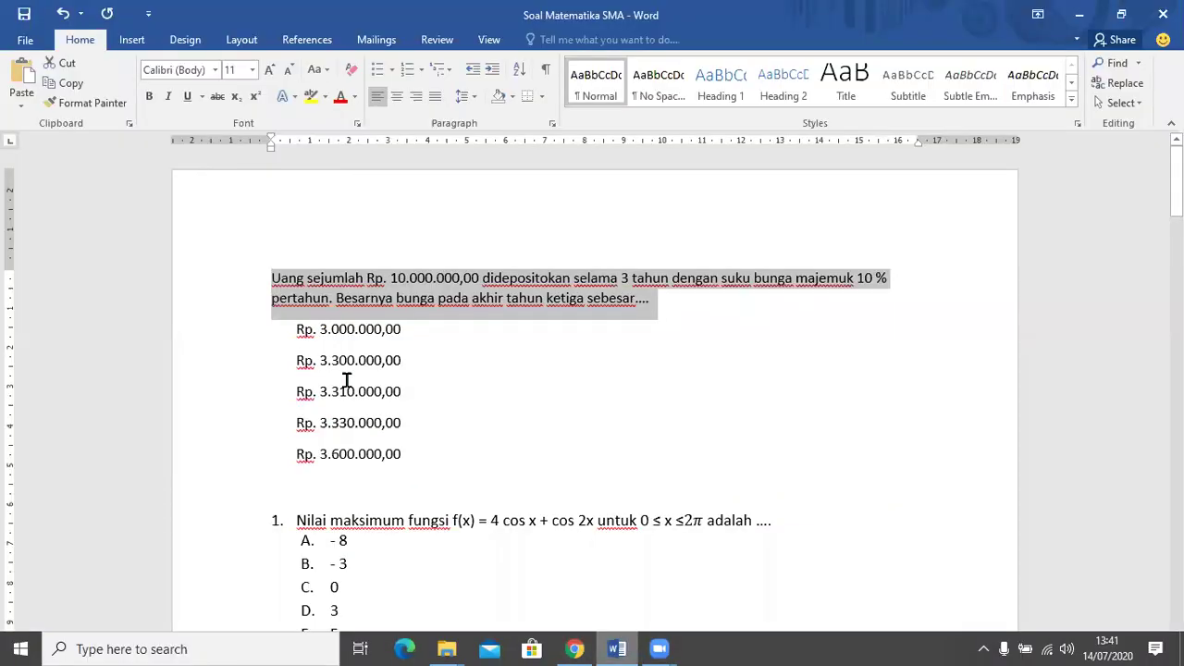
{"action": "left_click", "coordinate": [300, 340]}
{"action": "key", "text": "ctrl+c"}
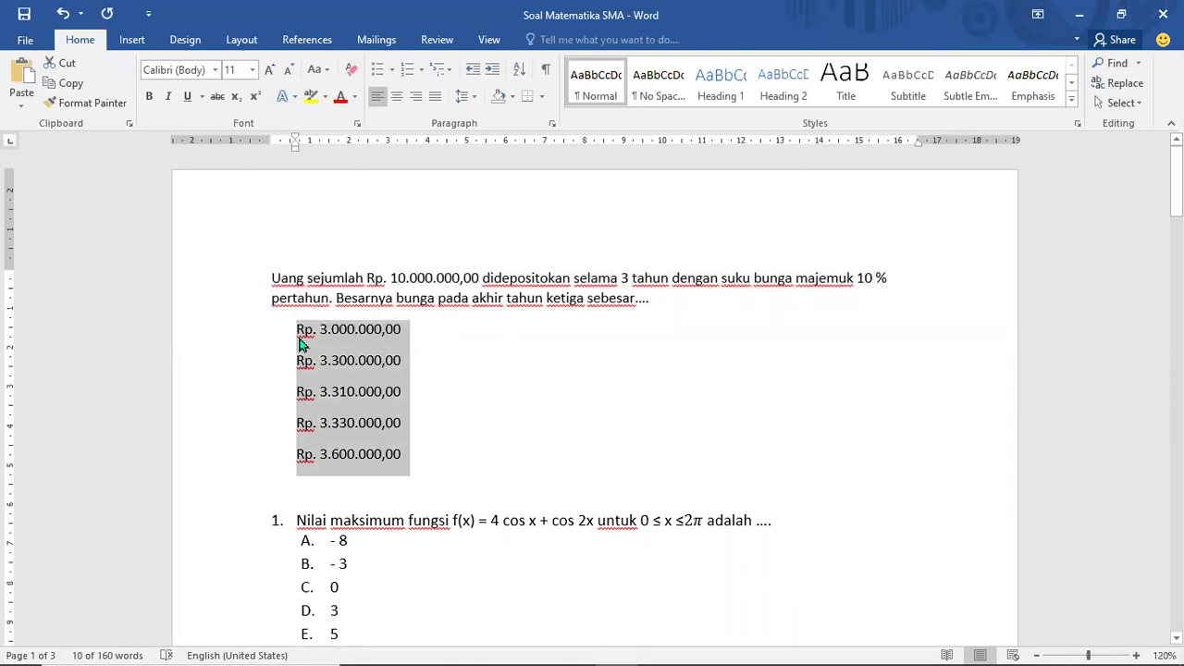
{"action": "left_click", "coordinate": [575, 647]}
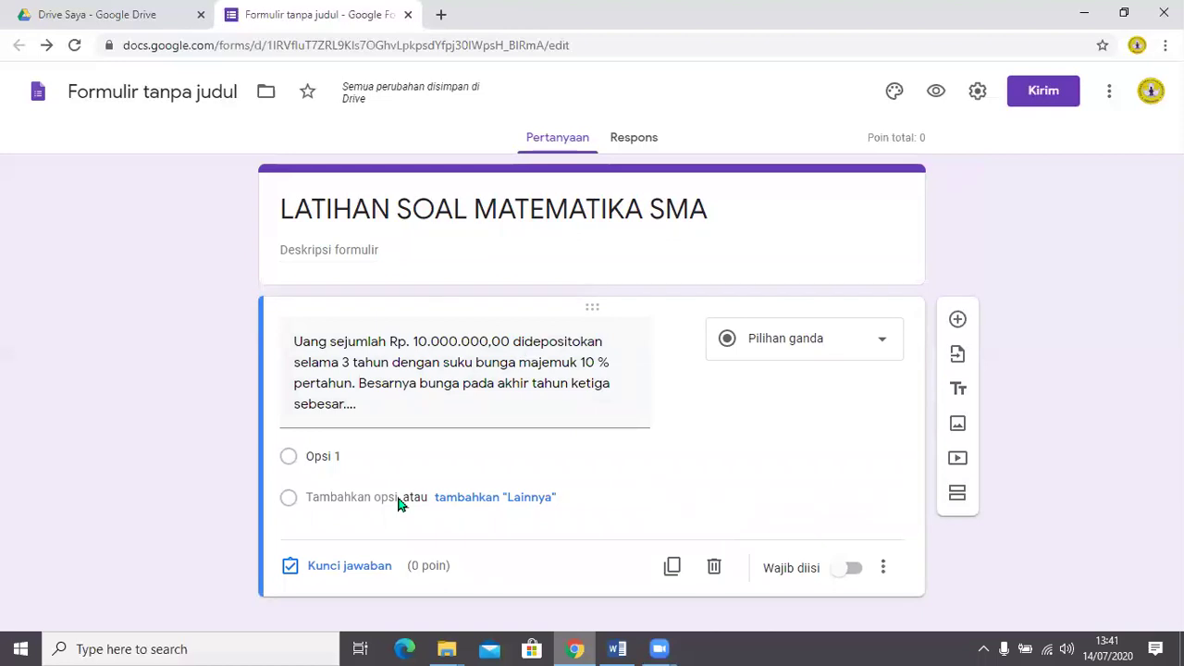
{"action": "left_click", "coordinate": [338, 456]}
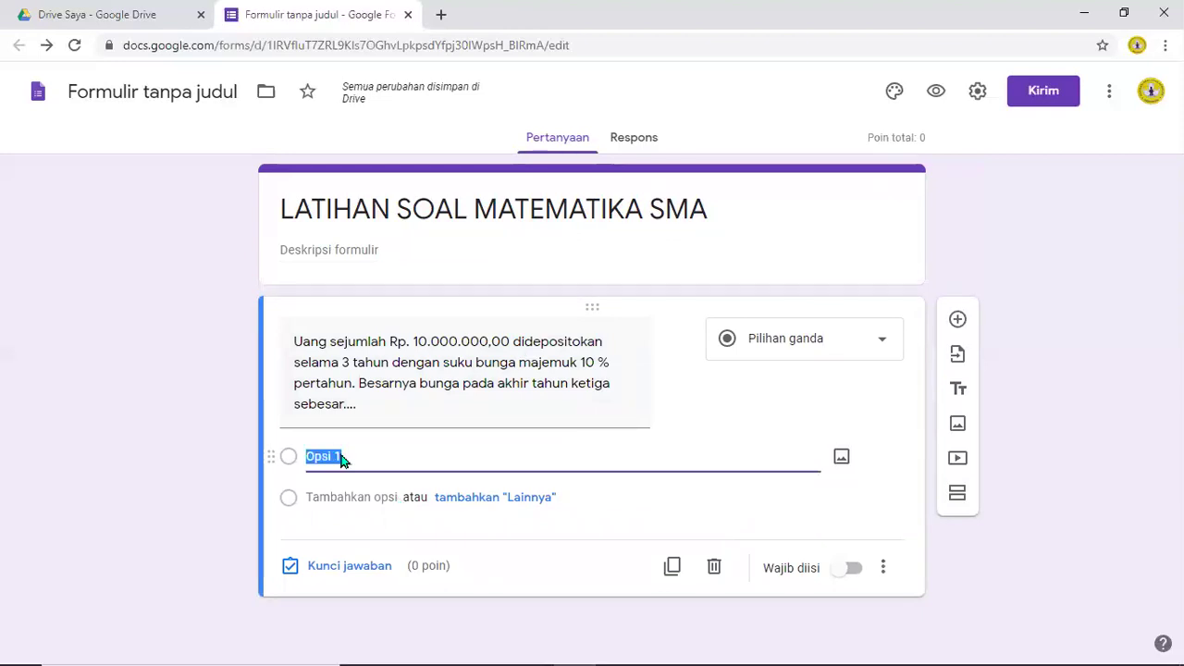
{"action": "key", "text": "ctrl+v"}
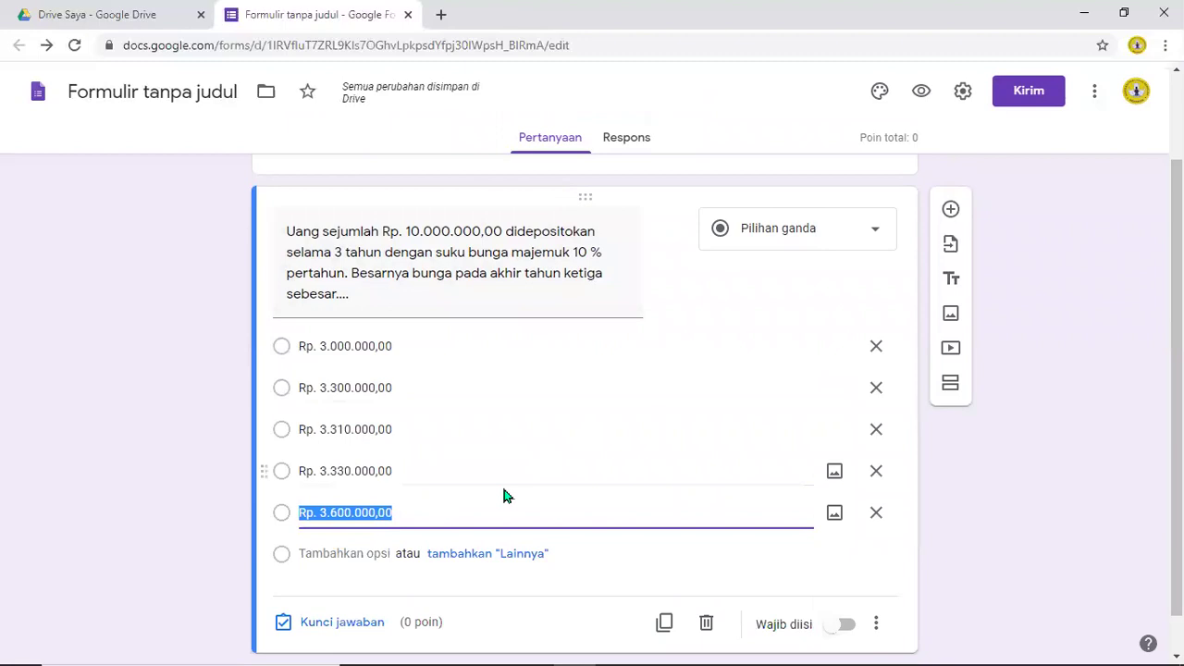
Set the first question's answer key to Rp. 3.310.000,00, worth 20 points
{"action": "left_click_drag", "start_coordinate": [1177, 356], "coordinate": [1176, 392]}
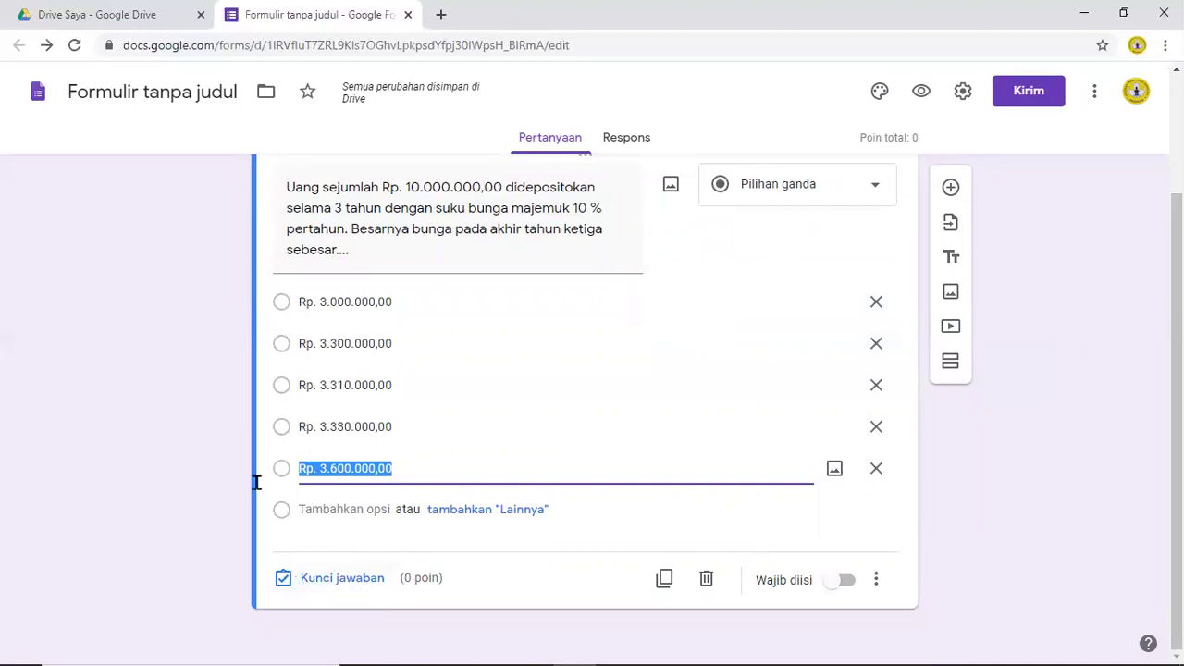
{"action": "left_click", "coordinate": [315, 581]}
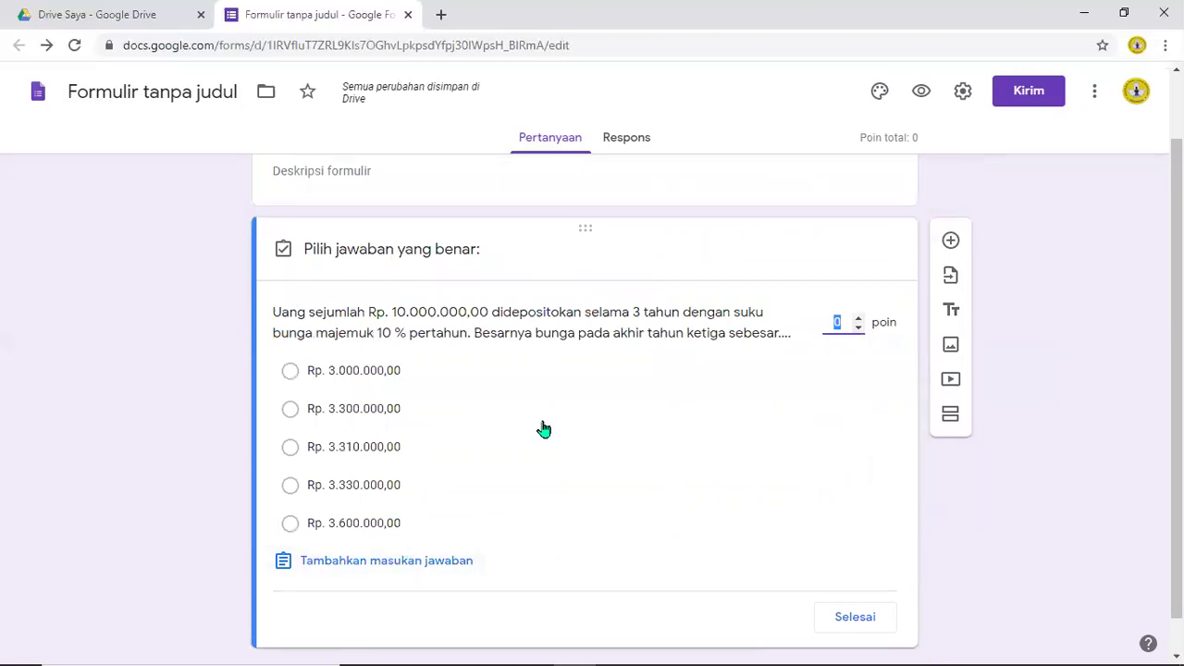
{"action": "left_click", "coordinate": [654, 443]}
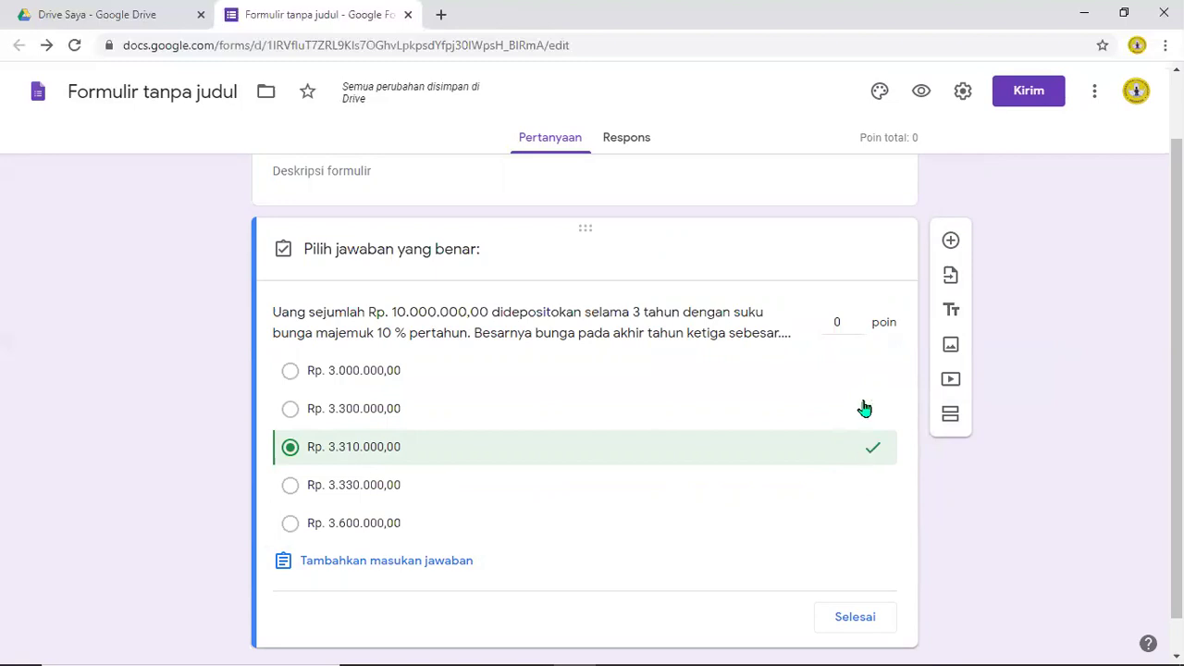
{"action": "left_click", "coordinate": [844, 321]}
{"action": "key", "text": "BackSpace"}
{"action": "type", "text": "20"}
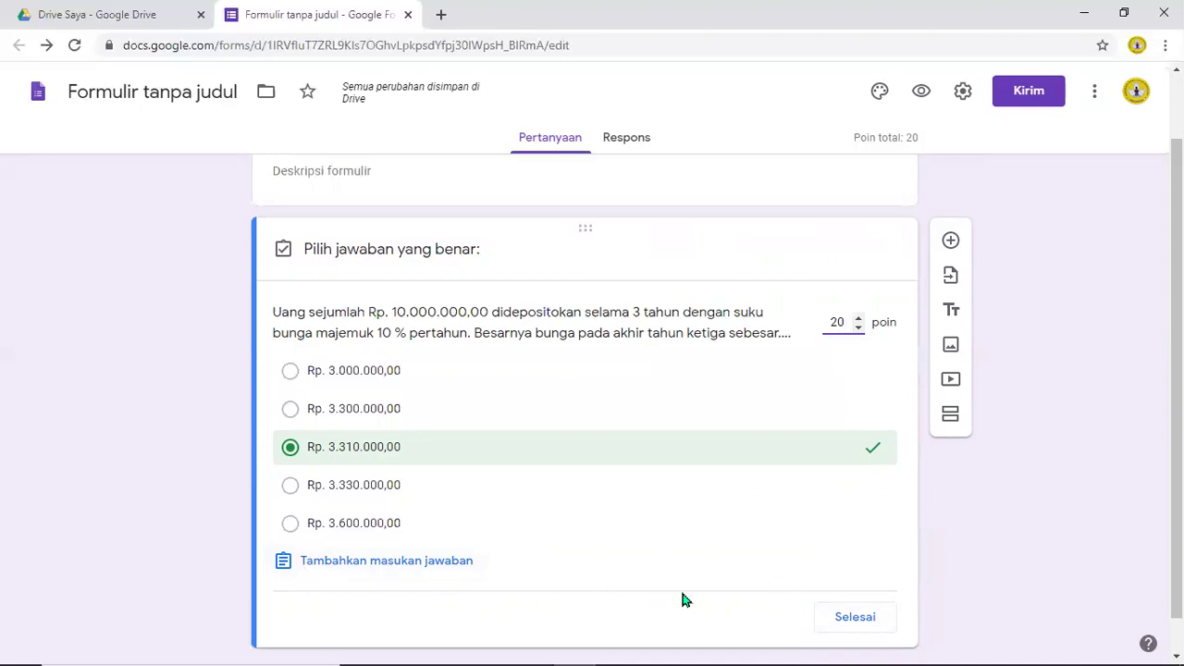
{"action": "left_click", "coordinate": [867, 618]}
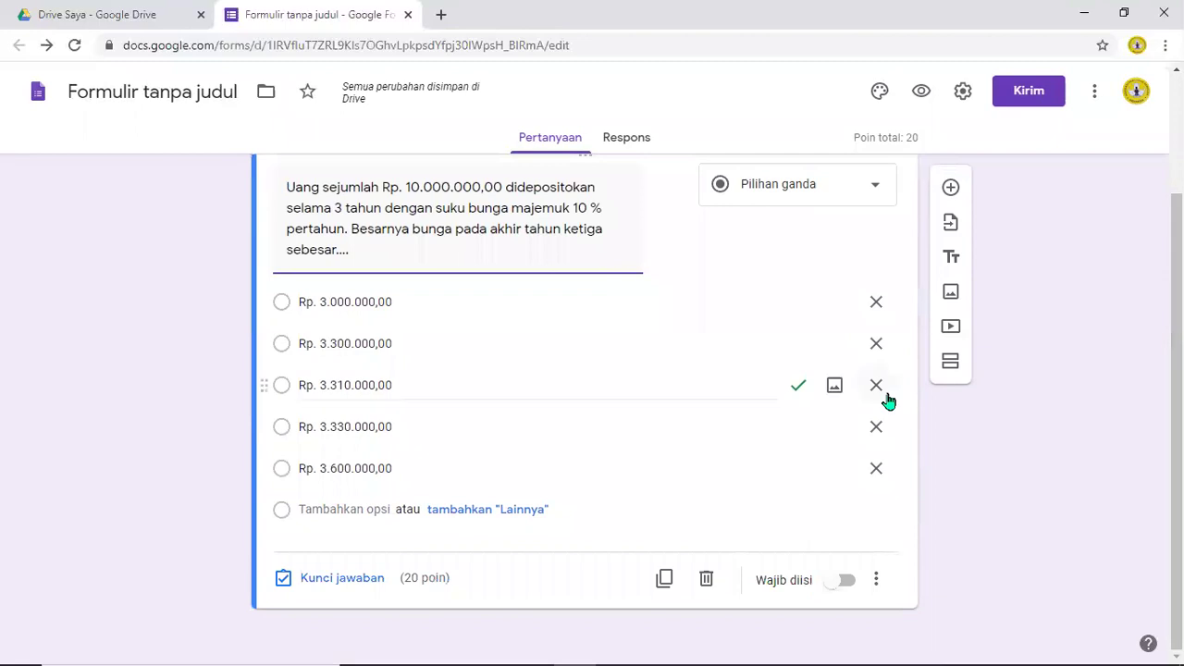
Add a second question to the form, and in Word remove the list numbering from the "Nilai maksimum fungsi" question and its five options
{"action": "left_click", "coordinate": [951, 188]}
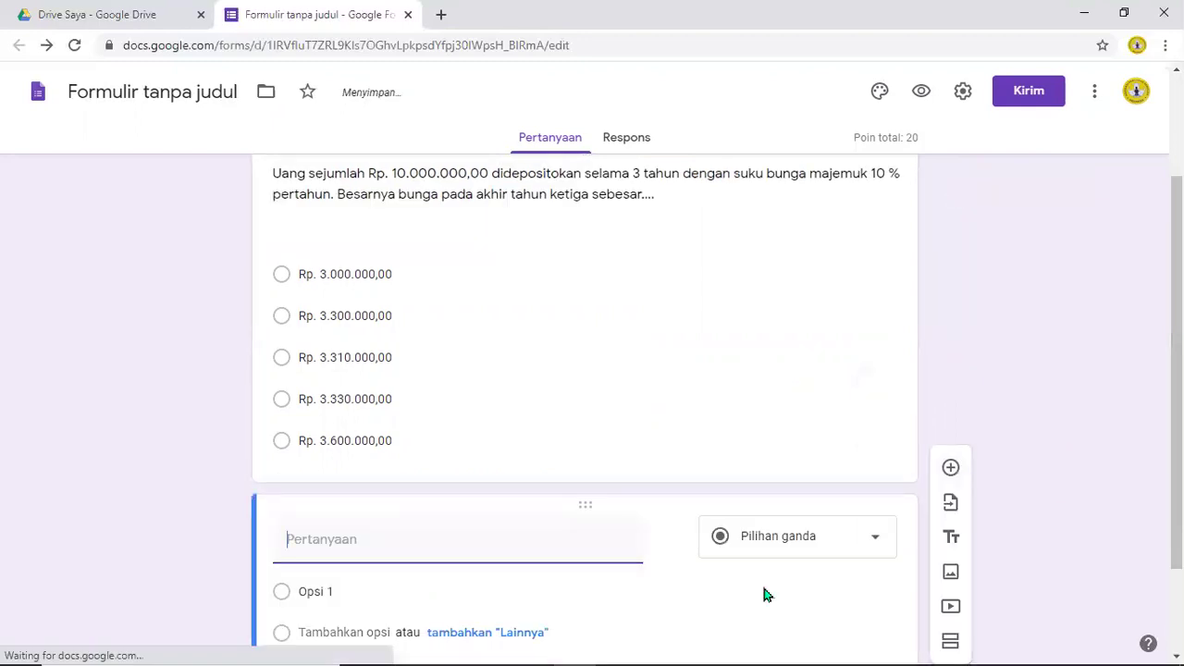
{"action": "mouse_move", "coordinate": [618, 648]}
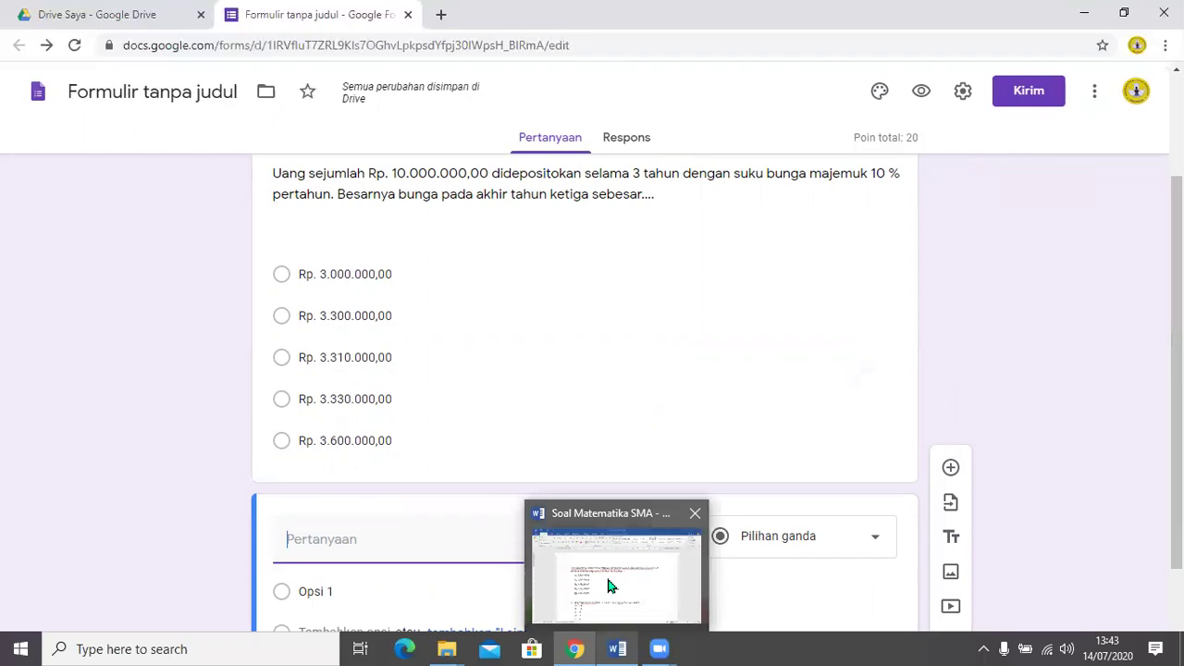
{"action": "left_click", "coordinate": [608, 583]}
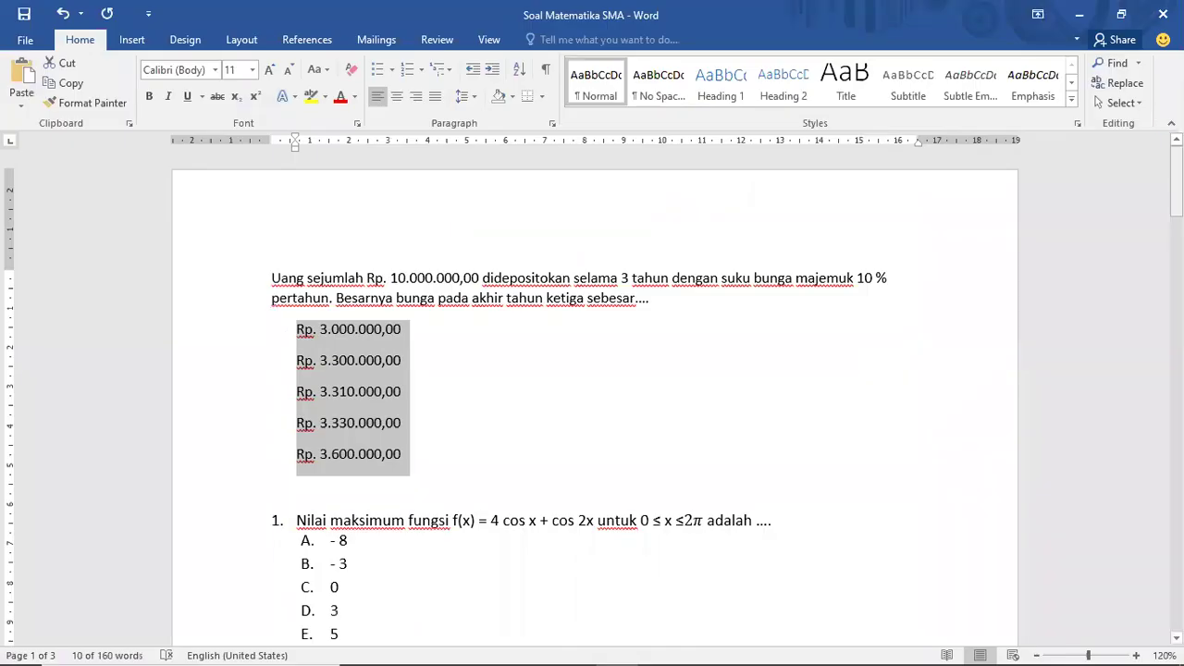
{"action": "left_click_drag", "start_coordinate": [1176, 181], "coordinate": [1177, 182]}
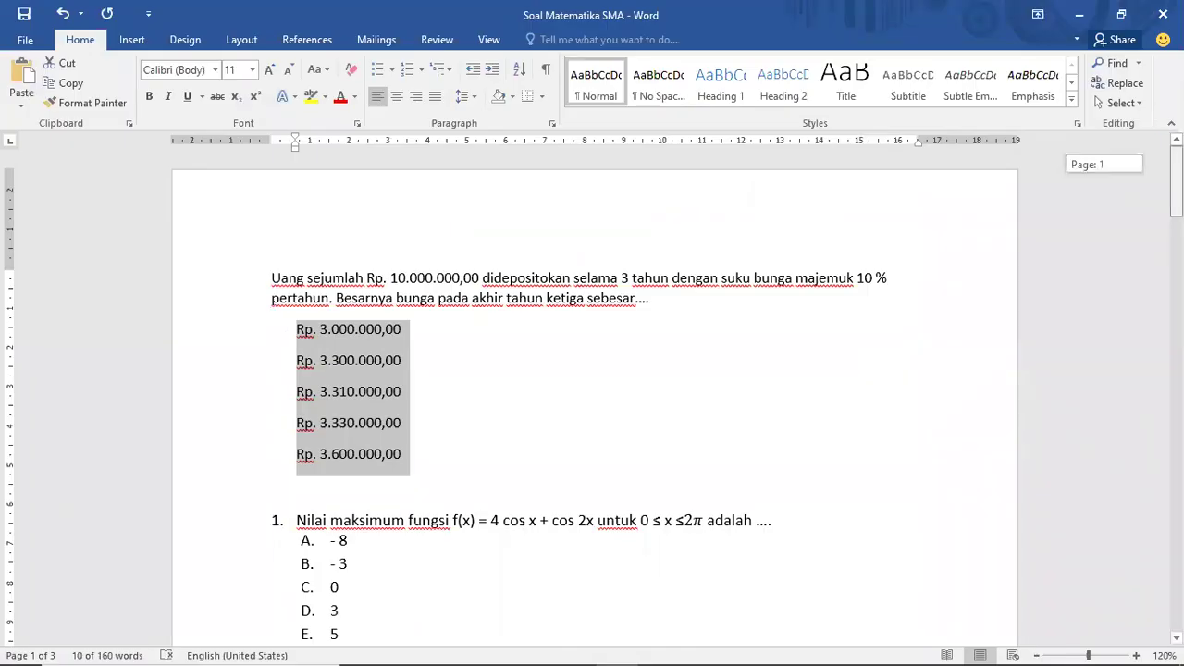
{"action": "scroll", "coordinate": [386, 264], "scroll_direction": "down", "scroll_amount": 5}
{"action": "left_click", "coordinate": [296, 251]}
{"action": "left_click", "coordinate": [402, 79]}
{"action": "left_click_drag", "start_coordinate": [353, 375], "coordinate": [283, 272]}
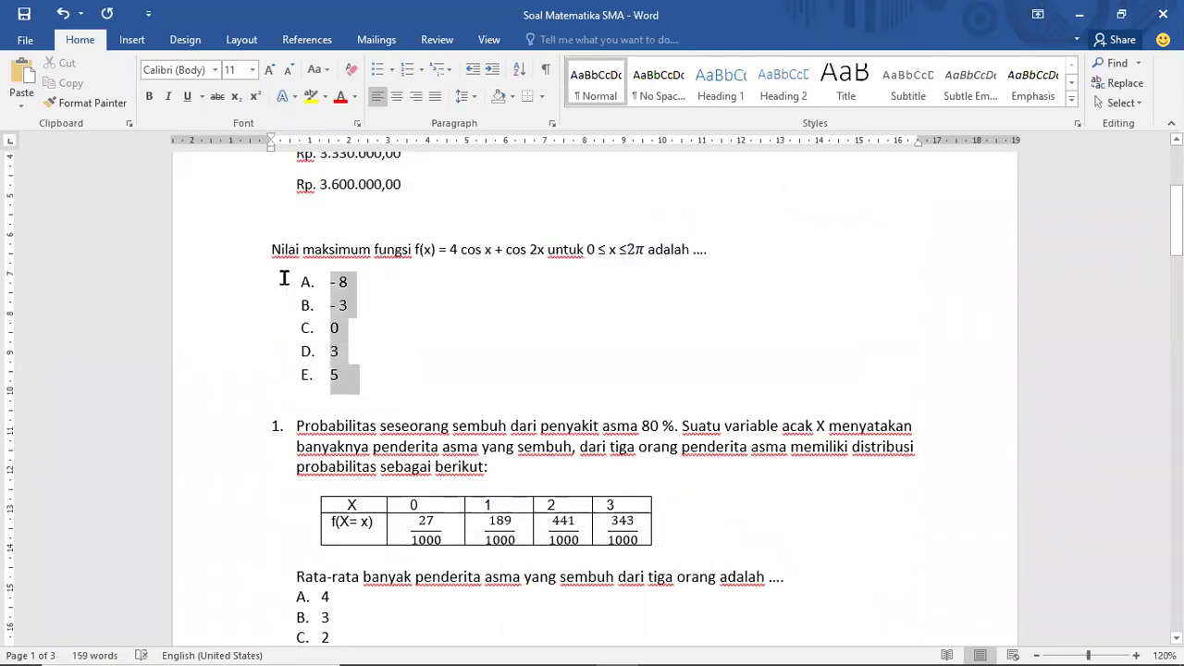
{"action": "left_click", "coordinate": [410, 77]}
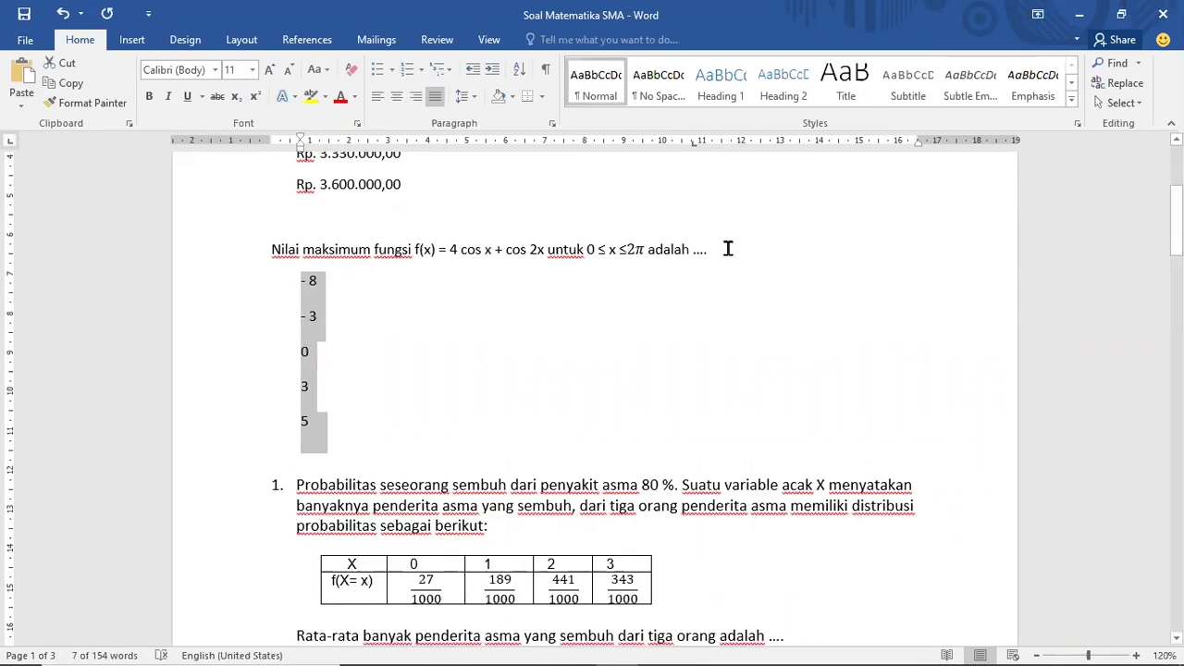
Copy the "Nilai maksimum fungsi f(x) = 4 cos x + cos 2x" question text from Word and paste it as the form's second question
{"action": "left_click_drag", "start_coordinate": [708, 249], "coordinate": [278, 257]}
{"action": "key", "text": "ctrl+c"}
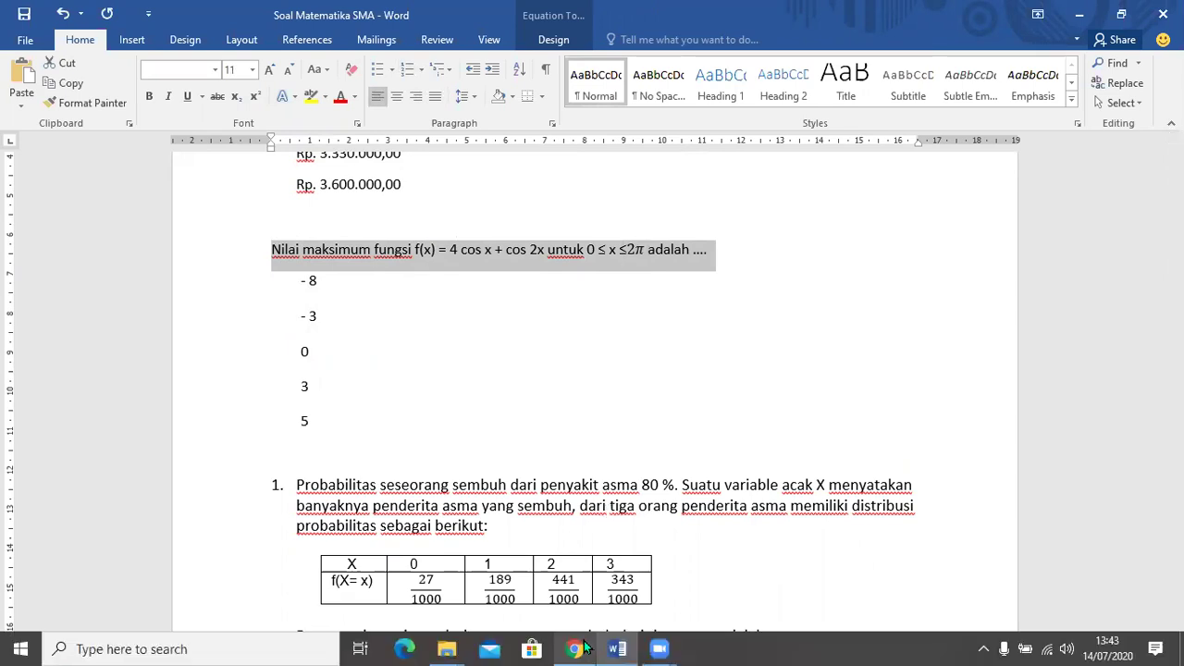
{"action": "left_click", "coordinate": [585, 648]}
{"action": "left_click", "coordinate": [405, 542]}
{"action": "key", "text": "ctrl+v"}
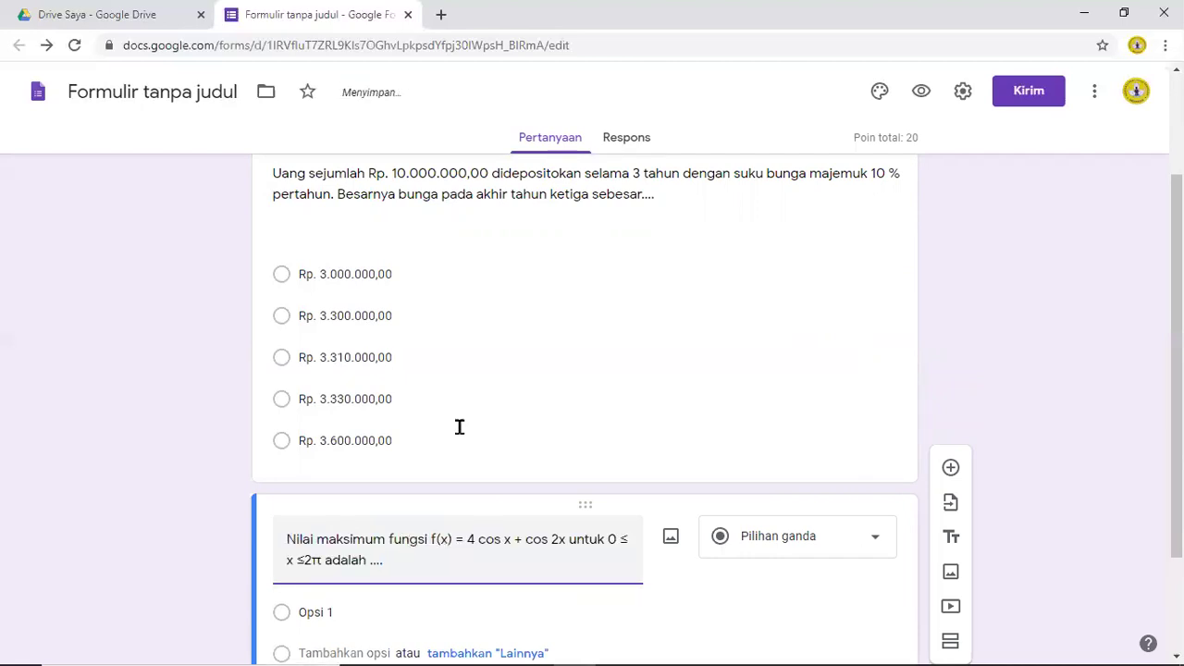
Copy the five answers - 8, - 3, 0, 3 and 5 from Word and paste them as the second question's options
{"action": "key", "text": "alt+Tab"}
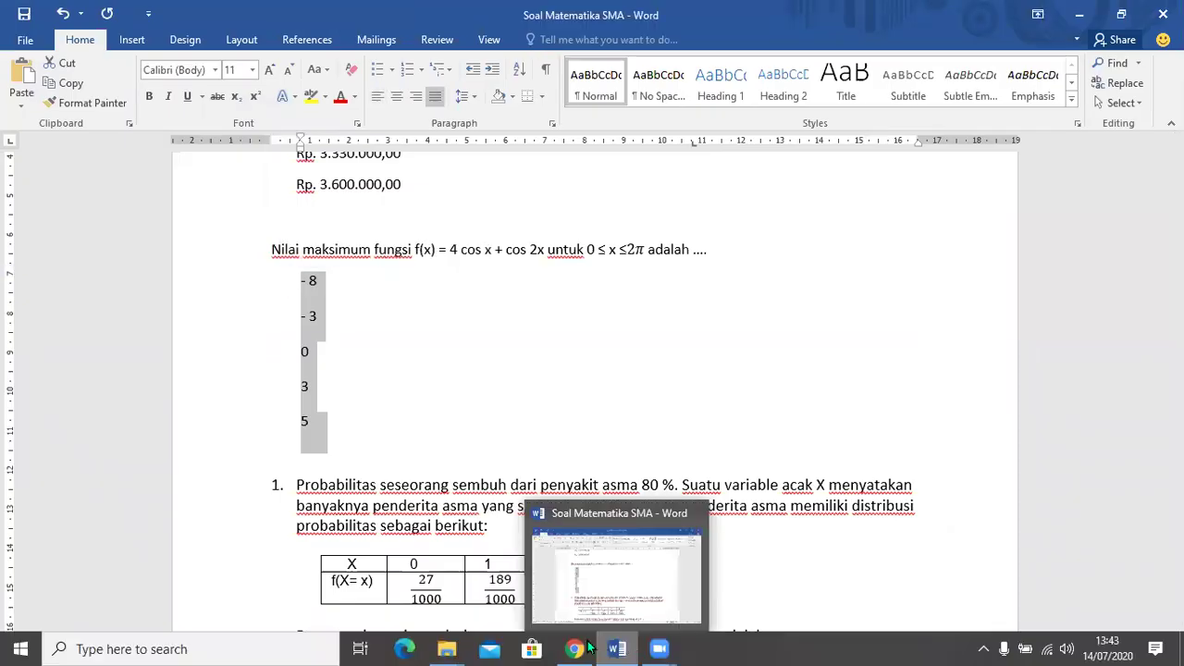
{"action": "left_click", "coordinate": [588, 647]}
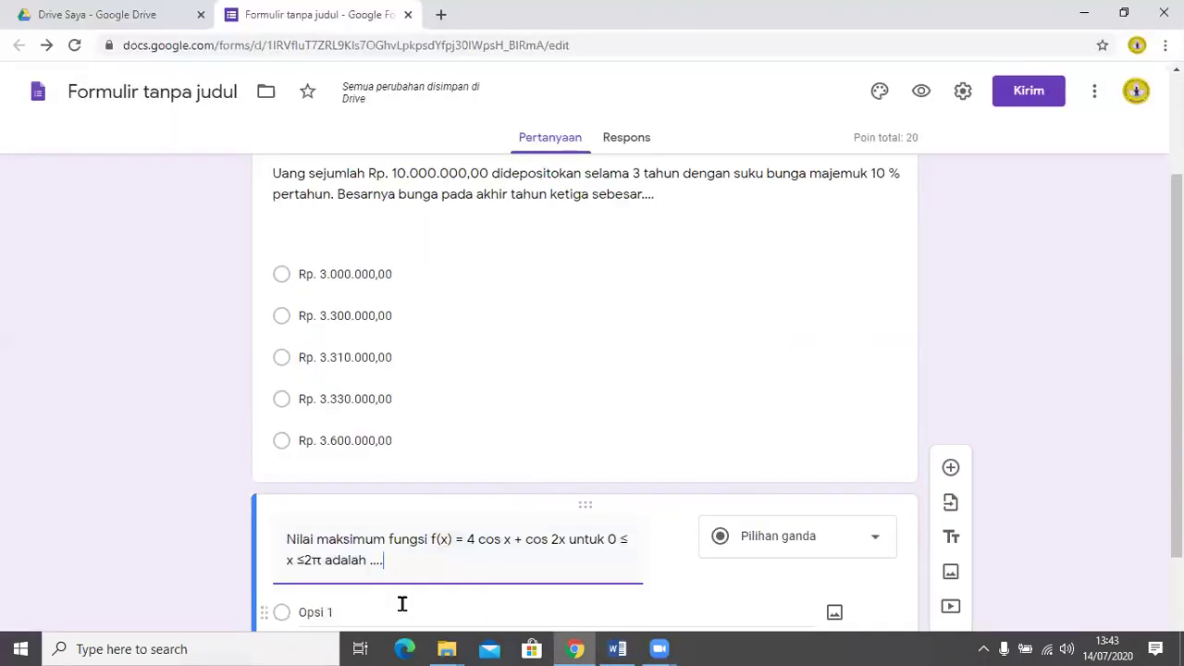
{"action": "left_click", "coordinate": [402, 609]}
{"action": "type", "text": "- 8 - 3 0 3 5"}
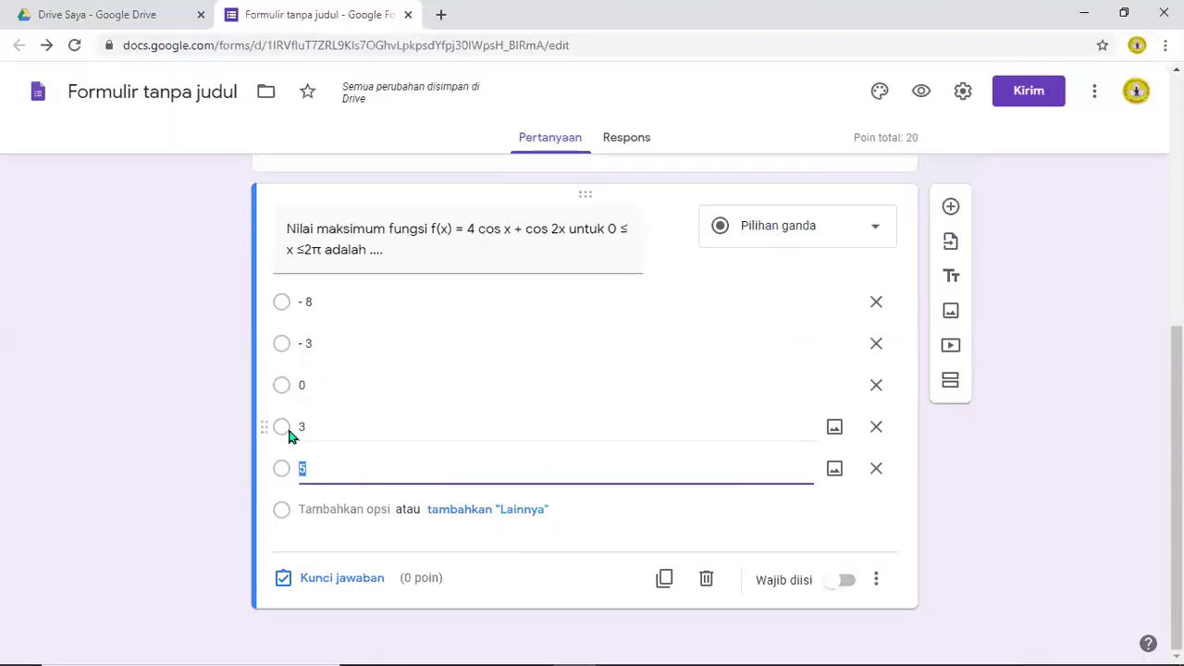
Set the second question's answer key to 3, worth 20 points
{"action": "left_click", "coordinate": [317, 579]}
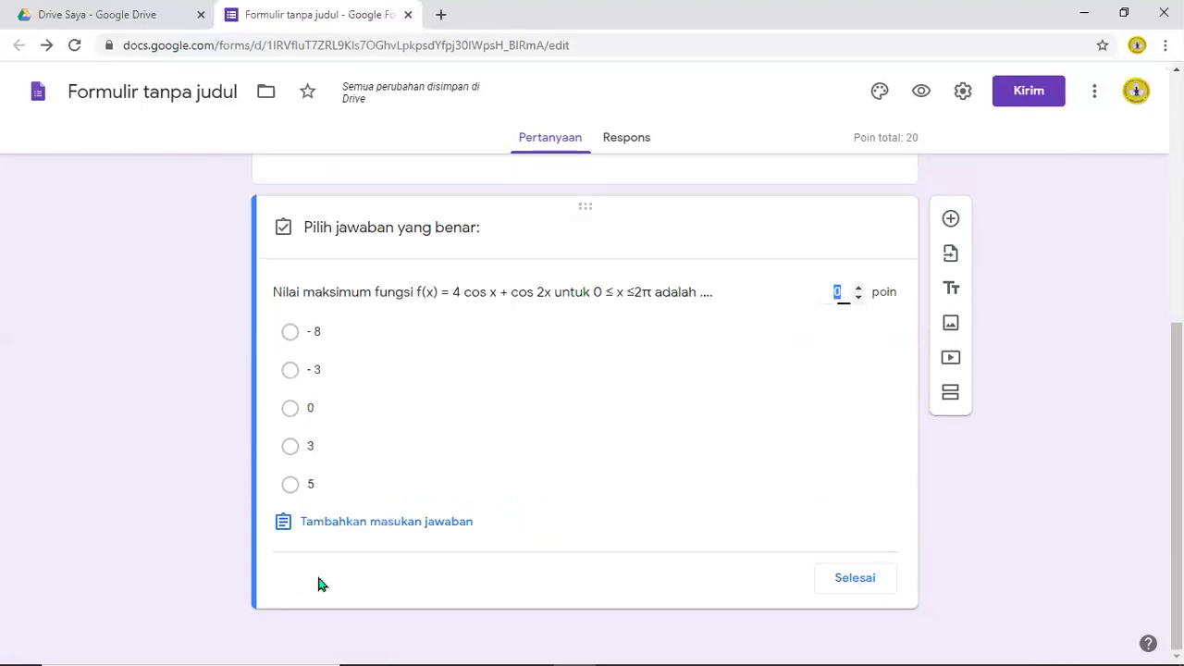
{"action": "left_click", "coordinate": [321, 449]}
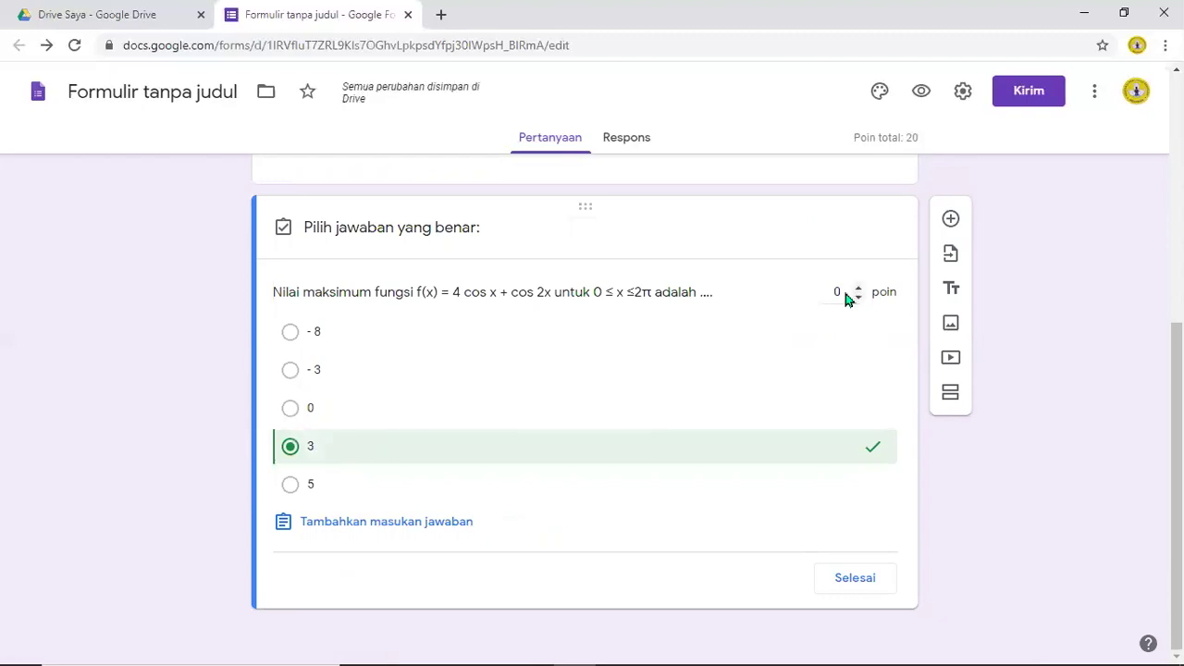
{"action": "key", "text": "BackSpace"}
{"action": "type", "text": "20"}
{"action": "left_click", "coordinate": [854, 579]}
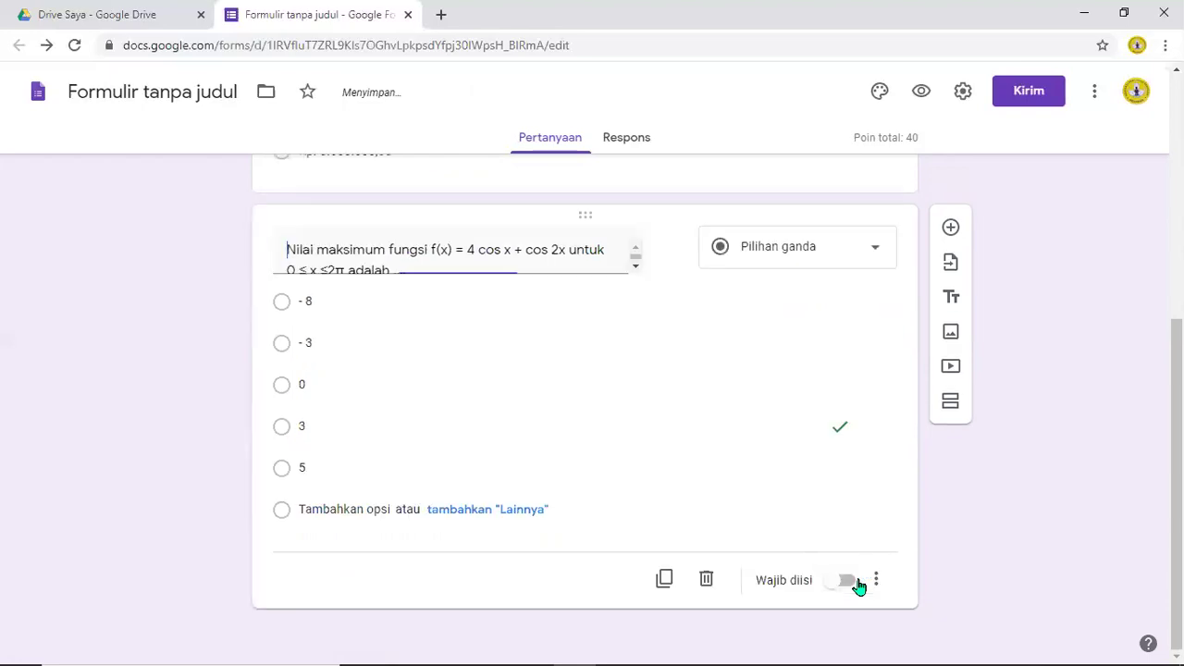
Add a third question to the form, and in Word remove the list numbering from the "Probabilitas seseorang sembuh" question and its five options
{"action": "left_click", "coordinate": [953, 212]}
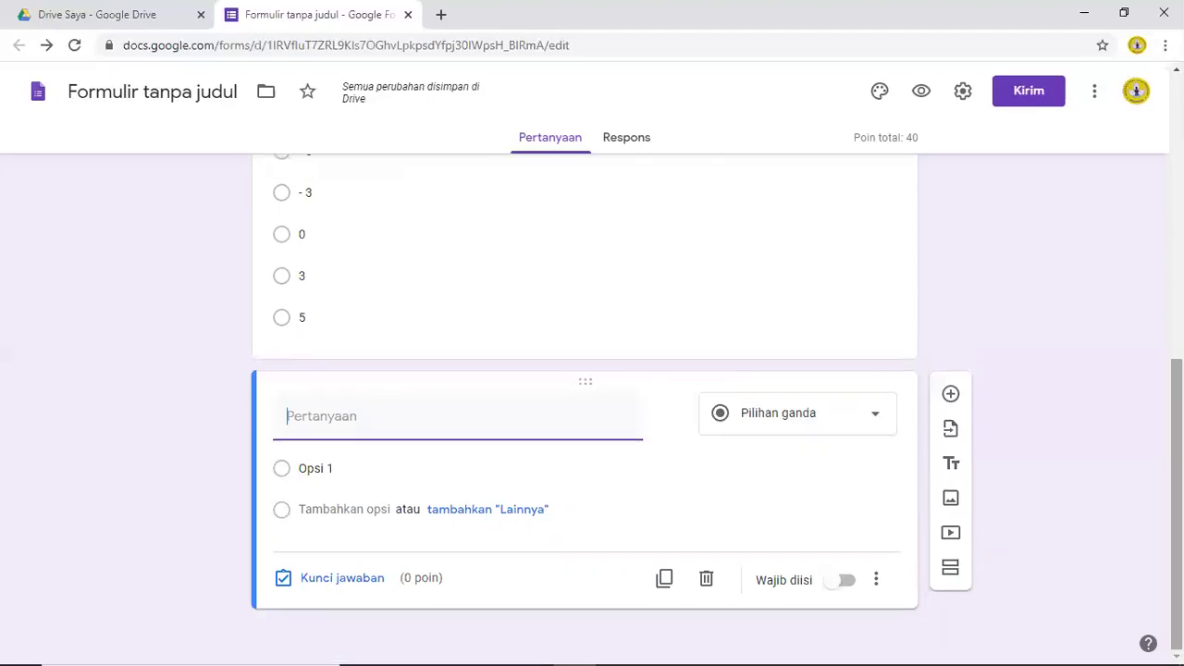
{"action": "left_click", "coordinate": [620, 648]}
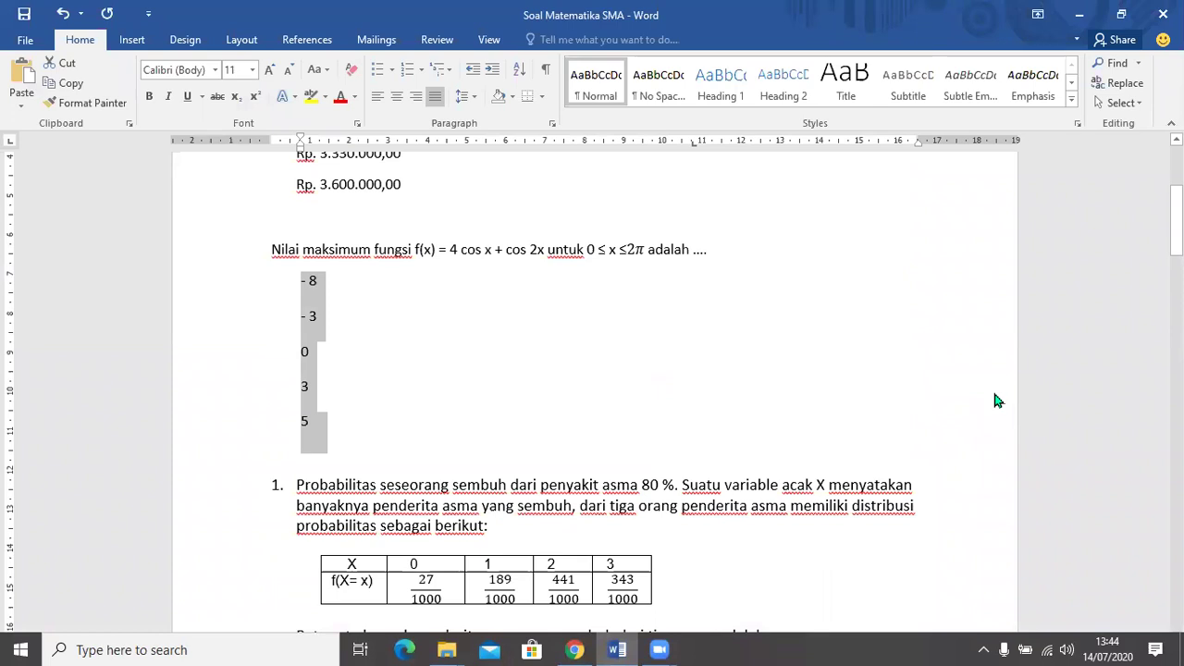
{"action": "scroll", "coordinate": [998, 400], "scroll_direction": "down", "scroll_amount": 3}
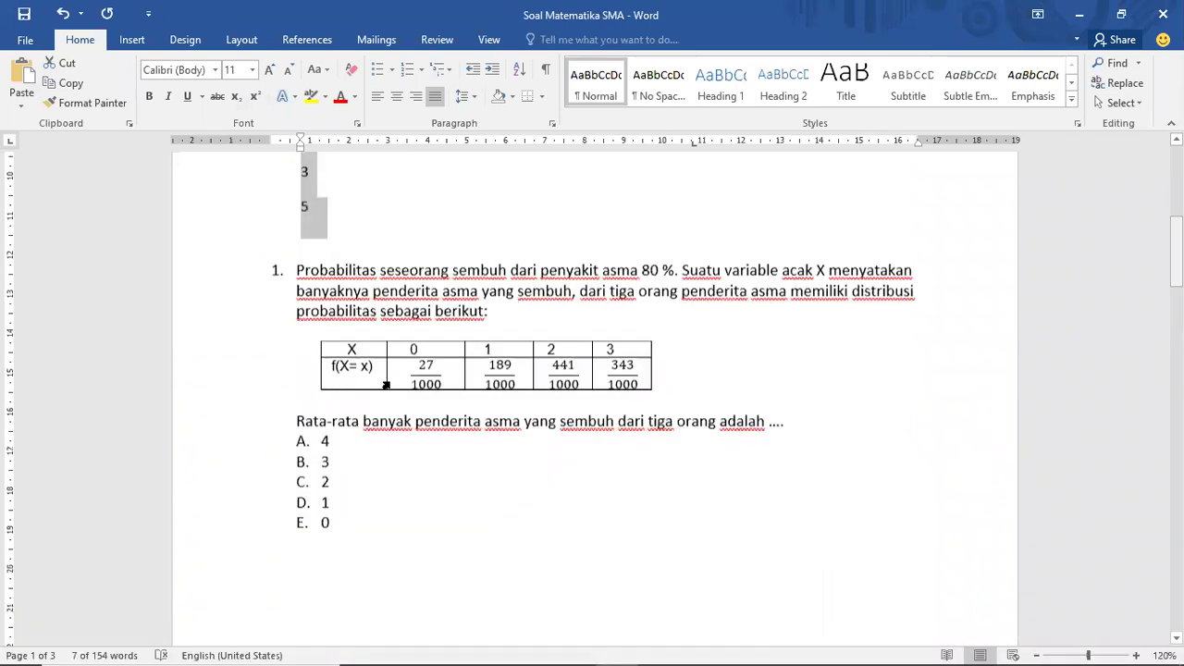
{"action": "mouse_move", "coordinate": [315, 337]}
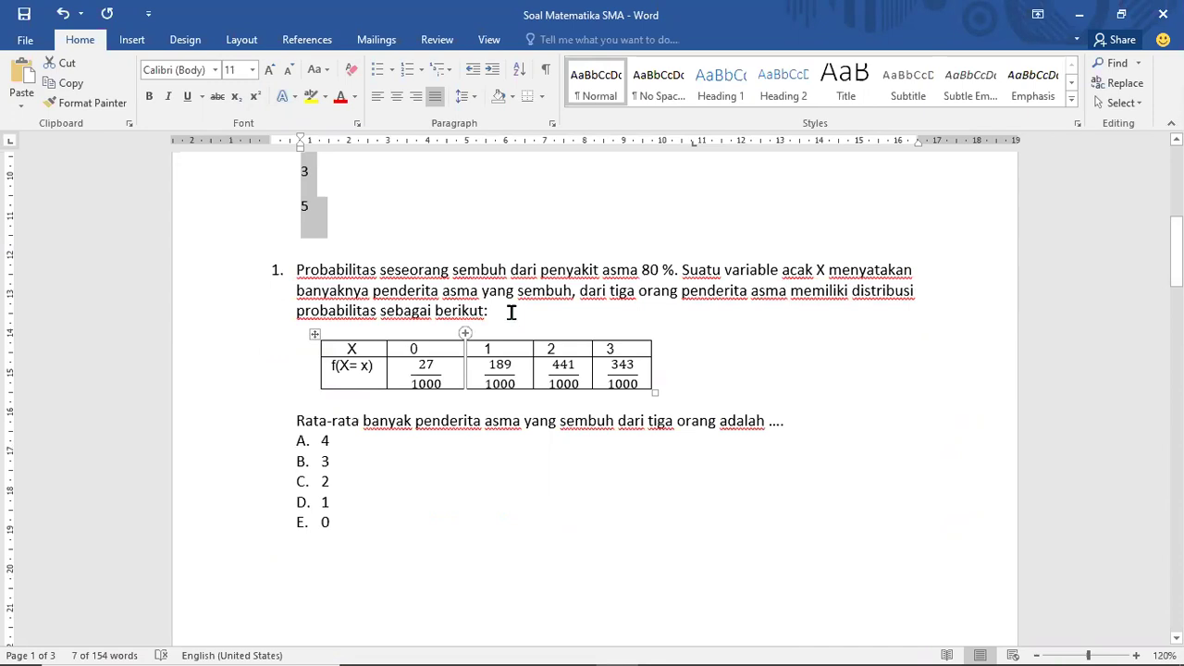
{"action": "left_click", "coordinate": [322, 282]}
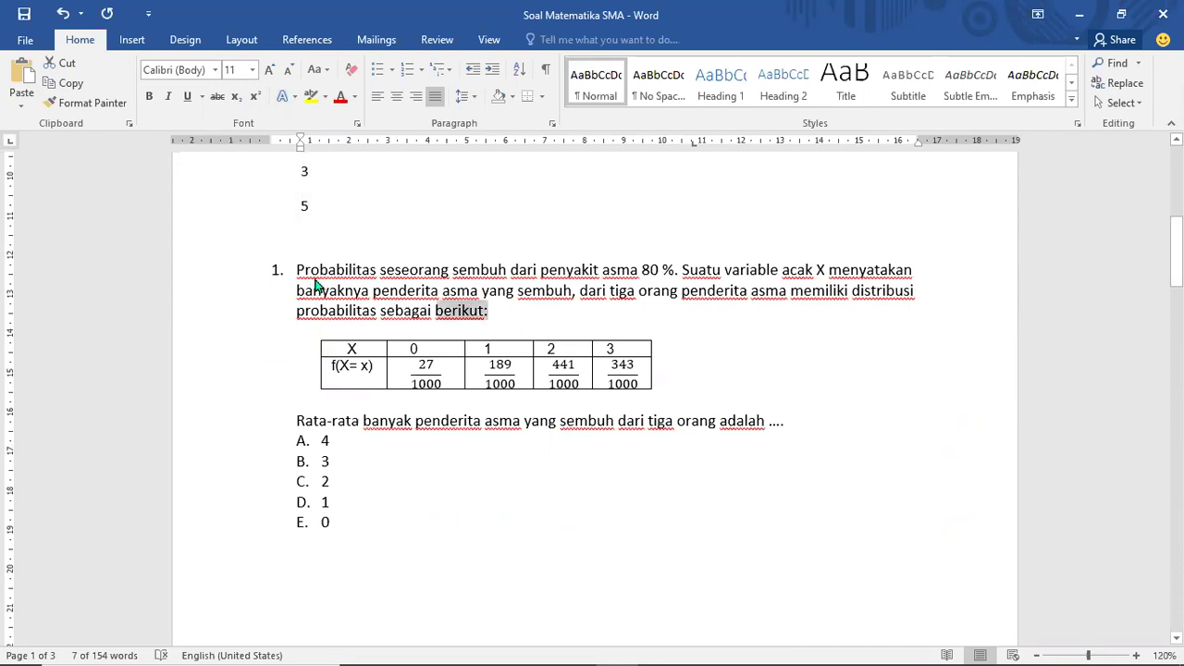
{"action": "triple_click", "coordinate": [320, 280]}
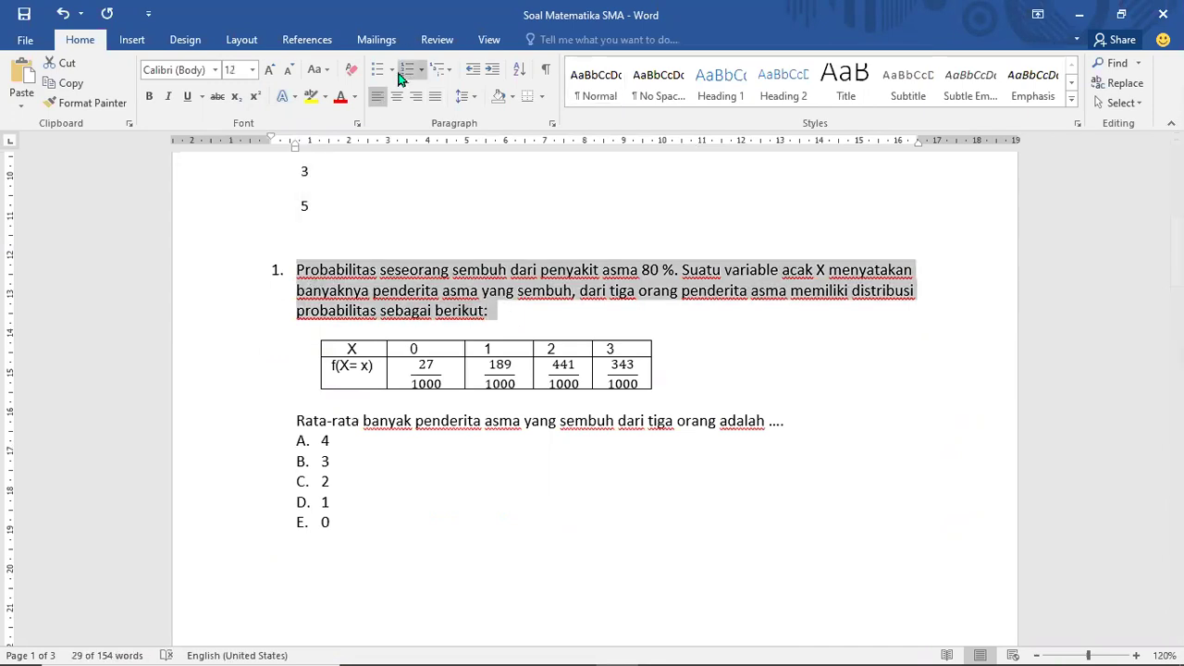
{"action": "key", "text": "ctrl+shift+n"}
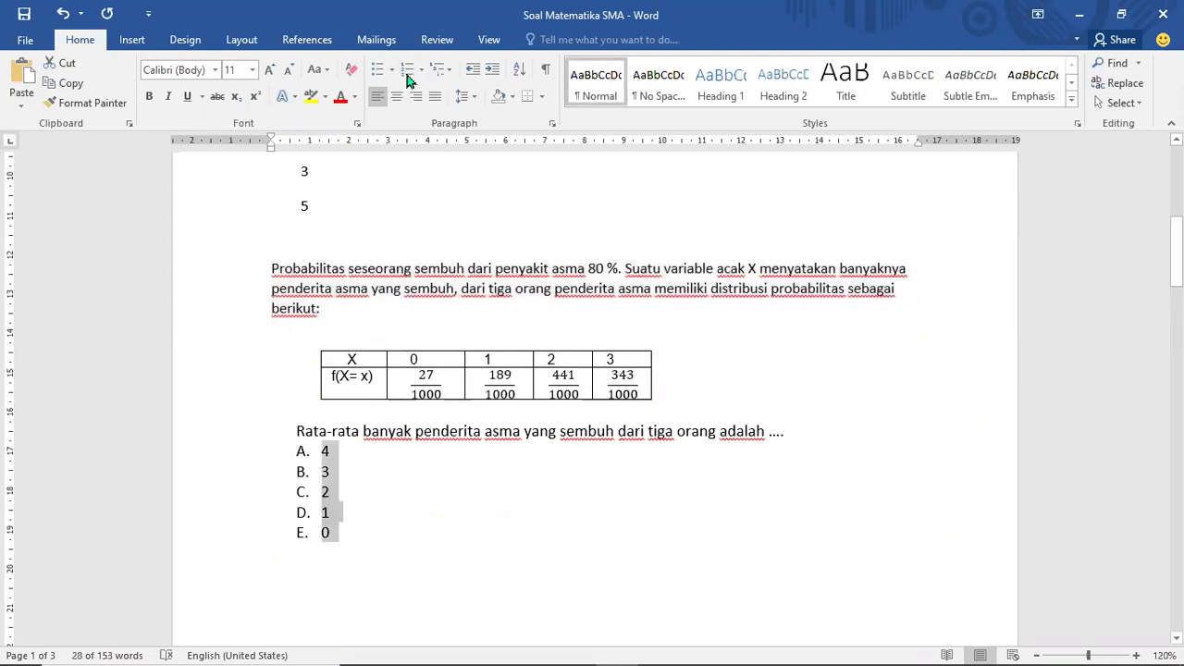
{"action": "key", "text": "ctrl+shift+n"}
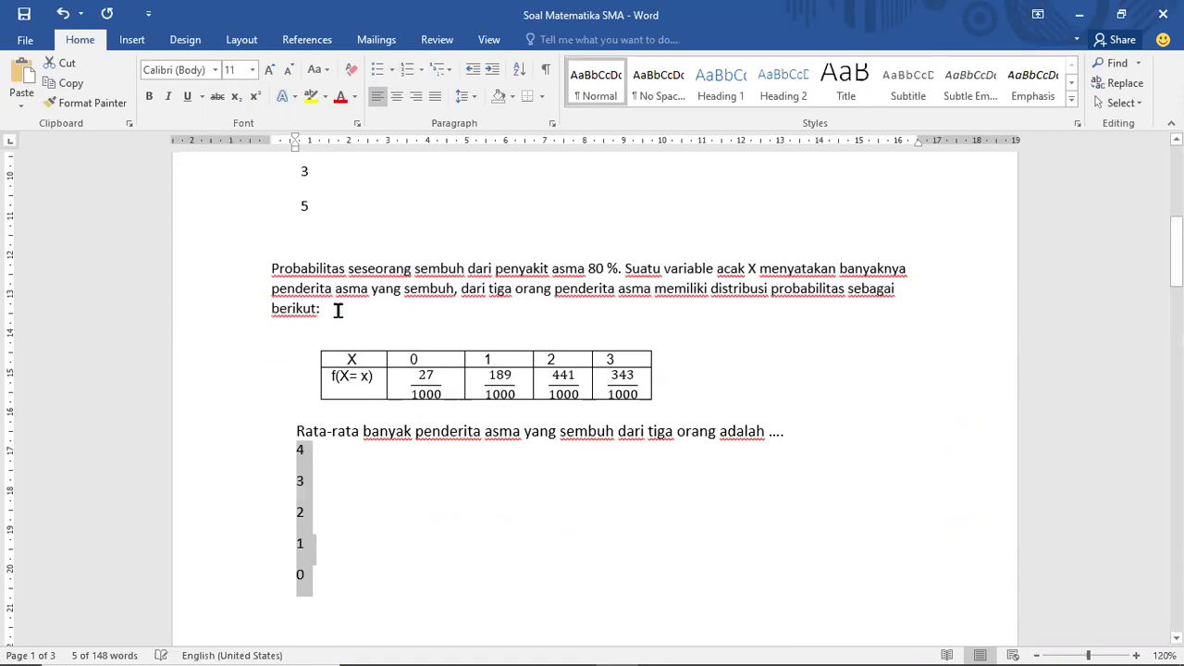
Copy the "Probabilitas seseorang sembuh dari penyakit asma 80 %" paragraph from Word and paste it as the form's third question
{"action": "triple_click", "coordinate": [269, 276]}
{"action": "key", "text": "ctrl+c"}
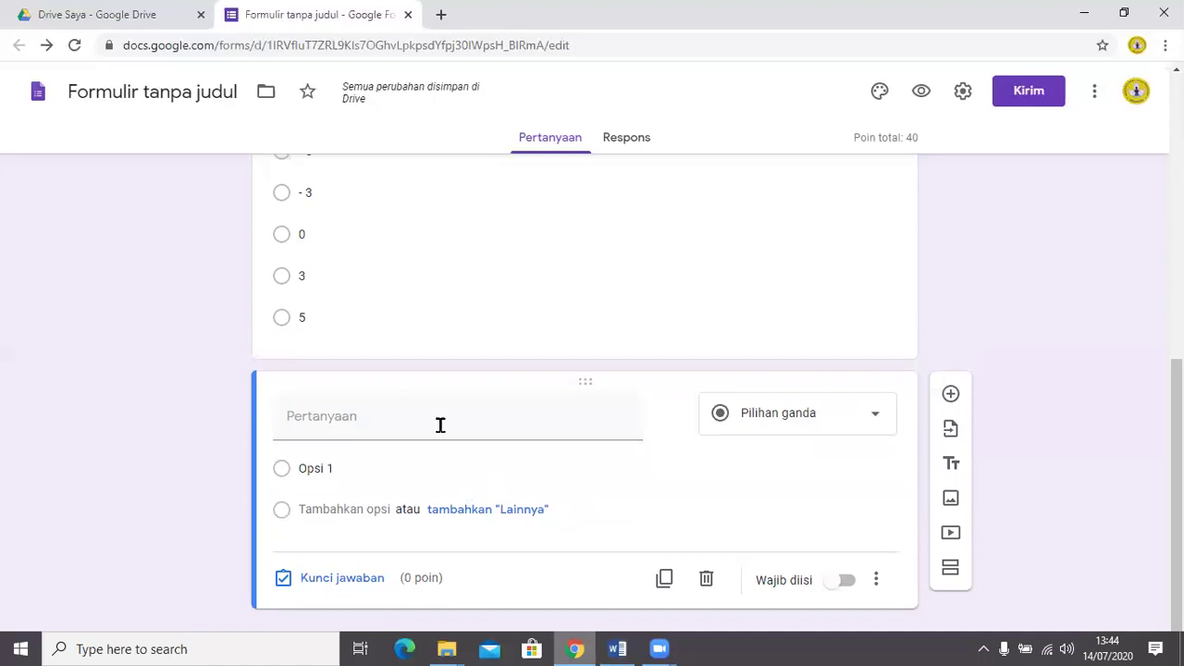
{"action": "left_click", "coordinate": [440, 425]}
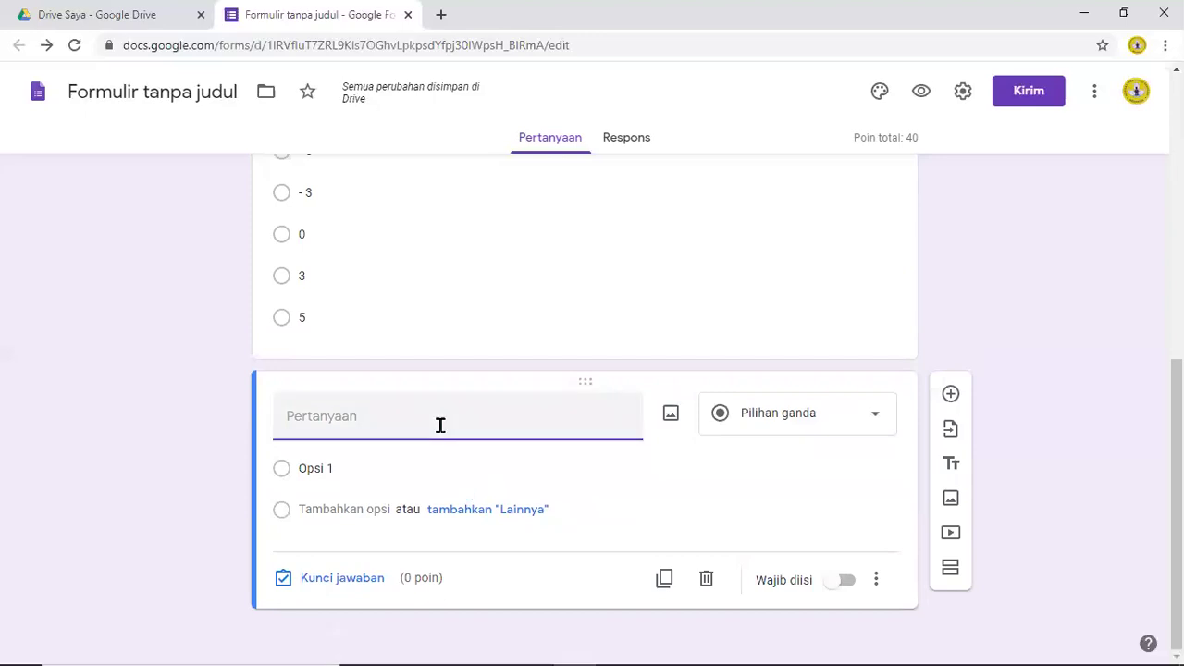
{"action": "key", "text": "ctrl+v"}
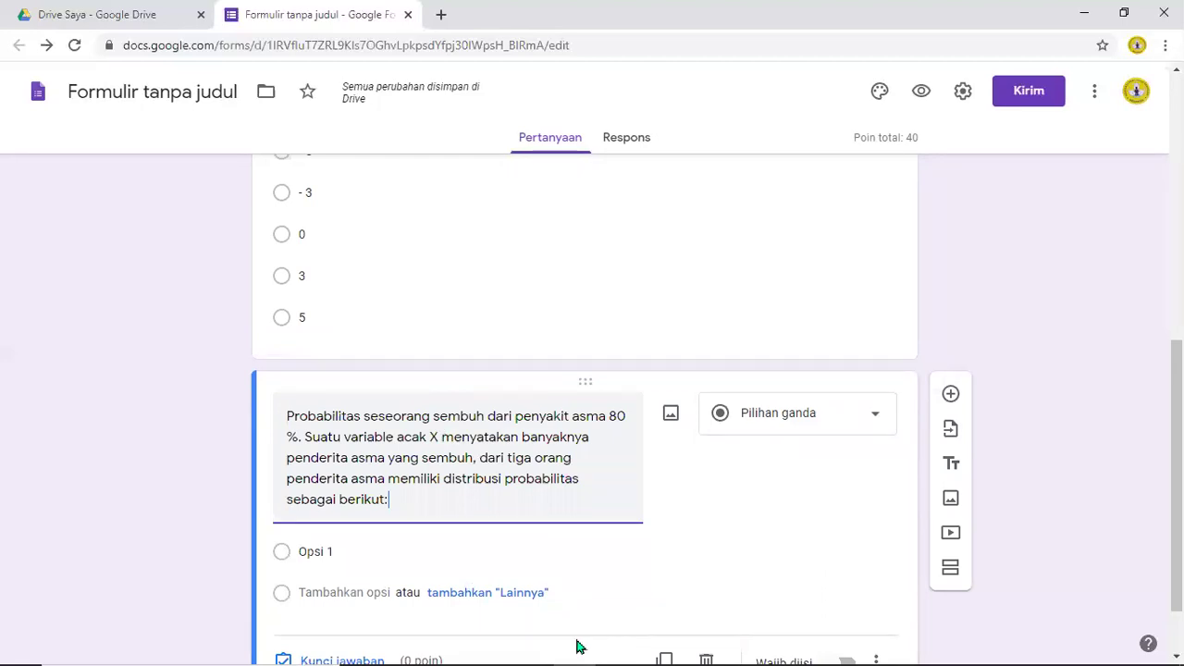
{"action": "mouse_move", "coordinate": [576, 647]}
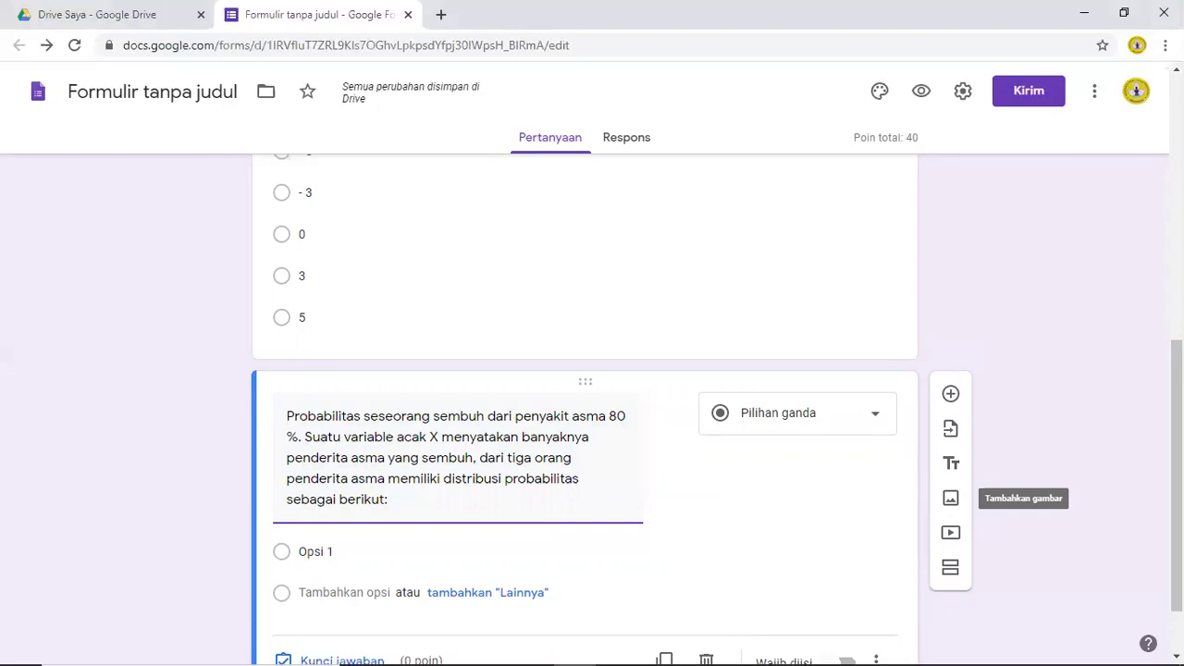
{"action": "scroll", "coordinate": [888, 370], "scroll_direction": "down", "scroll_amount": 1}
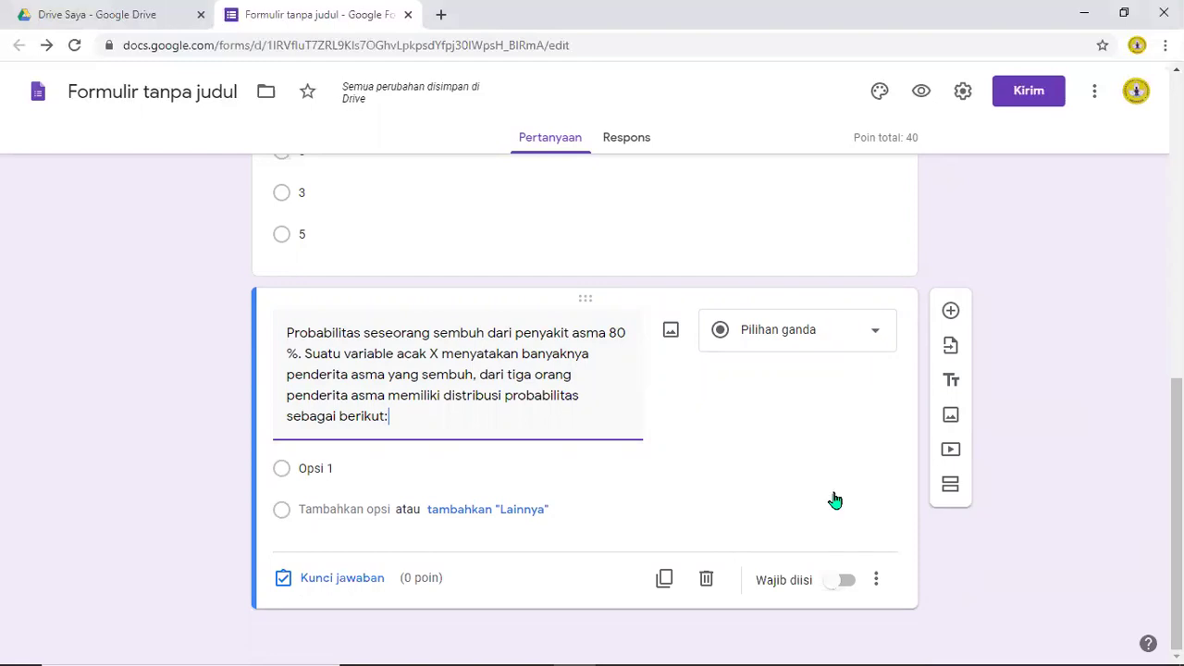
{"action": "left_click", "coordinate": [789, 374]}
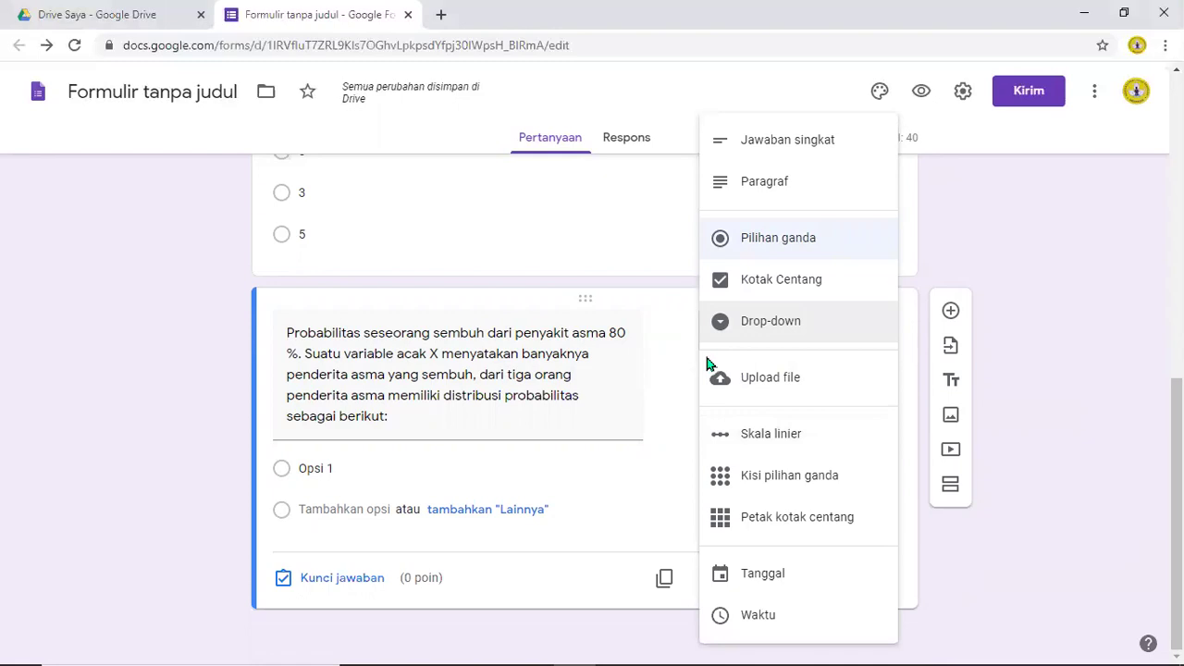
{"action": "left_click", "coordinate": [678, 343]}
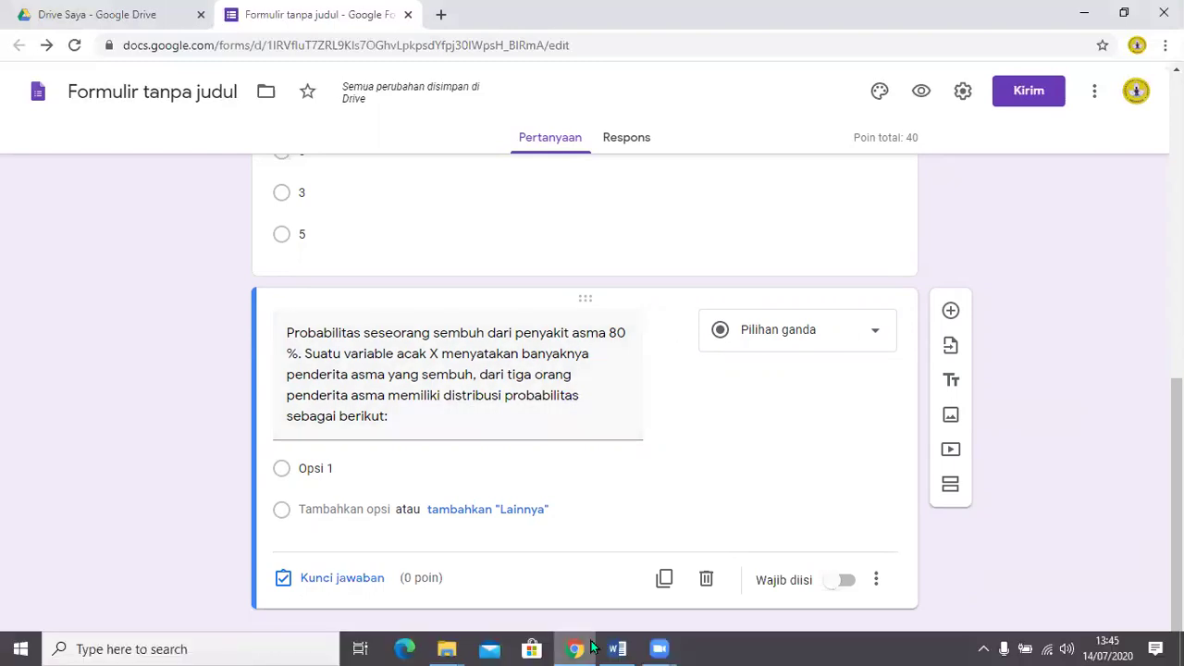
Search Windows for "SNIPPING" and launch the Snipping Tool
{"action": "mouse_move", "coordinate": [618, 647]}
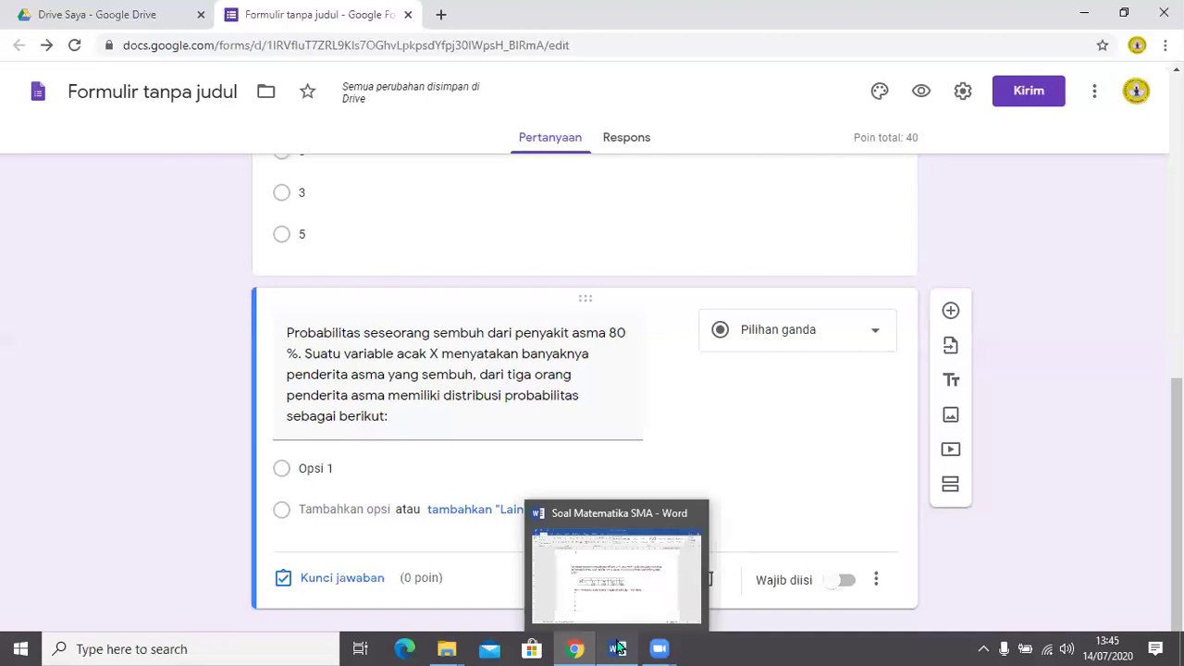
{"action": "left_click", "coordinate": [178, 648]}
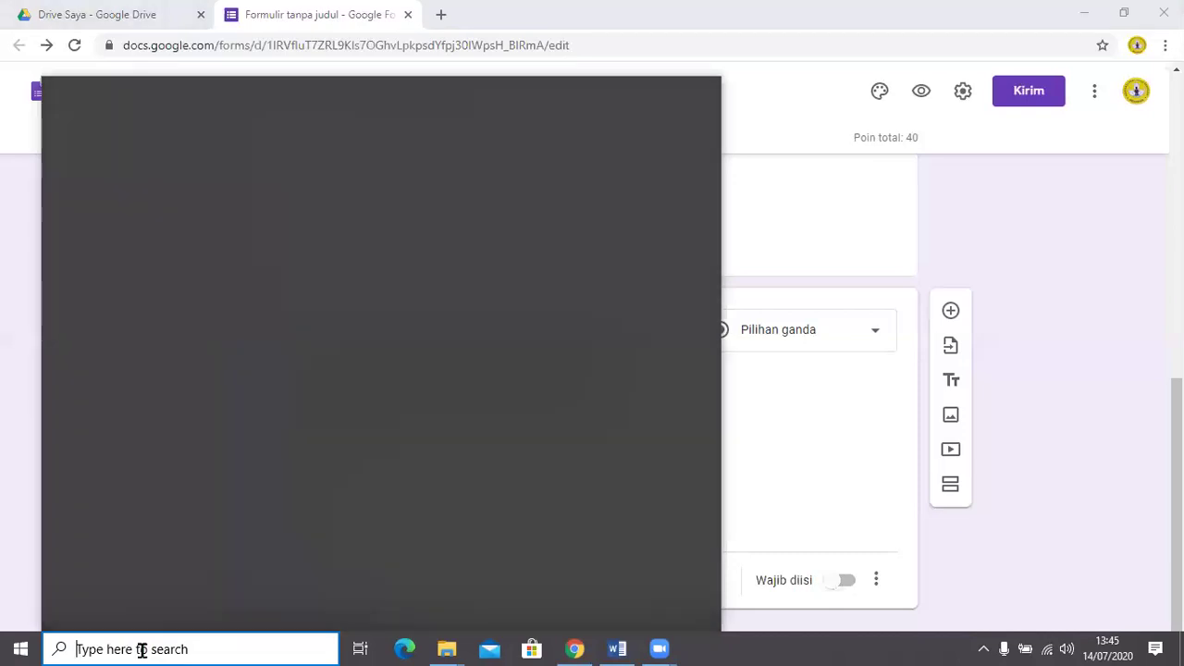
{"action": "type", "text": "SNIPPING"}
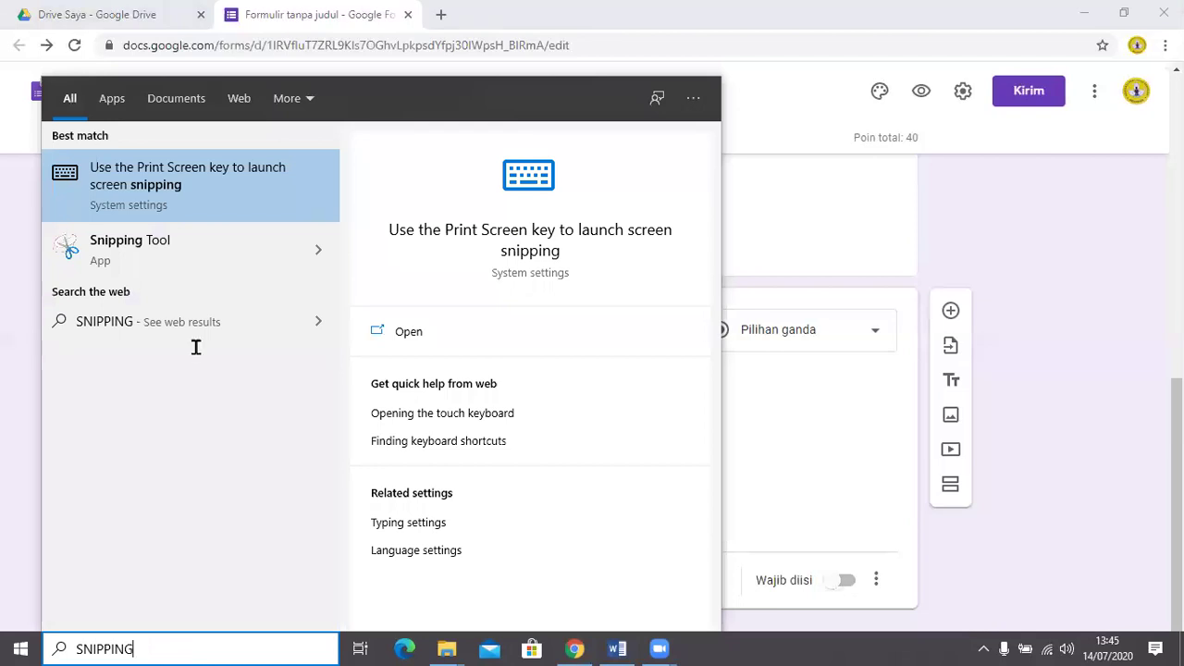
{"action": "left_click", "coordinate": [143, 258]}
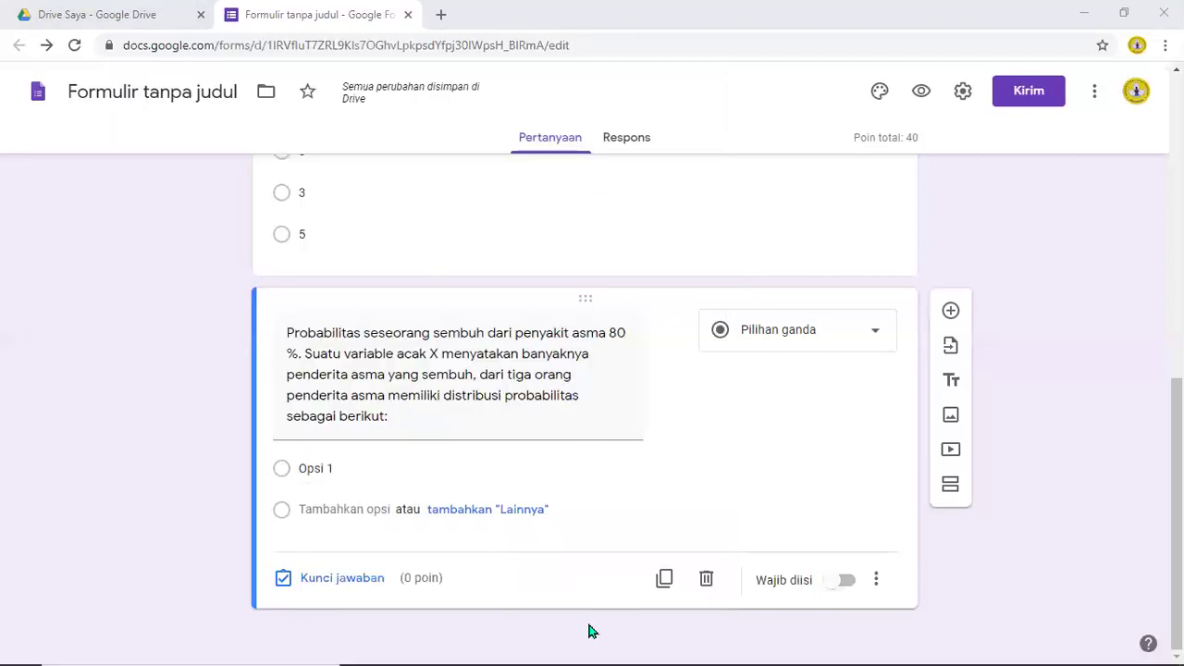
Switch to Word and capture the X / f(X= x) probability table as a rectangular snip with the Snipping Tool
{"action": "left_click", "coordinate": [618, 648]}
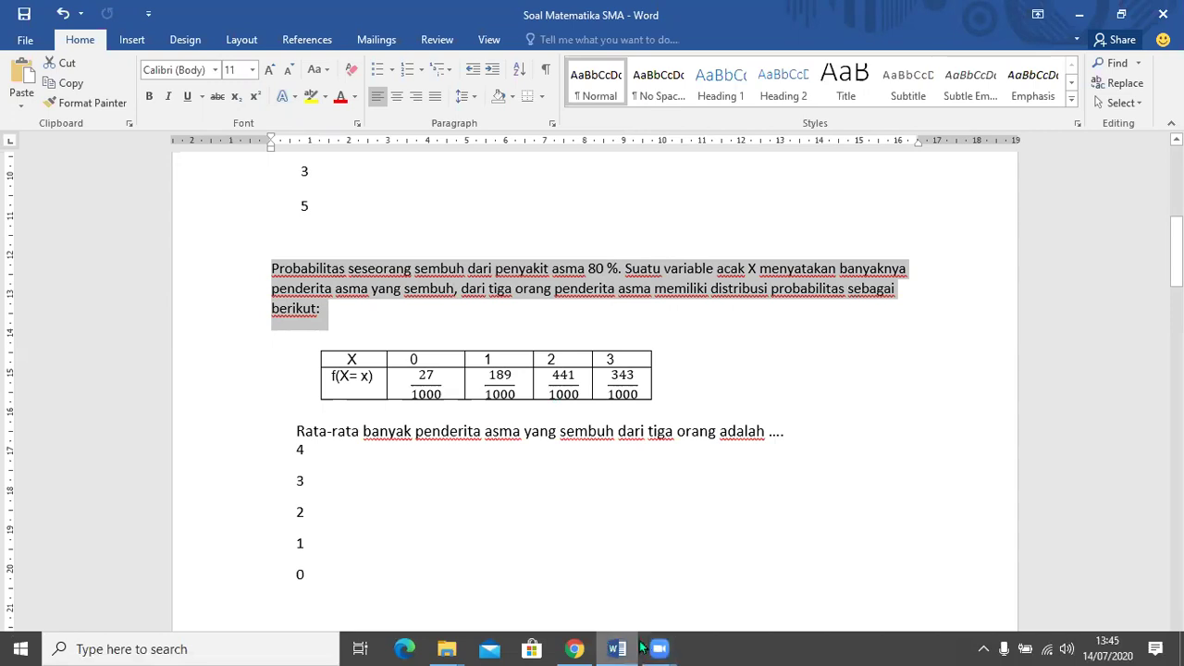
{"action": "mouse_move", "coordinate": [662, 648]}
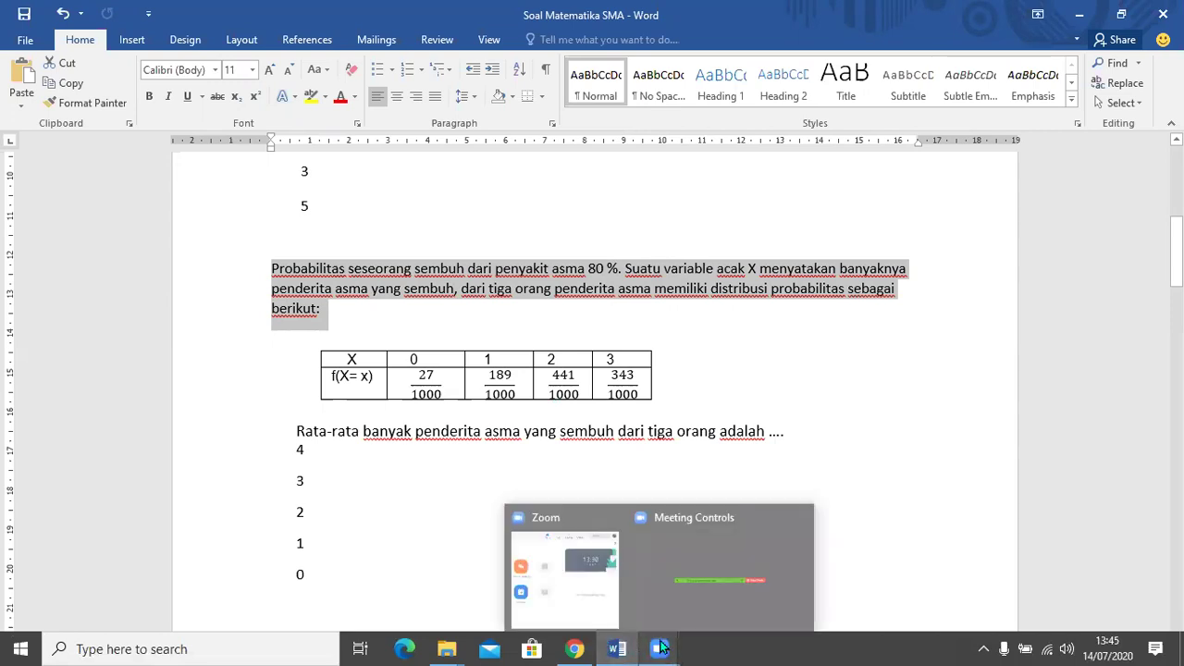
{"action": "left_click", "coordinate": [661, 597]}
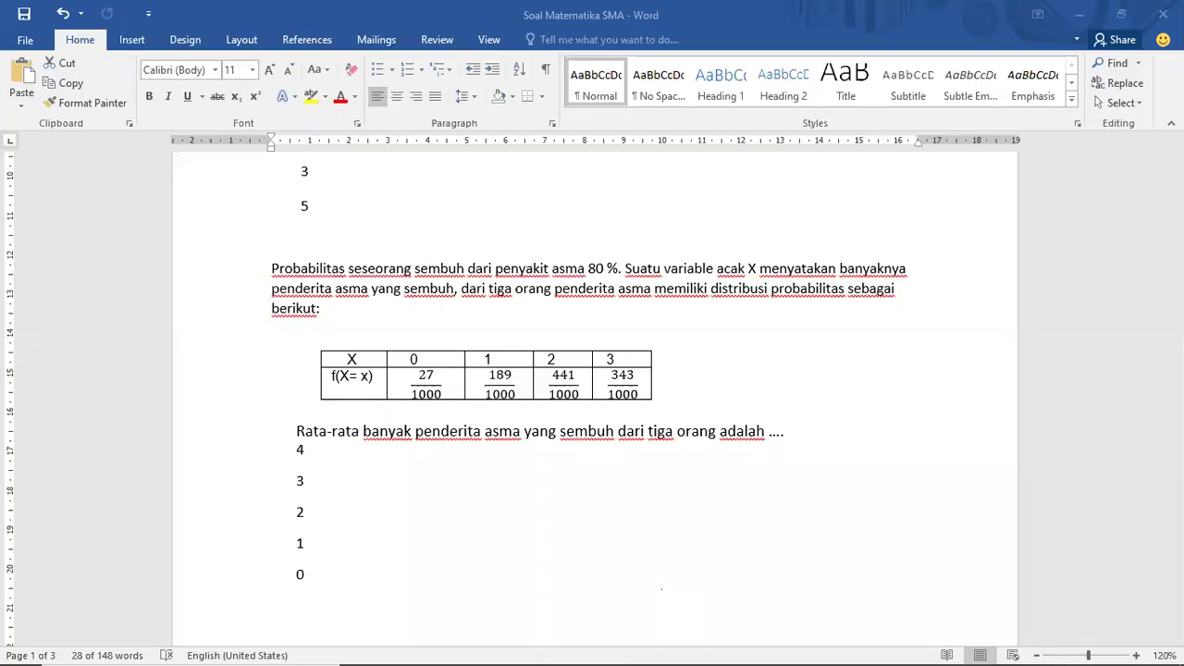
{"action": "left_click", "coordinate": [928, 490]}
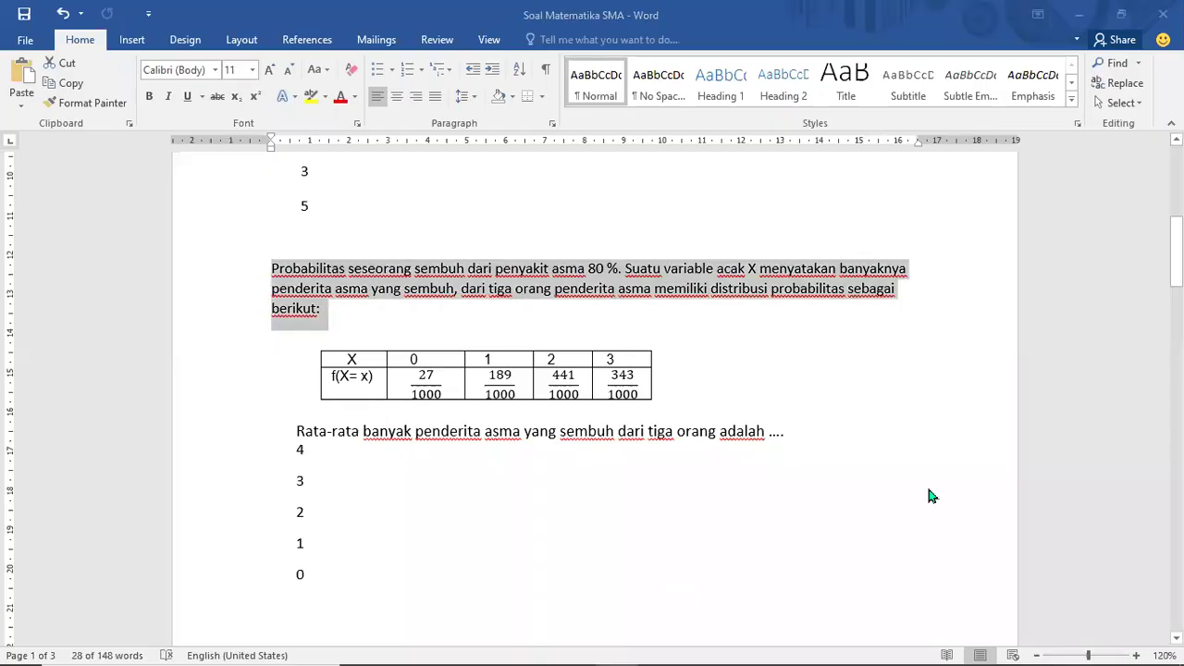
{"action": "key", "text": "super"}
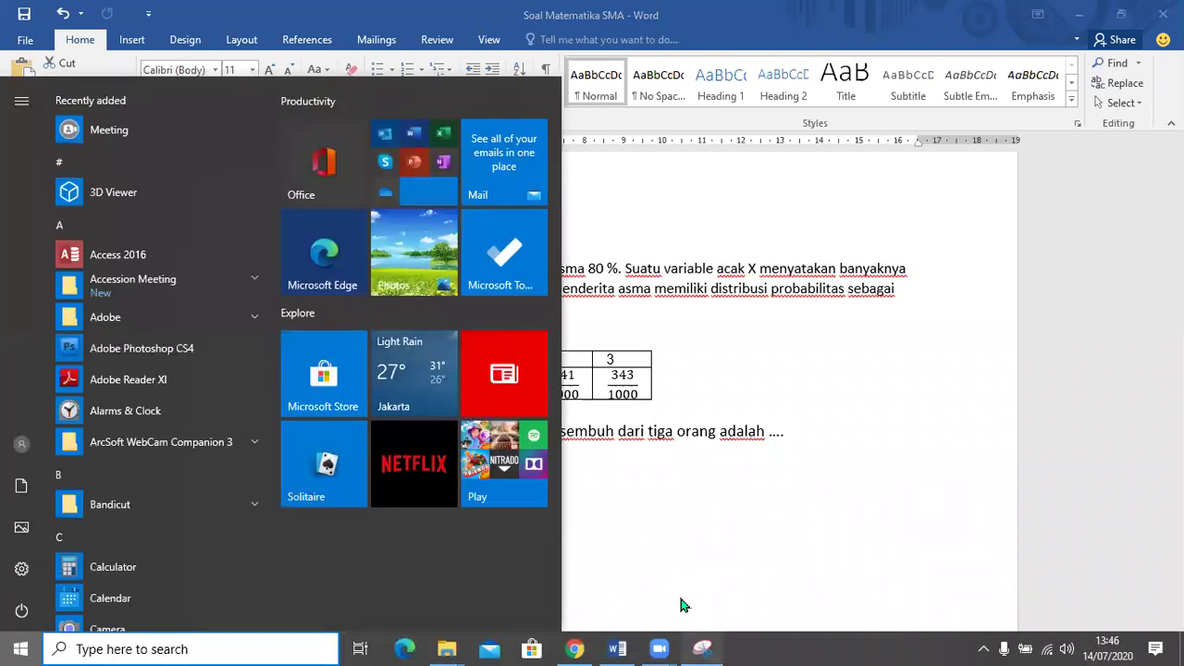
{"action": "left_click", "coordinate": [701, 648]}
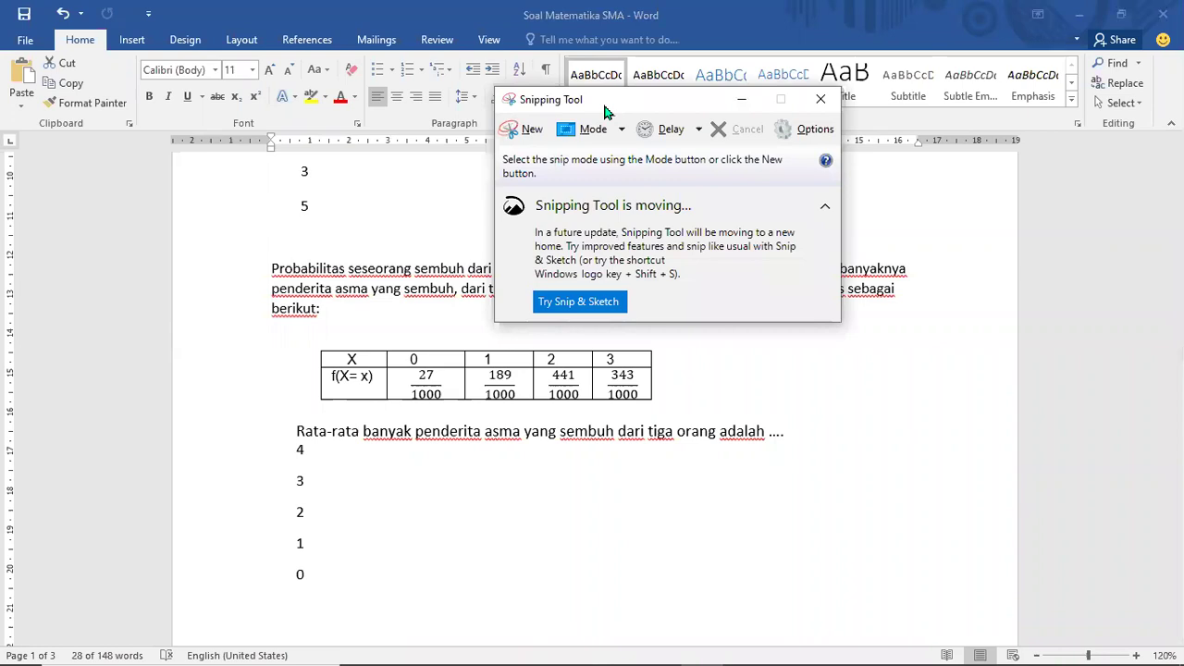
{"action": "left_click", "coordinate": [516, 130]}
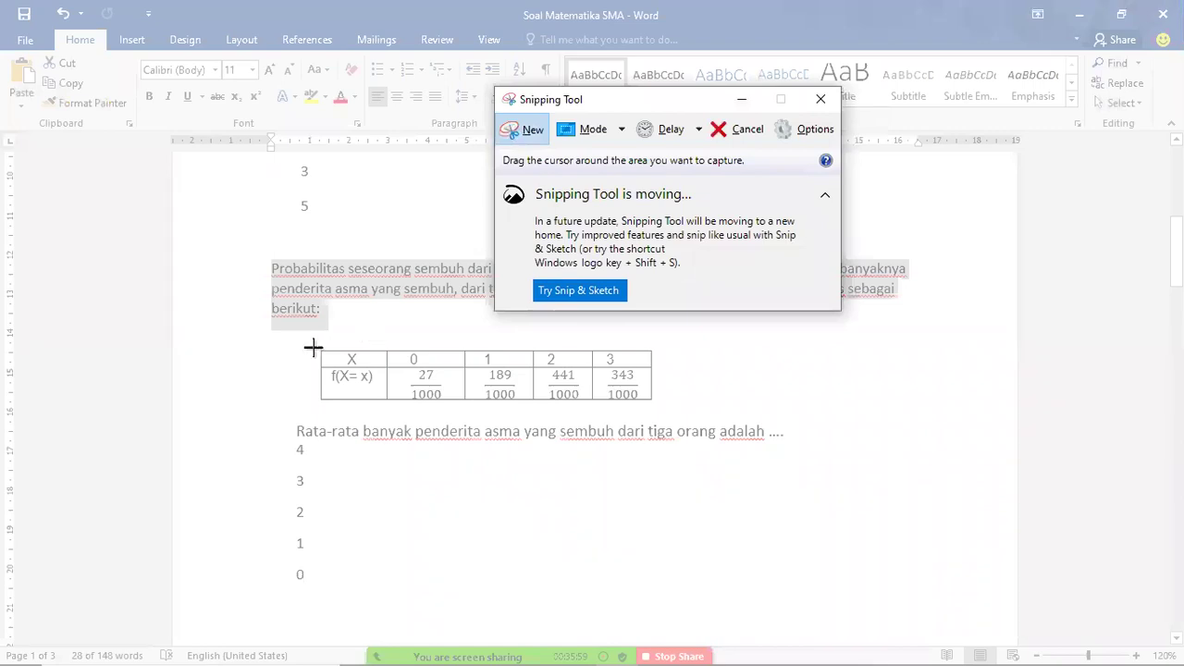
{"action": "left_click_drag", "start_coordinate": [315, 344], "coordinate": [657, 403]}
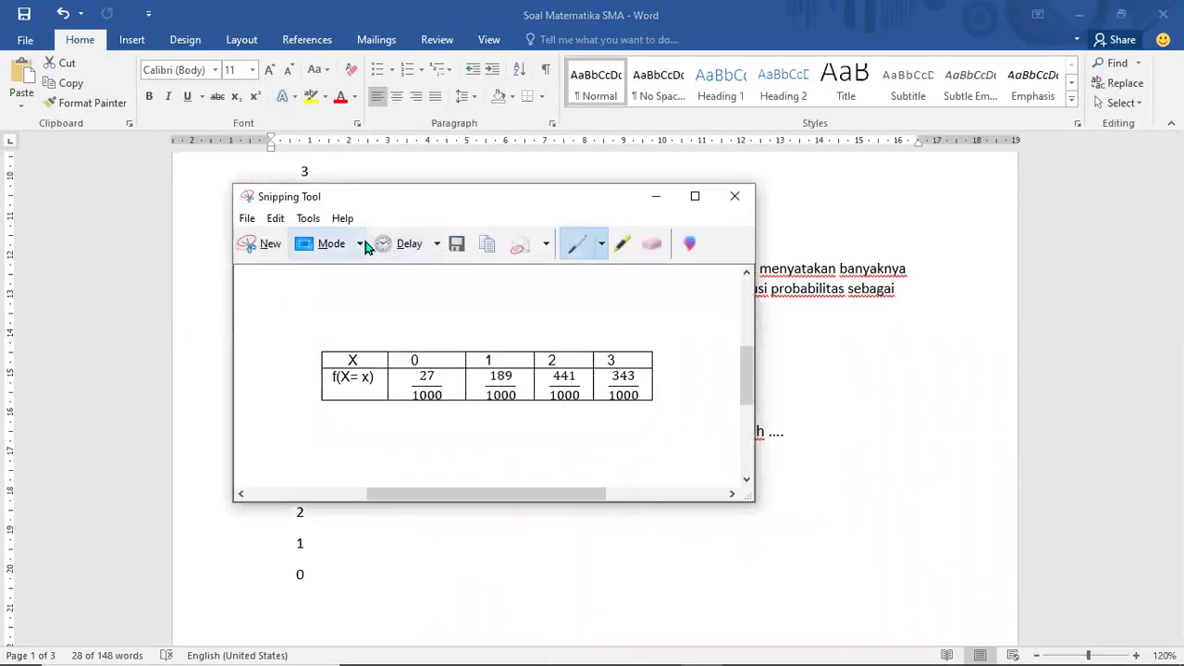
Start saving the snip as a file and browse to the Trik Google Form folder inside PPT Tutorial Juli 2020
{"action": "left_click", "coordinate": [247, 218]}
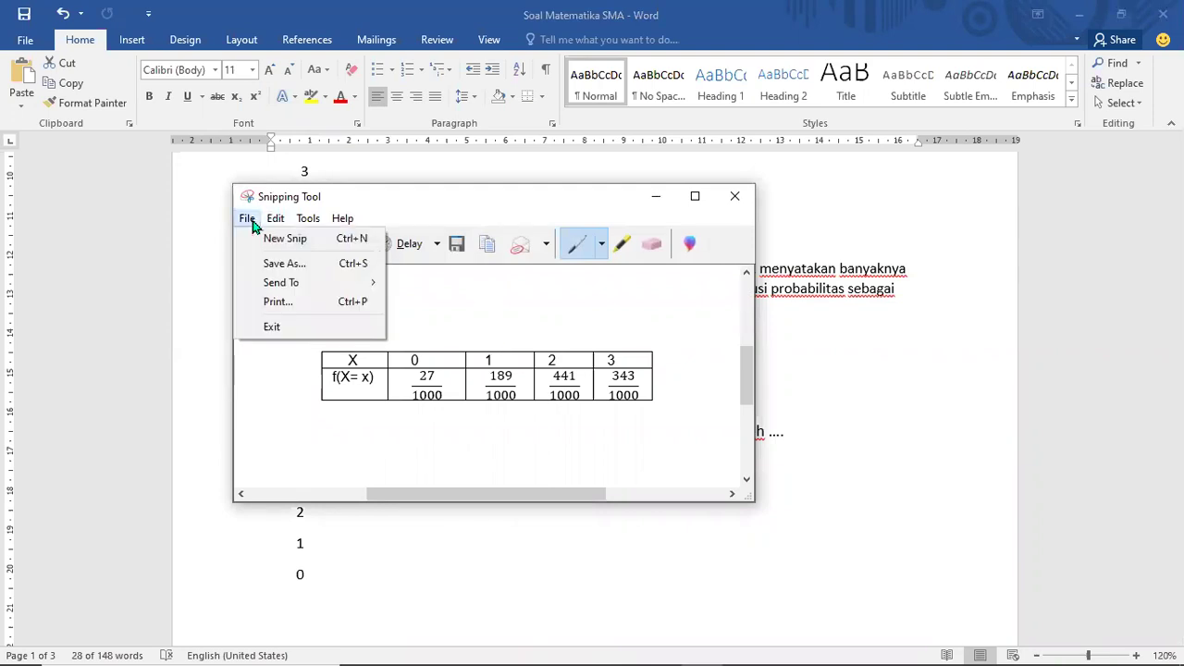
{"action": "left_click", "coordinate": [292, 267]}
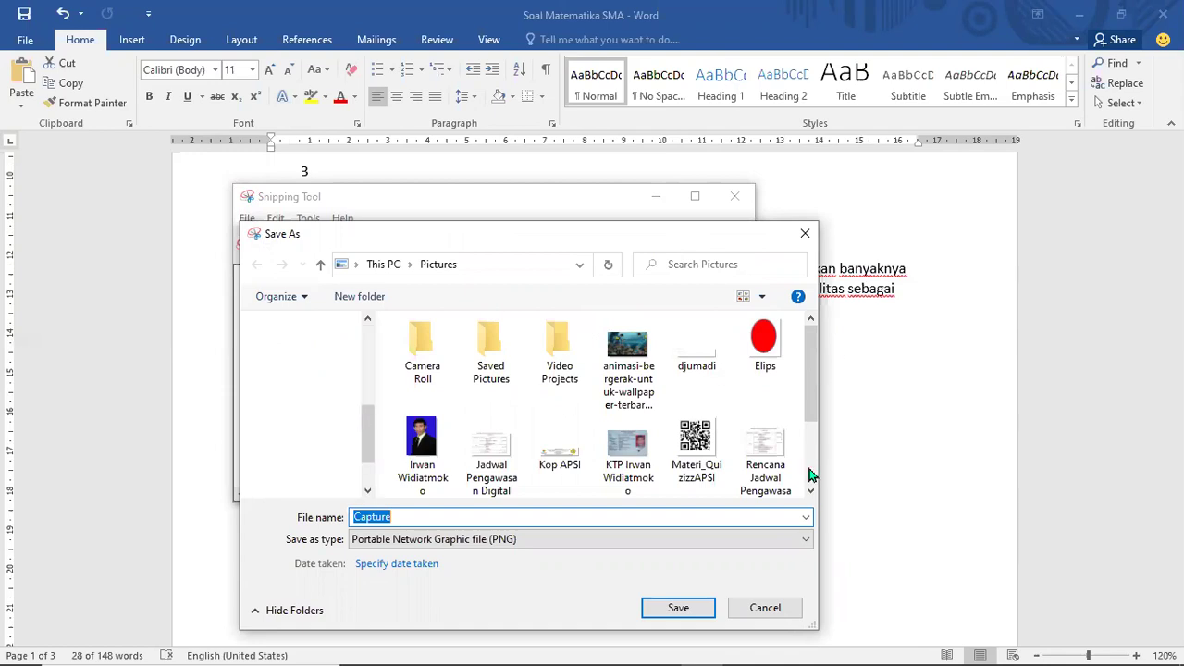
{"action": "scroll", "coordinate": [636, 455], "scroll_direction": "down", "scroll_amount": 1}
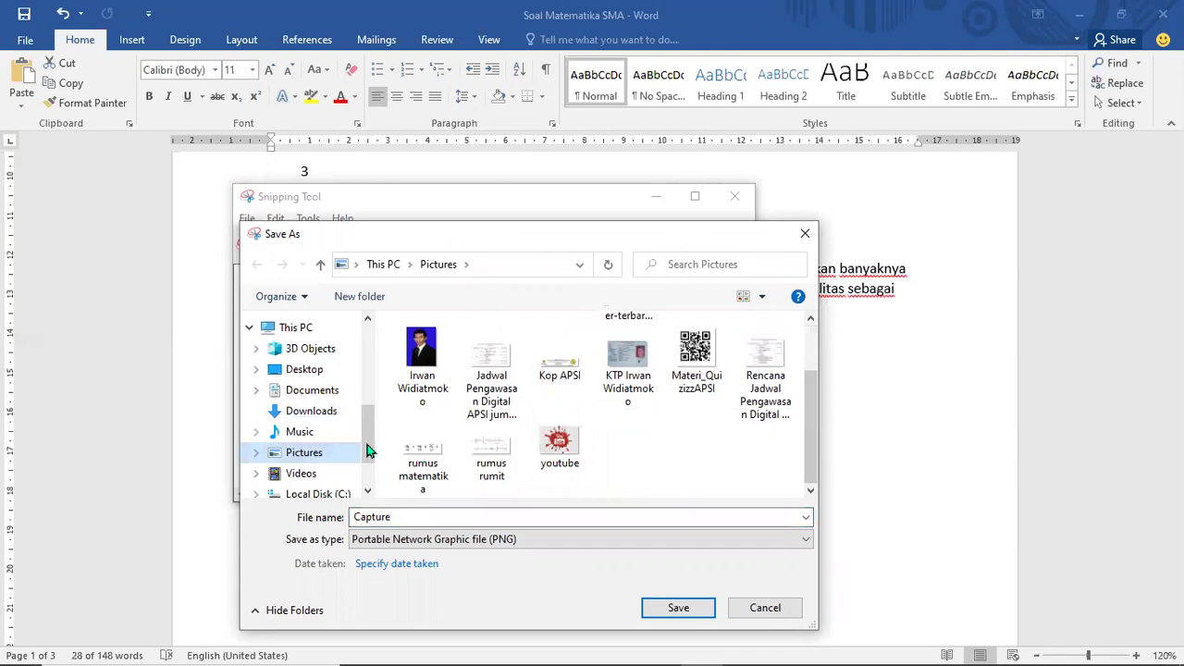
{"action": "left_click_drag", "start_coordinate": [370, 448], "coordinate": [368, 363]}
{"action": "left_click", "coordinate": [368, 361]}
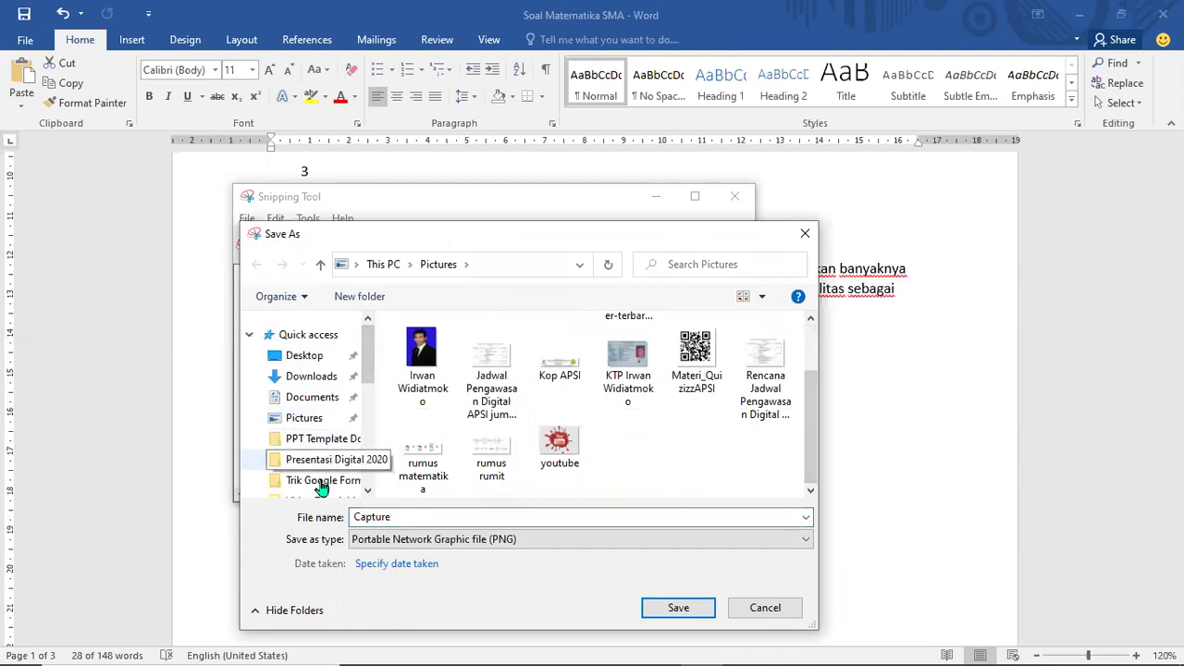
{"action": "scroll", "coordinate": [364, 374], "scroll_direction": "down", "scroll_amount": 1}
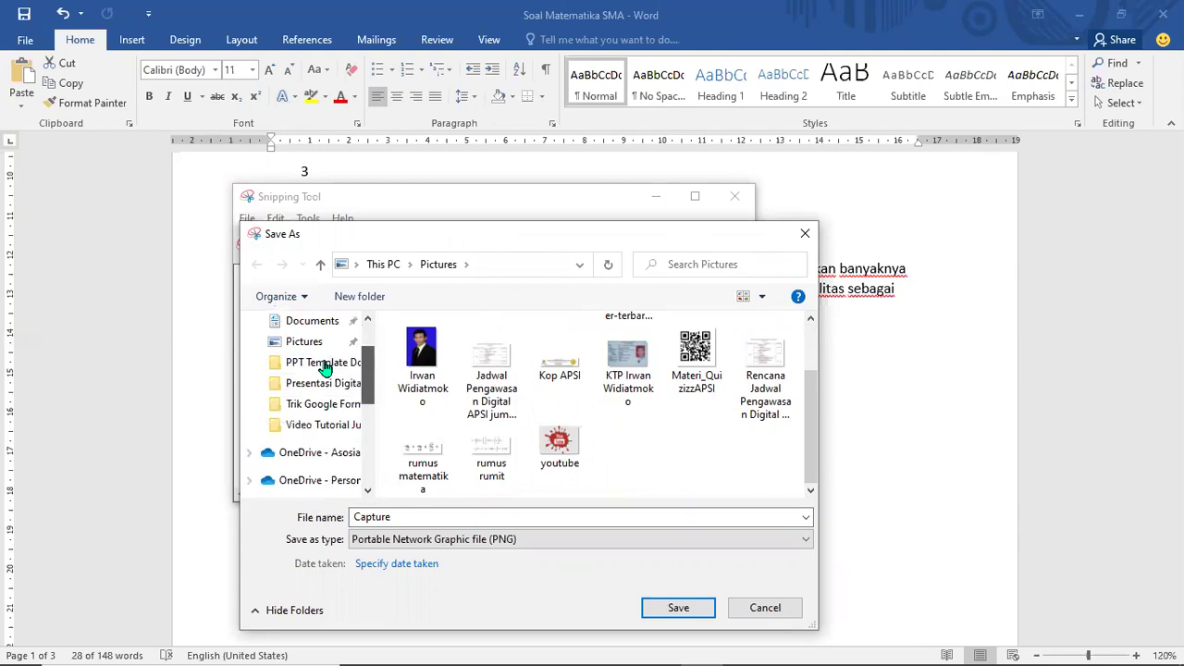
{"action": "left_click", "coordinate": [325, 367]}
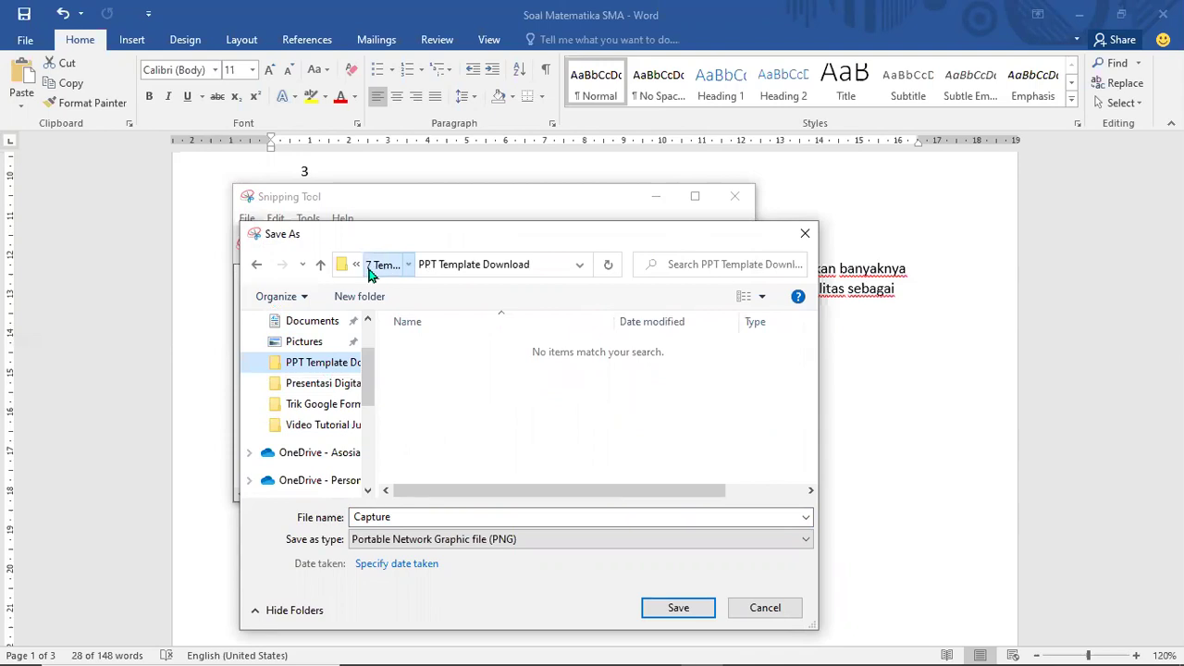
{"action": "left_click", "coordinate": [373, 270]}
{"action": "left_click", "coordinate": [379, 266]}
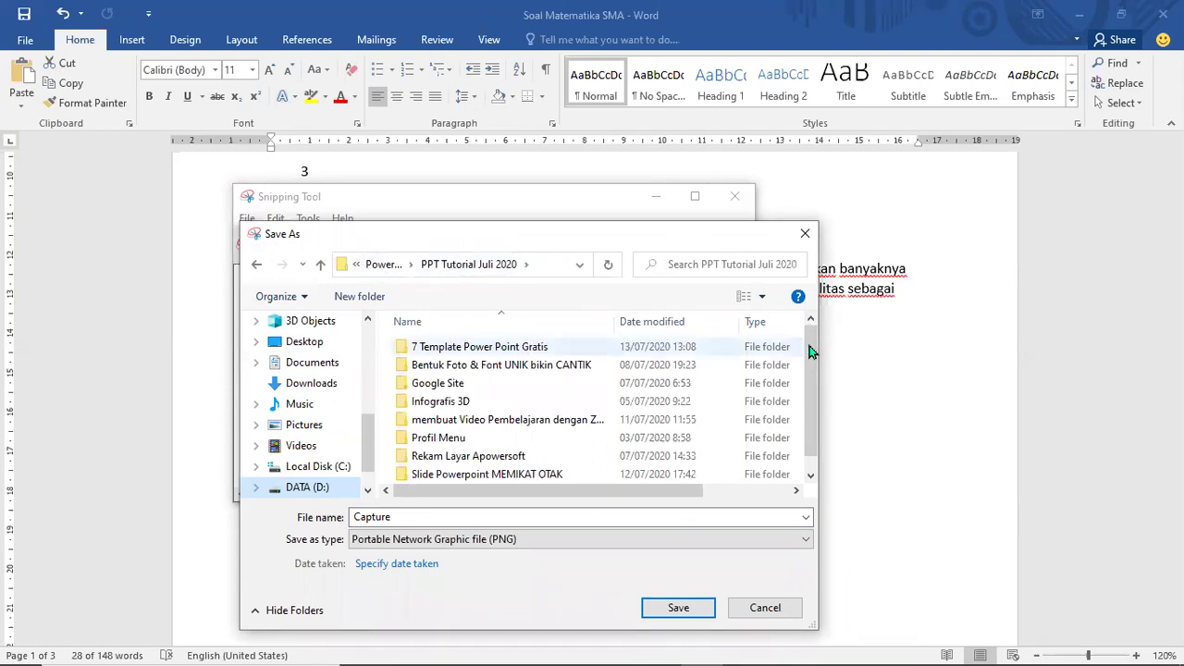
{"action": "left_click_drag", "start_coordinate": [809, 352], "coordinate": [809, 370]}
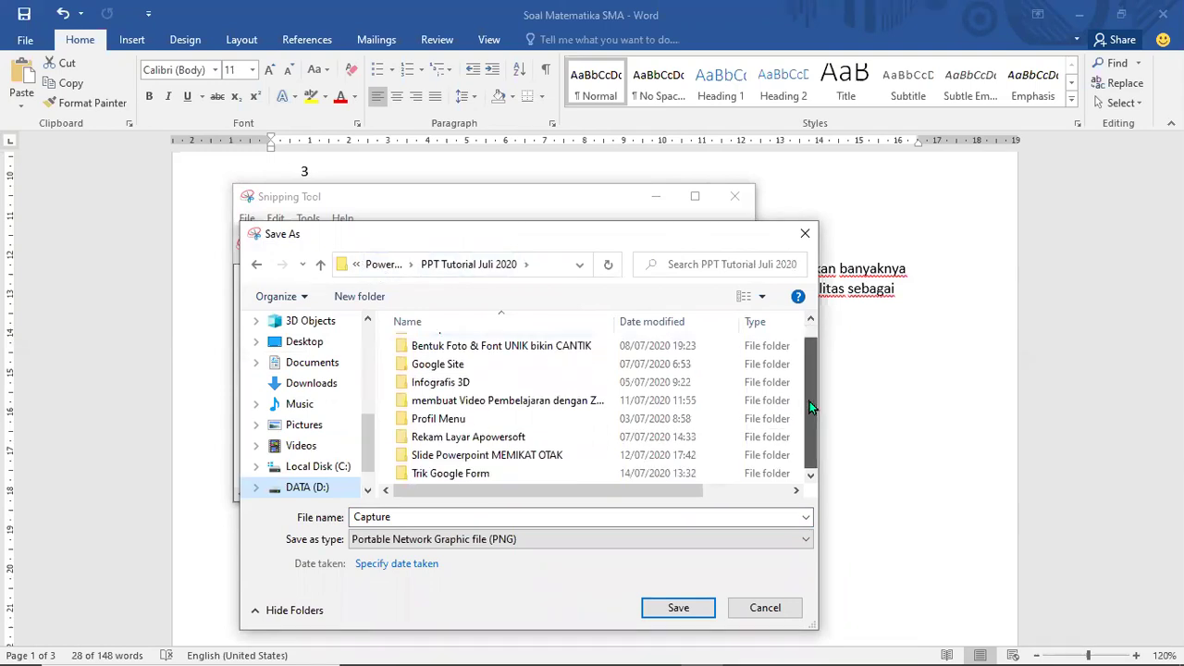
{"action": "double_click", "coordinate": [492, 476]}
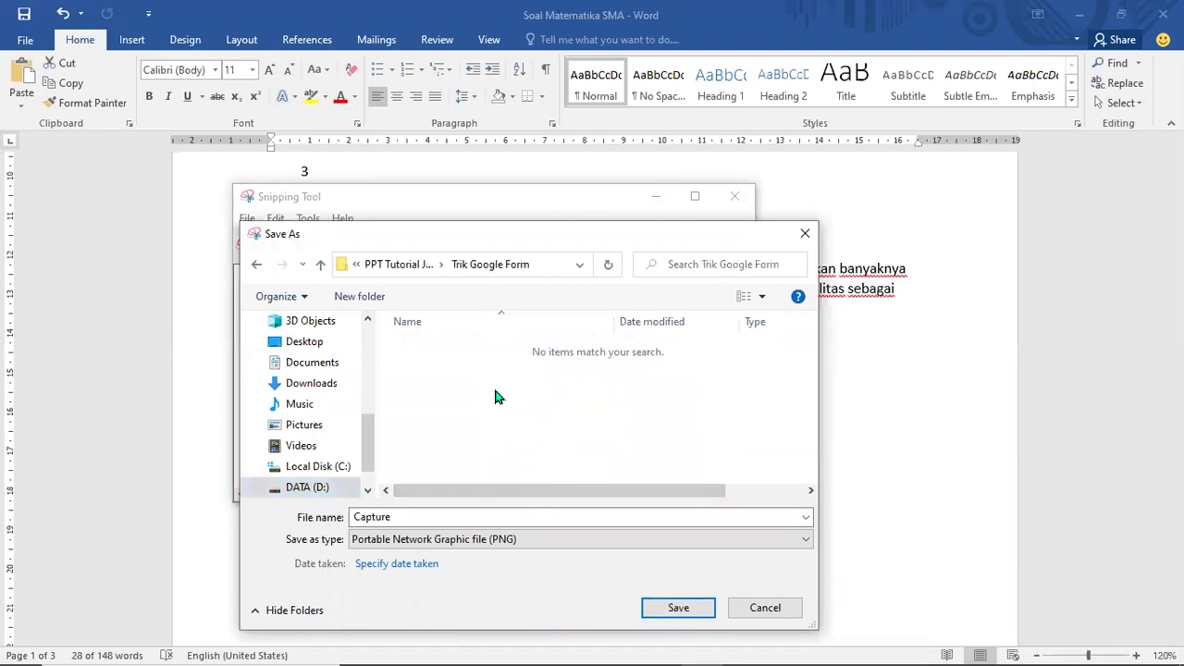
Name the snip "3 Tabel" and save it as a PNG image
{"action": "double_click", "coordinate": [424, 518]}
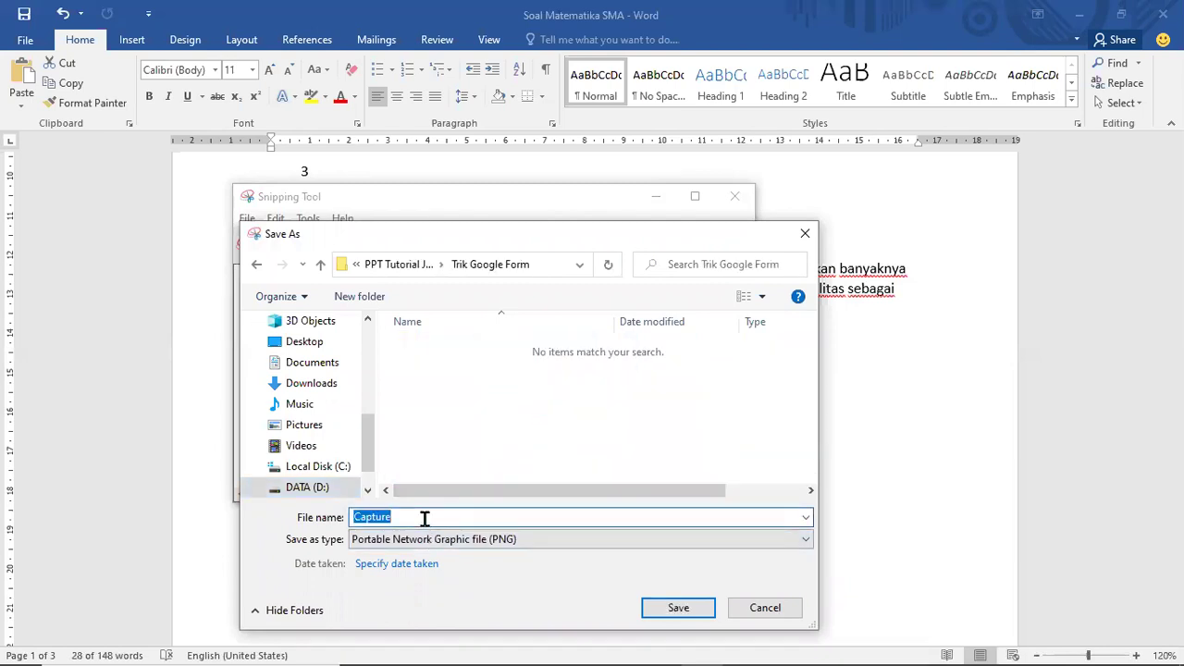
{"action": "type", "text": "Gra"}
{"action": "key", "text": "BackSpace"}
{"action": "key", "text": "BackSpace"}
{"action": "key", "text": "BackSpace"}
{"action": "type", "text": "Tabel"}
{"action": "type", "text": "3"}
{"action": "left_click", "coordinate": [678, 608]}
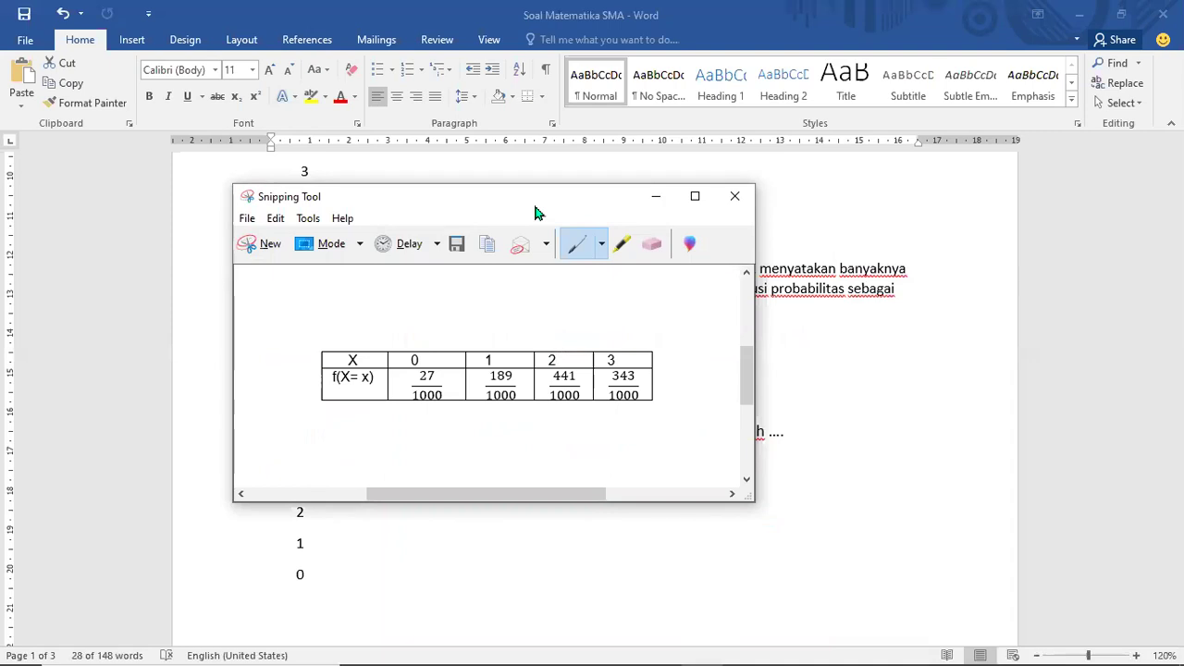
Switch to the Google Form and upload the "3 Tabel" image into the third question
{"action": "left_click_drag", "start_coordinate": [534, 207], "coordinate": [802, 214]}
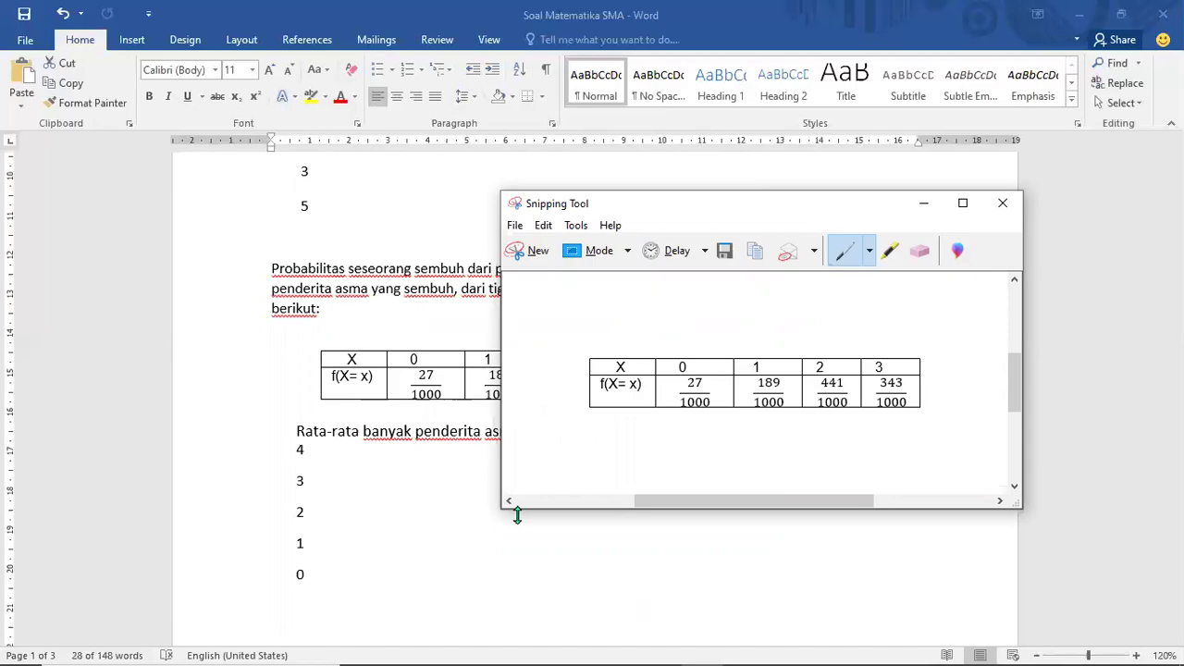
{"action": "key", "text": "alt+Tab"}
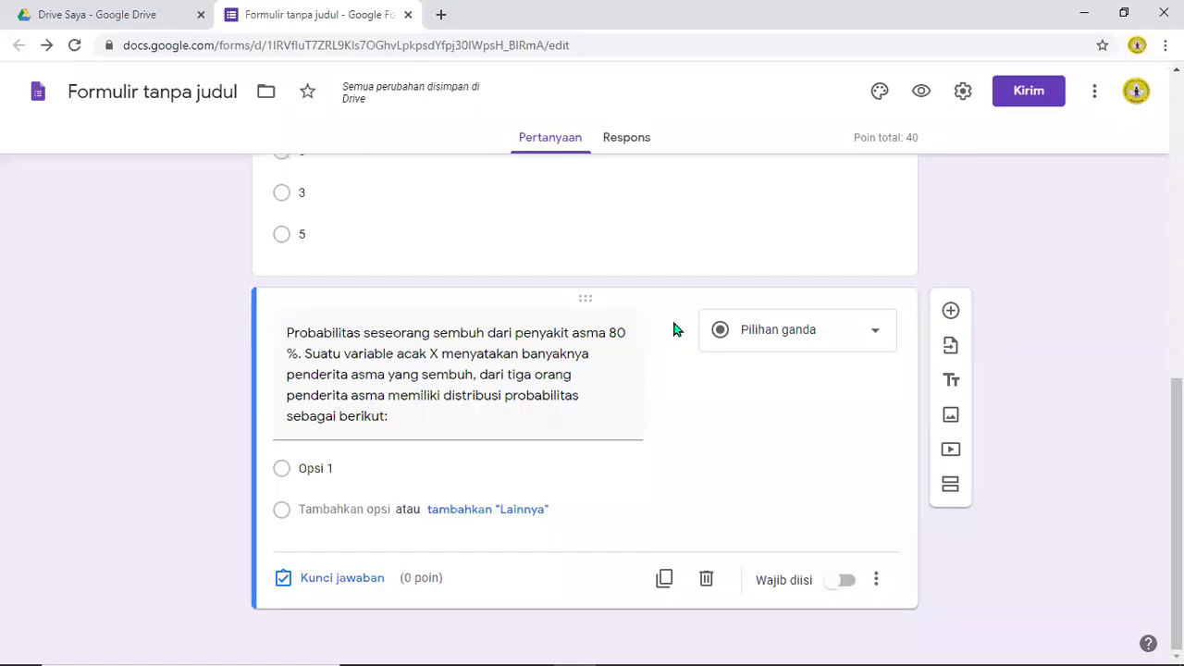
{"action": "mouse_move", "coordinate": [670, 334]}
{"action": "left_click", "coordinate": [671, 333]}
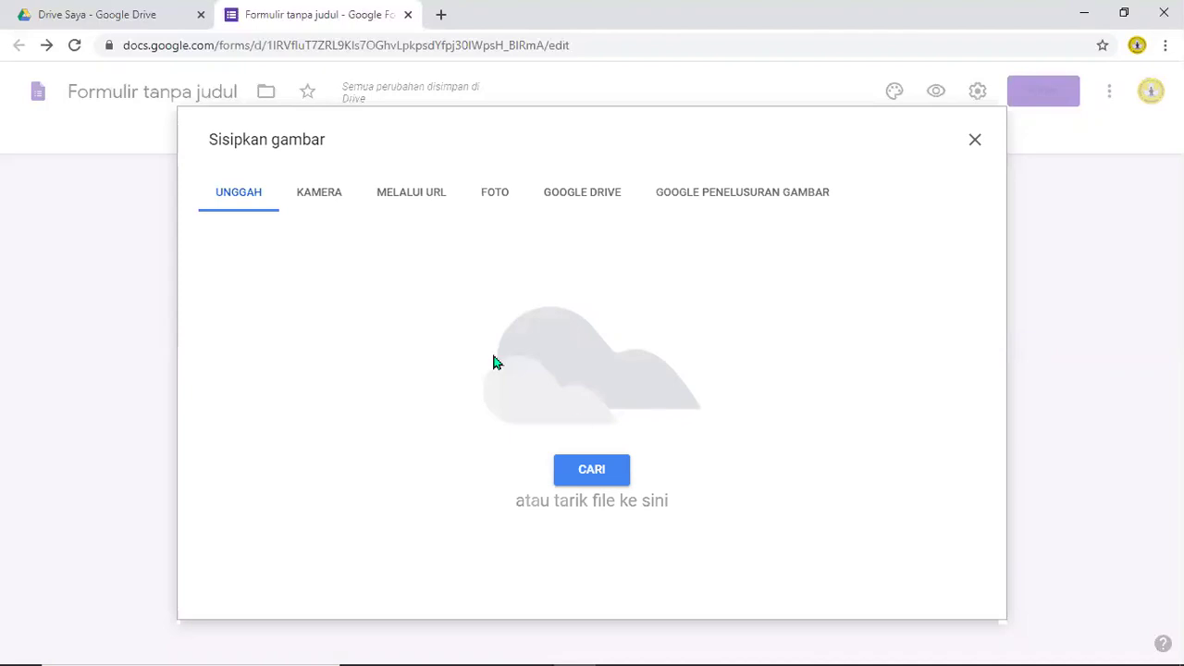
{"action": "left_click", "coordinate": [593, 472]}
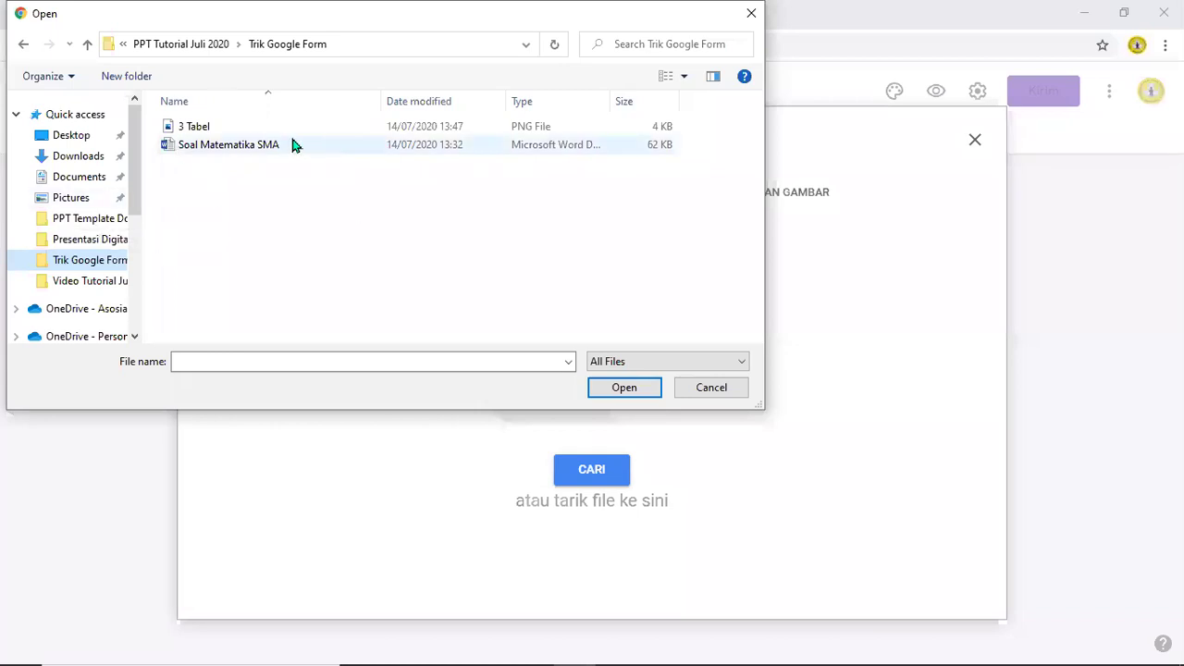
{"action": "left_click", "coordinate": [183, 129]}
{"action": "left_click", "coordinate": [637, 387]}
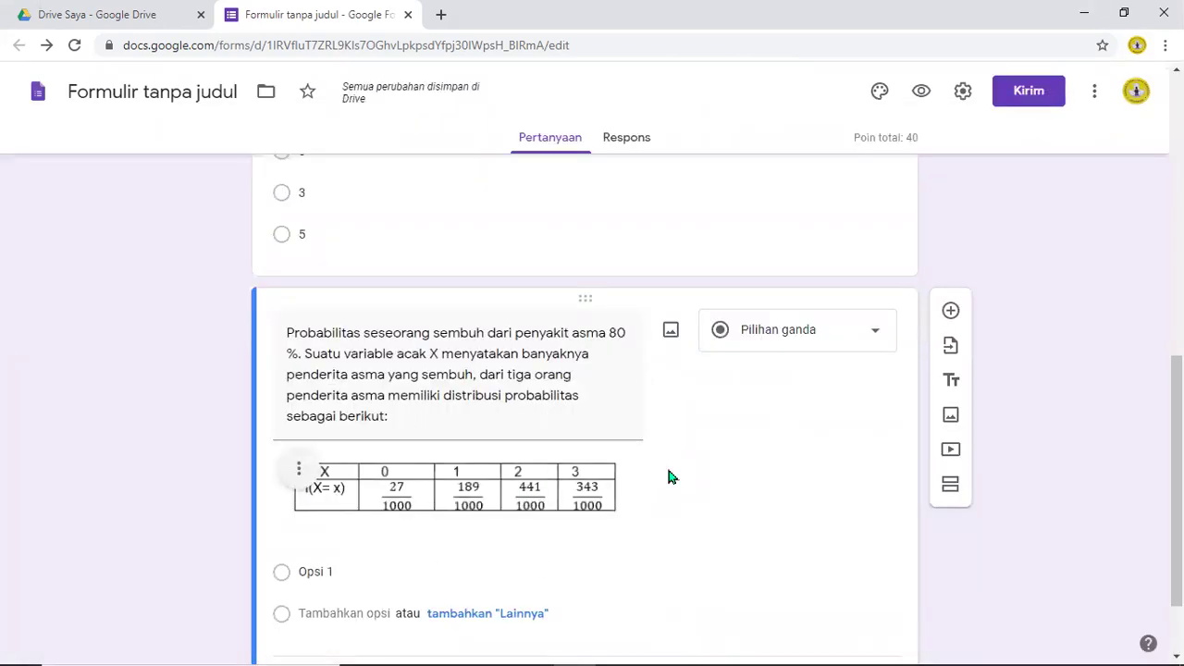
Add a text field to the table image in the third question
{"action": "left_click_drag", "start_coordinate": [1176, 480], "coordinate": [1176, 524]}
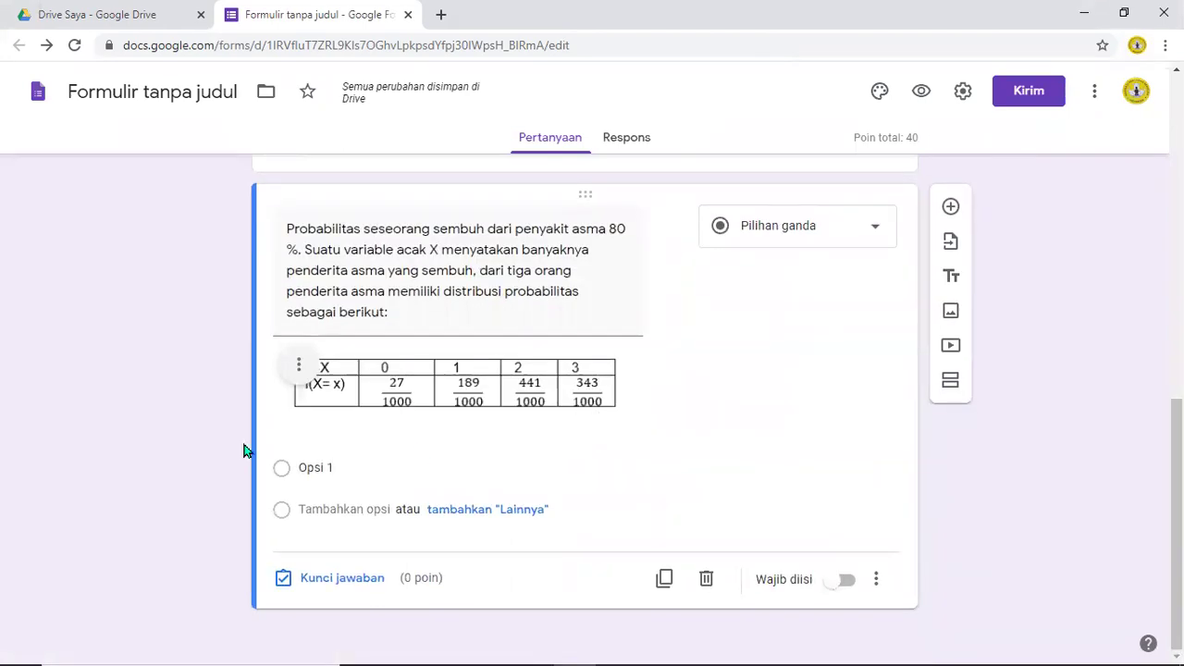
{"action": "left_click", "coordinate": [299, 366]}
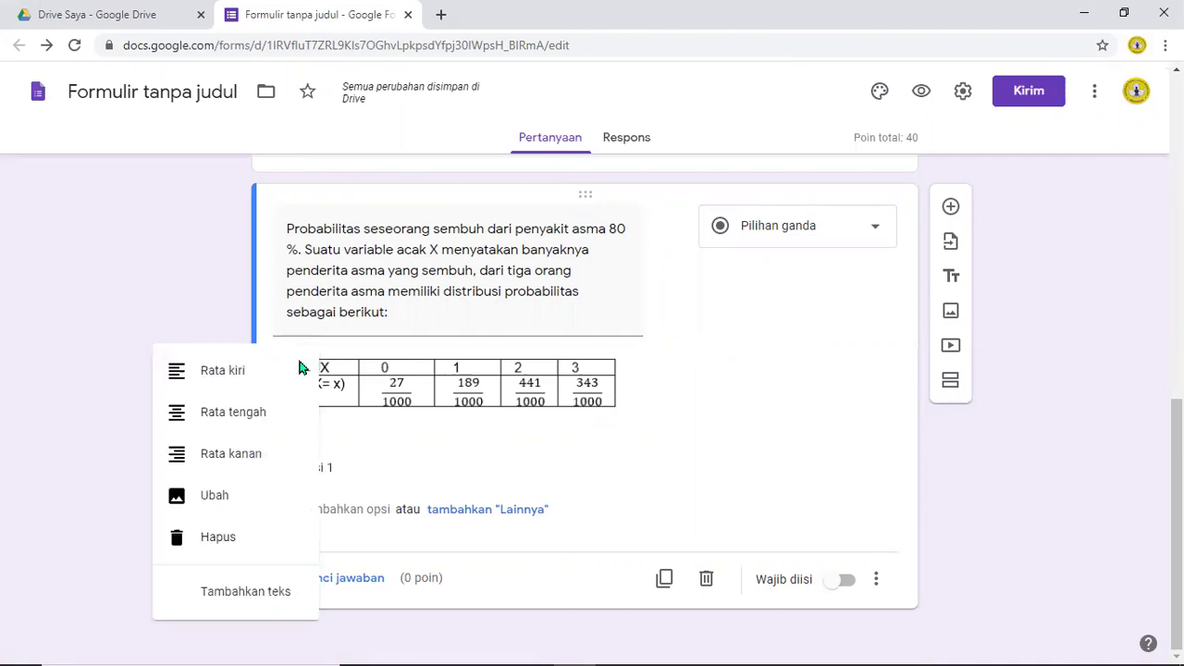
{"action": "left_click", "coordinate": [261, 589]}
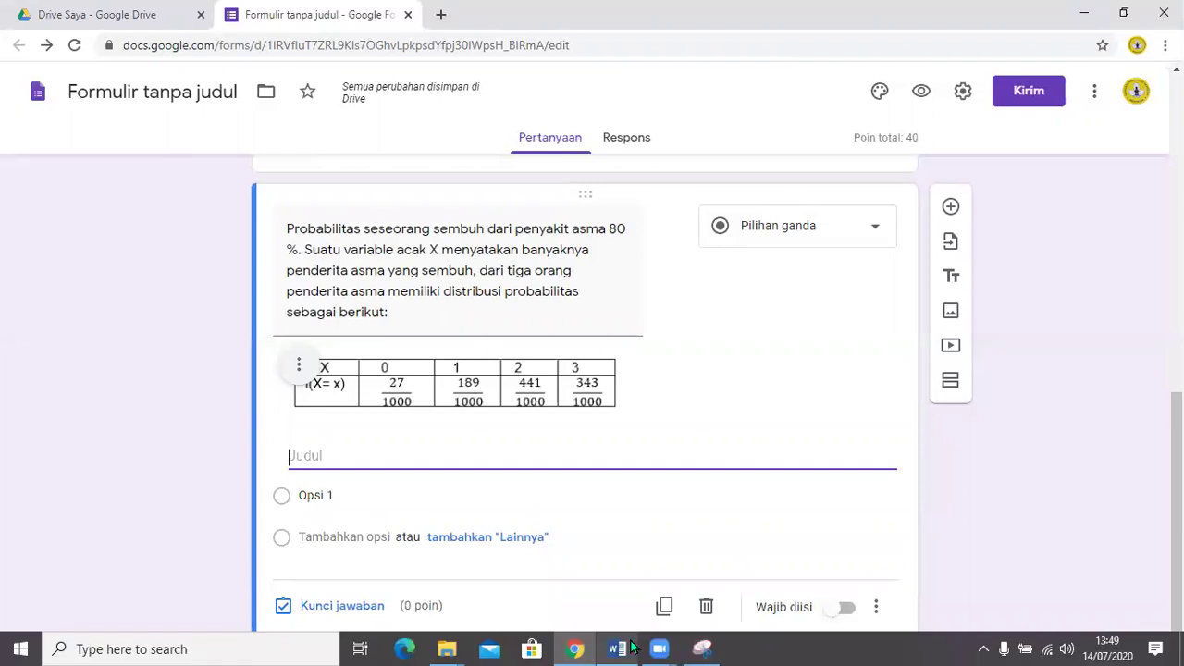
Copy the sentence "Rata-rata banyak penderita asma yang sembuh dari tiga orang adalah ...." from the Word document into the text field under the table image
{"action": "left_click", "coordinate": [623, 647]}
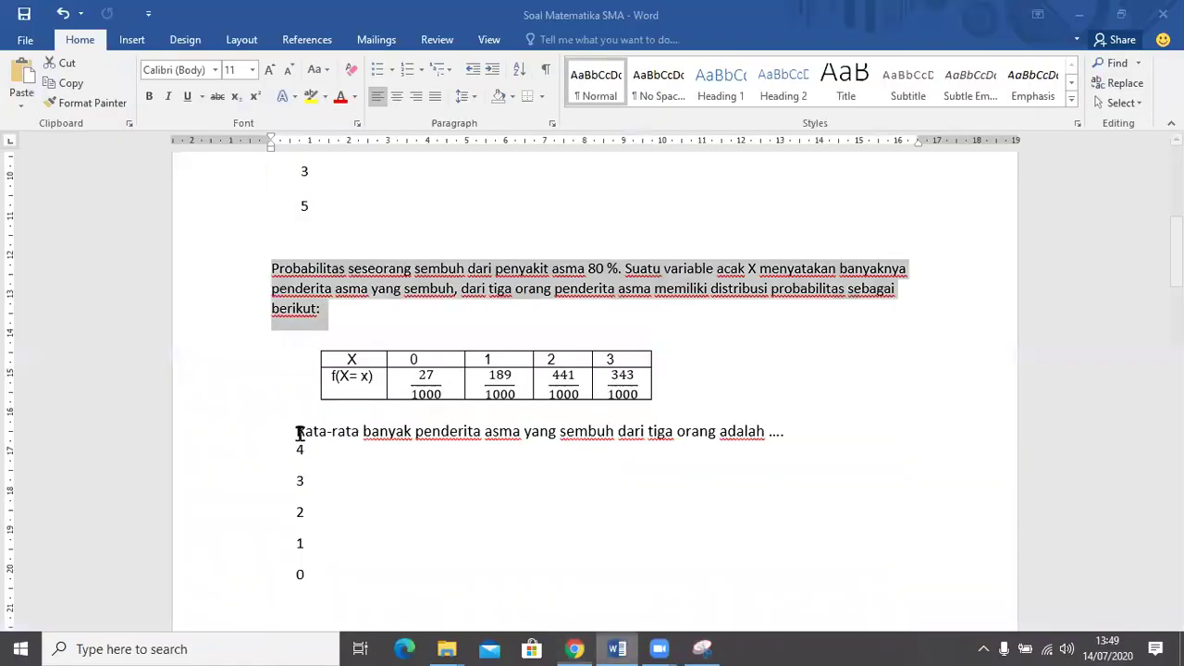
{"action": "left_click_drag", "start_coordinate": [296, 430], "coordinate": [787, 435]}
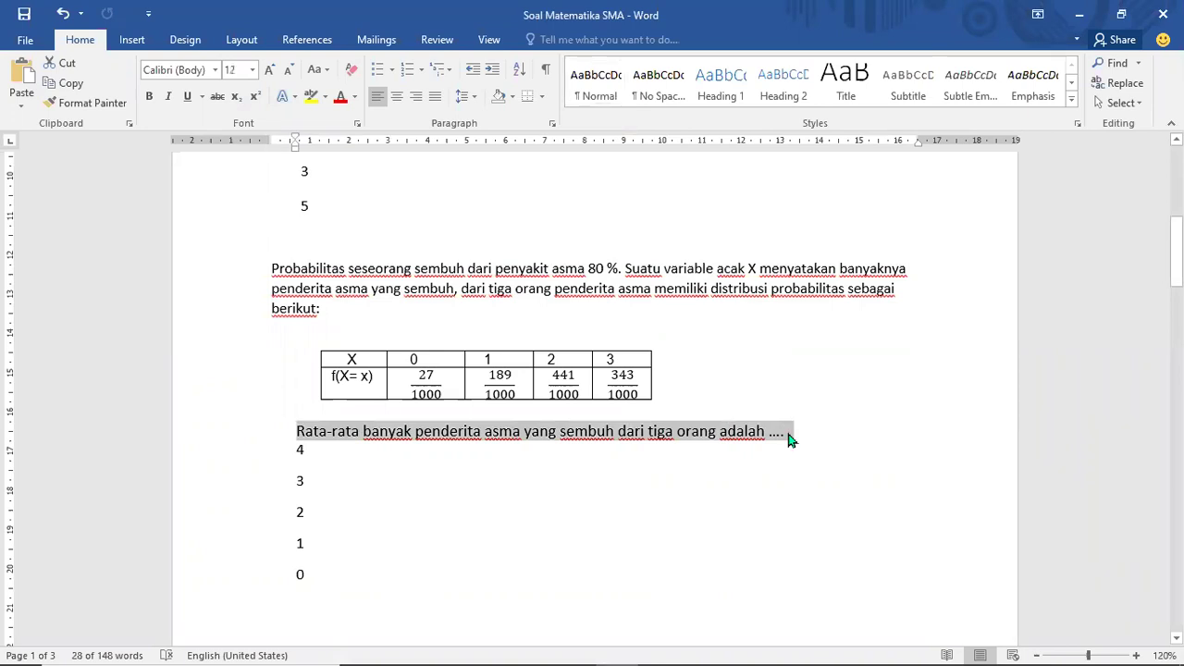
{"action": "key", "text": "ctrl+c"}
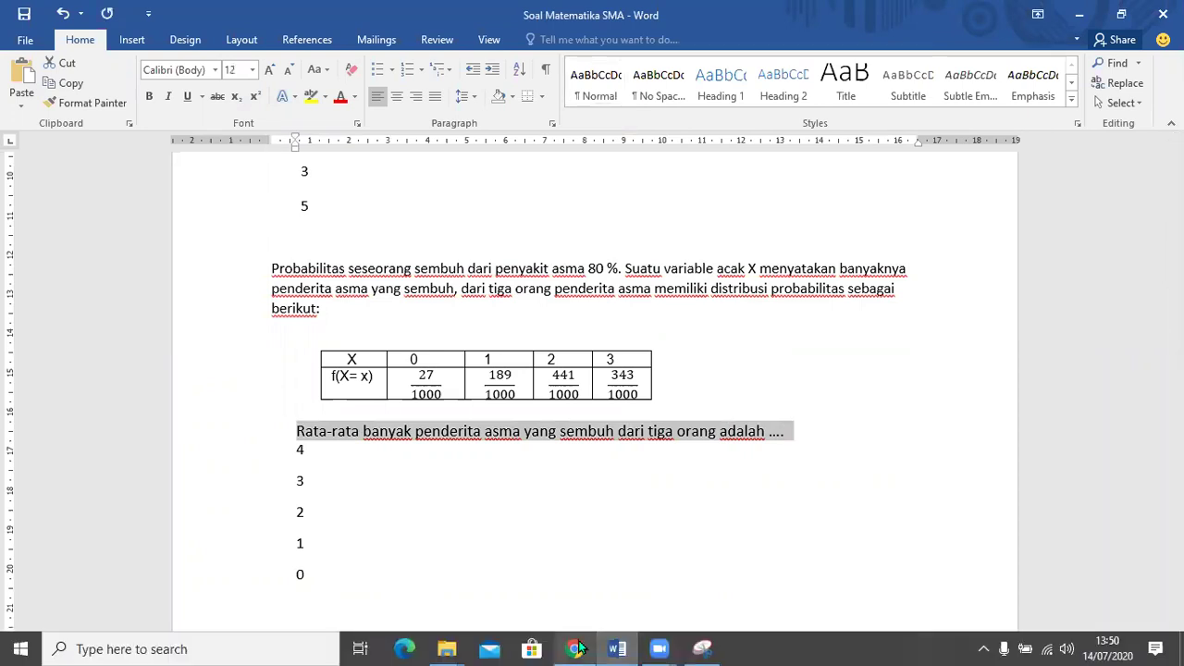
{"action": "left_click", "coordinate": [577, 648]}
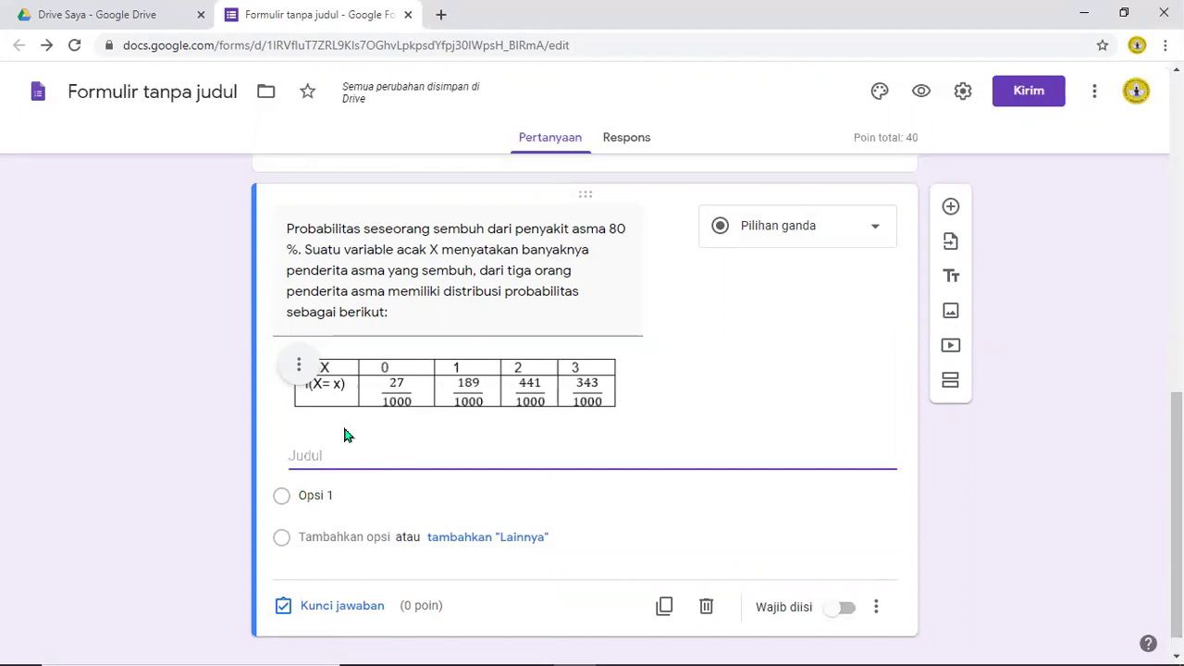
{"action": "left_click", "coordinate": [341, 460]}
{"action": "key", "text": "ctrl+v"}
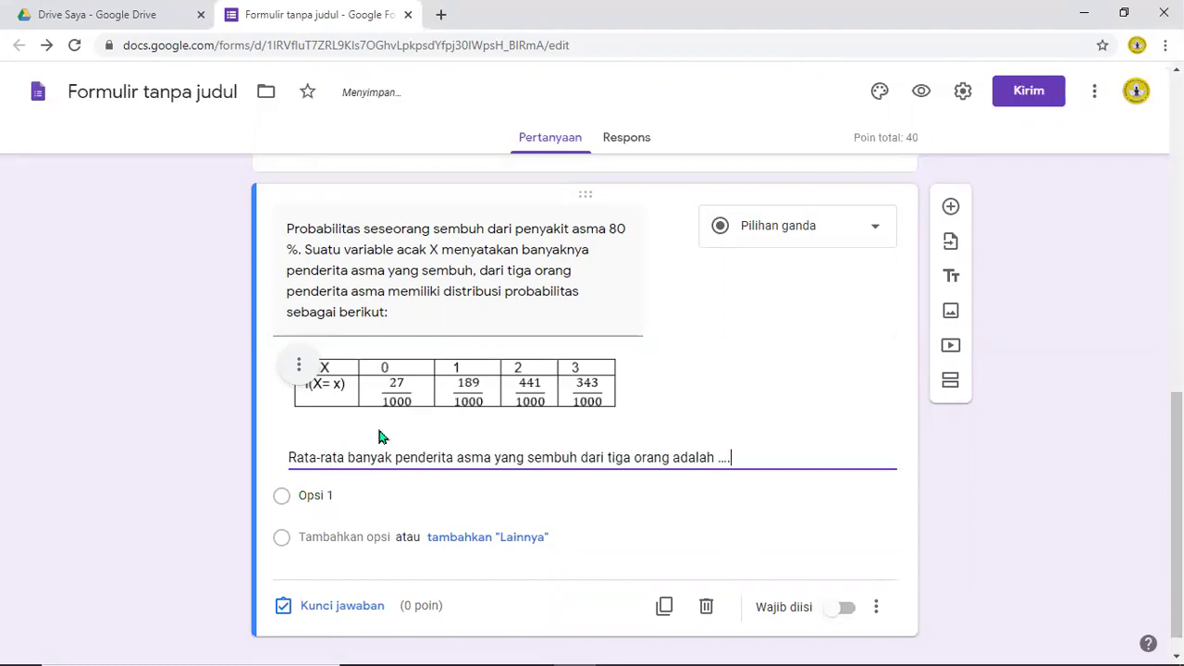
{"action": "left_click", "coordinate": [384, 418]}
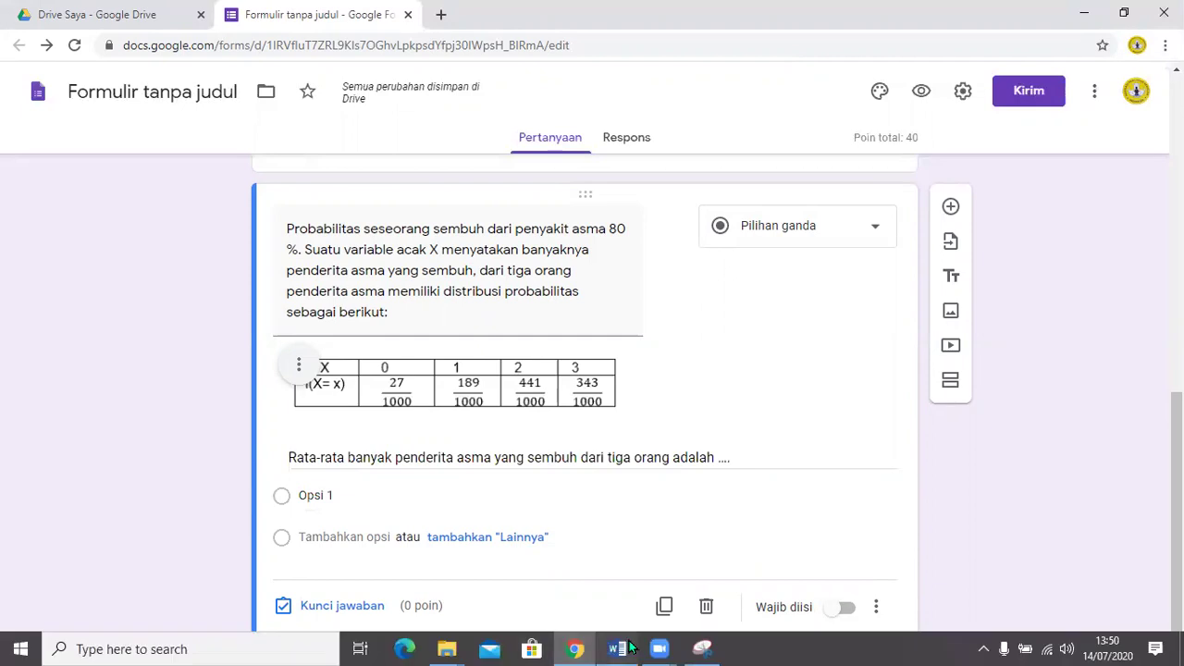
Copy the answer options 4, 3, 2, 1 and 0 from the Word document into the third question's options
{"action": "left_click", "coordinate": [621, 648]}
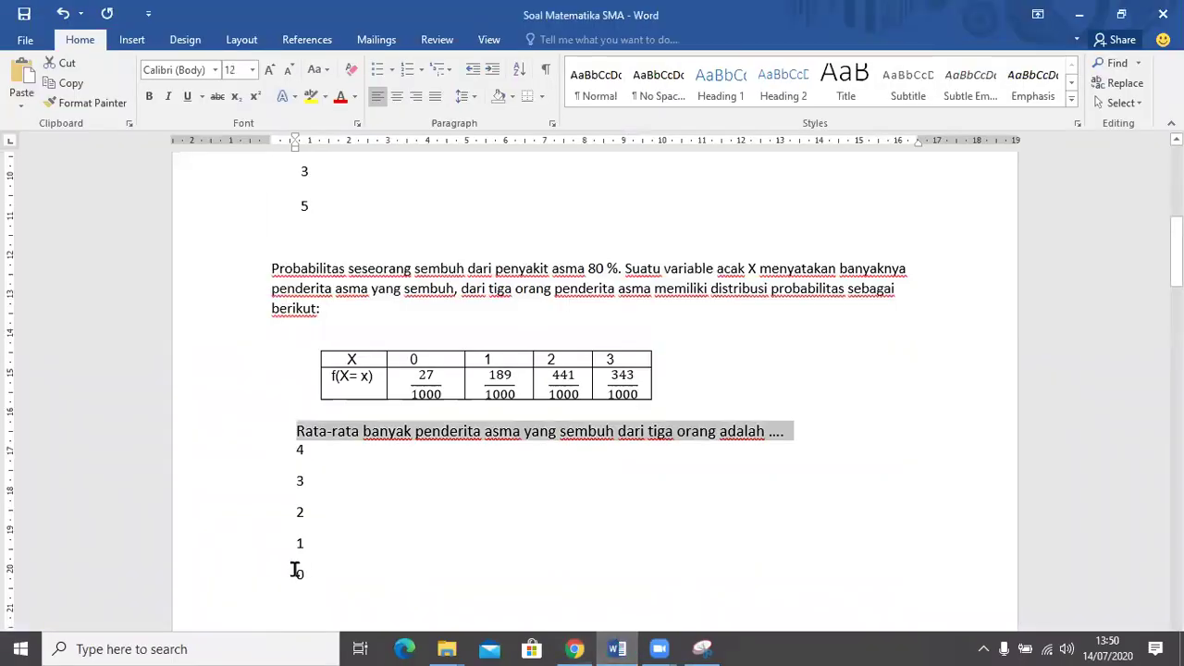
{"action": "left_click_drag", "start_coordinate": [309, 567], "coordinate": [283, 460]}
{"action": "key", "text": "ctrl+c"}
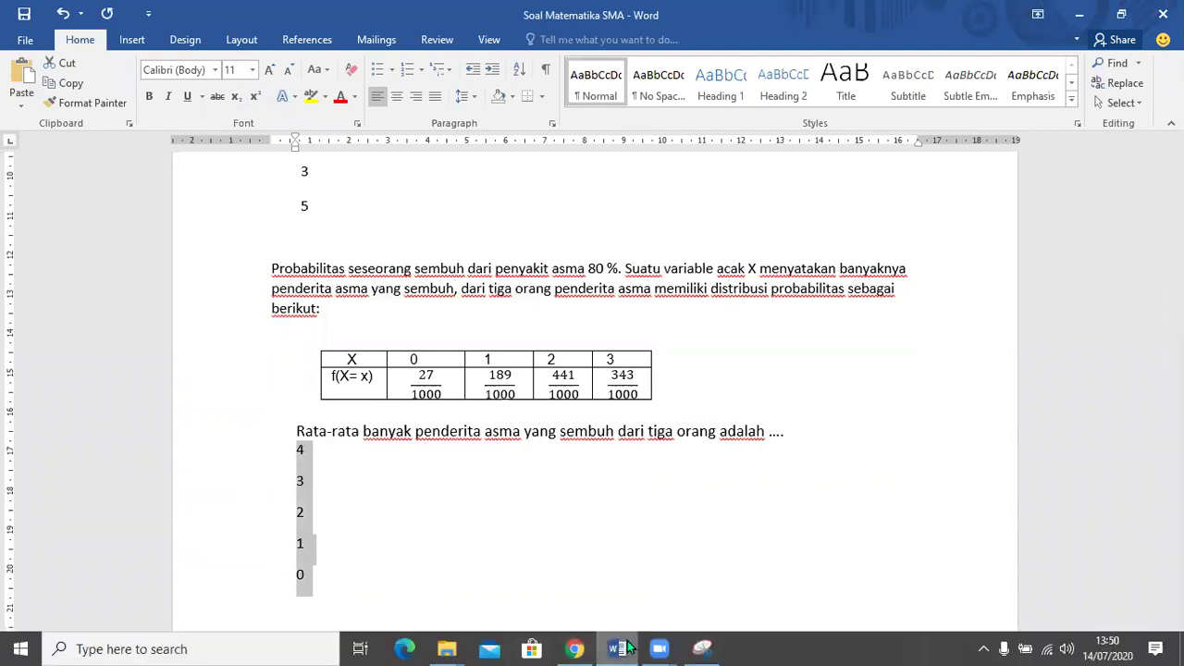
{"action": "left_click", "coordinate": [575, 648]}
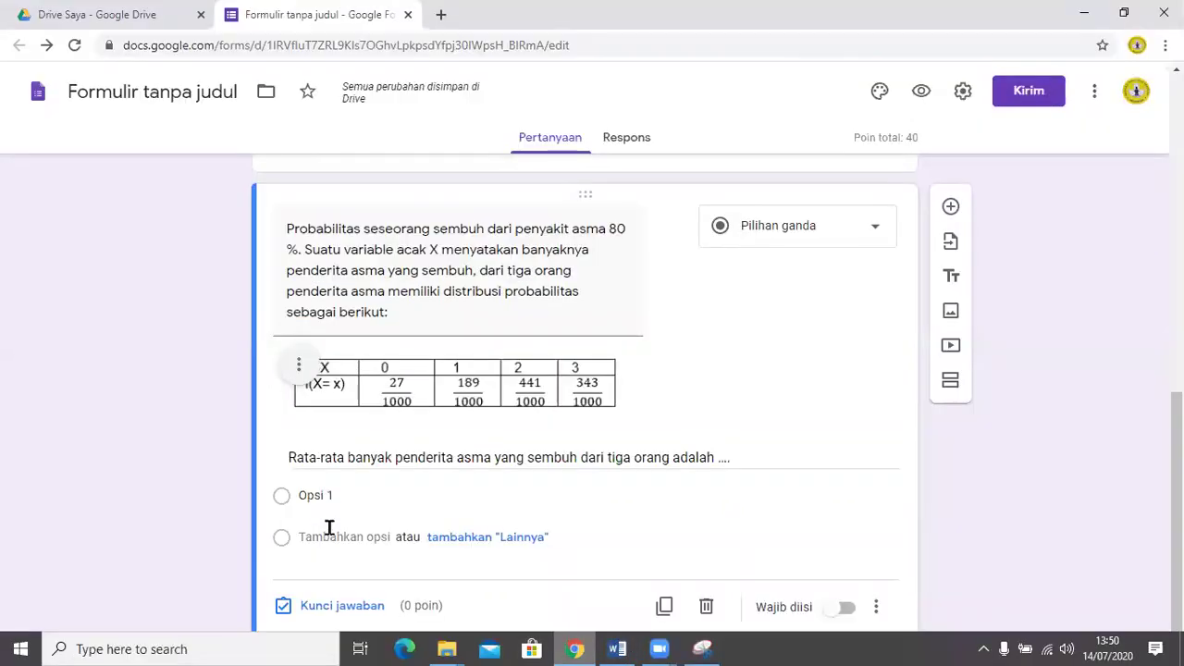
{"action": "left_click", "coordinate": [313, 495]}
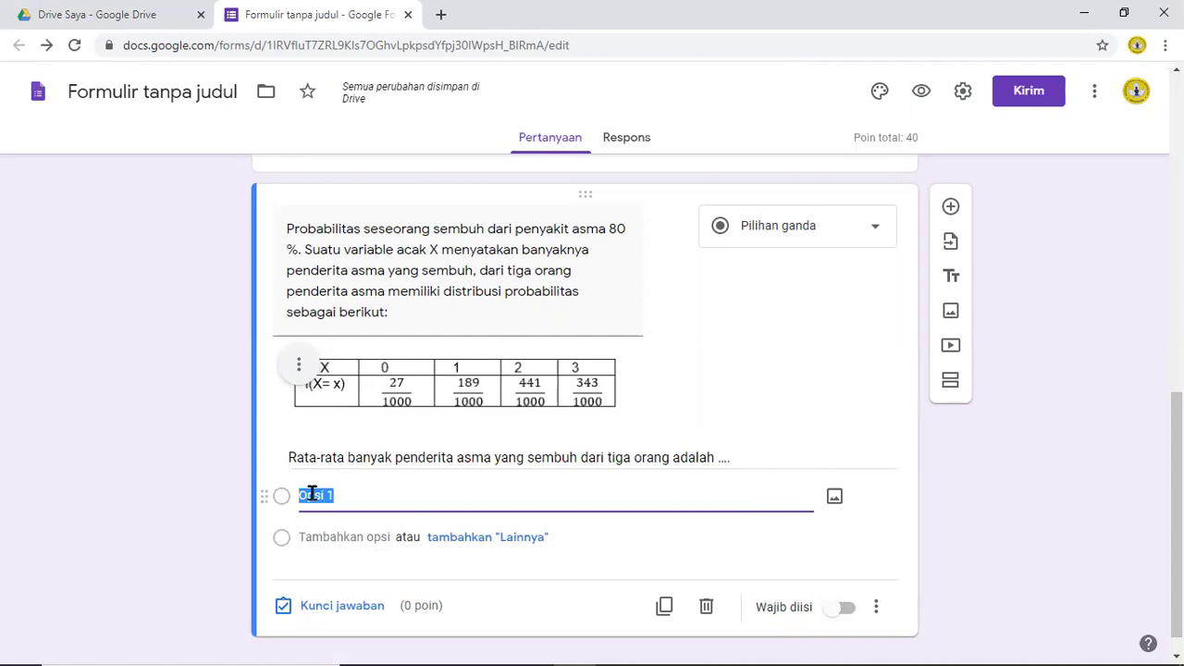
{"action": "key", "text": "ctrl+v"}
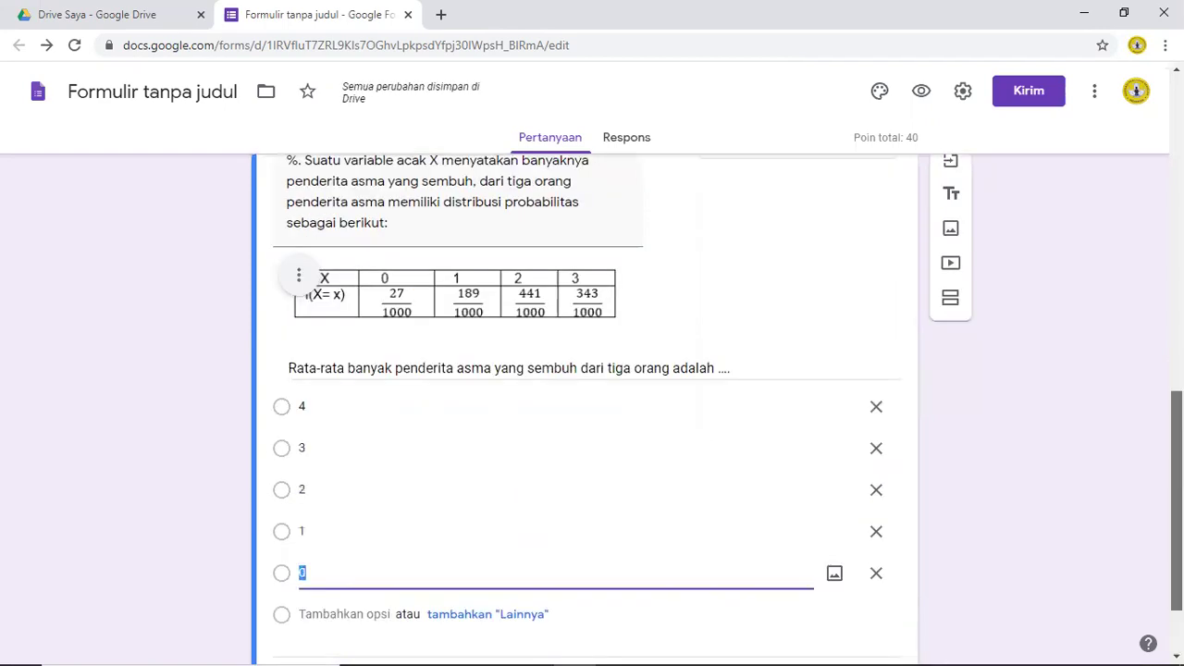
Set 3 as the third question's correct answer worth 20 points, and add a new blank question below it
{"action": "left_click", "coordinate": [301, 579]}
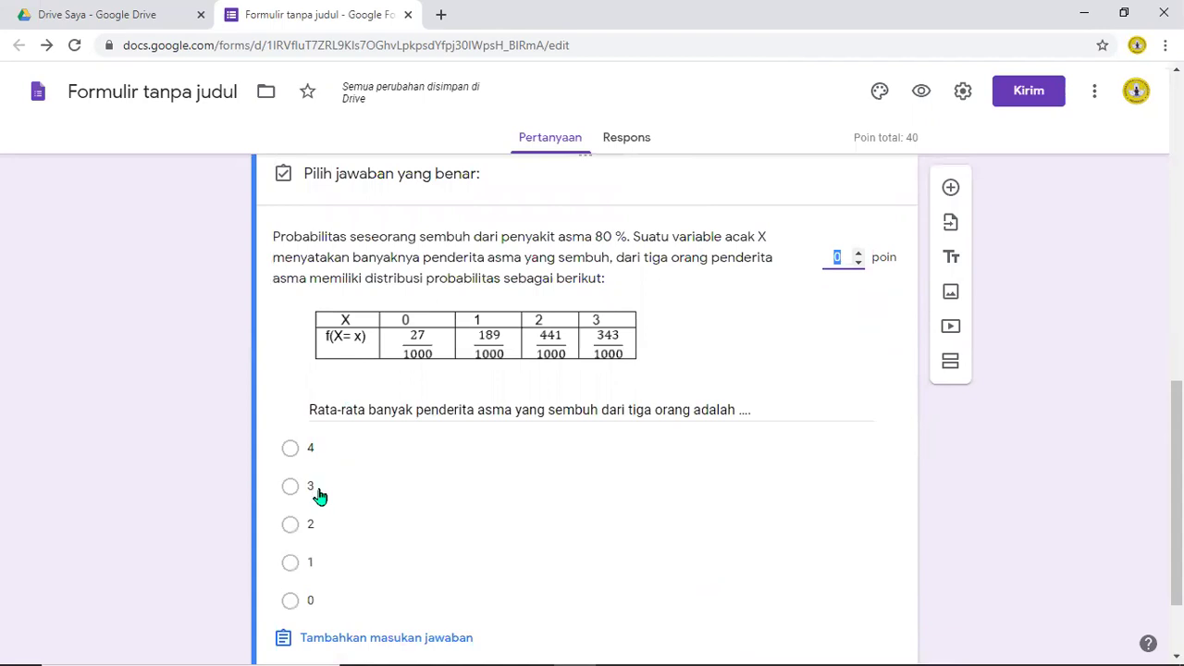
{"action": "left_click", "coordinate": [320, 495]}
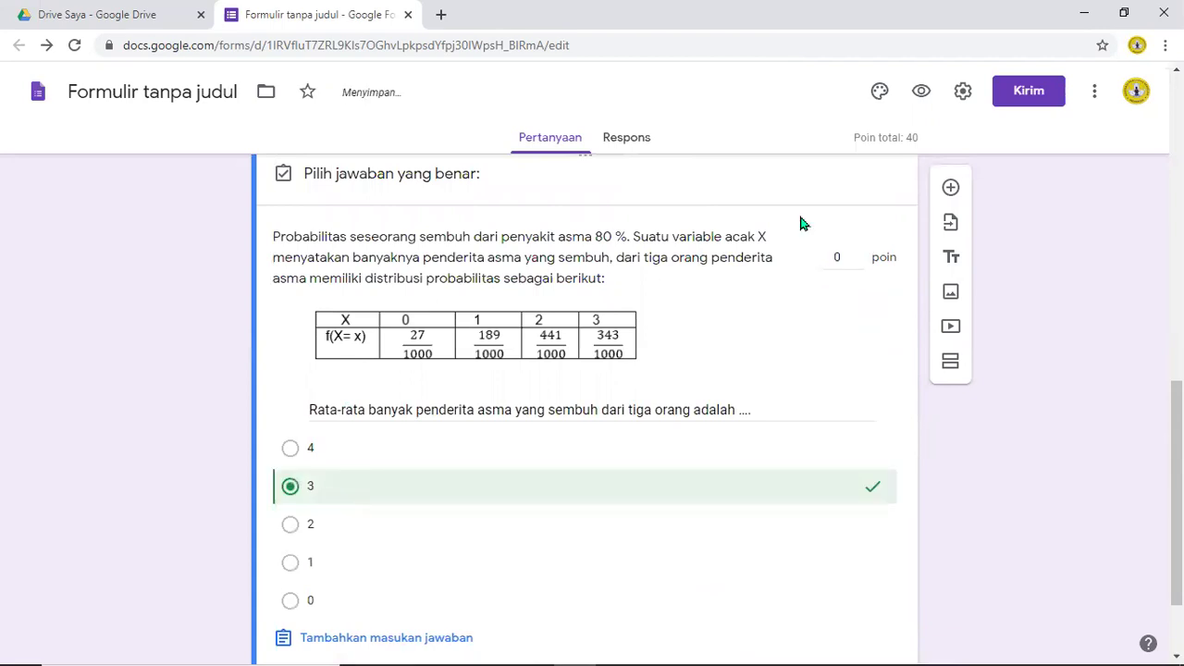
{"action": "left_click", "coordinate": [845, 247]}
{"action": "type", "text": "20"}
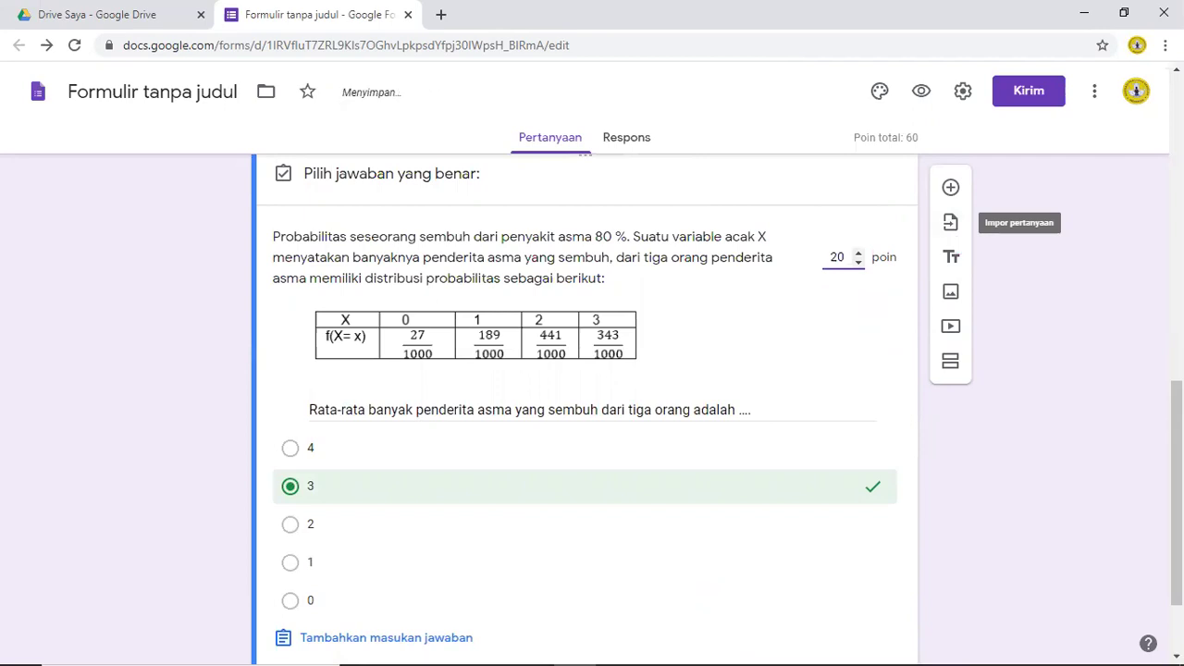
{"action": "scroll", "coordinate": [900, 596], "scroll_direction": "down", "scroll_amount": 3}
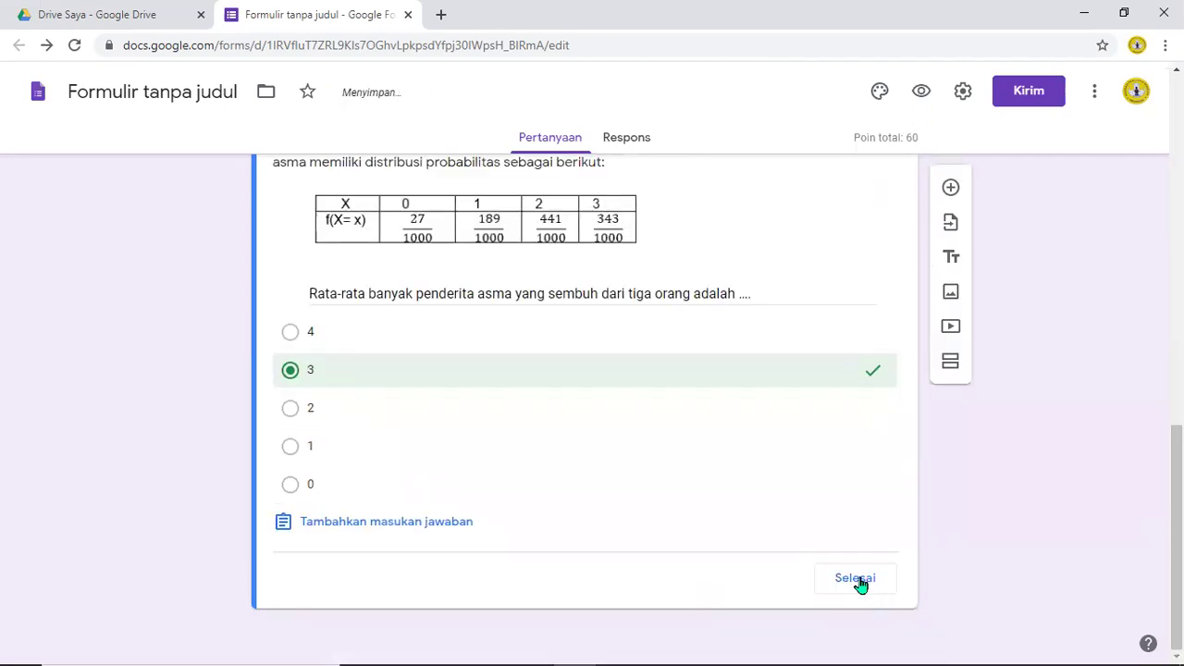
{"action": "left_click", "coordinate": [858, 581]}
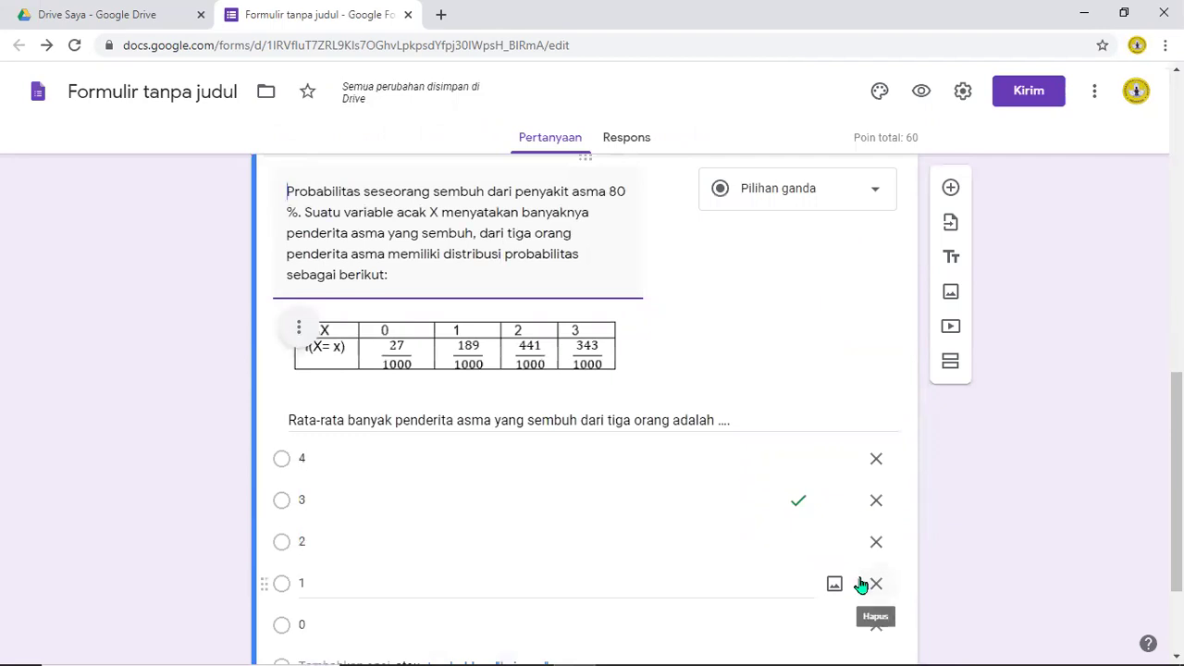
{"action": "left_click", "coordinate": [953, 193]}
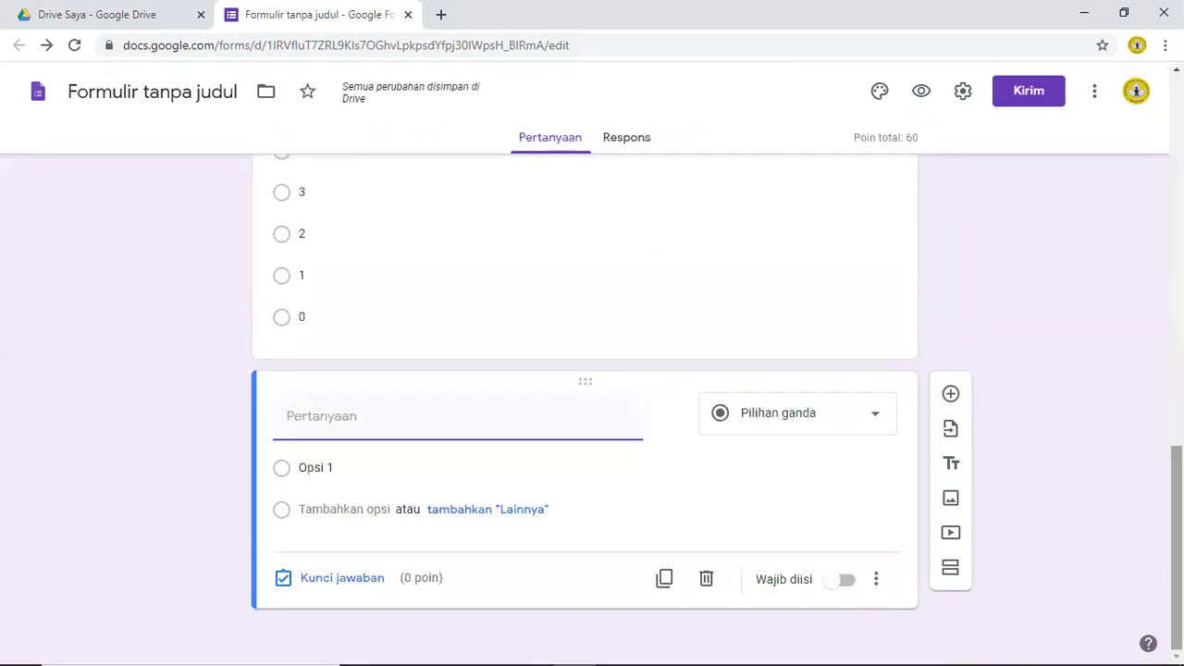
Switch to the Word document and remove the list number from the question "Persamaan grafik fungsi dibawah ini adalah...."
{"action": "mouse_move", "coordinate": [575, 641]}
{"action": "mouse_move", "coordinate": [622, 647]}
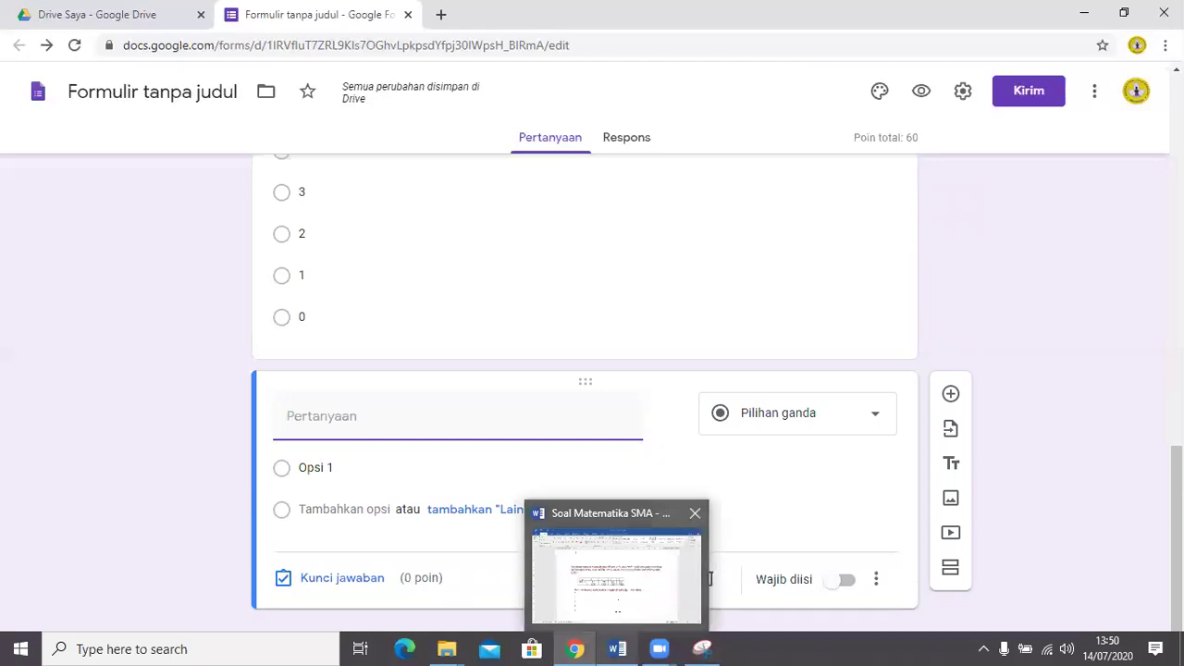
{"action": "left_click", "coordinate": [617, 575]}
{"action": "left_click_drag", "start_coordinate": [1175, 247], "coordinate": [1176, 380]}
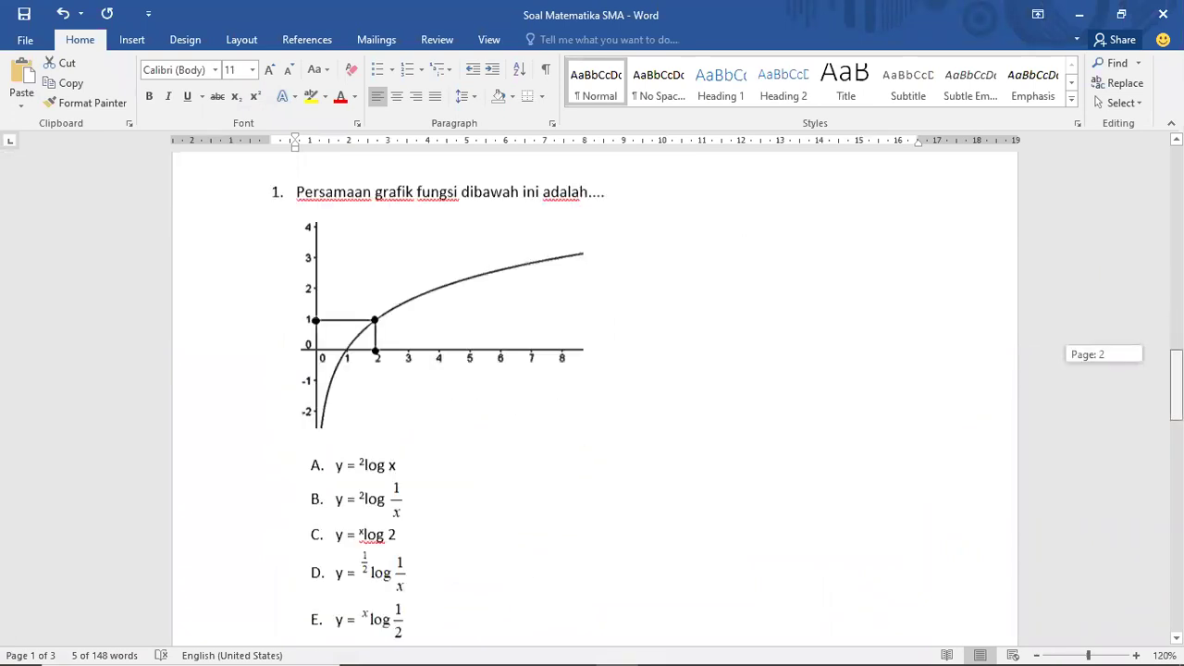
{"action": "left_click", "coordinate": [290, 218]}
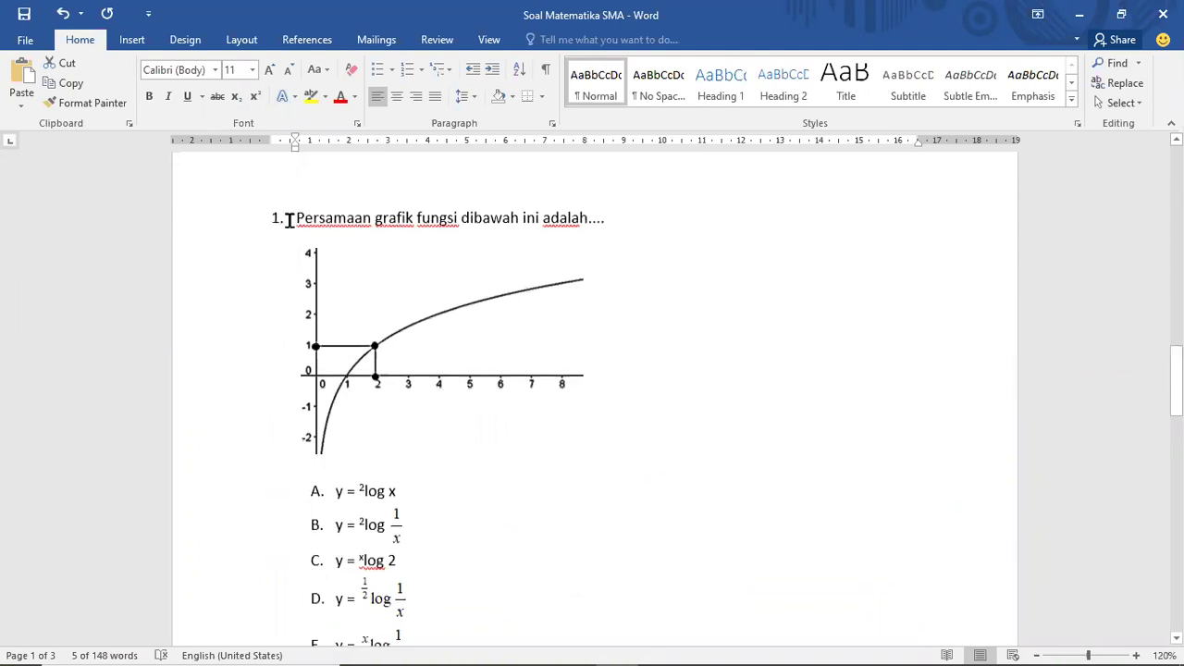
{"action": "left_click", "coordinate": [406, 70]}
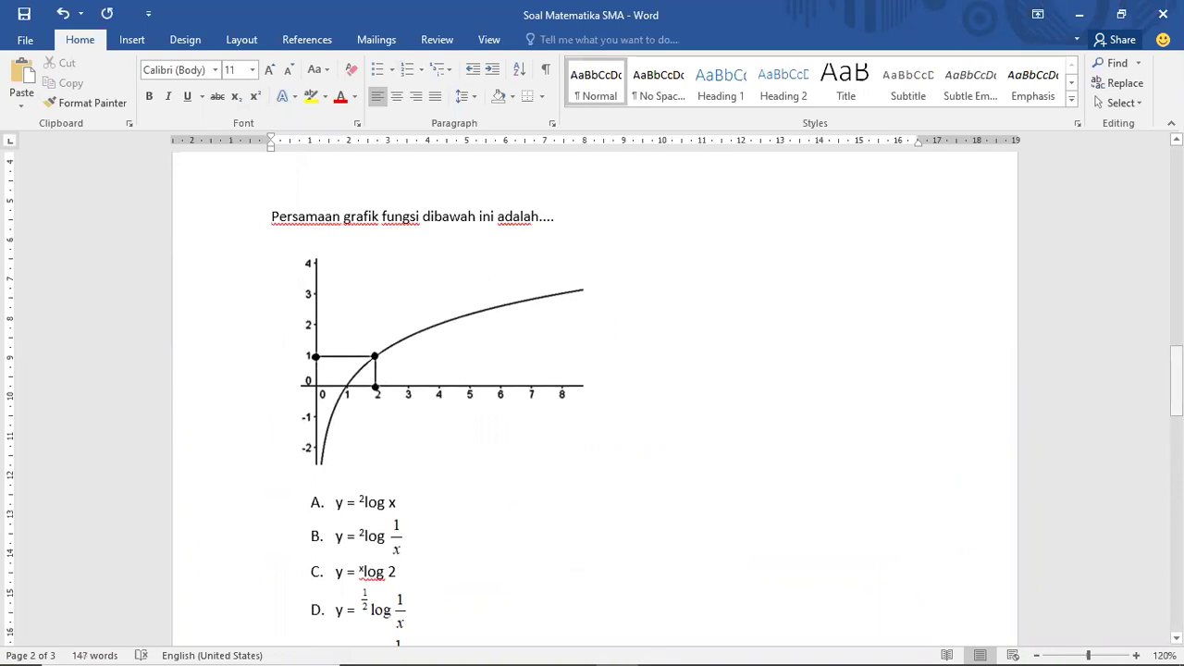
Try to remove the A to E list lettering from the graph question's answer options
{"action": "scroll", "coordinate": [317, 265], "scroll_direction": "down", "scroll_amount": 3}
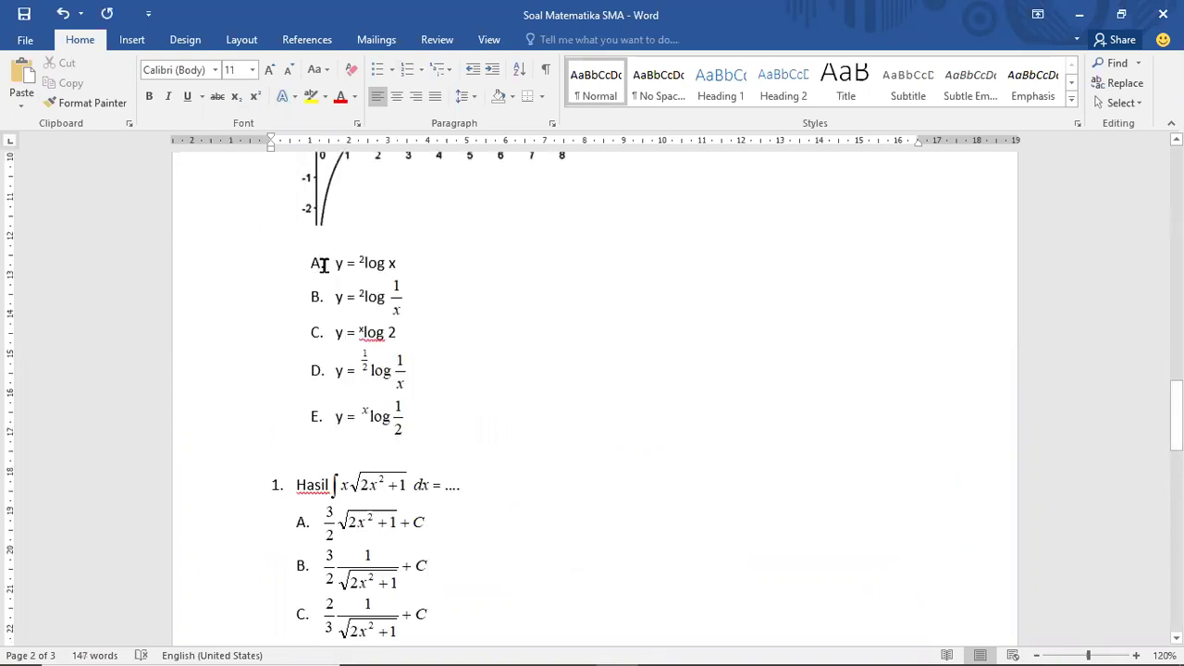
{"action": "left_click_drag", "start_coordinate": [335, 257], "coordinate": [438, 429]}
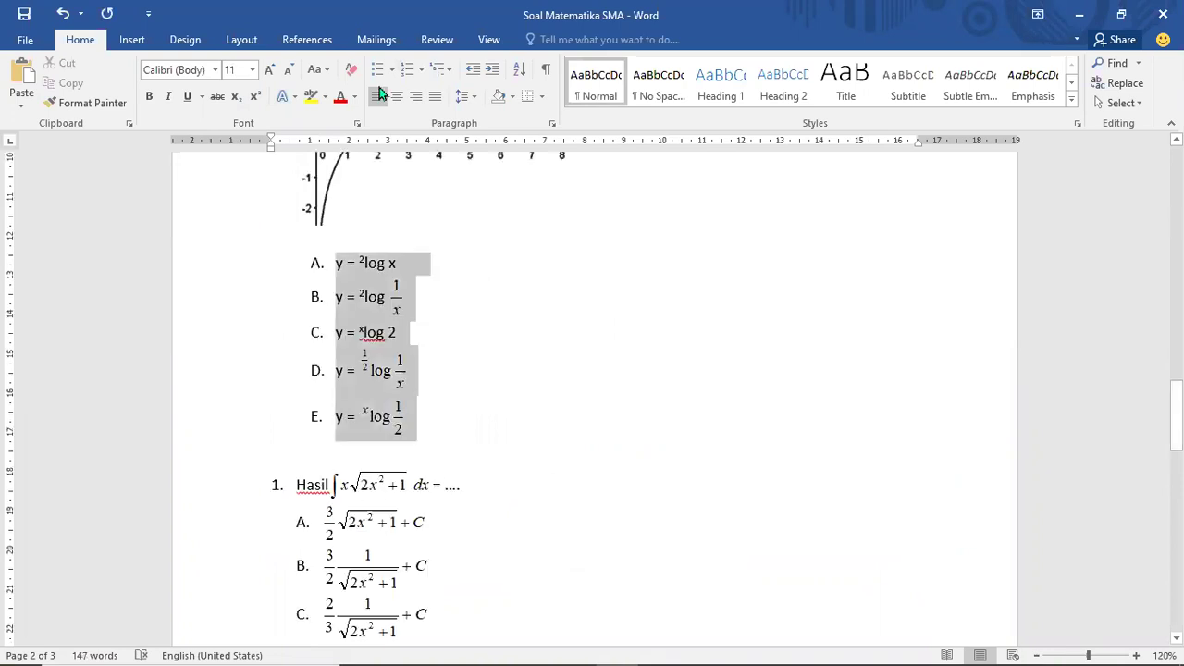
{"action": "left_click", "coordinate": [407, 71]}
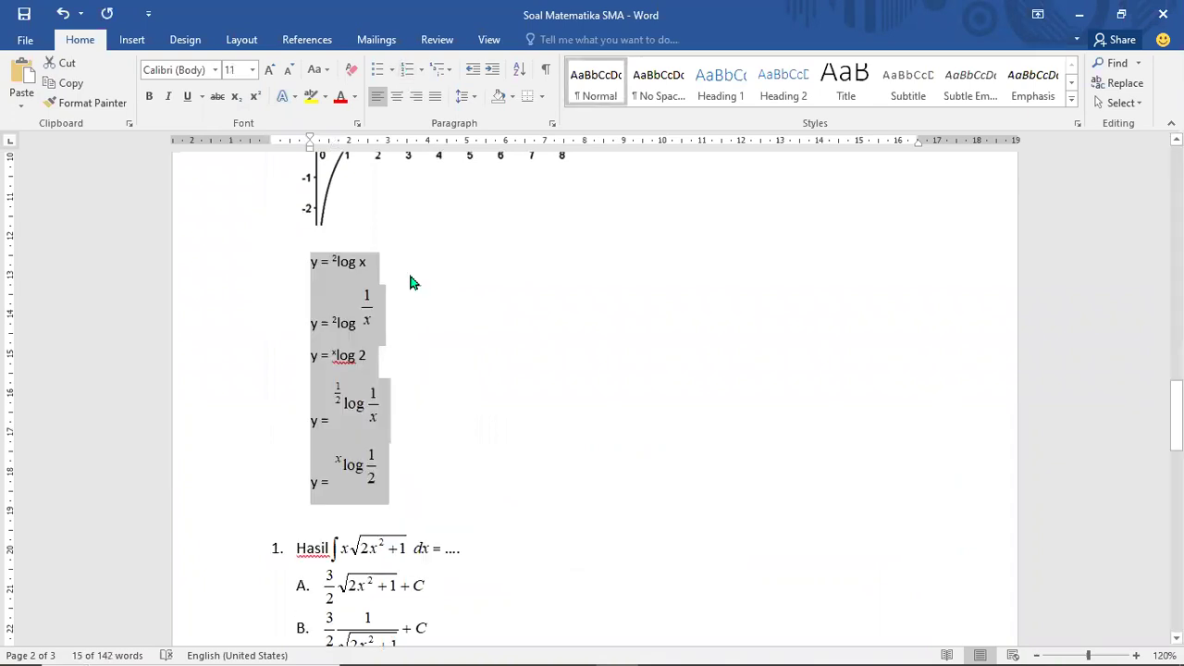
{"action": "key", "text": "ctrl+z"}
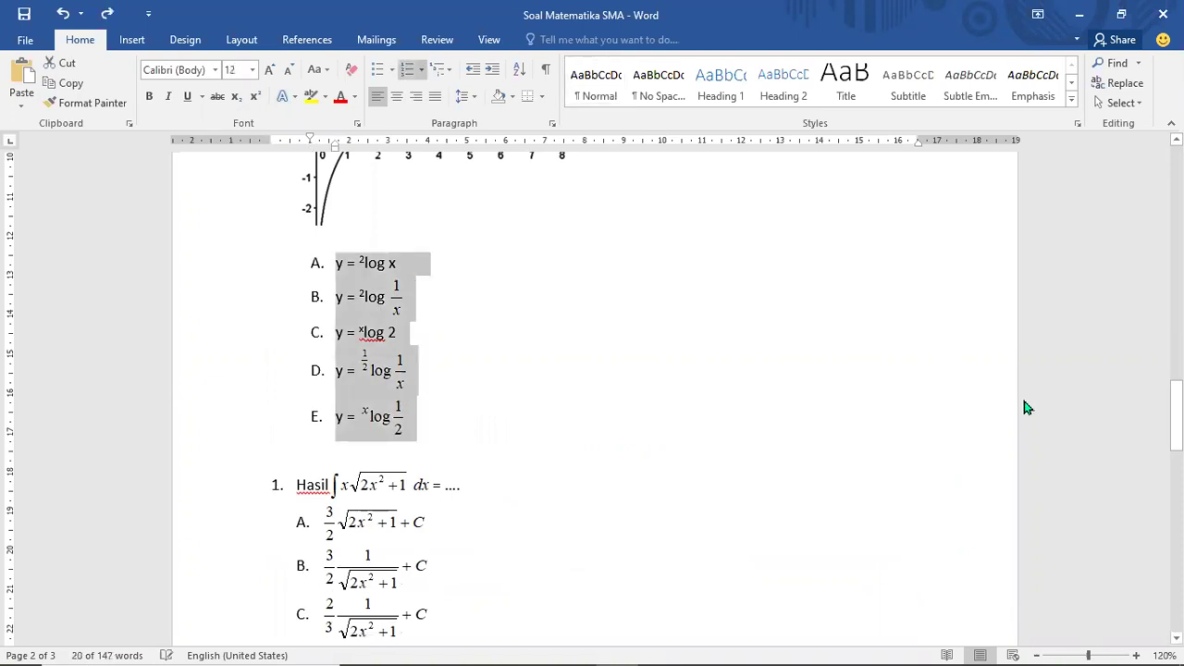
Capture the logarithm graph under the question "Persamaan grafik fungsi dibawah ini adalah...." as a new snip with Snipping Tool
{"action": "left_click_drag", "start_coordinate": [1175, 416], "coordinate": [1175, 379]}
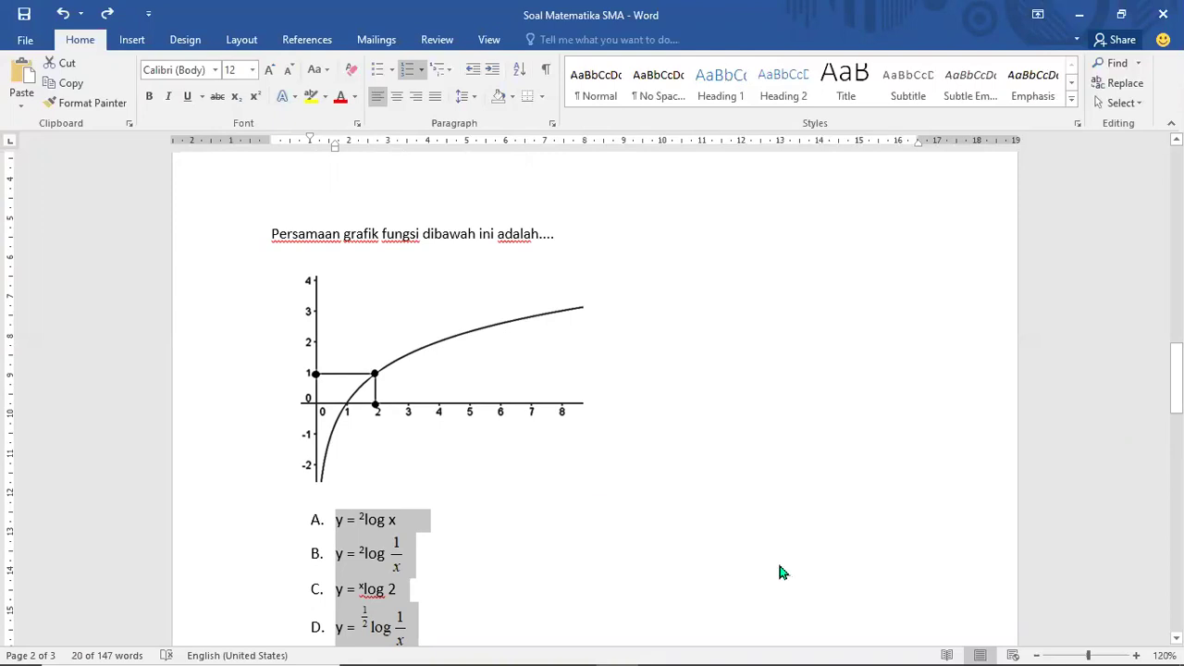
{"action": "mouse_move", "coordinate": [740, 662]}
{"action": "left_click", "coordinate": [703, 648]}
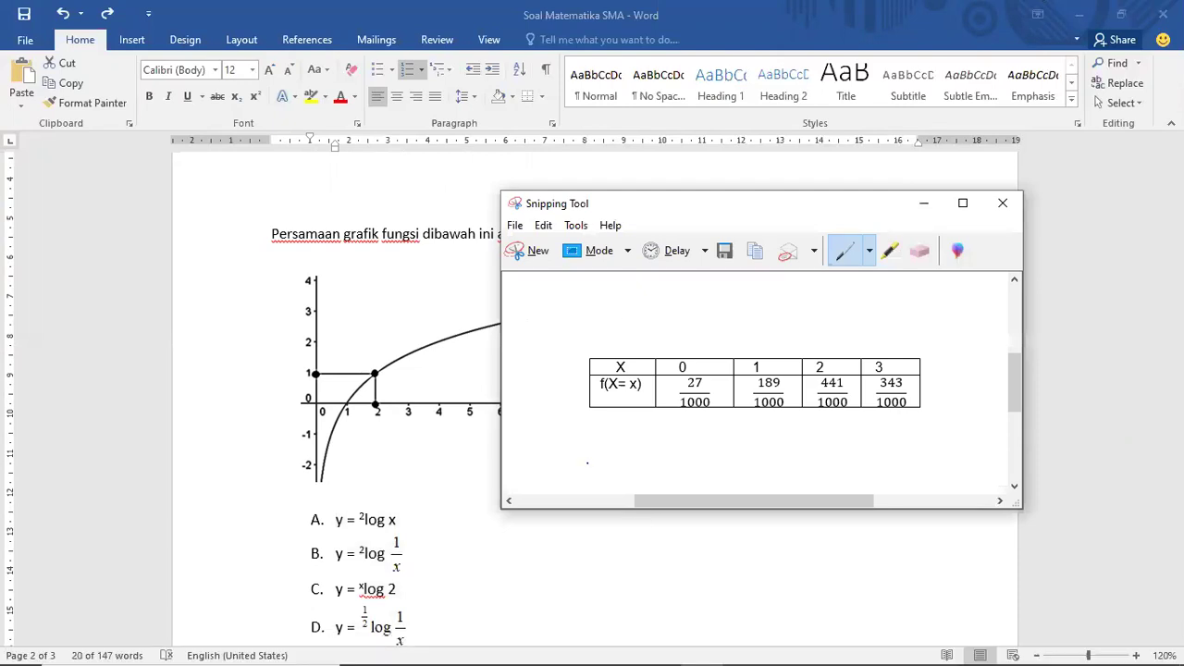
{"action": "left_click", "coordinate": [534, 252]}
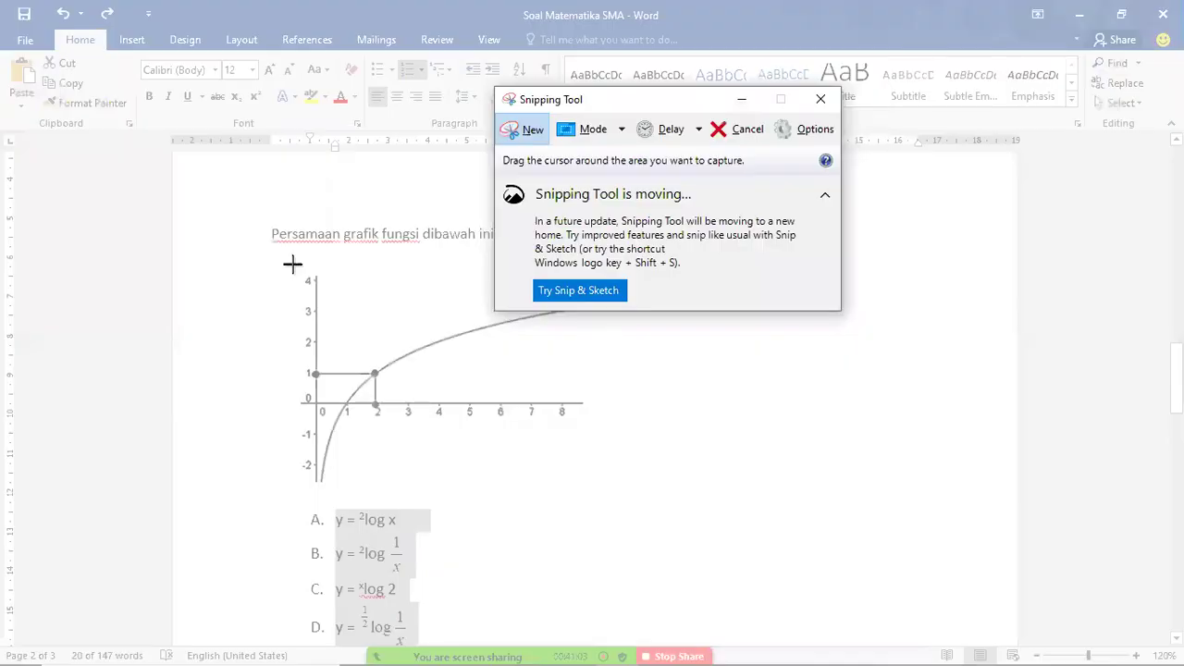
{"action": "left_click_drag", "start_coordinate": [291, 263], "coordinate": [603, 496]}
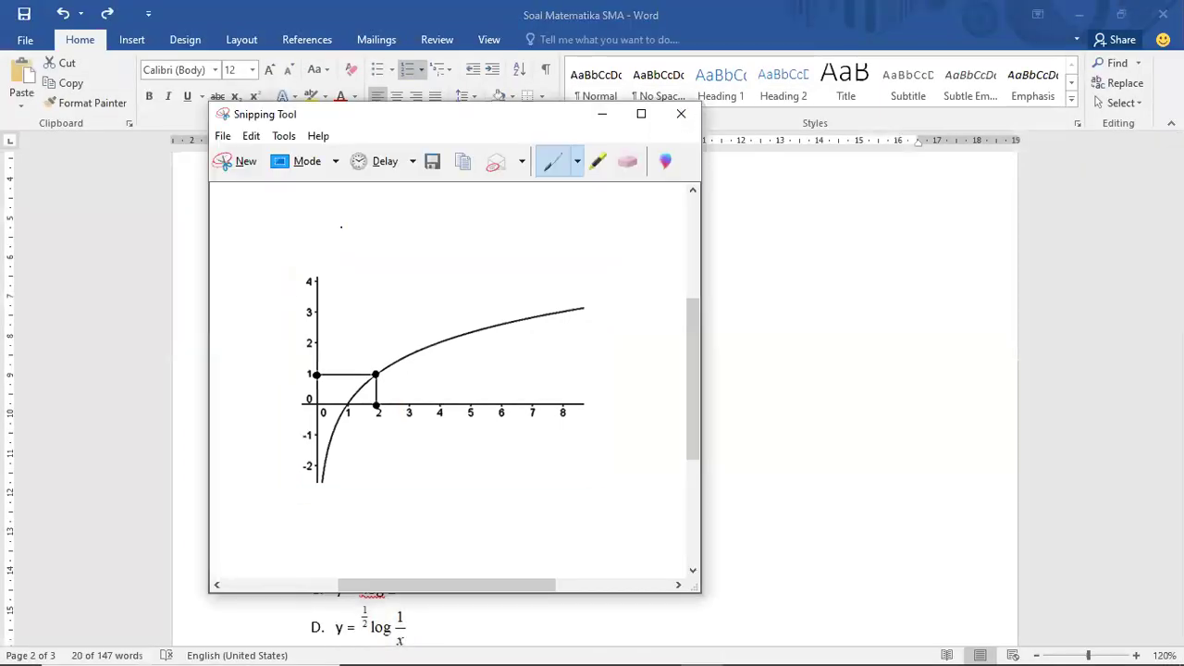
Save the graph snip as the PNG image "4 Grafik" in the Trik Google Form folder and return to the Word document
{"action": "left_click", "coordinate": [223, 137]}
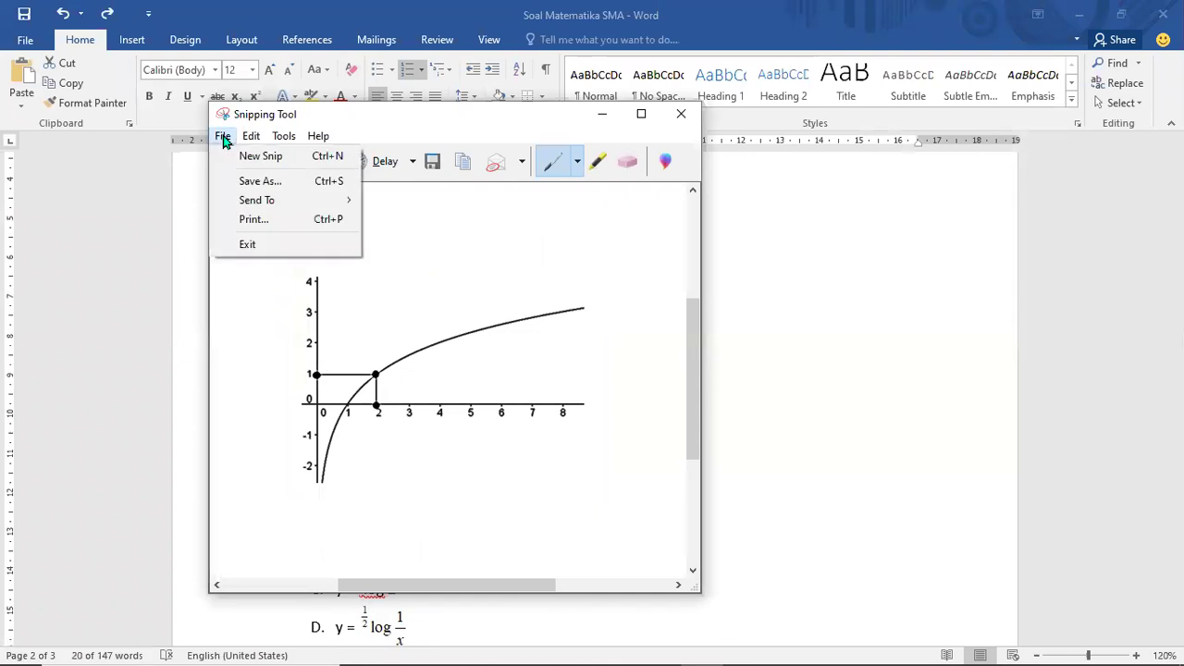
{"action": "left_click", "coordinate": [268, 183]}
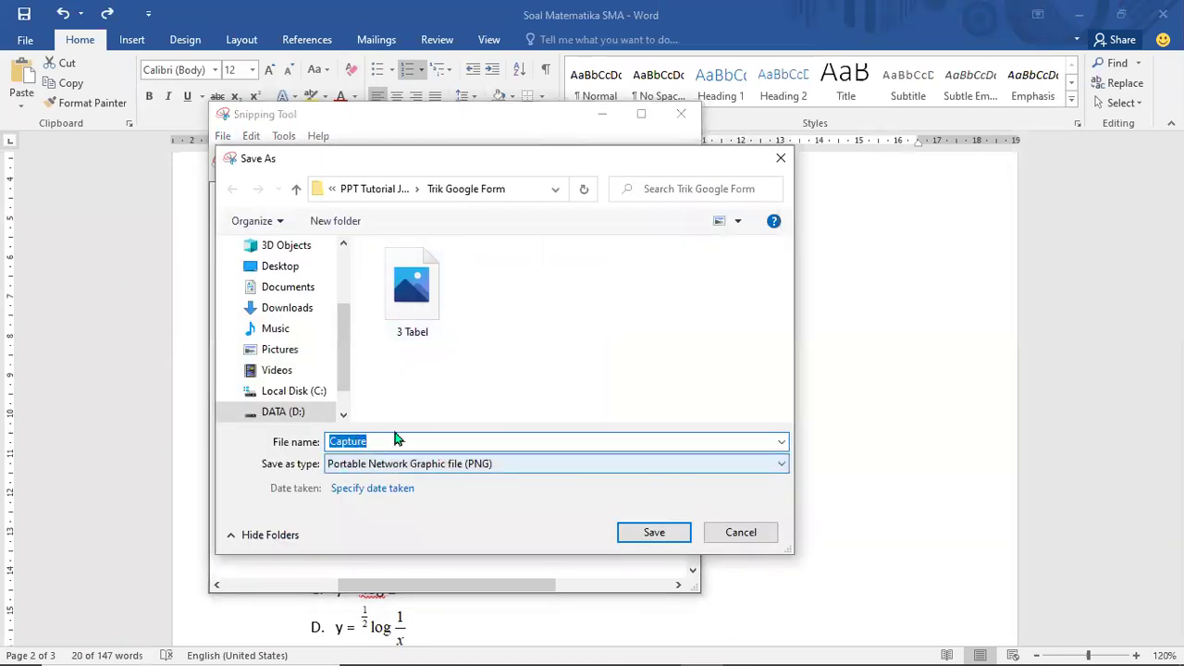
{"action": "type", "text": "4 F"}
{"action": "key", "text": "BackSpace"}
{"action": "type", "text": "Grafik"}
{"action": "left_click", "coordinate": [664, 541]}
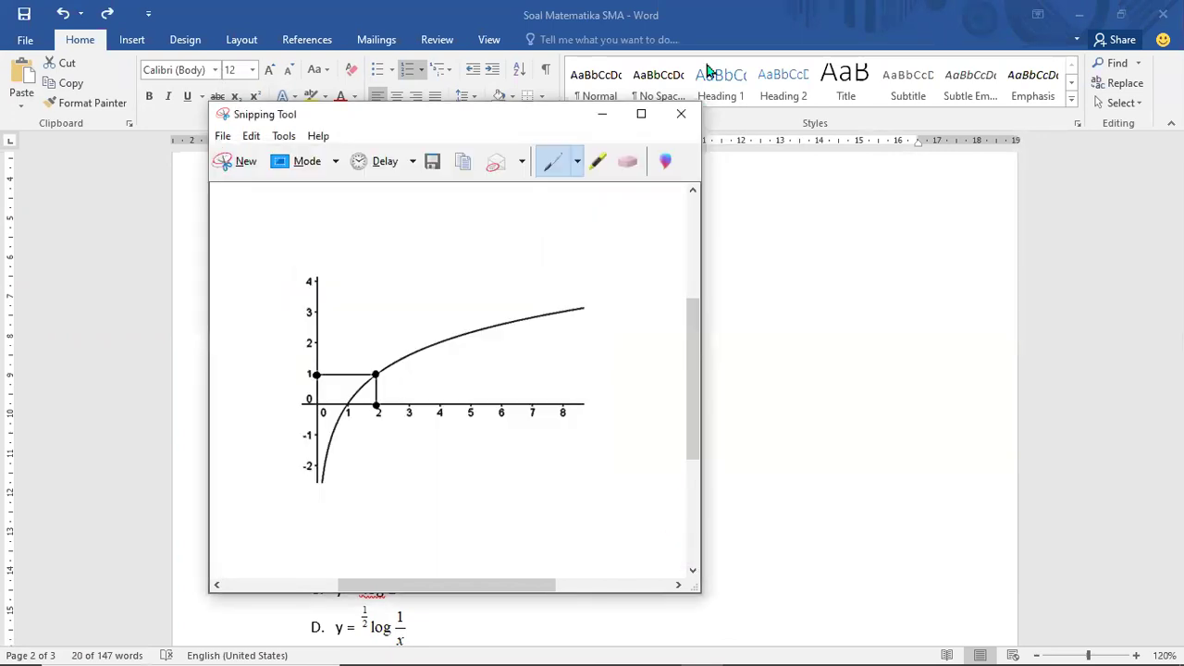
{"action": "left_click", "coordinate": [858, 218]}
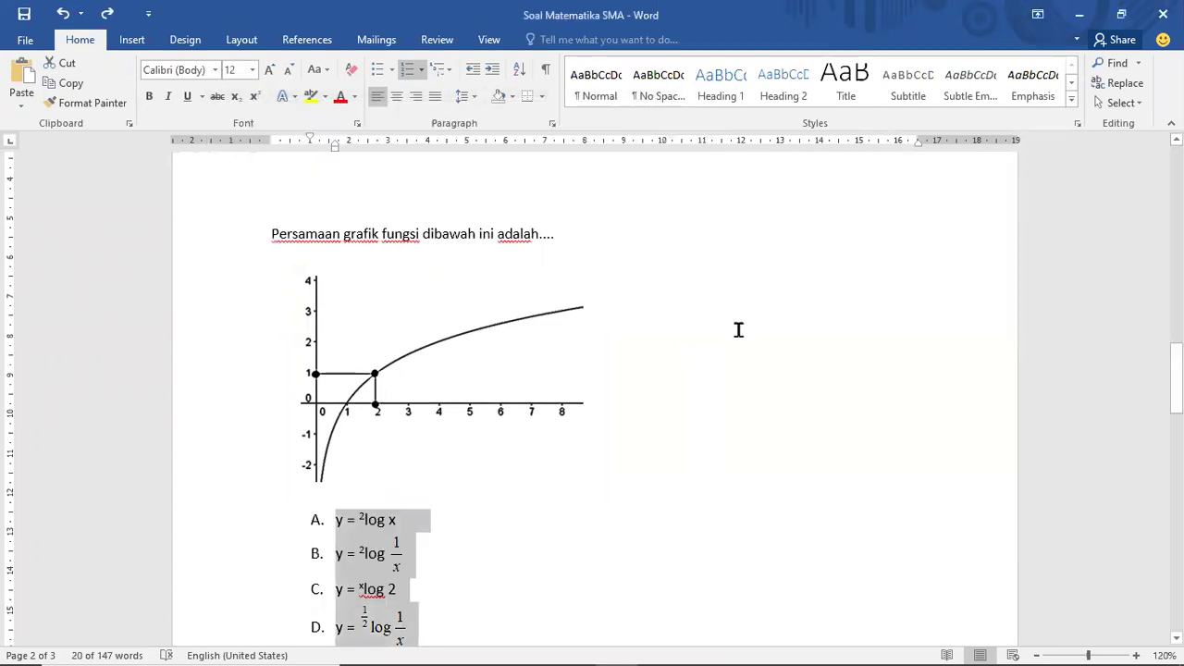
Clear the text selection on answer options A to E below the logarithm graph in the Word document
{"action": "left_click_drag", "start_coordinate": [1176, 374], "coordinate": [1152, 399]}
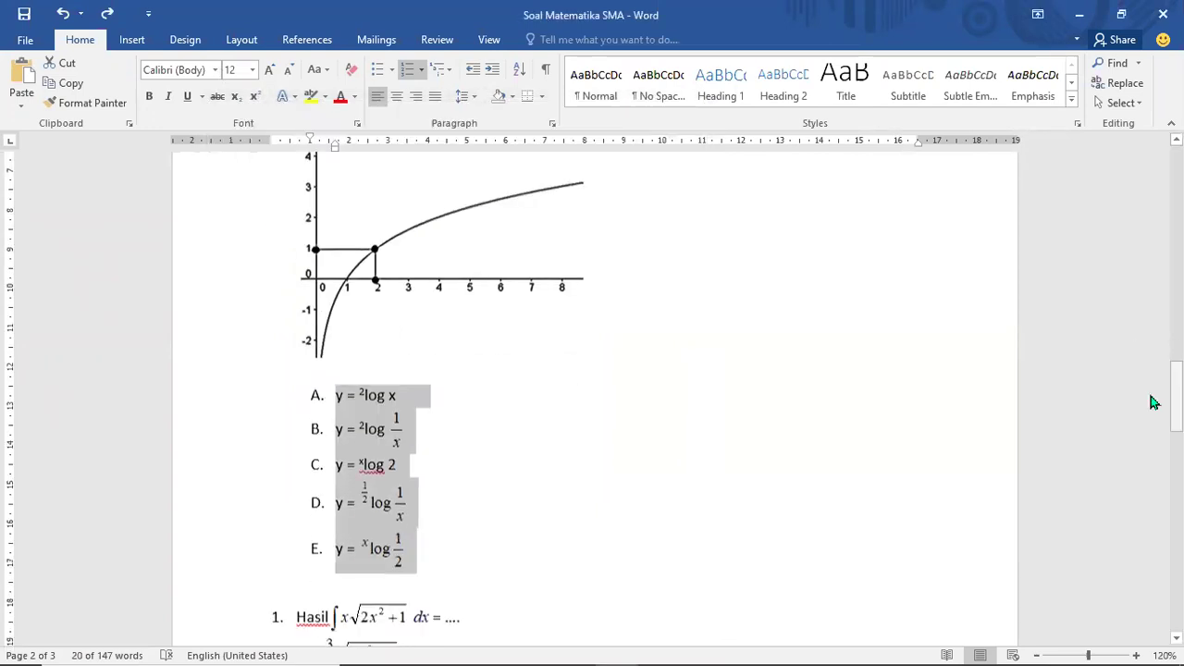
{"action": "left_click", "coordinate": [1139, 650]}
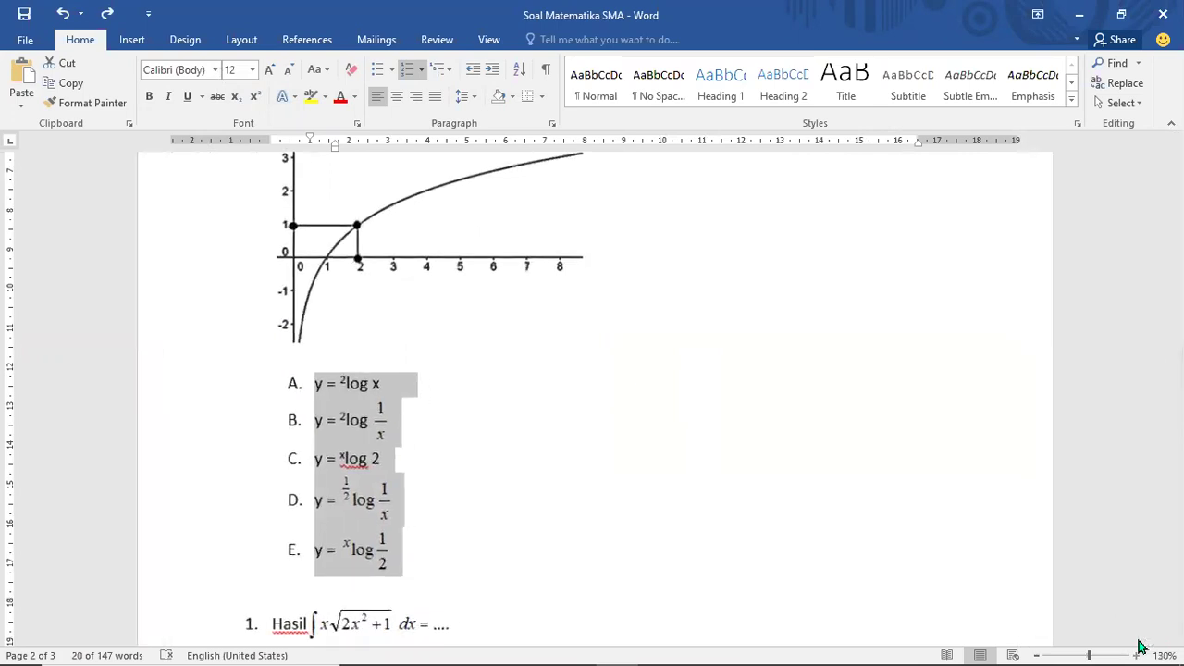
{"action": "left_click", "coordinate": [1138, 649]}
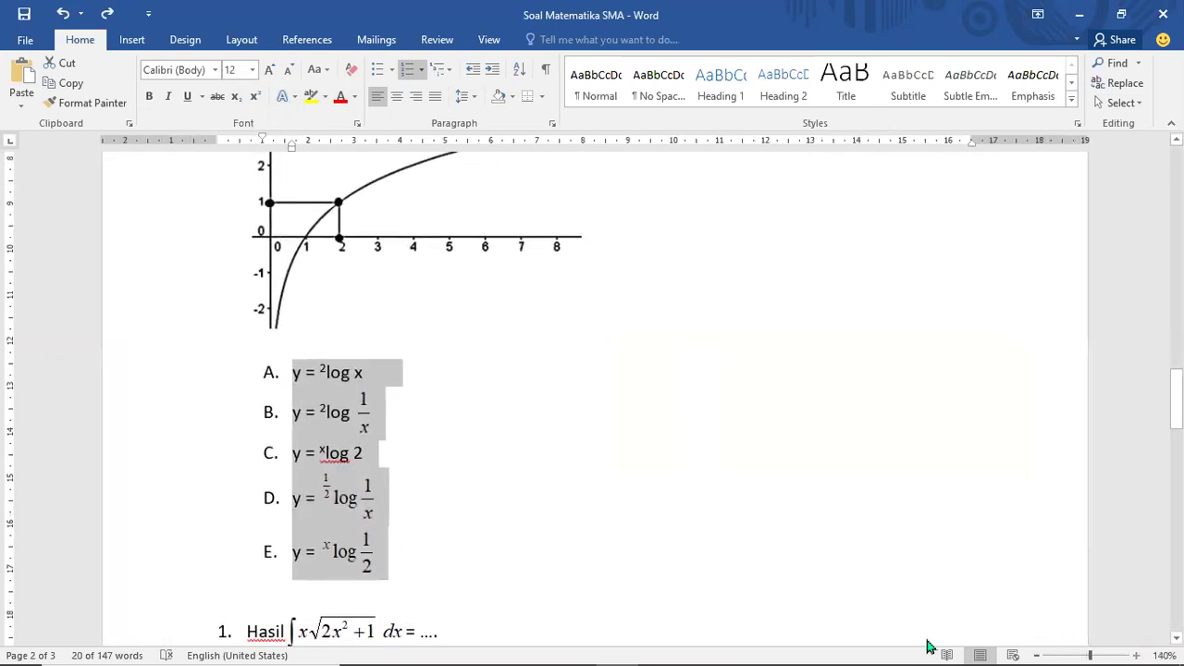
{"action": "left_click", "coordinate": [702, 648]}
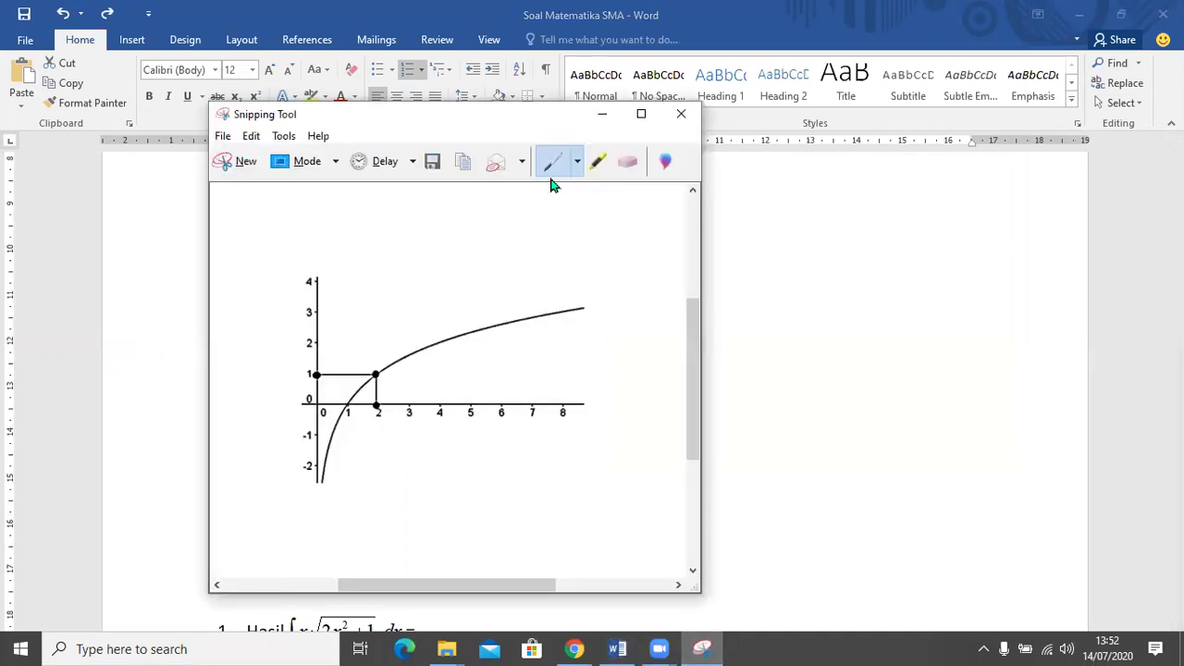
{"action": "left_click", "coordinate": [238, 166]}
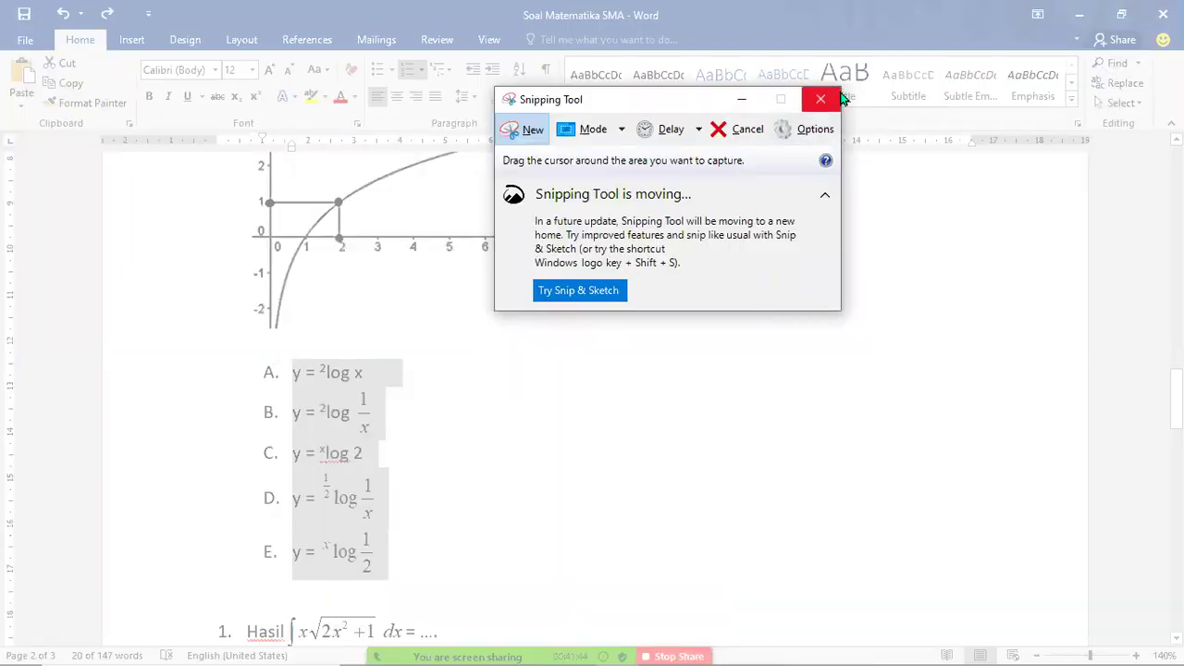
{"action": "left_click", "coordinate": [527, 135]}
{"action": "left_click", "coordinate": [642, 431]}
{"action": "left_click", "coordinate": [582, 409]}
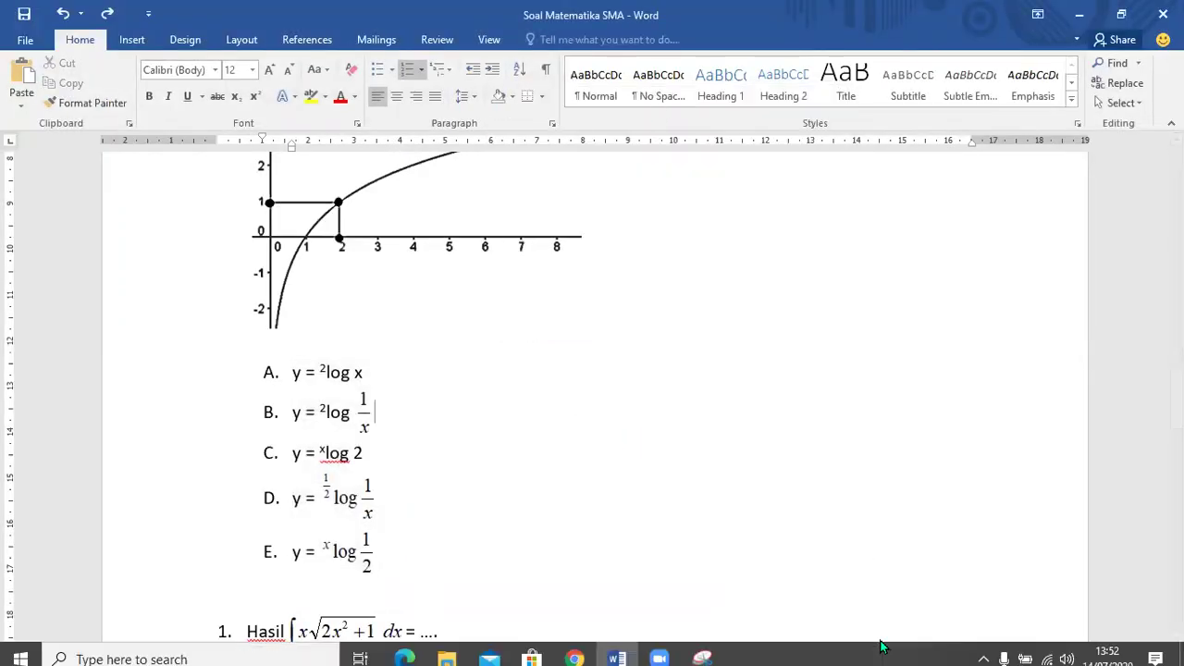
Capture the formula of answer option A, "y = ²log x", without its letter as a new snip with Snipping Tool
{"action": "left_click", "coordinate": [702, 648]}
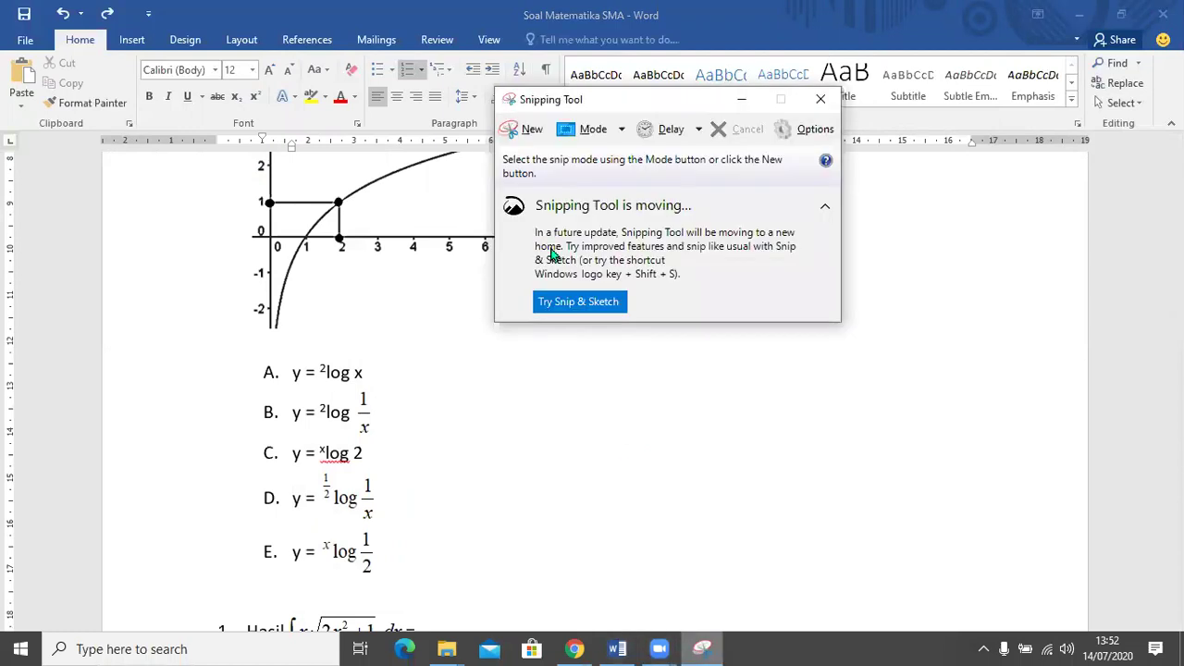
{"action": "left_click", "coordinate": [523, 129]}
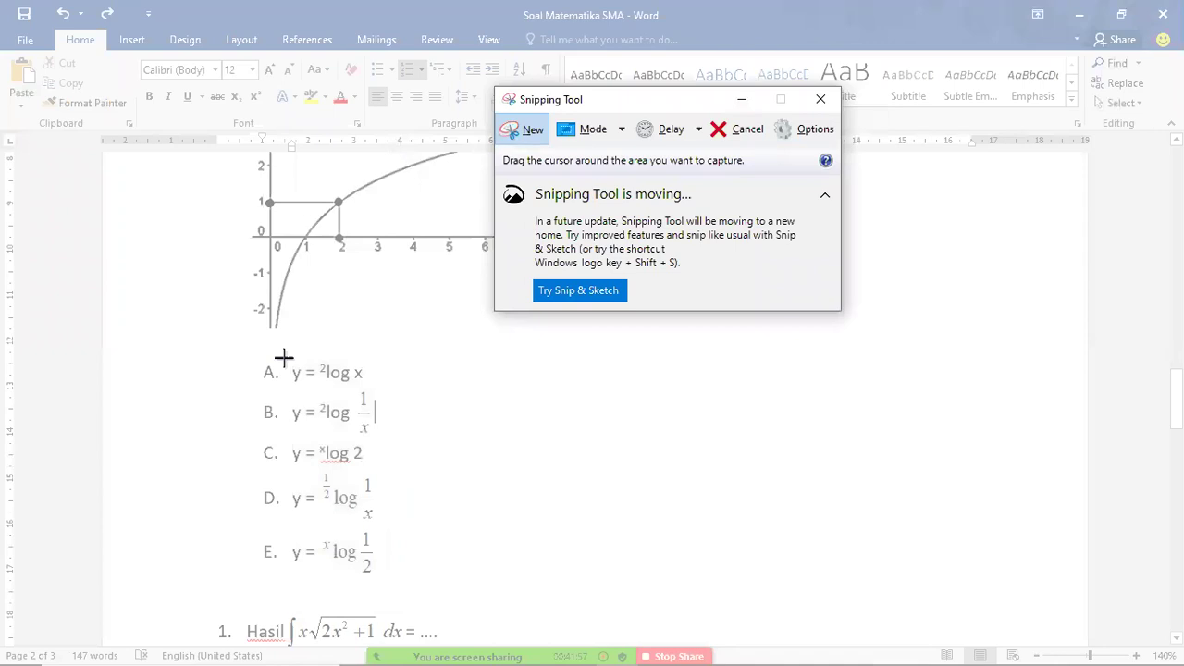
{"action": "left_click_drag", "start_coordinate": [283, 357], "coordinate": [378, 388]}
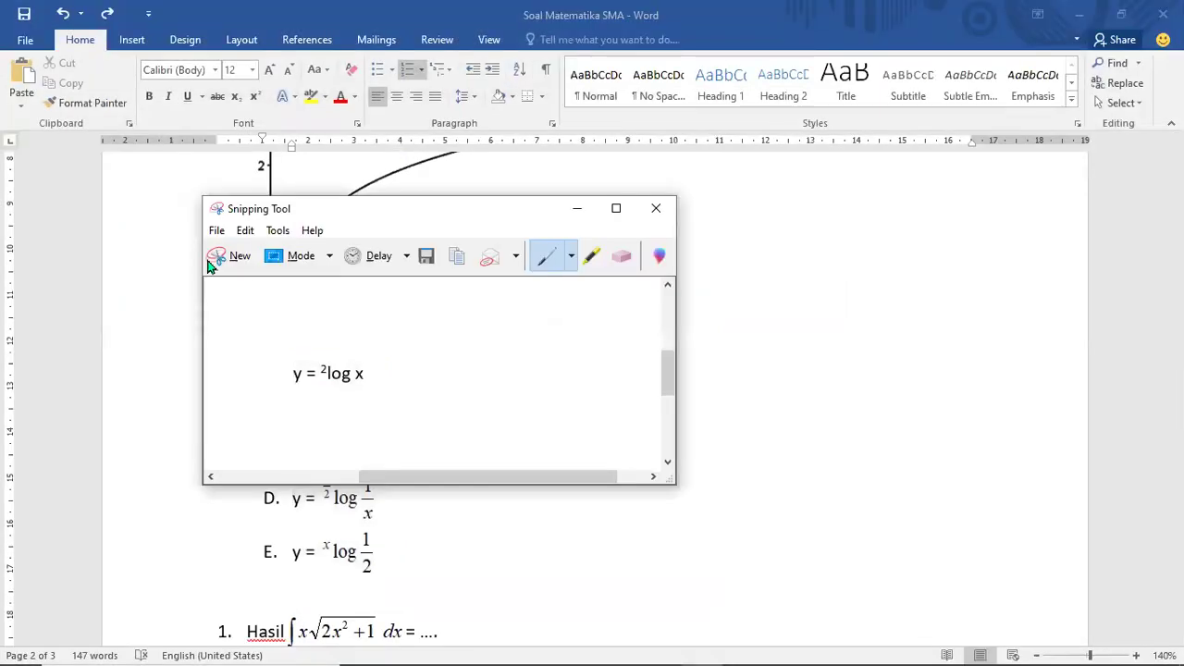
Save the option A snip as the PNG image "4A" in the Trik Google Form folder
{"action": "left_click", "coordinate": [228, 238]}
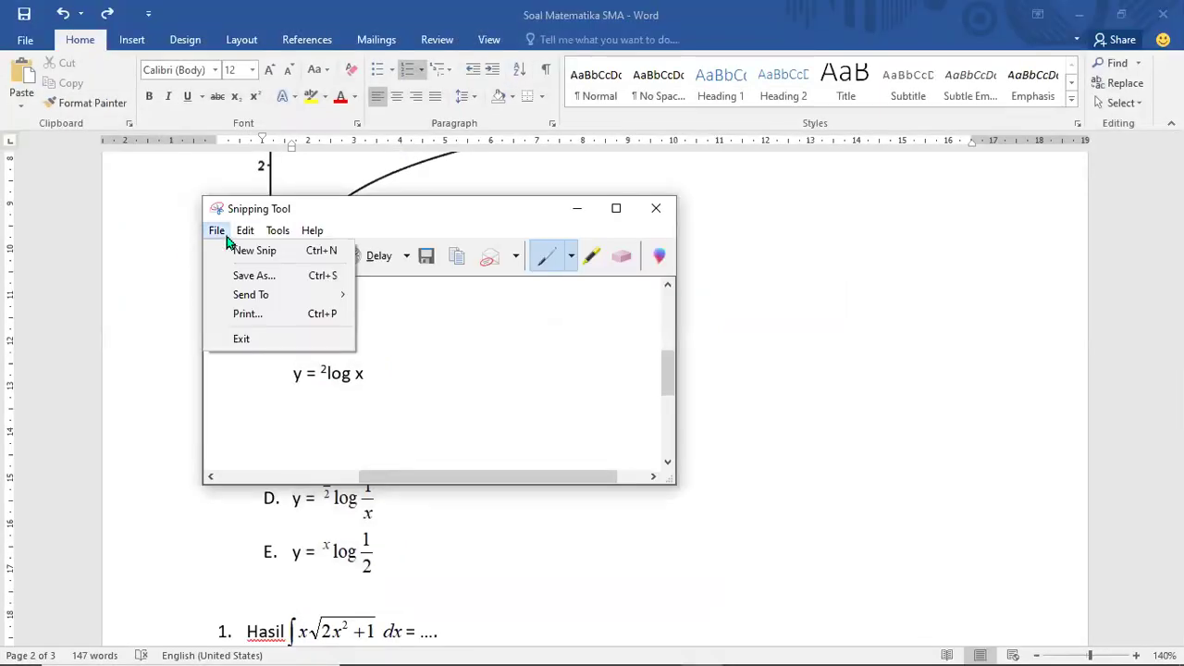
{"action": "left_click", "coordinate": [263, 277]}
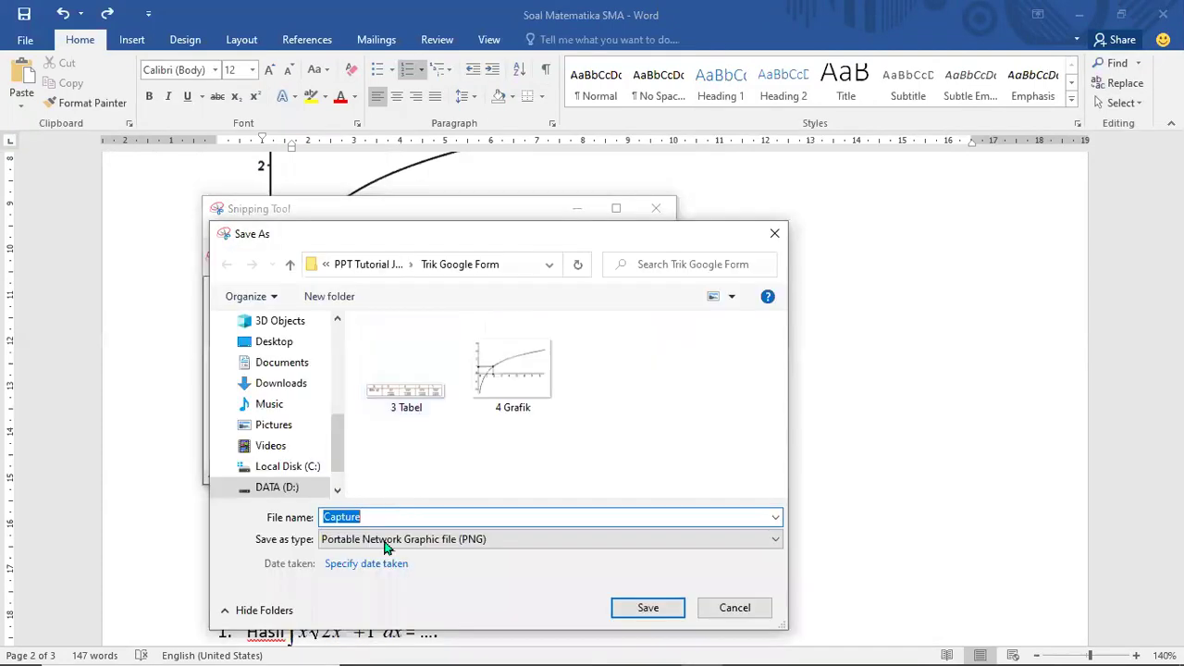
{"action": "type", "text": "$A"}
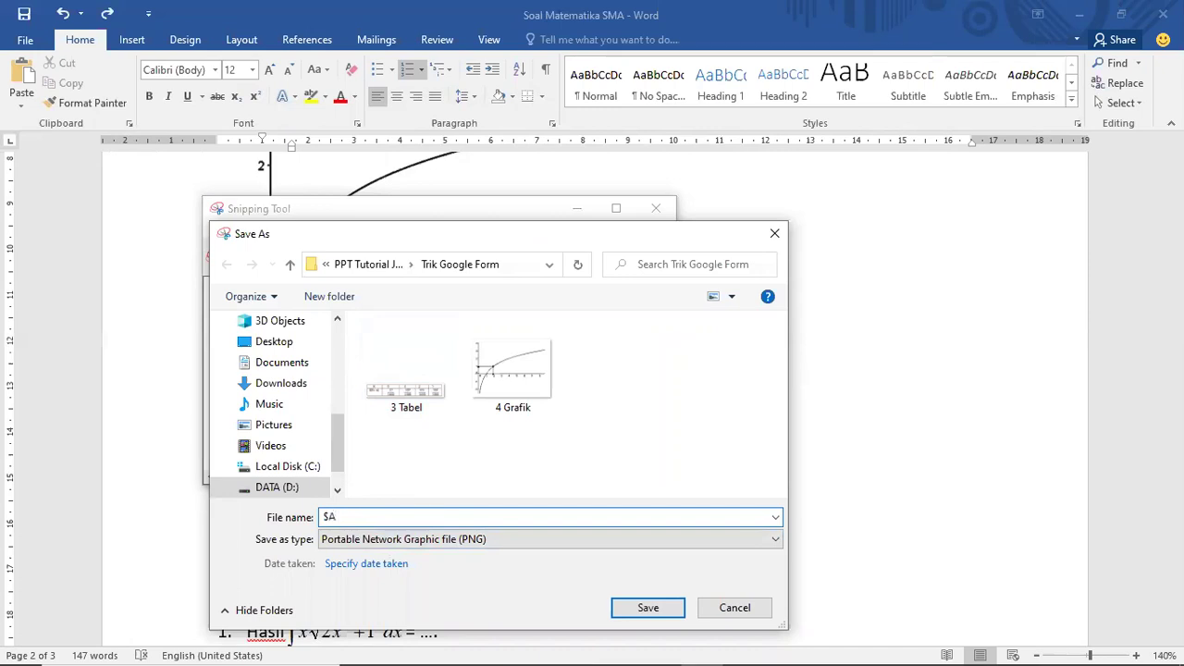
{"action": "key", "text": "Left"}
{"action": "key", "text": "BackSpace"}
{"action": "type", "text": "4"}
{"action": "left_click", "coordinate": [648, 607]}
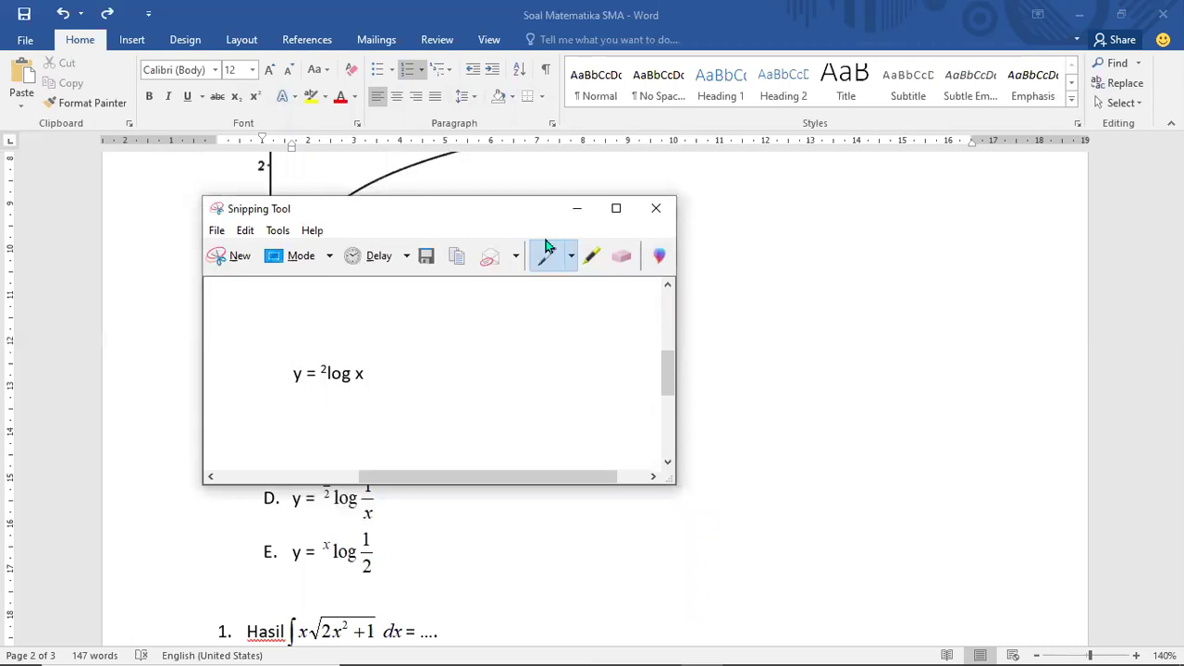
Snip the formula of answer option B, "y = ²log 1/x", and save it as the PNG image "4B" in the same folder
{"action": "left_click_drag", "start_coordinate": [484, 211], "coordinate": [846, 176]}
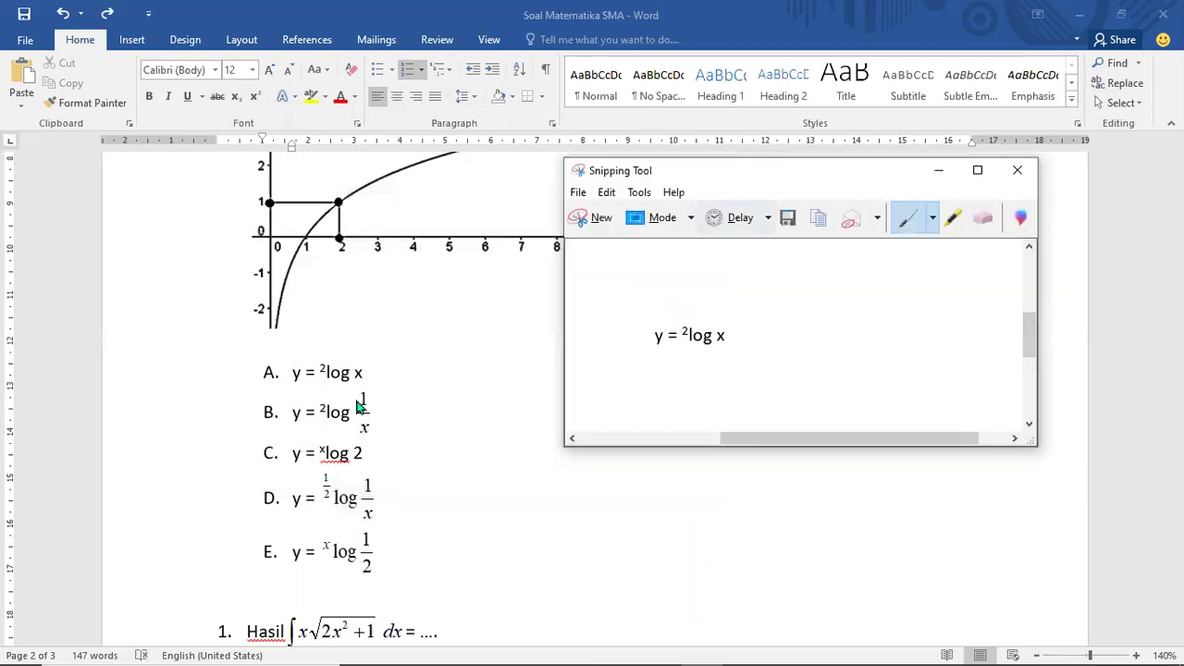
{"action": "left_click", "coordinate": [596, 222]}
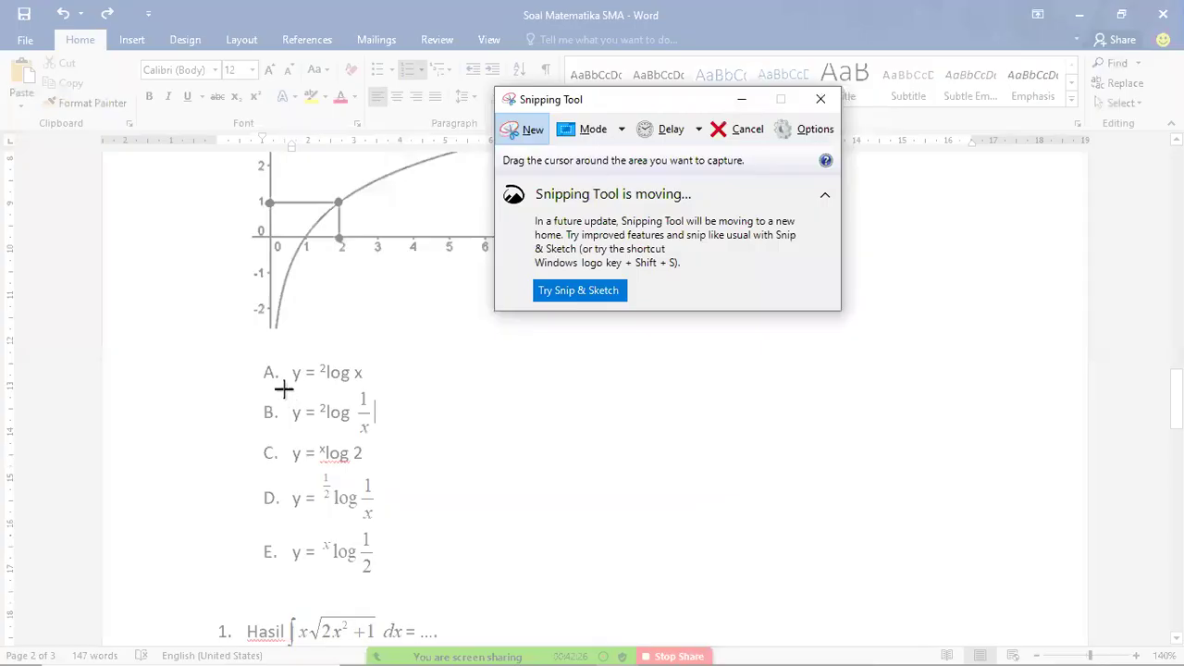
{"action": "left_click_drag", "start_coordinate": [282, 389], "coordinate": [383, 441]}
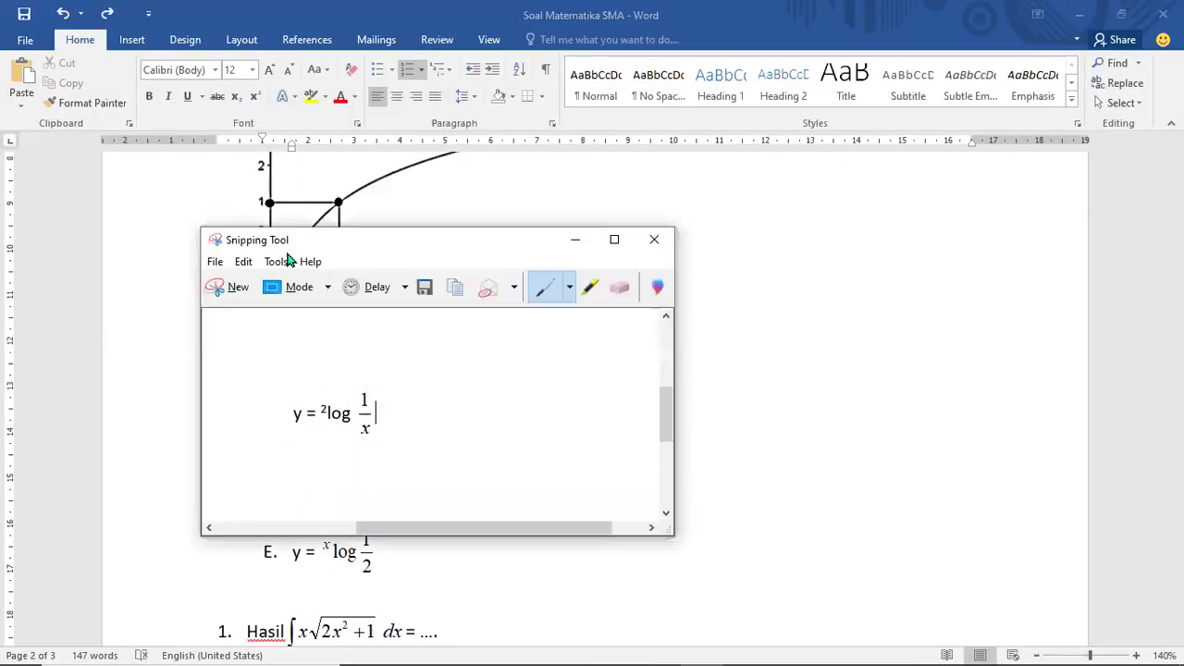
{"action": "left_click", "coordinate": [214, 263]}
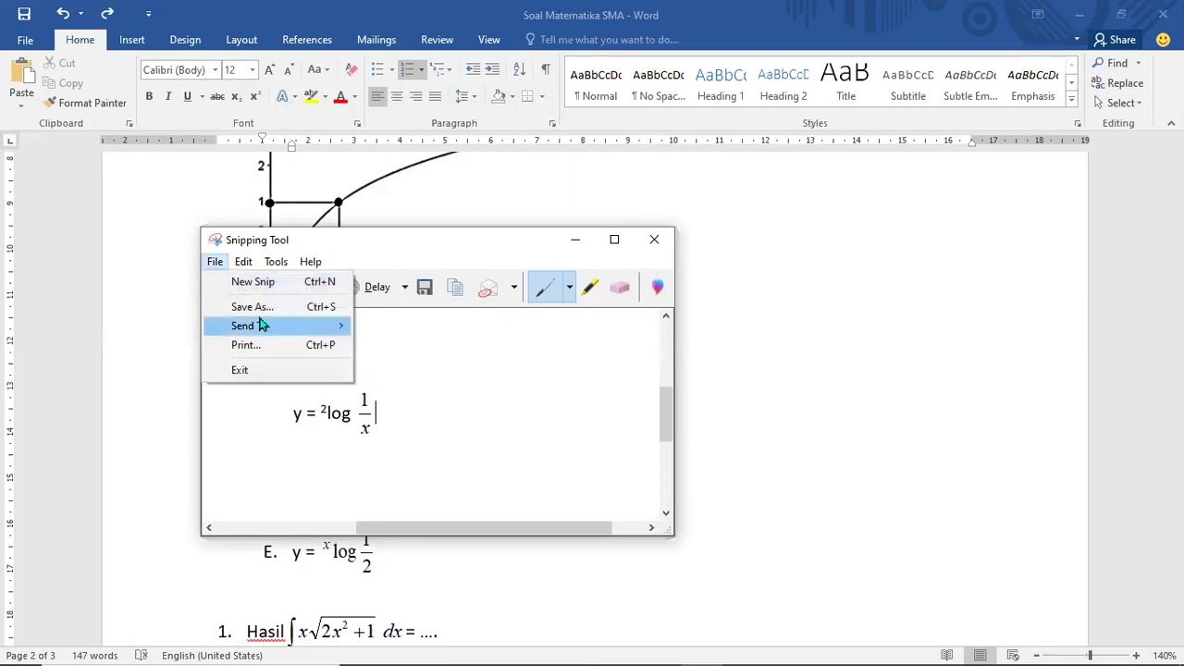
{"action": "left_click", "coordinate": [261, 310]}
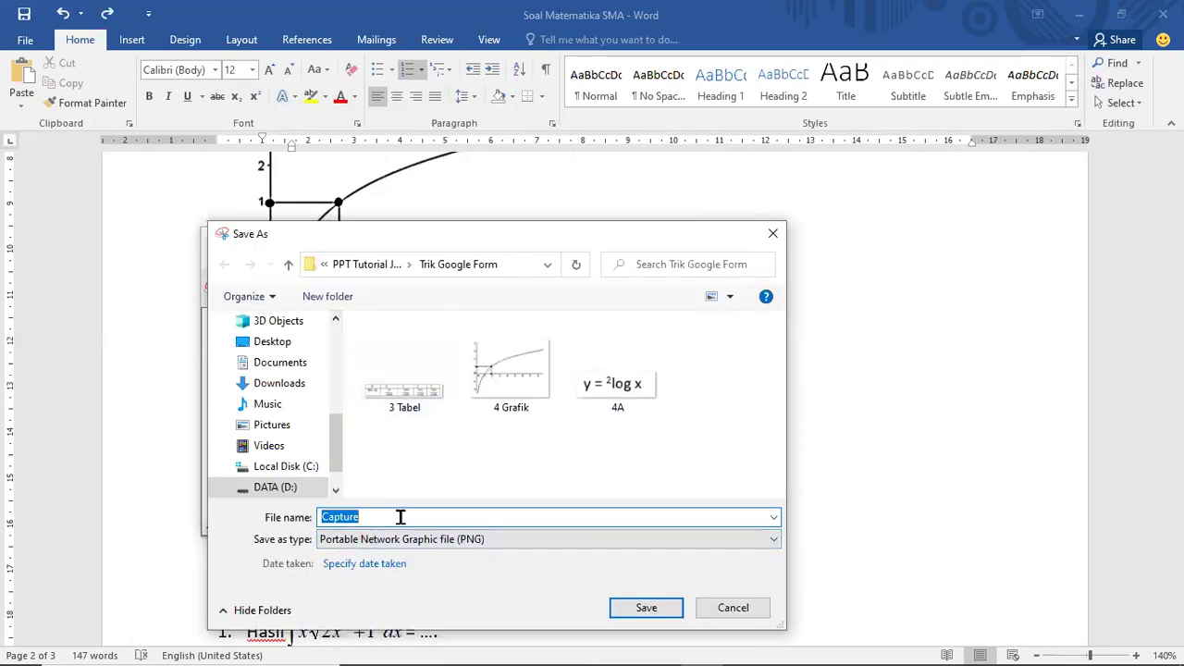
{"action": "type", "text": "4B"}
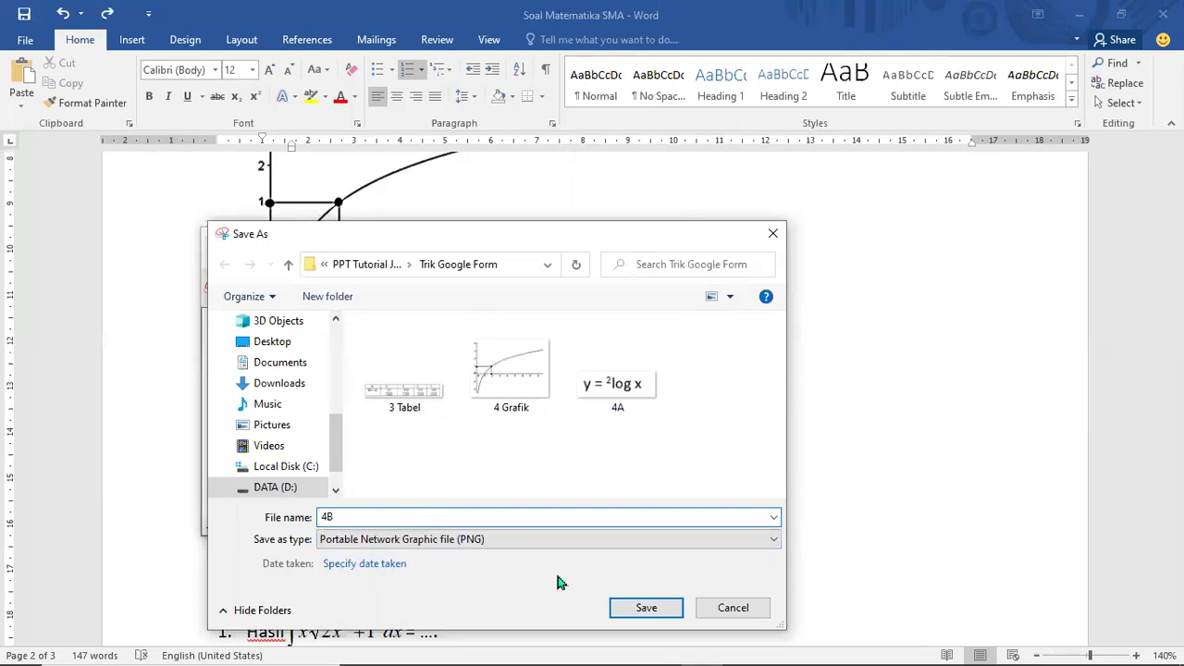
{"action": "left_click", "coordinate": [647, 608]}
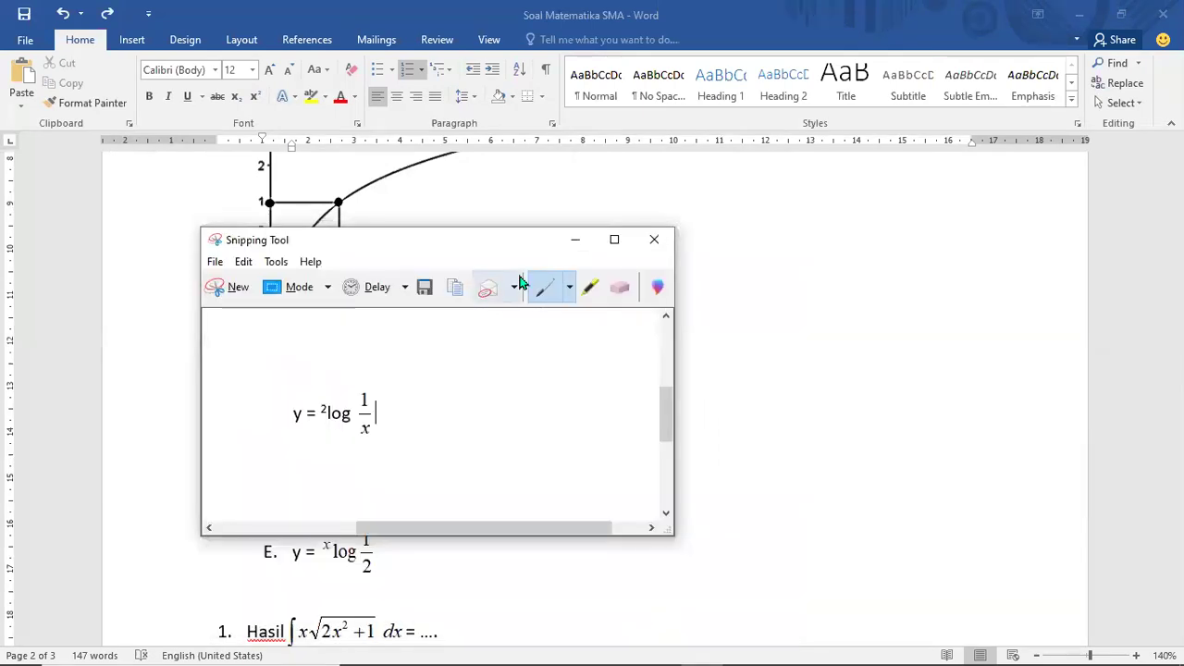
Snip the formula of answer option C, "y = ˣlog 2", and save it as the PNG image "4C"
{"action": "left_click", "coordinate": [228, 288]}
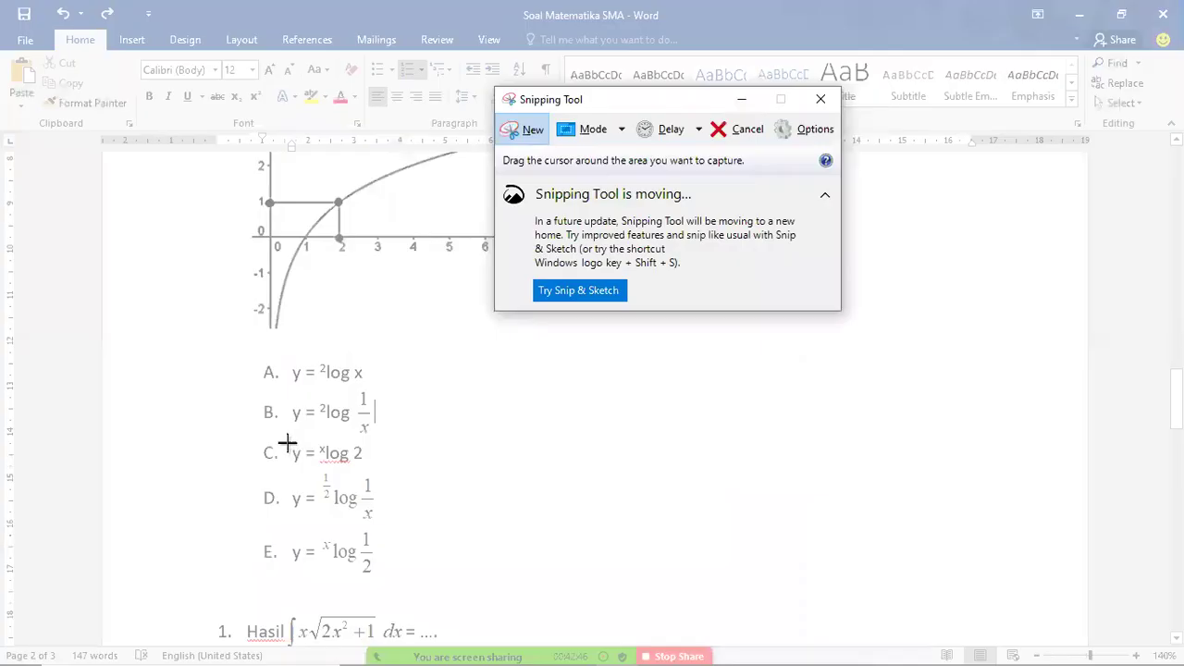
{"action": "left_click_drag", "start_coordinate": [283, 440], "coordinate": [376, 471]}
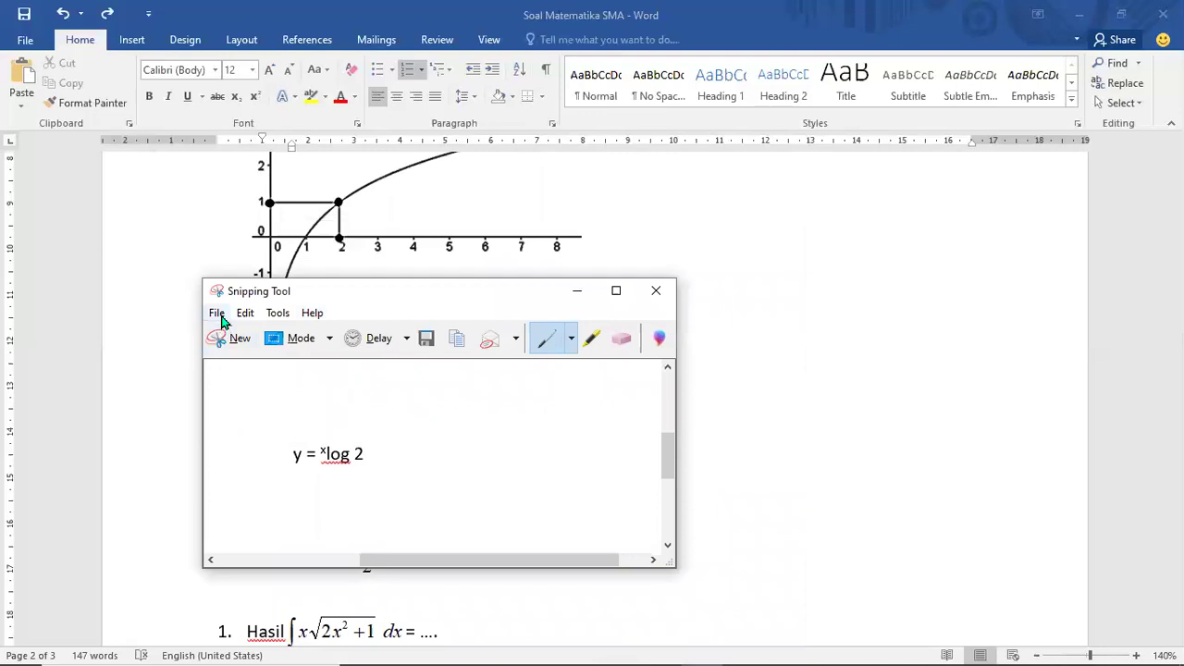
{"action": "left_click", "coordinate": [216, 313]}
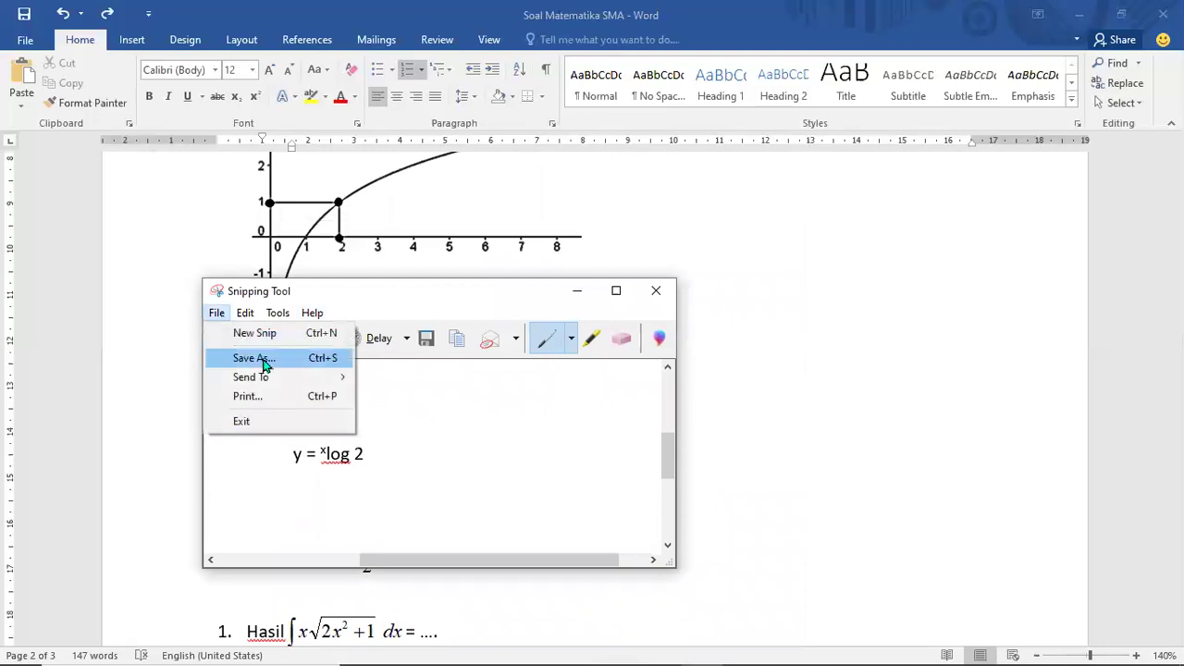
{"action": "left_click", "coordinate": [263, 361]}
{"action": "type", "text": "4C"}
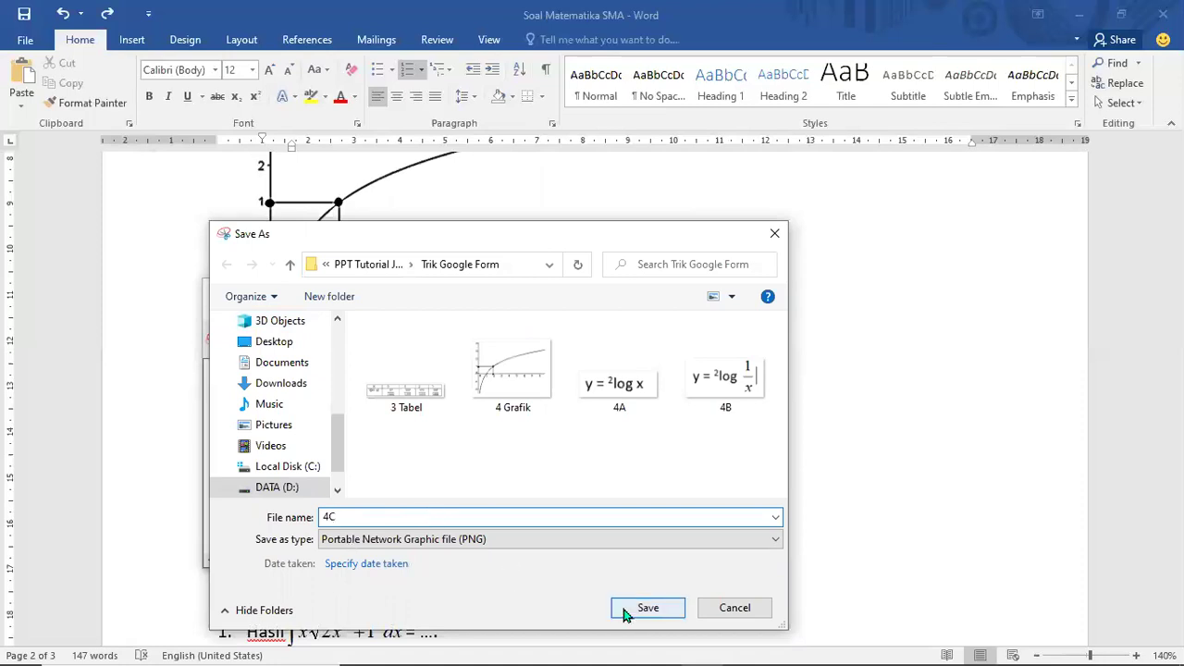
{"action": "left_click", "coordinate": [624, 610]}
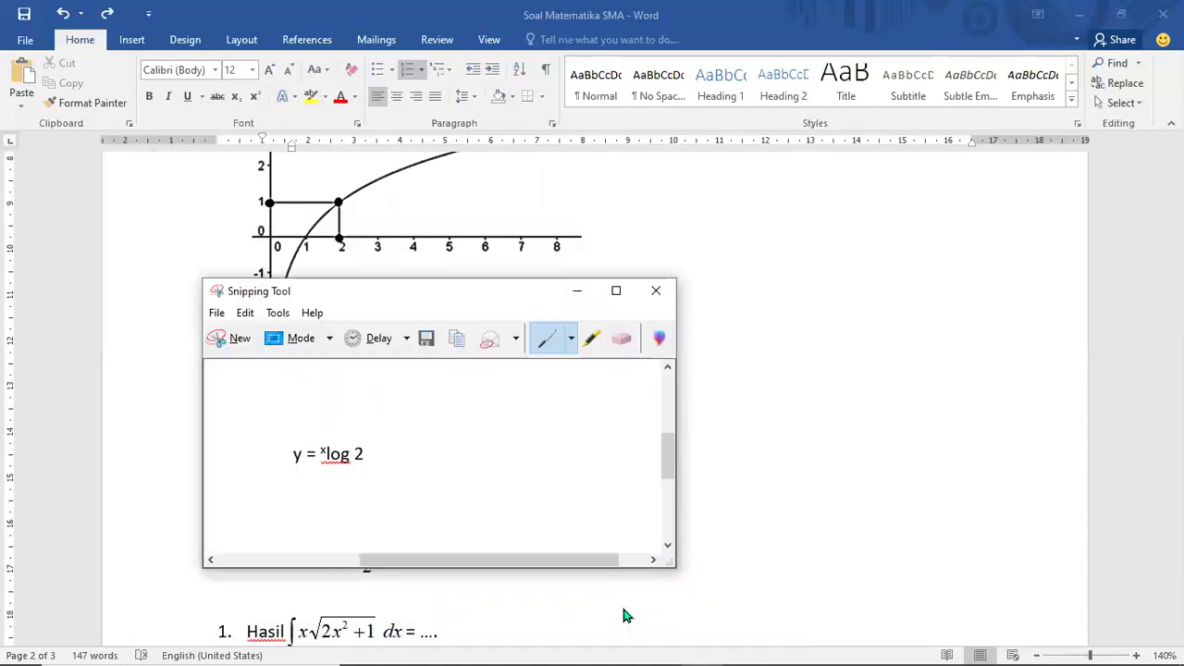
Snip the formula of answer option D, "y = ½log 1/x", and save it as the PNG image "4D"
{"action": "left_click", "coordinate": [240, 337]}
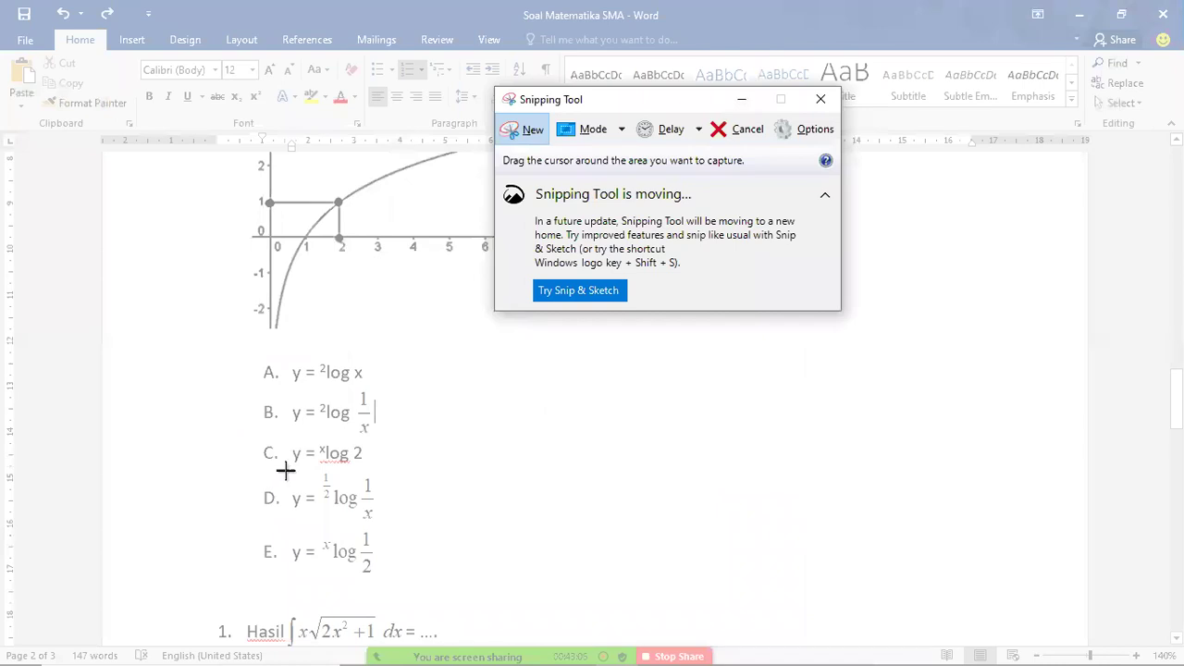
{"action": "left_click_drag", "start_coordinate": [287, 472], "coordinate": [382, 524]}
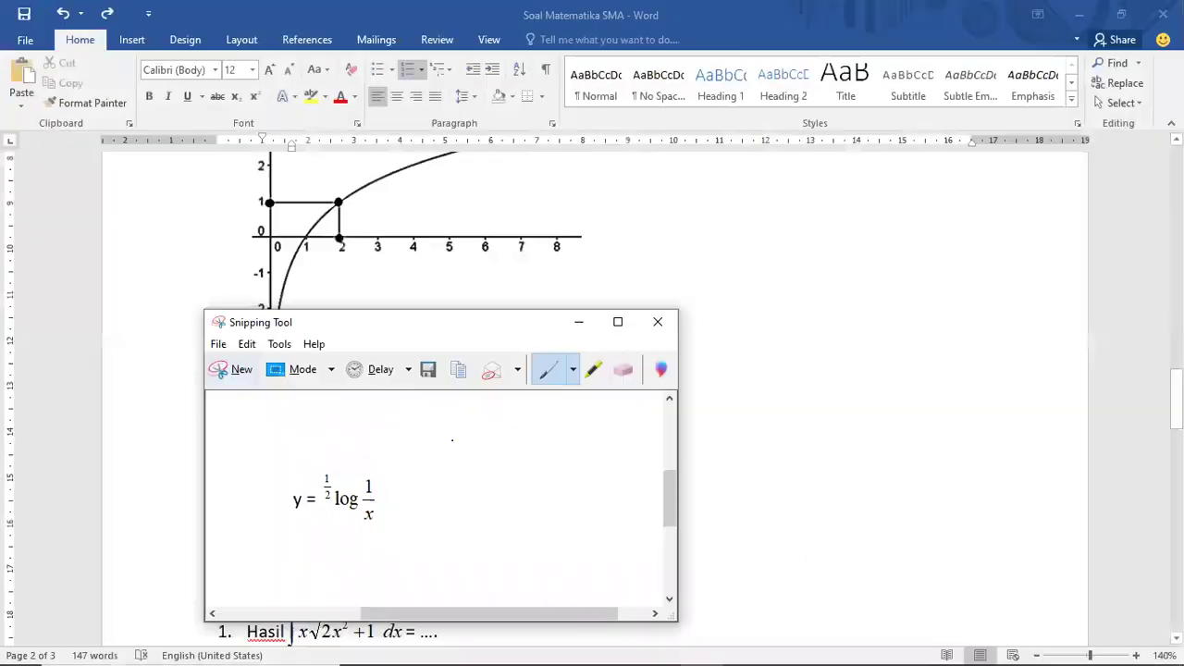
{"action": "left_click", "coordinate": [219, 343]}
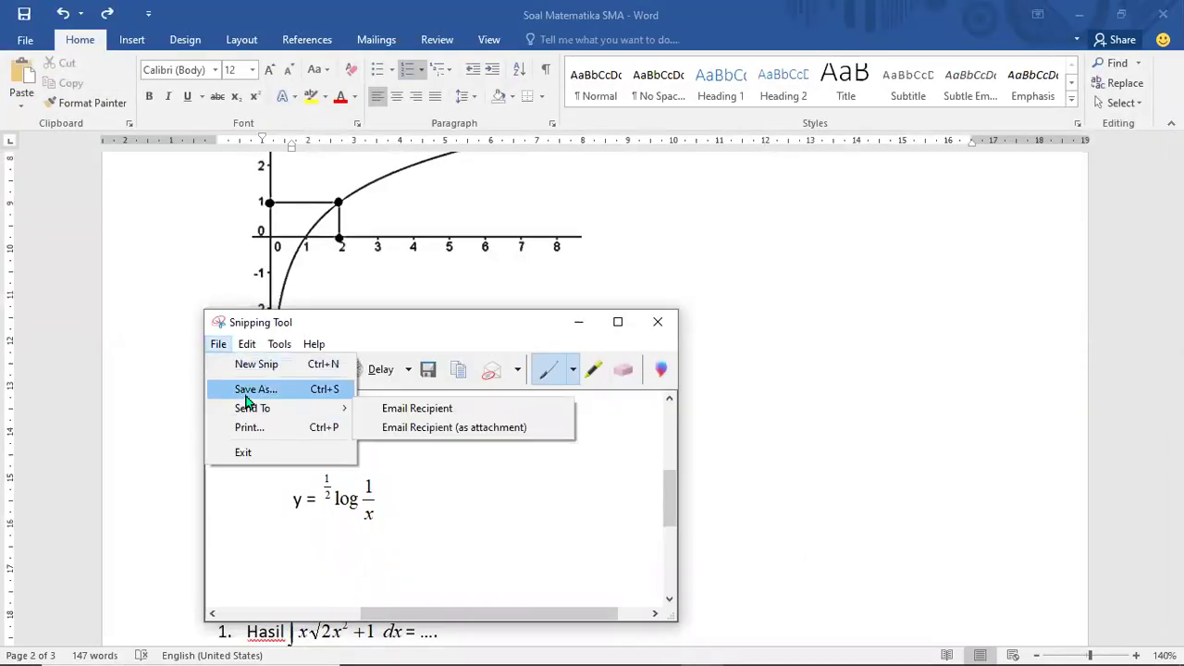
{"action": "left_click", "coordinate": [247, 395]}
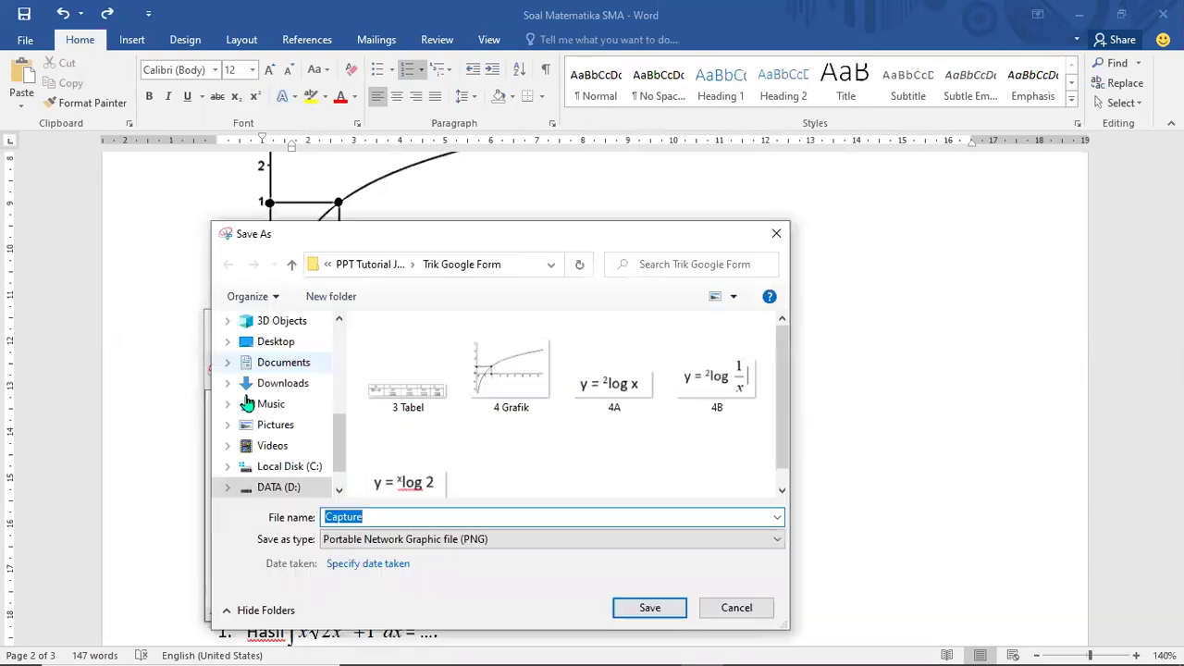
{"action": "type", "text": "4D"}
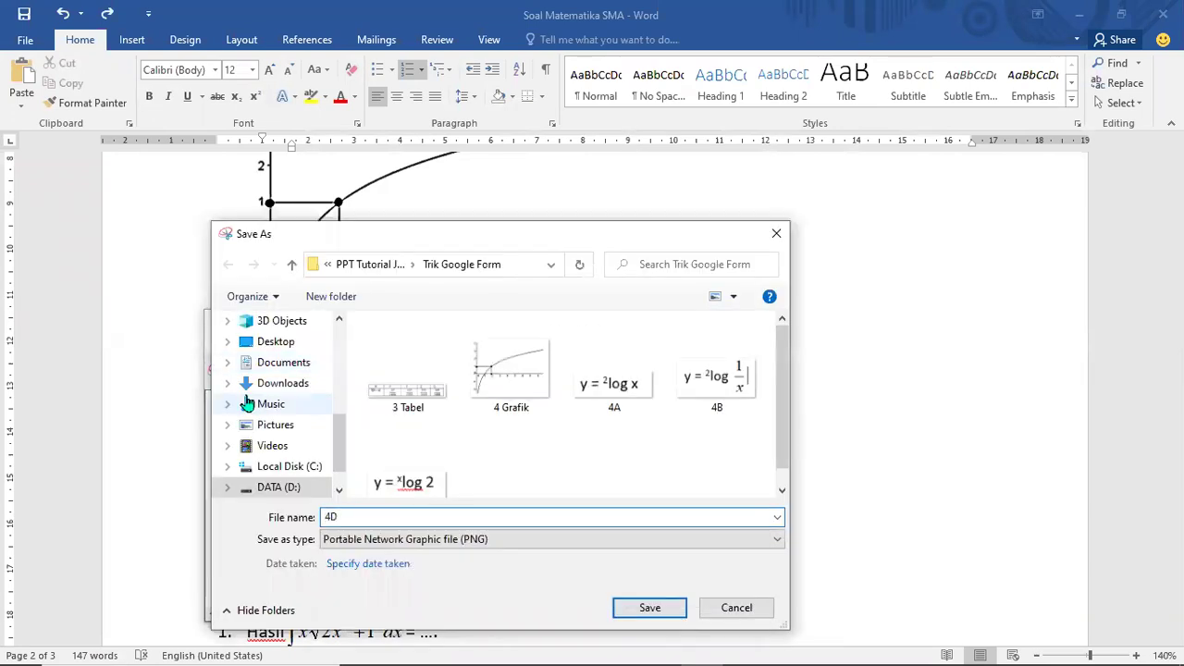
{"action": "key", "text": "Return"}
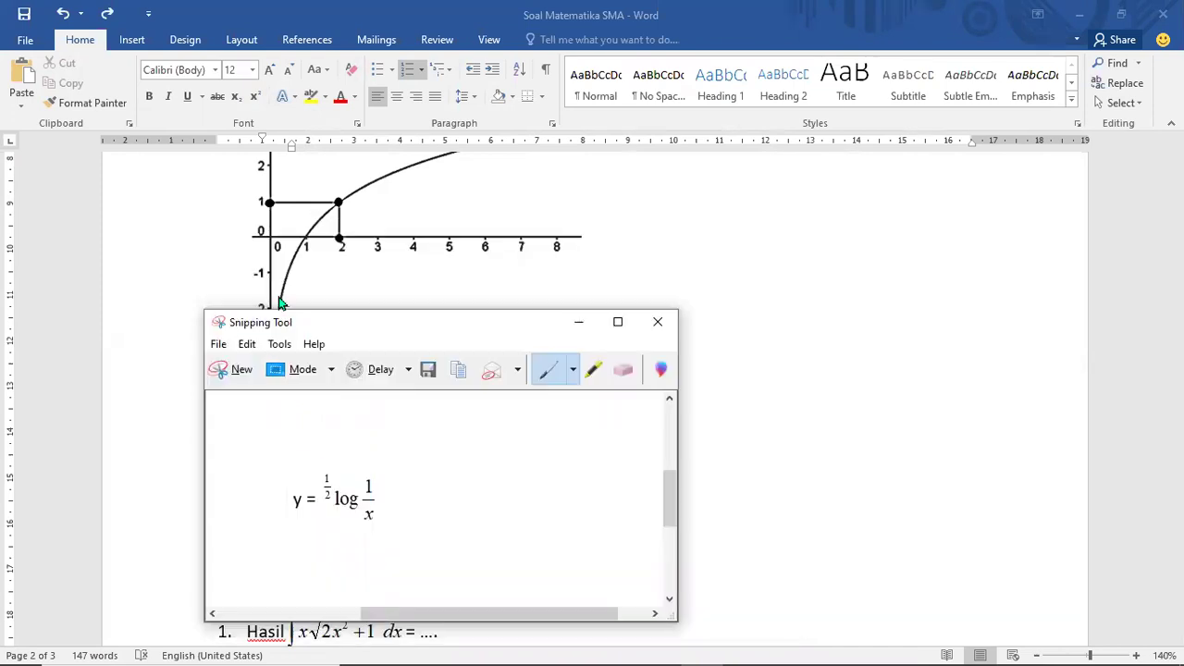
Snip the formula of answer option E, "y = ˣlog 1/2", and save it as the PNG image "4E"
{"action": "left_click", "coordinate": [238, 373]}
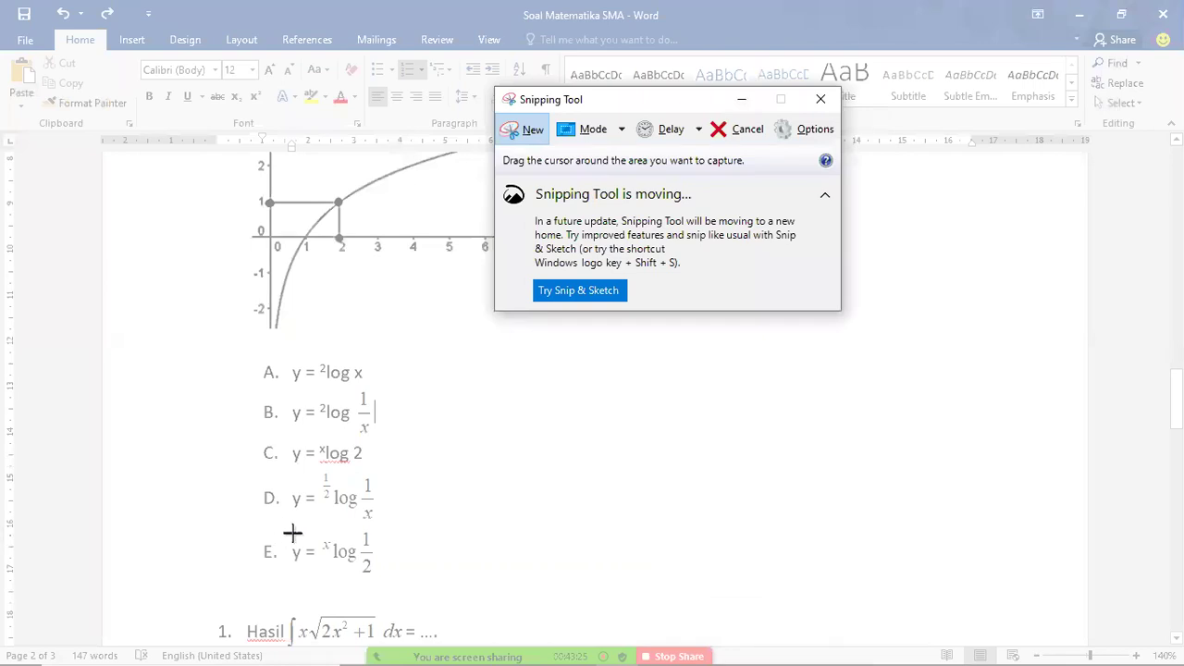
{"action": "left_click_drag", "start_coordinate": [282, 530], "coordinate": [379, 576]}
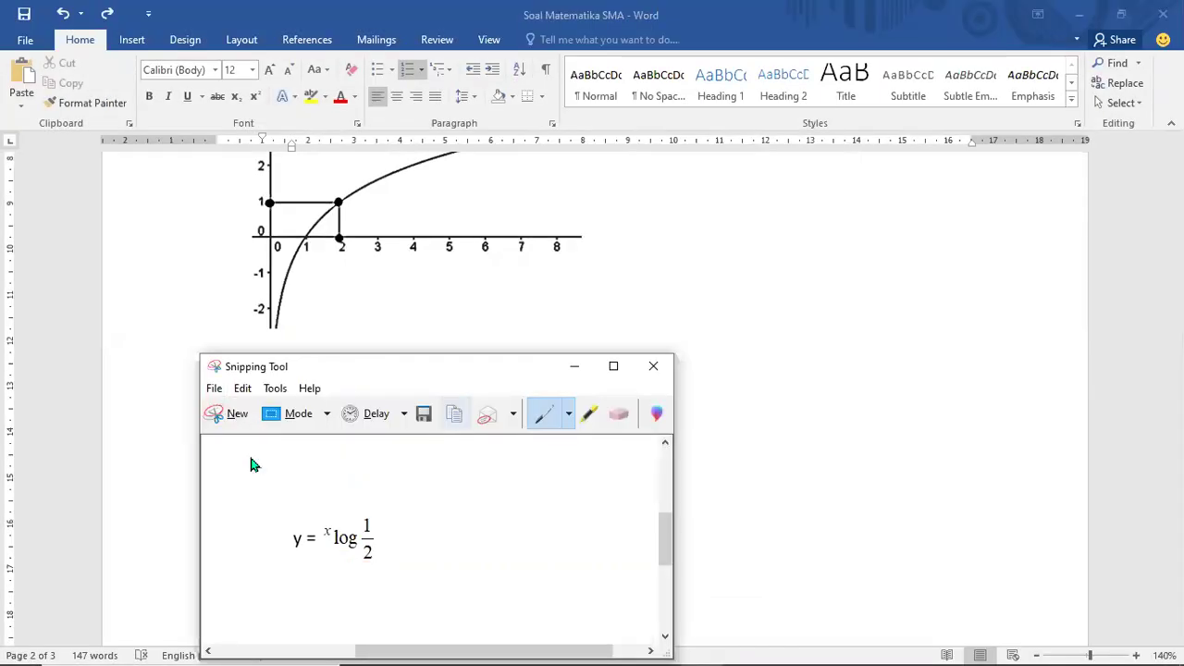
{"action": "left_click", "coordinate": [214, 387]}
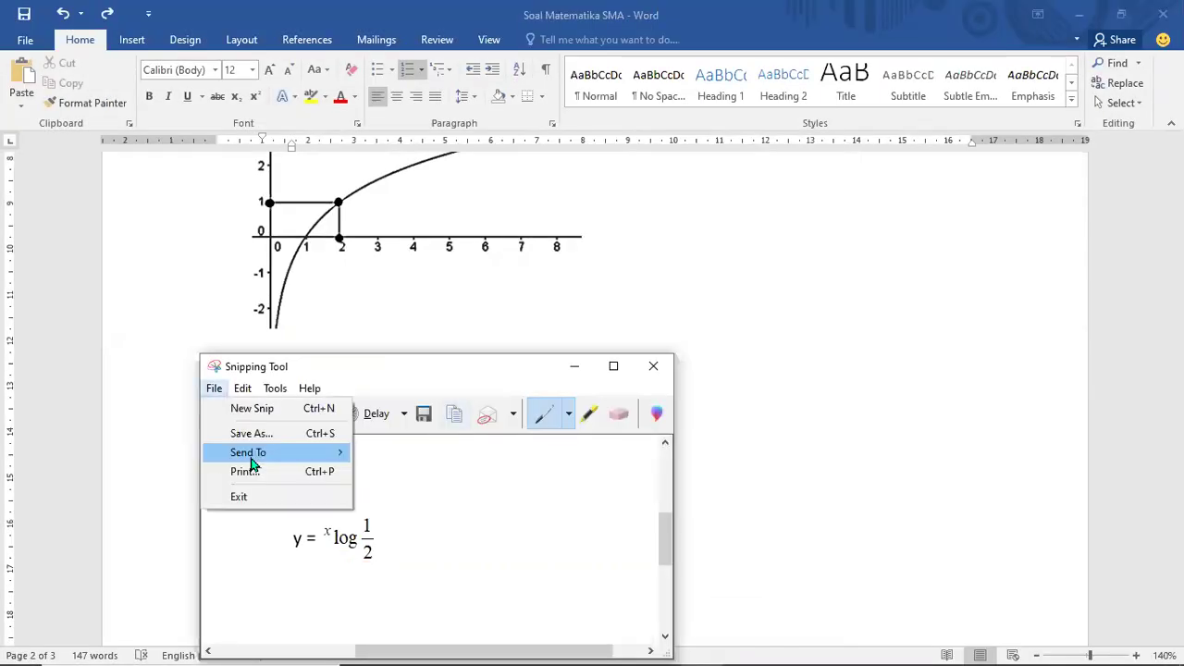
{"action": "left_click", "coordinate": [253, 432]}
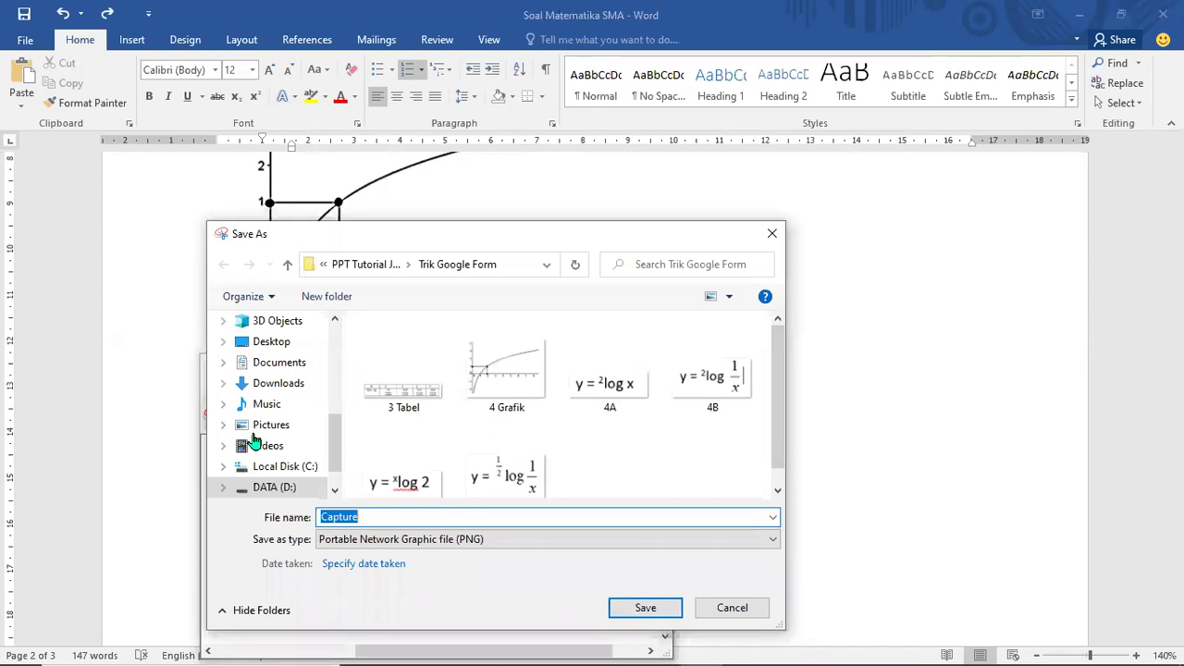
{"action": "type", "text": "4E"}
{"action": "key", "text": "Return"}
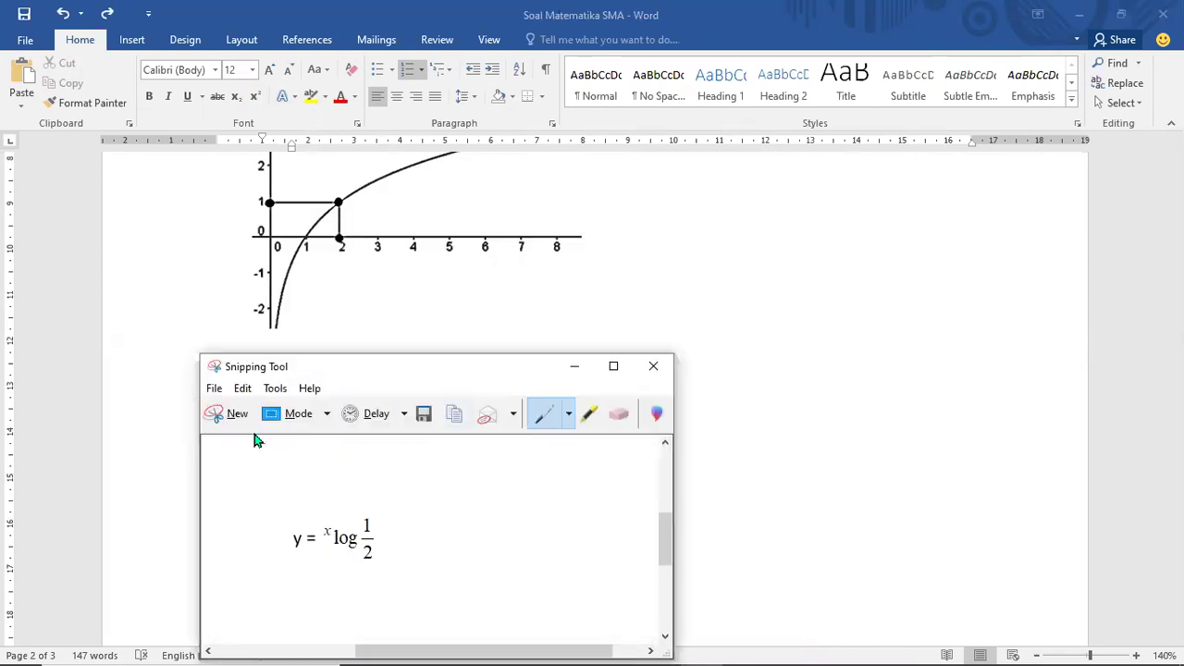
Copy the question text "Persamaan grafik fungsi dibawah ini adalah...." from the Word document into the empty question of the Google Forms quiz
{"action": "left_click_drag", "start_coordinate": [472, 381], "coordinate": [871, 224]}
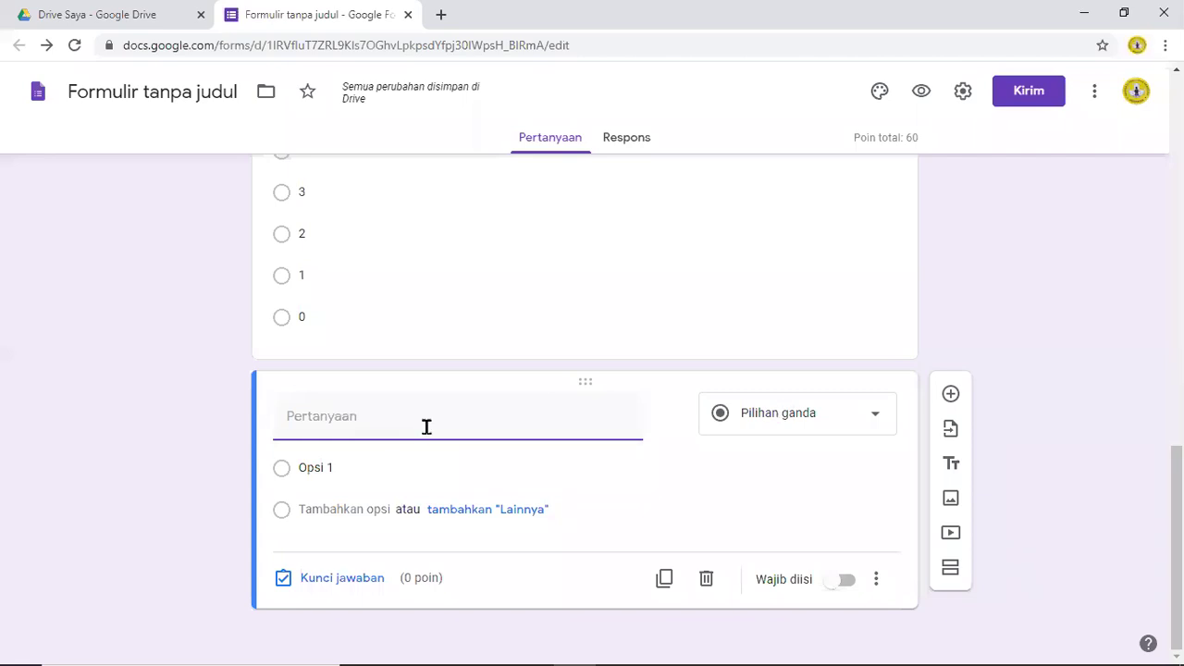
{"action": "left_click", "coordinate": [424, 427]}
{"action": "mouse_move", "coordinate": [479, 646]}
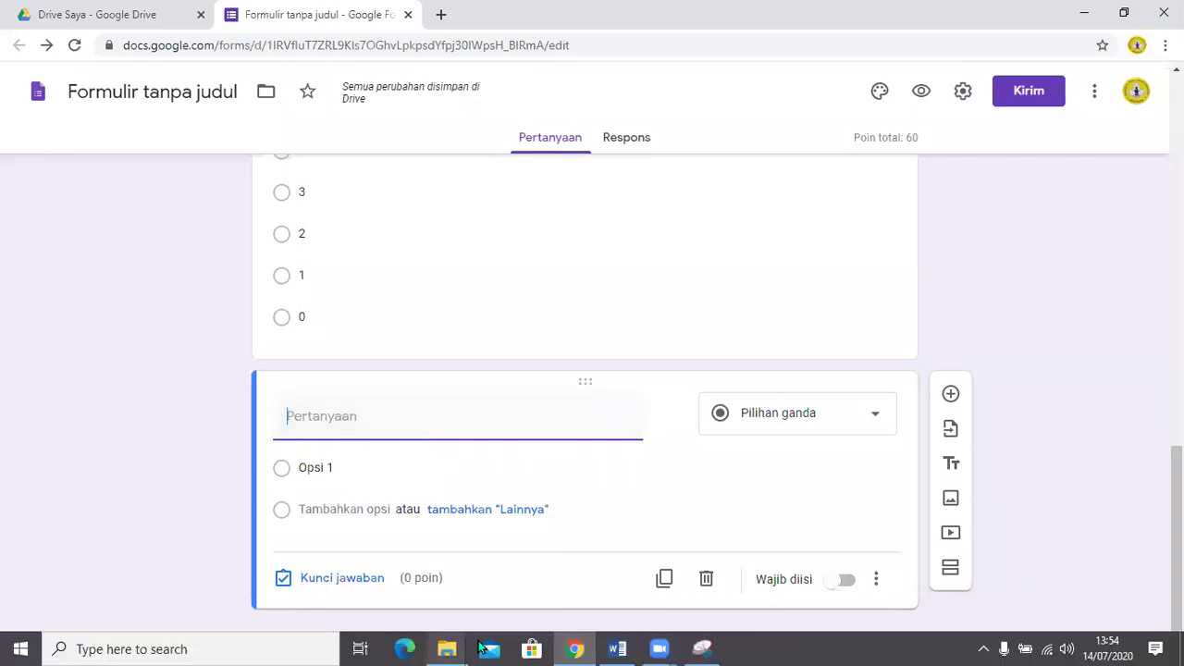
{"action": "left_click", "coordinate": [617, 649]}
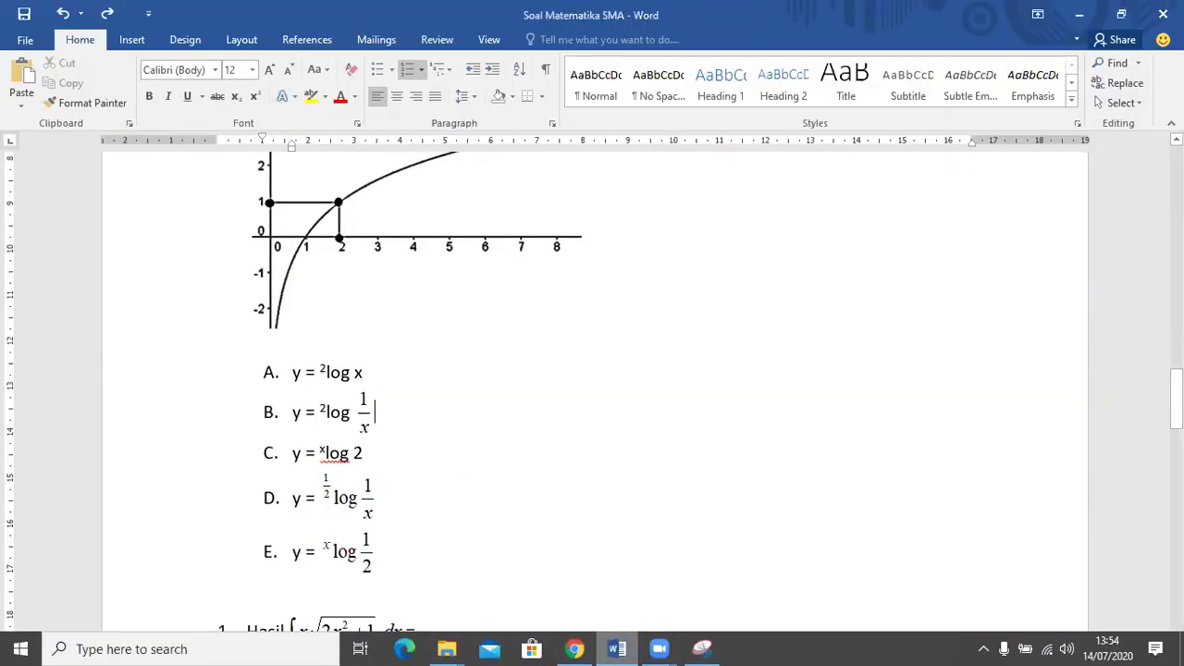
{"action": "scroll", "coordinate": [206, 441], "scroll_direction": "up", "scroll_amount": 5}
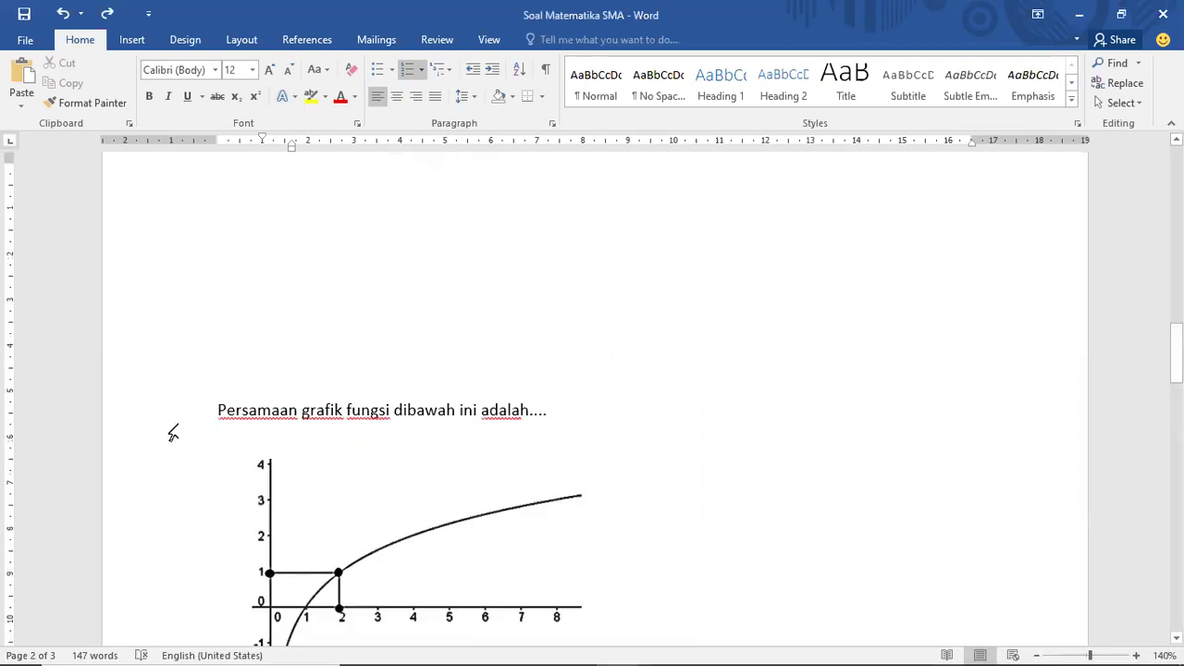
{"action": "left_click", "coordinate": [172, 431]}
{"action": "key", "text": "ctrl+c"}
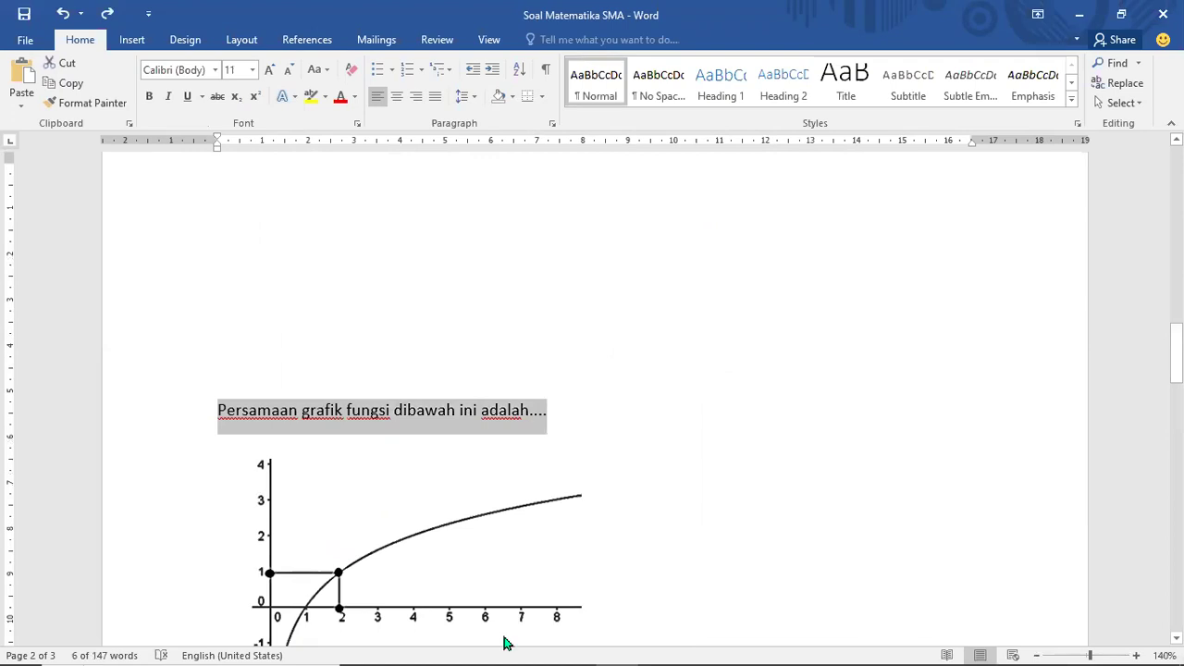
{"action": "left_click", "coordinate": [583, 646]}
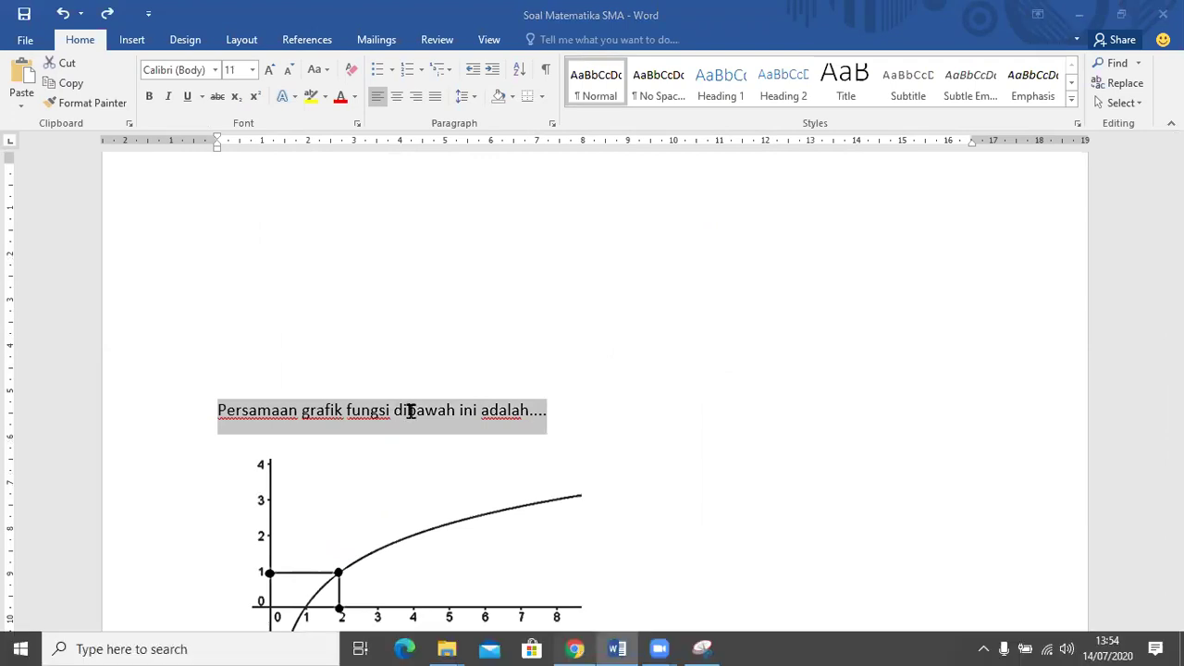
{"action": "key", "text": "ctrl+v"}
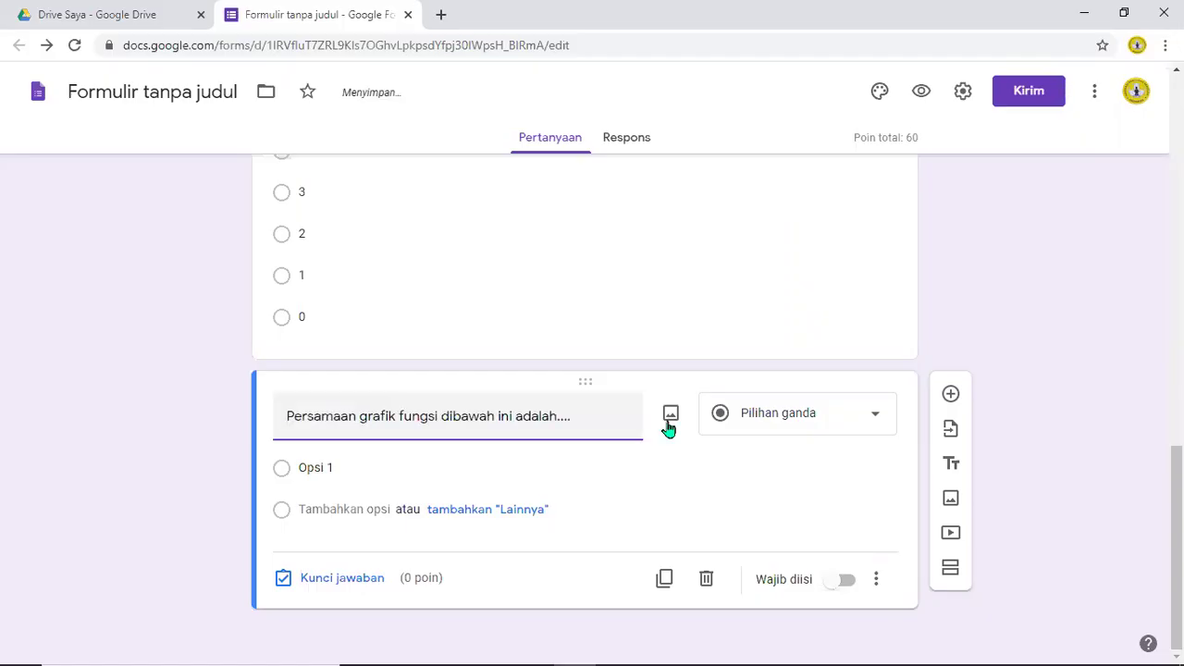
Insert the image "4 Grafik" from the Trik Google Form folder into the graph question
{"action": "left_click", "coordinate": [670, 414]}
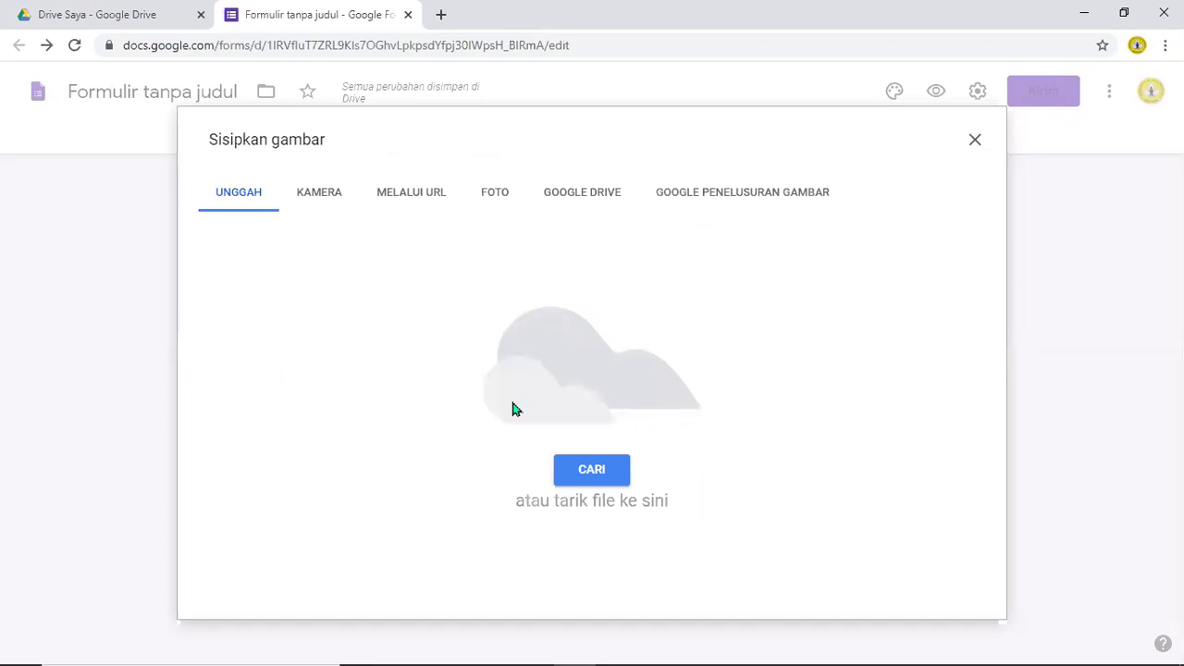
{"action": "left_click", "coordinate": [595, 486]}
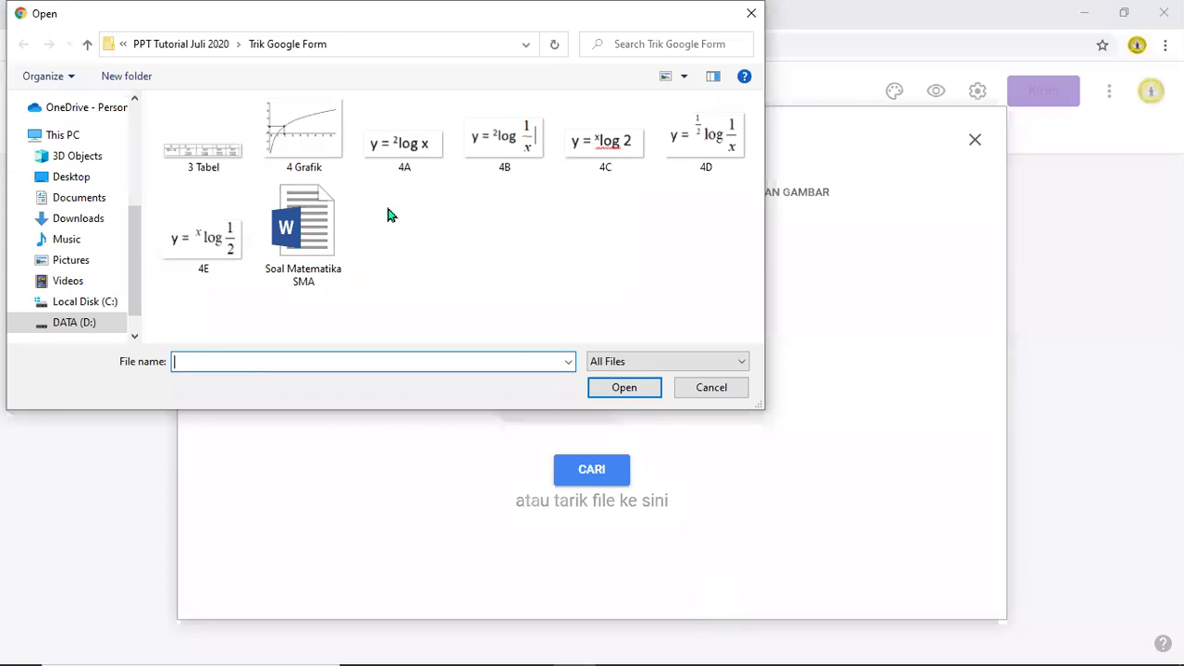
{"action": "left_click", "coordinate": [304, 134]}
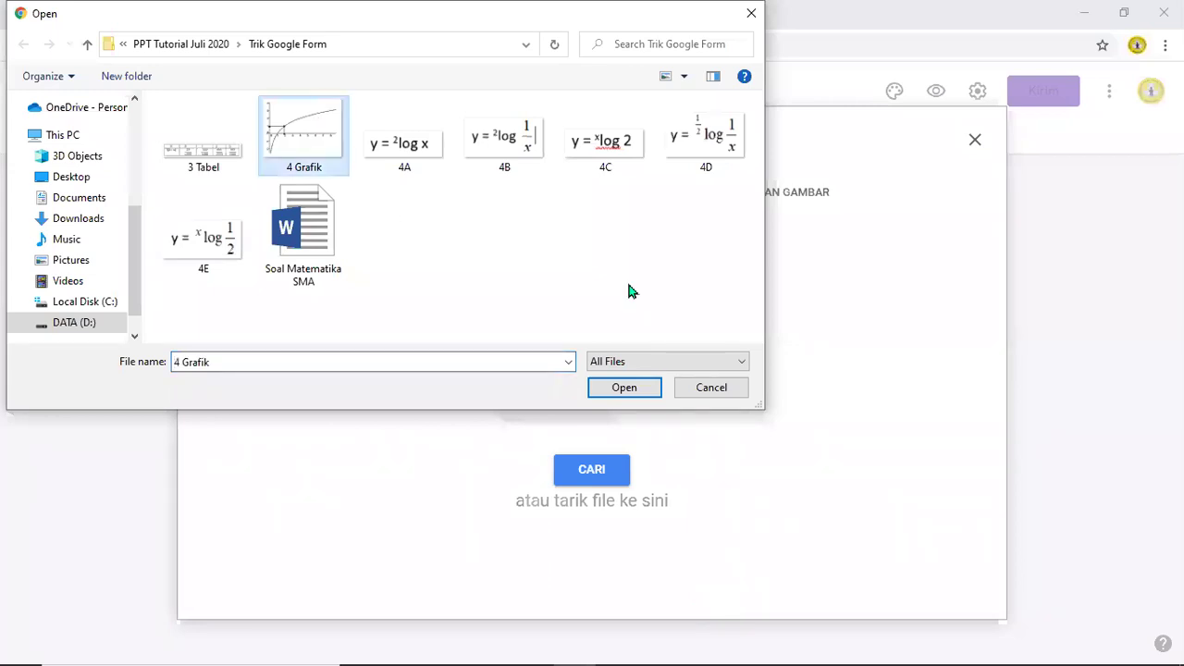
{"action": "left_click", "coordinate": [635, 389]}
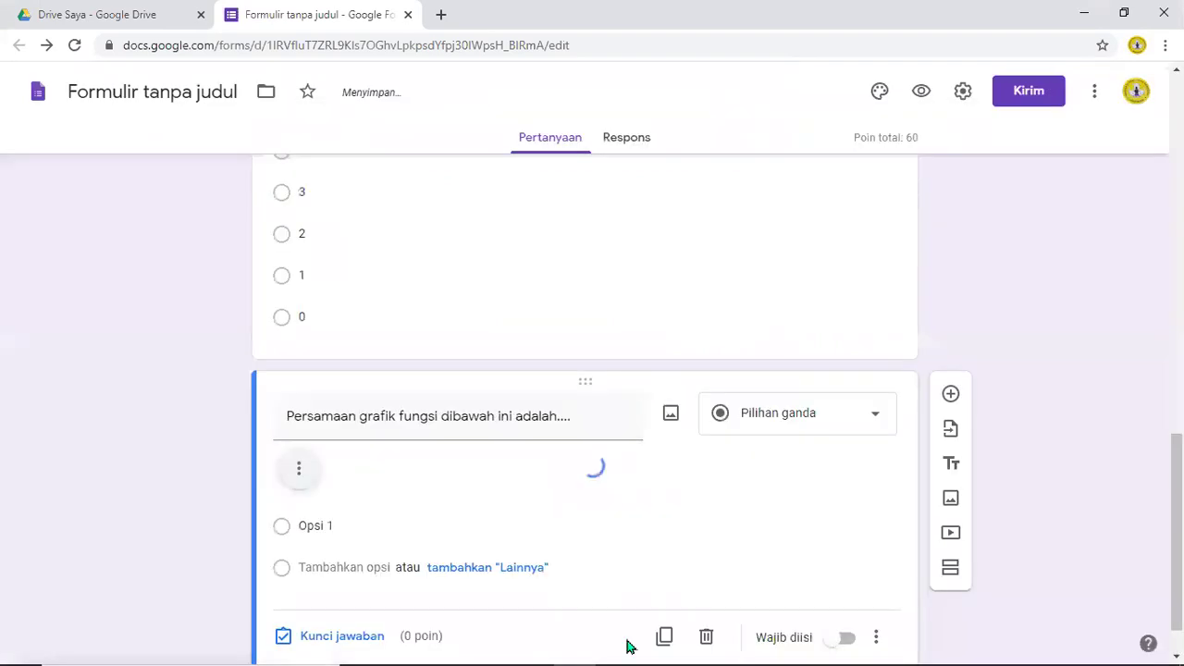
Switch to the Word document and review answer options A to E of the graph question
{"action": "left_click", "coordinate": [628, 645]}
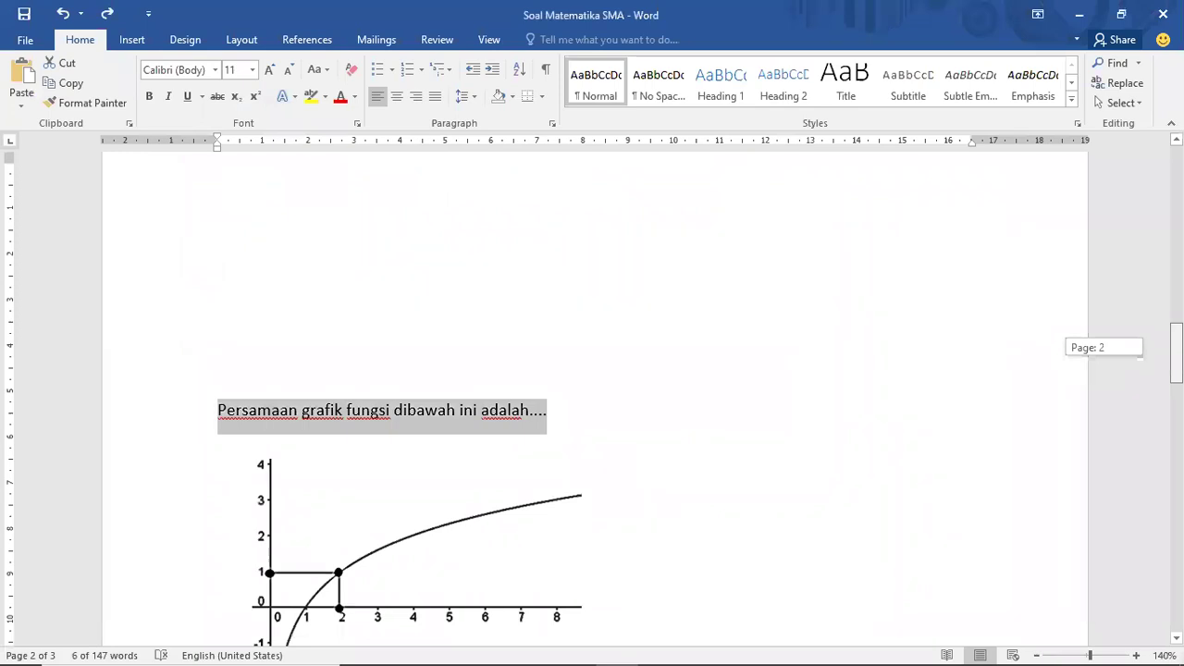
{"action": "scroll", "coordinate": [592, 397], "scroll_direction": "down", "scroll_amount": 1}
{"action": "scroll", "coordinate": [592, 398], "scroll_direction": "down", "scroll_amount": 10}
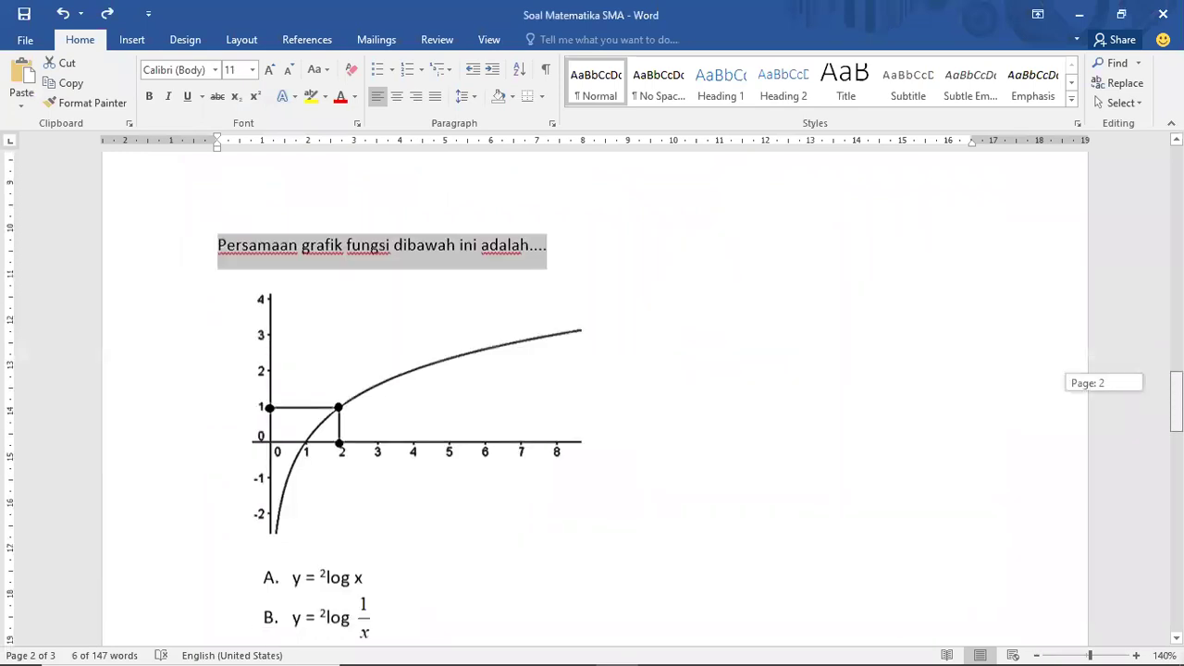
{"action": "scroll", "coordinate": [592, 398], "scroll_direction": "down", "scroll_amount": 3}
{"action": "scroll", "coordinate": [592, 398], "scroll_direction": "up", "scroll_amount": 7}
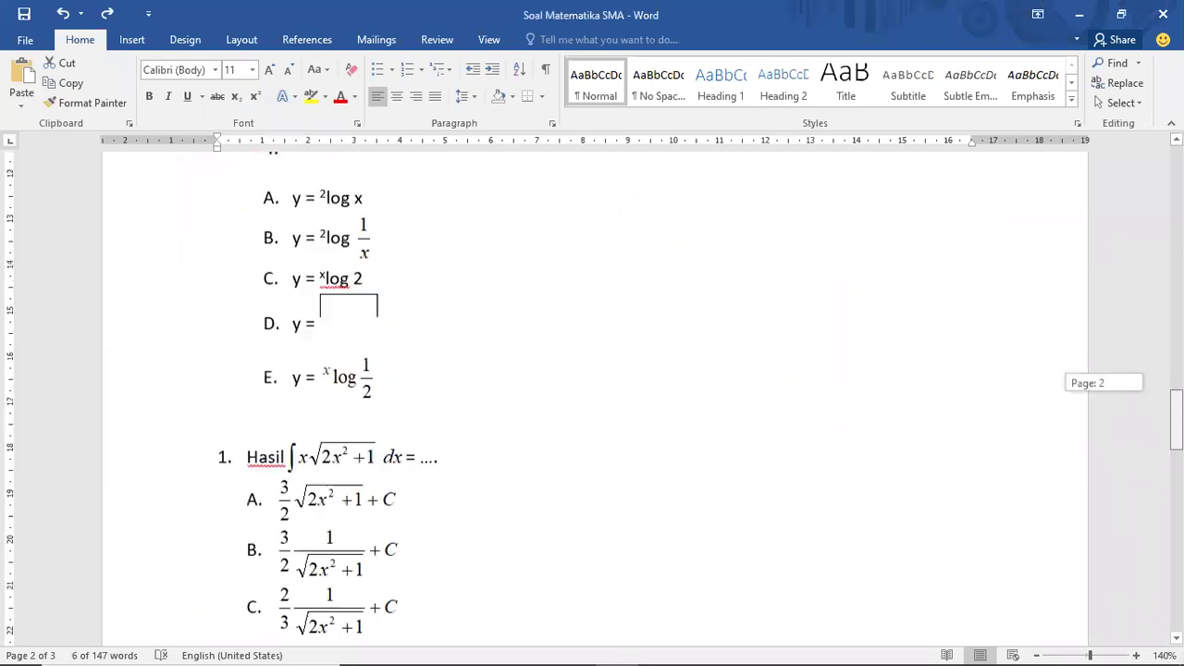
{"action": "scroll", "coordinate": [592, 398], "scroll_direction": "up", "scroll_amount": 4}
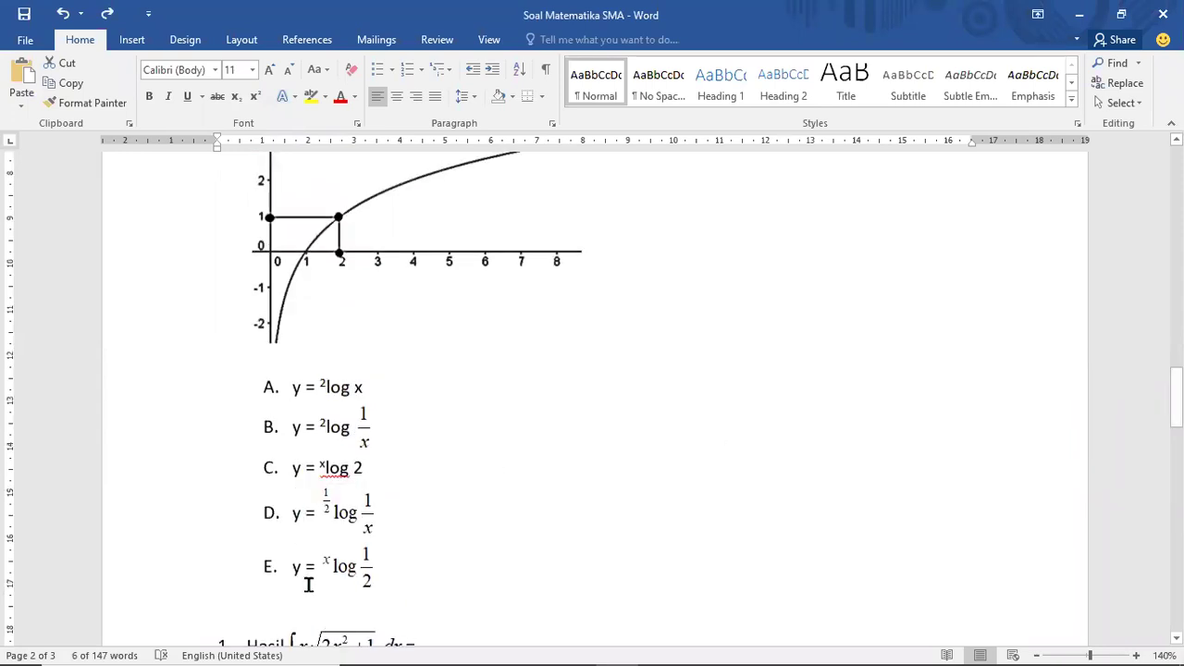
Return to the Google Forms quiz and attach the image "4A" to the graph question's first answer option
{"action": "left_click", "coordinate": [574, 649]}
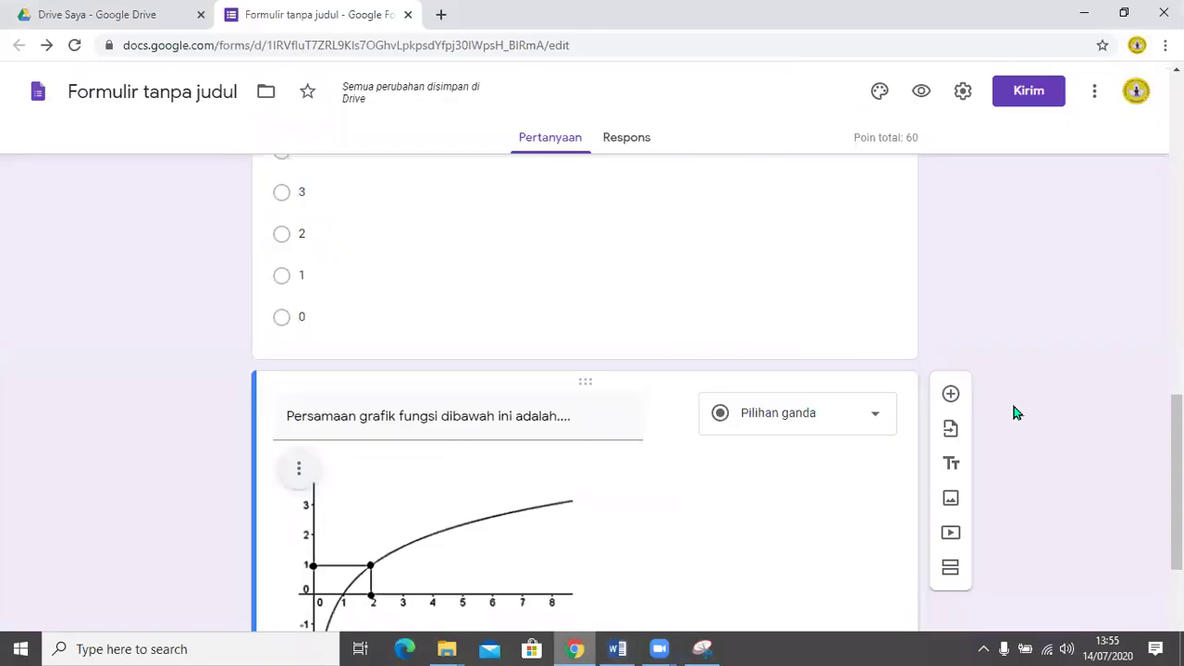
{"action": "scroll", "coordinate": [1013, 412], "scroll_direction": "down", "scroll_amount": 1}
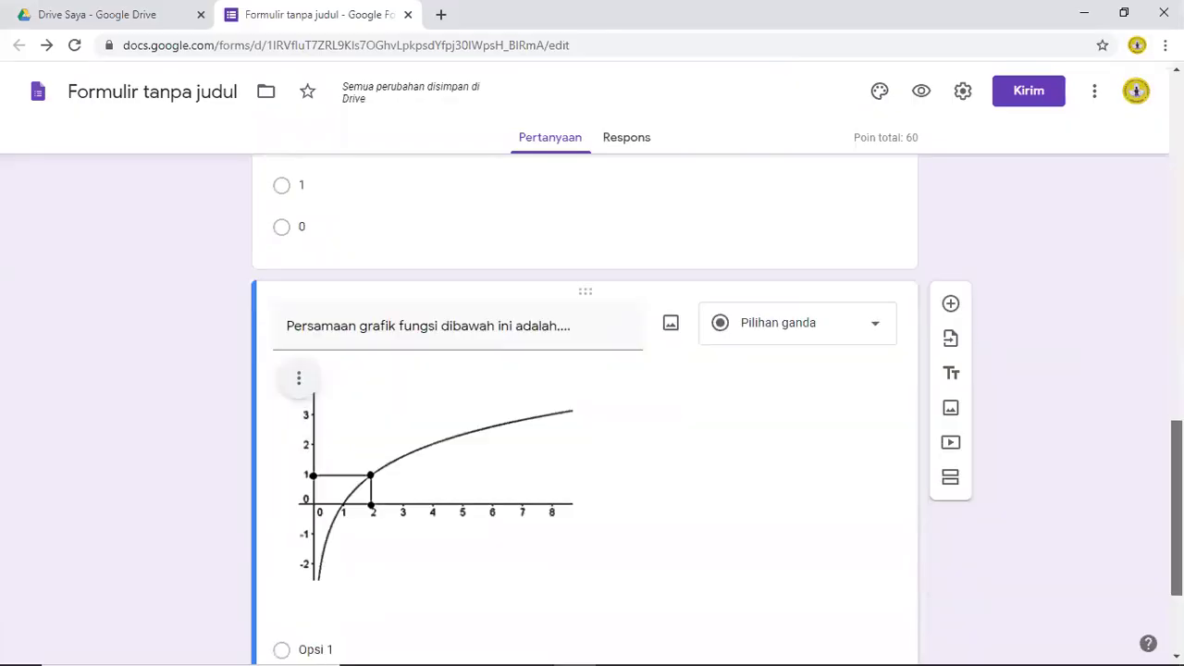
{"action": "scroll", "coordinate": [493, 306], "scroll_direction": "down", "scroll_amount": 1}
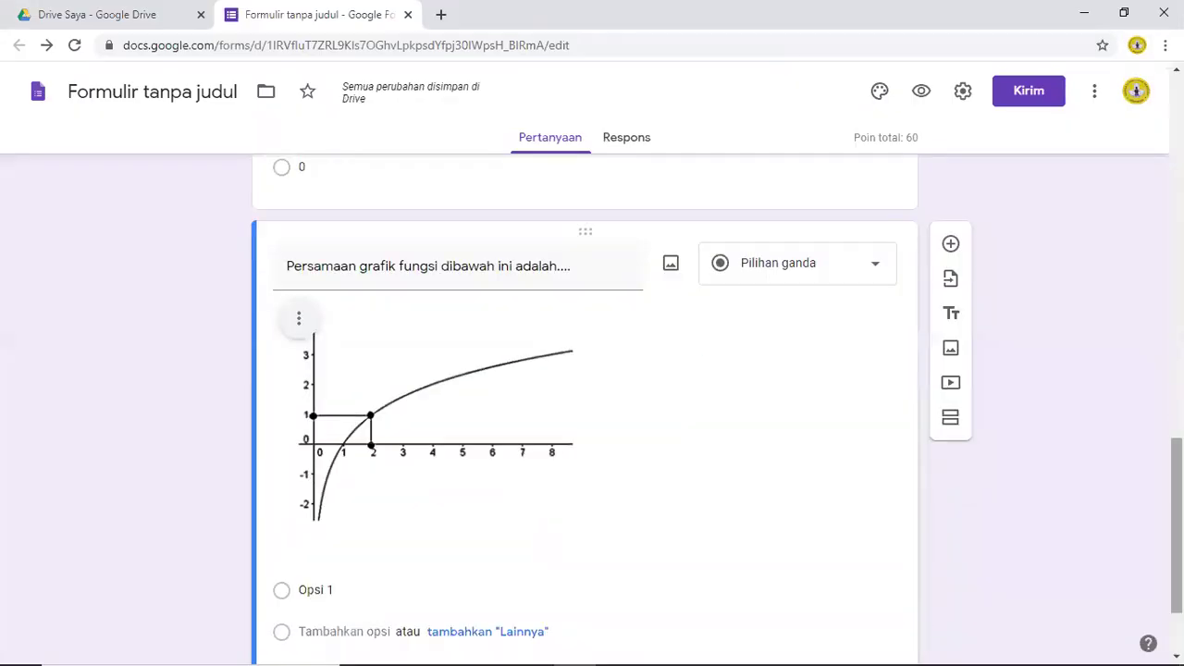
{"action": "scroll", "coordinate": [1035, 376], "scroll_direction": "down", "scroll_amount": 1}
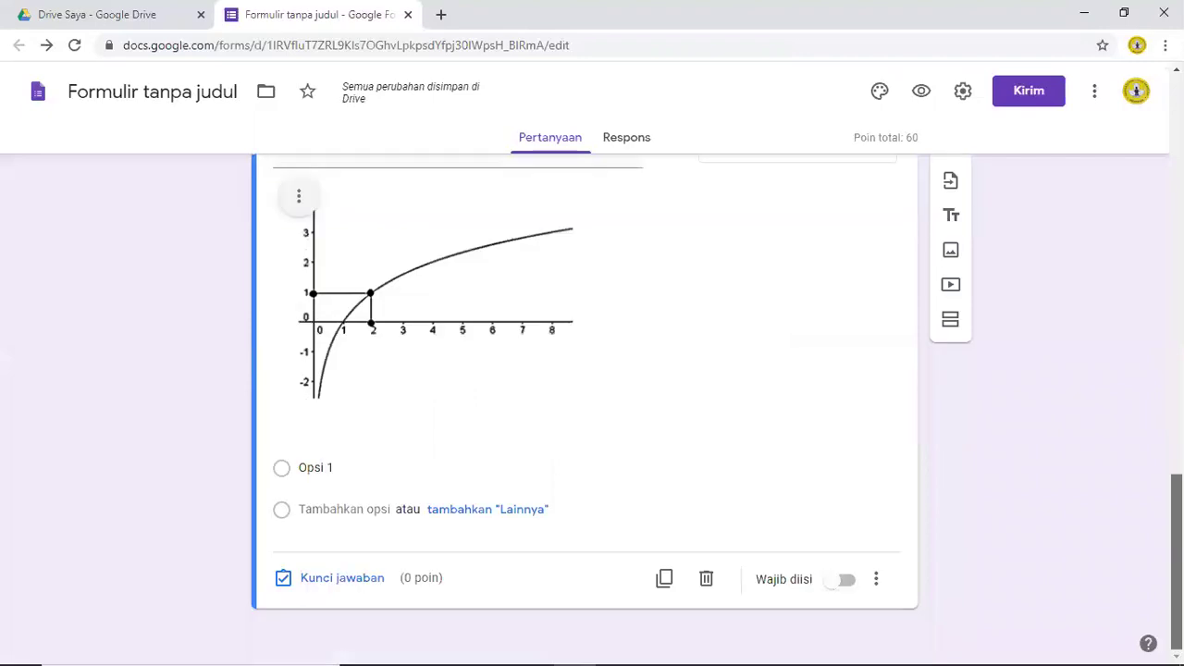
{"action": "left_click", "coordinate": [304, 469]}
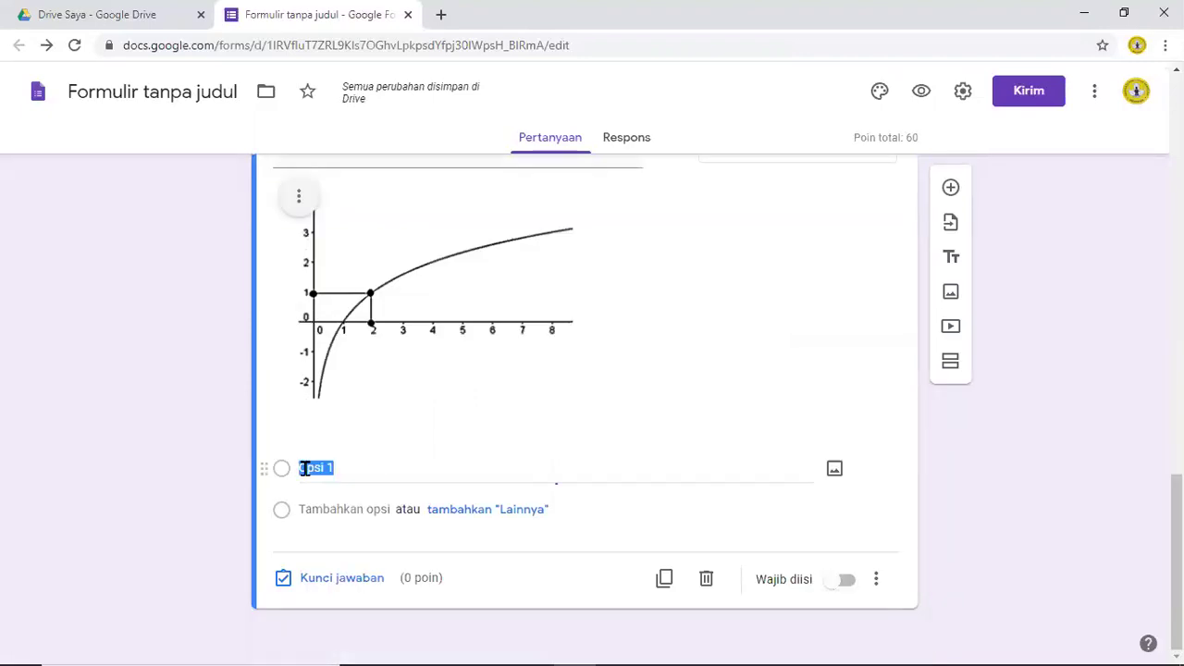
{"action": "left_click", "coordinate": [833, 470]}
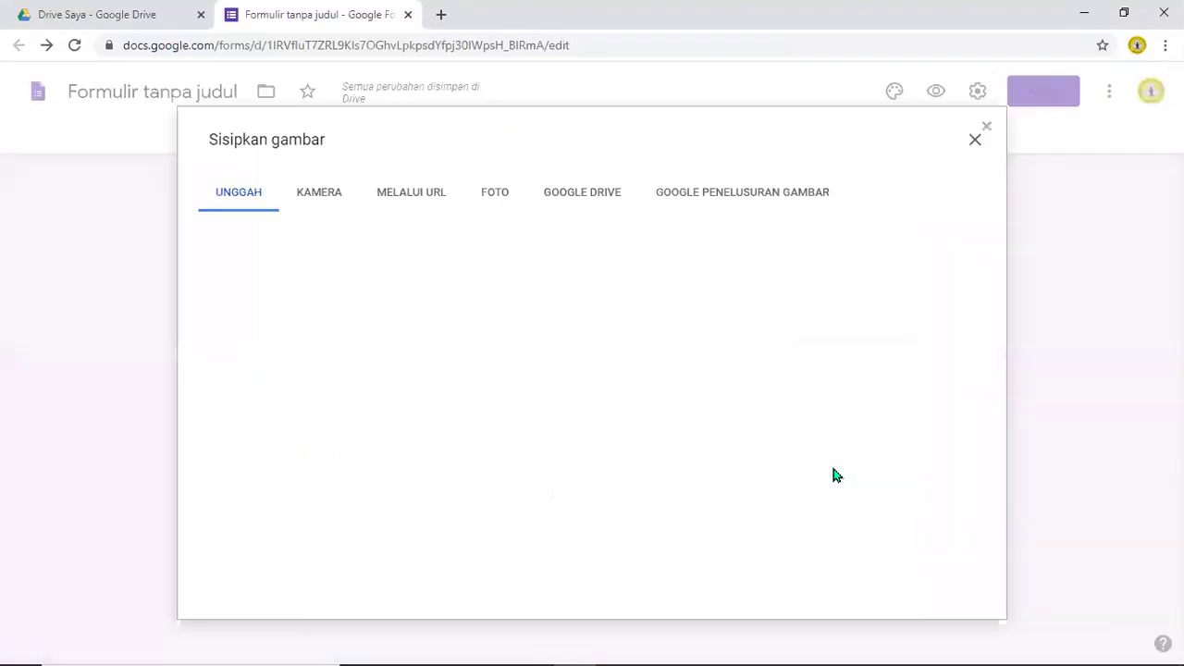
{"action": "left_click", "coordinate": [592, 471]}
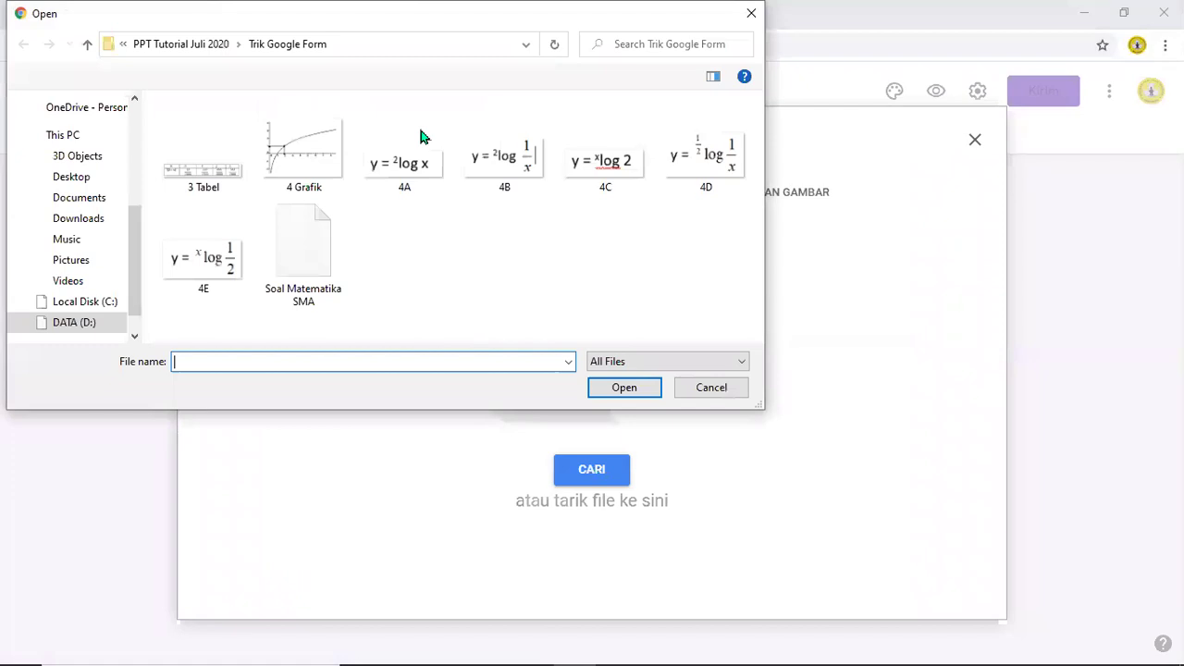
{"action": "left_click", "coordinate": [634, 393]}
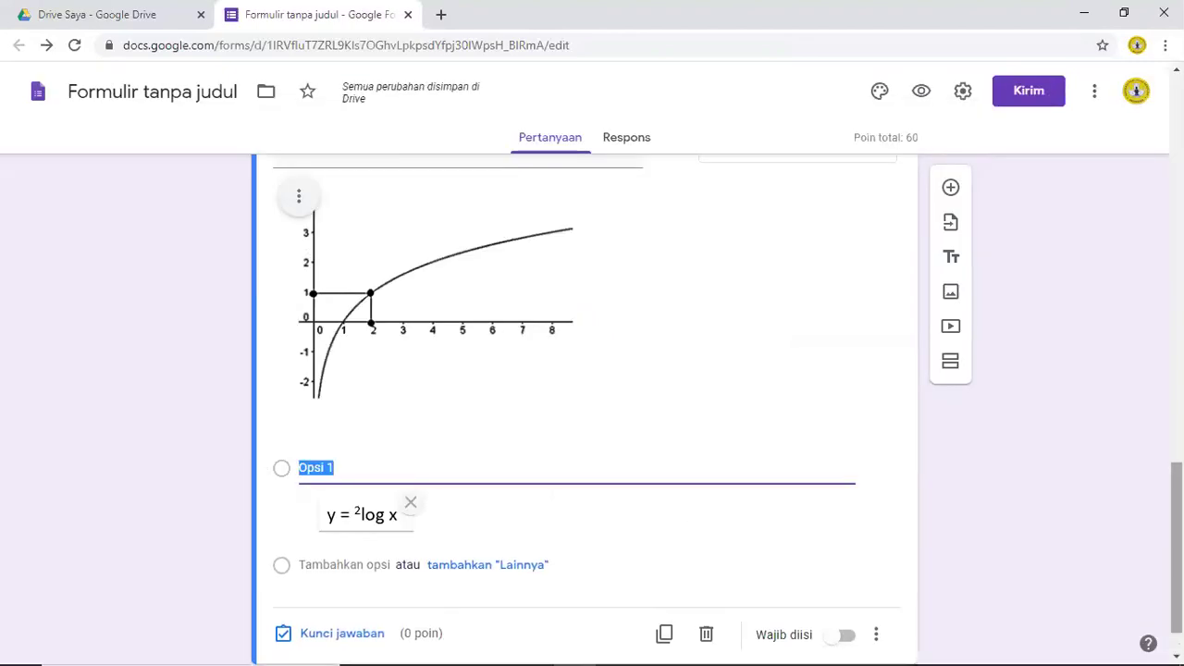
Add a second answer option to the graph question and attach the image "4B" to it
{"action": "scroll", "coordinate": [584, 407], "scroll_direction": "down", "scroll_amount": 1}
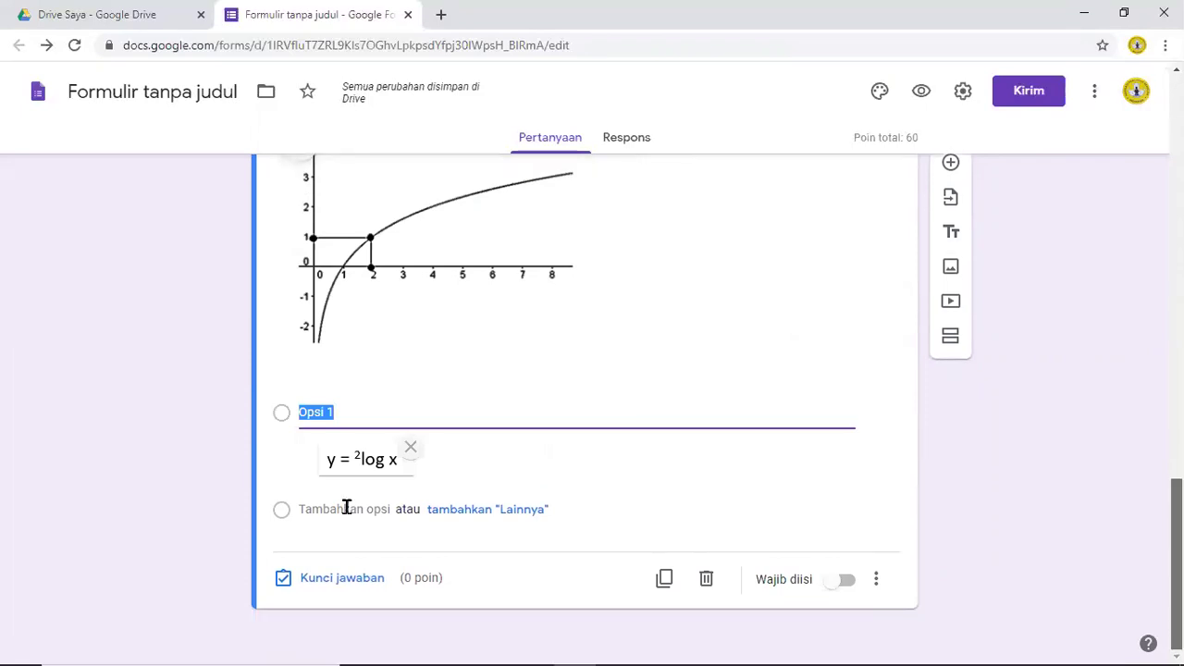
{"action": "left_click", "coordinate": [741, 509]}
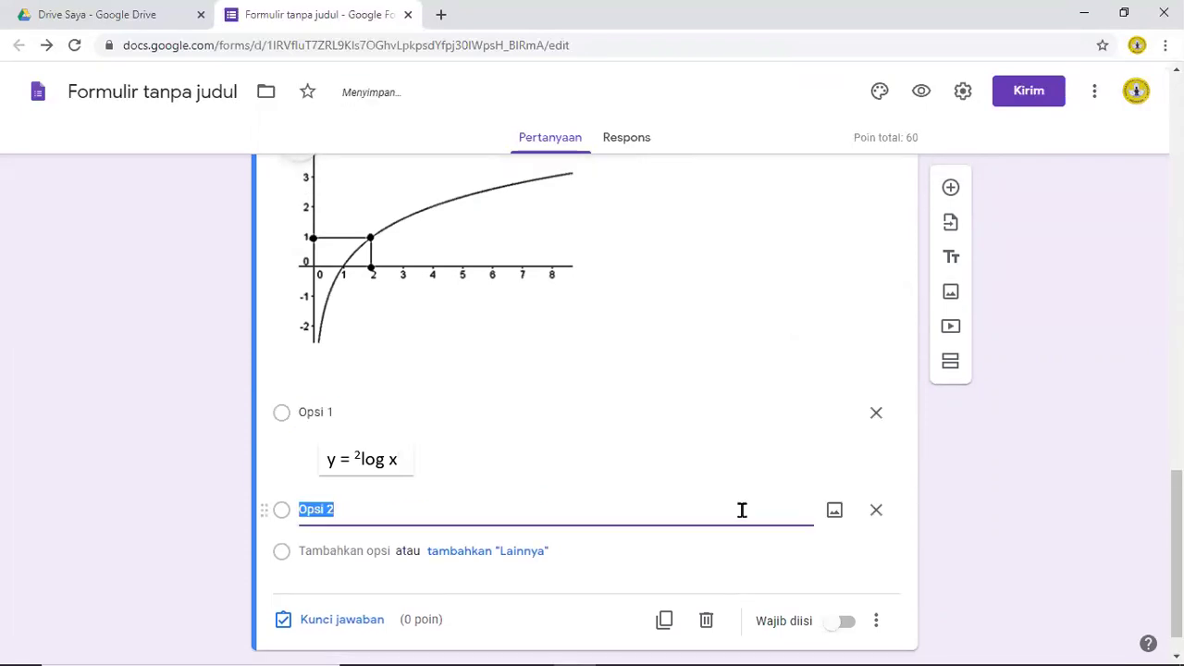
{"action": "left_click", "coordinate": [834, 510]}
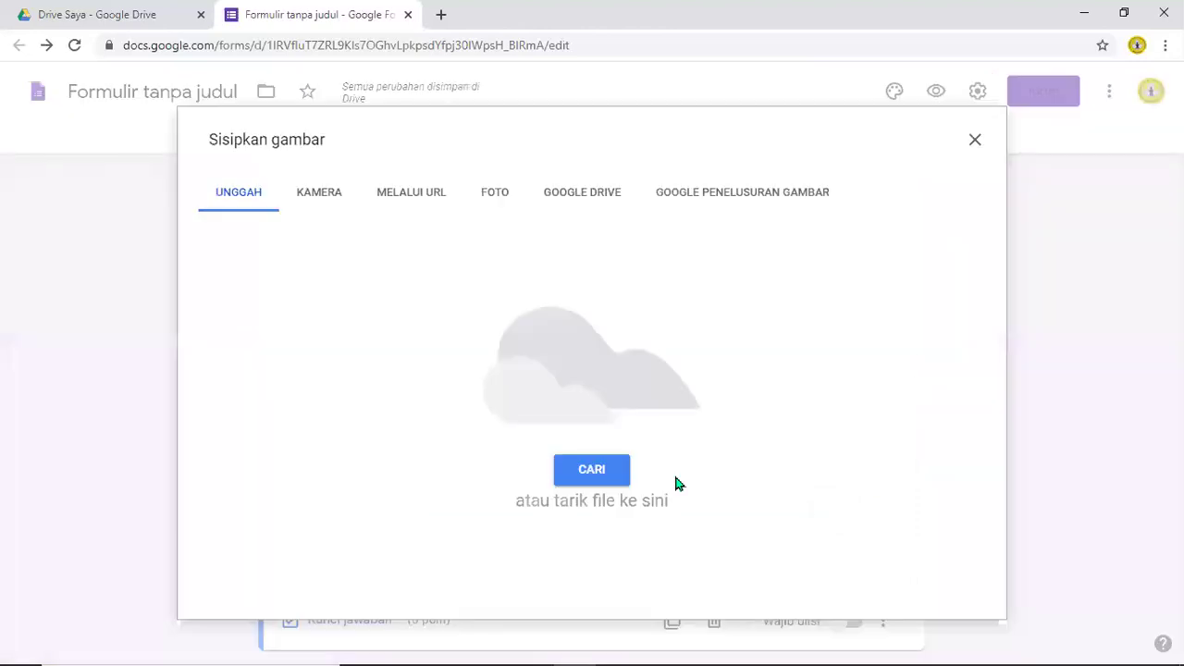
{"action": "left_click", "coordinate": [590, 476]}
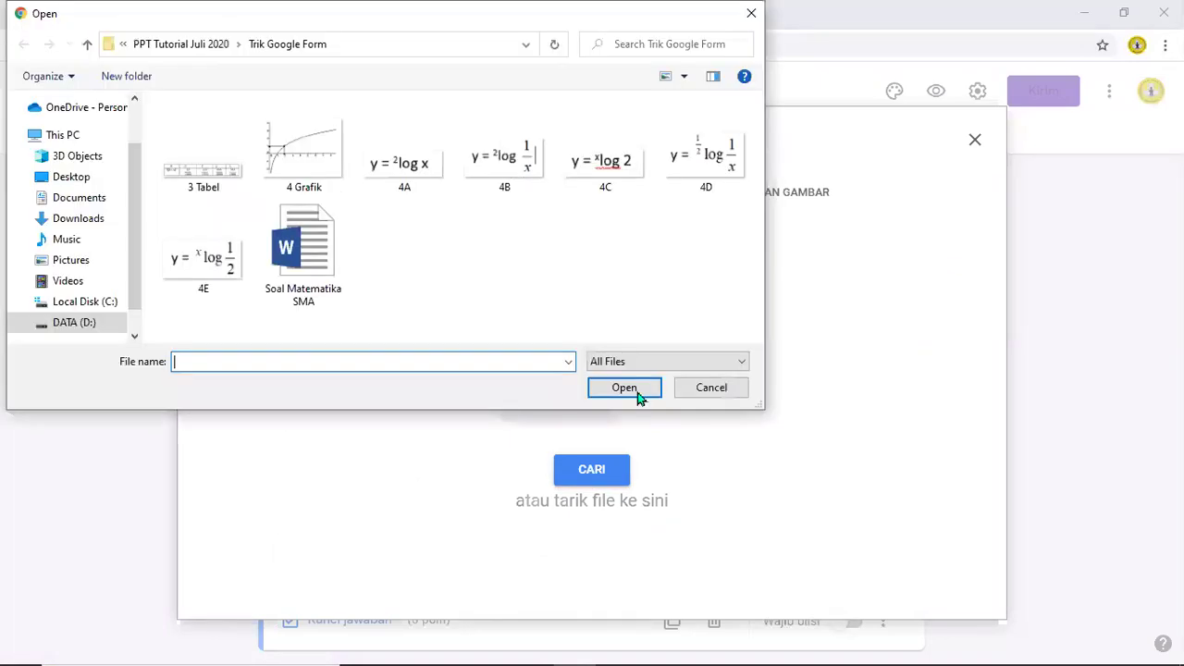
{"action": "left_click", "coordinate": [637, 394]}
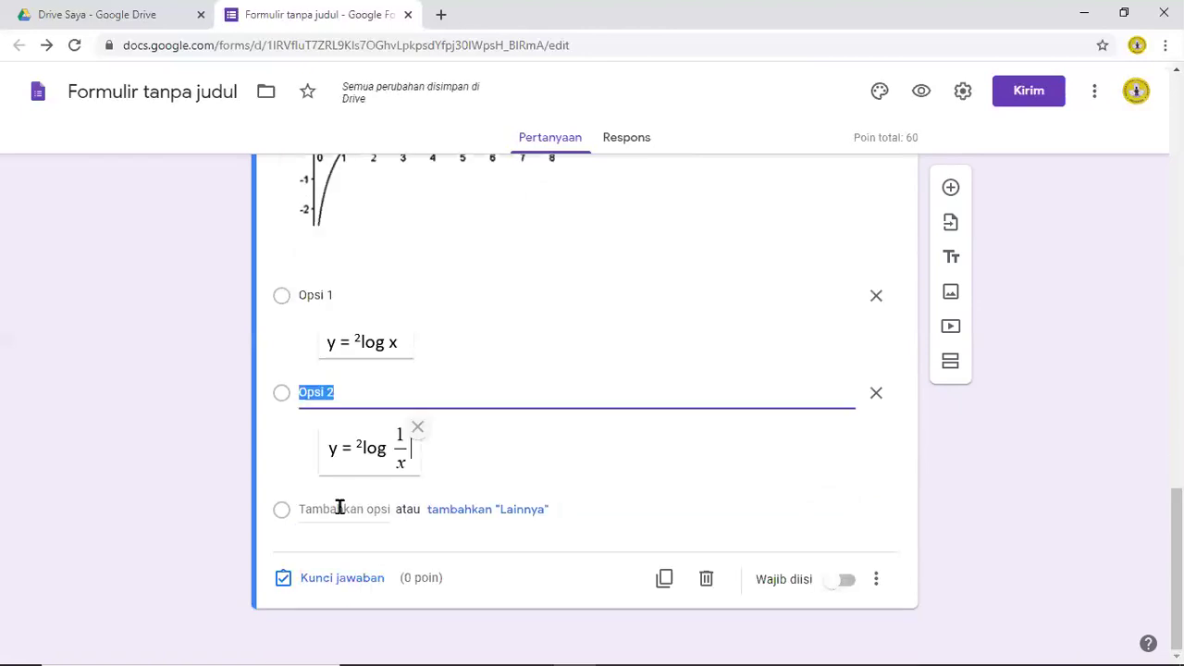
Add a third answer option to the graph question and attach the image "4C" to it
{"action": "key", "text": "Return"}
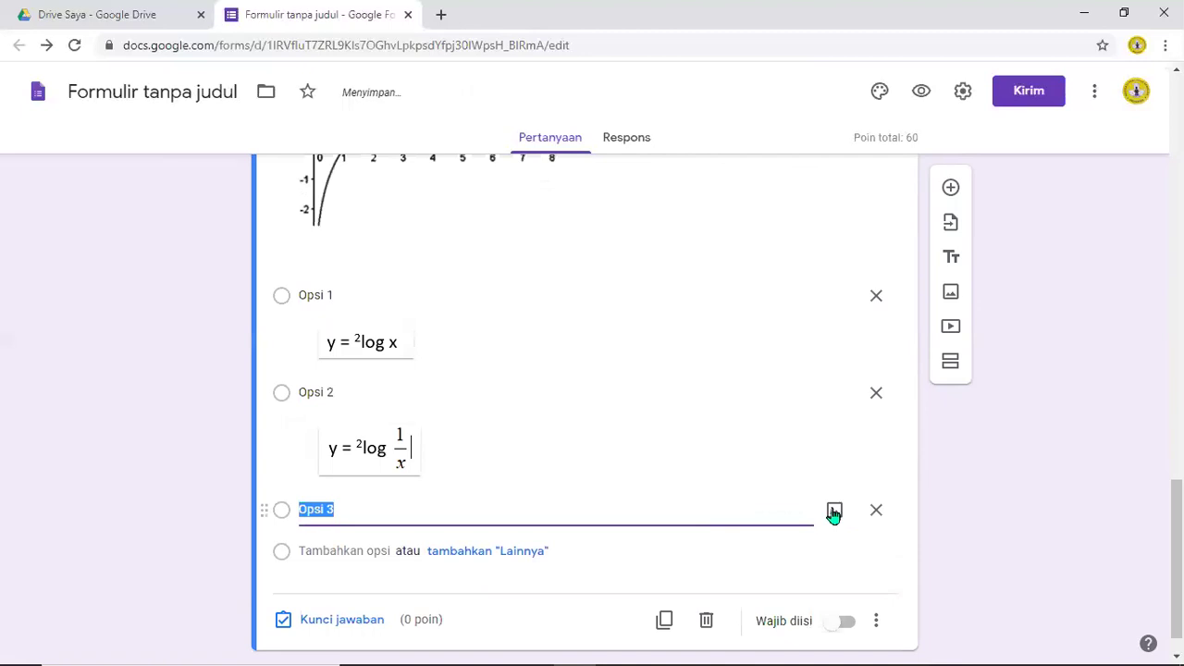
{"action": "left_click", "coordinate": [833, 511]}
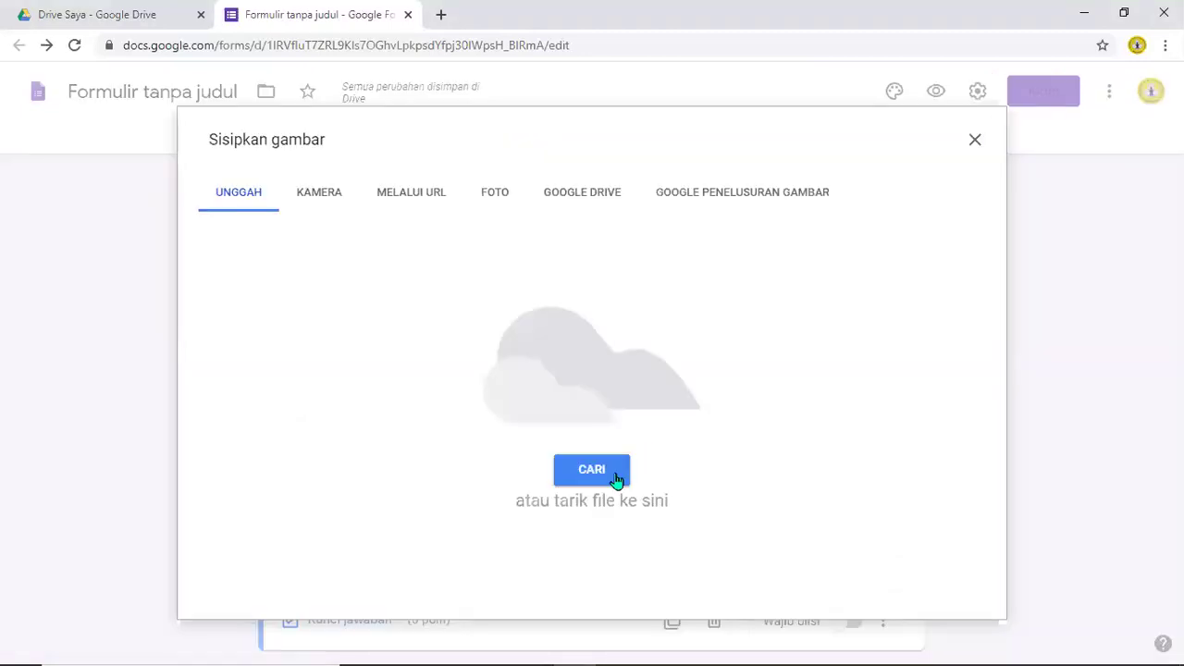
{"action": "left_click", "coordinate": [616, 475]}
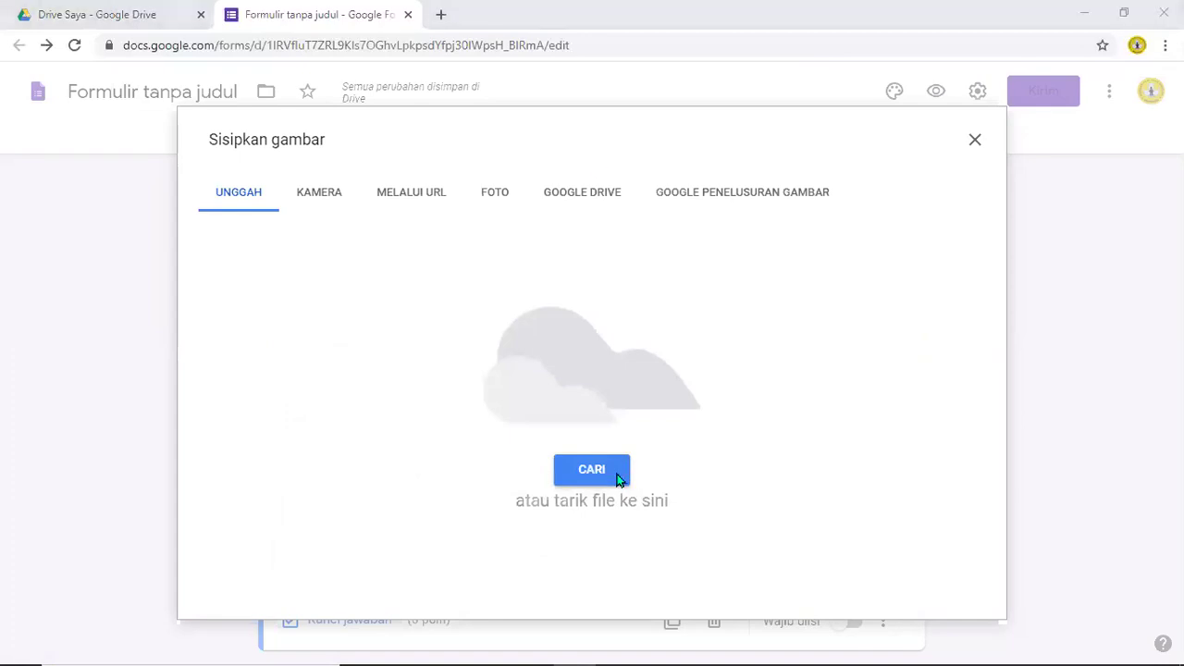
{"action": "left_click", "coordinate": [598, 165]}
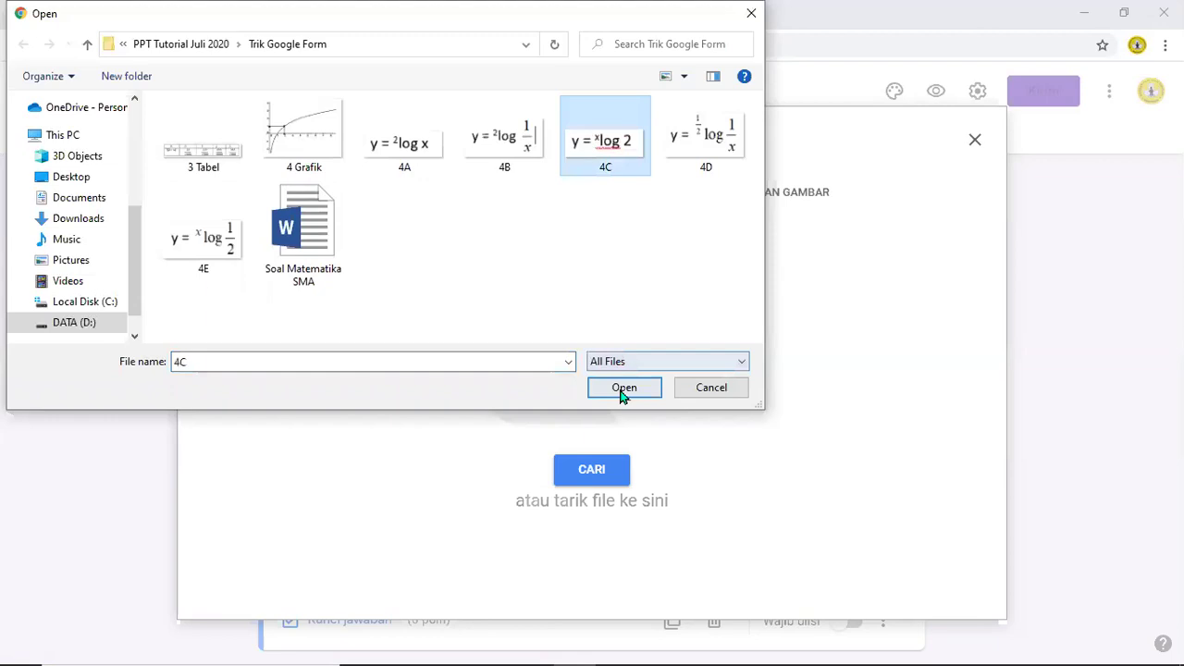
{"action": "left_click", "coordinate": [621, 388]}
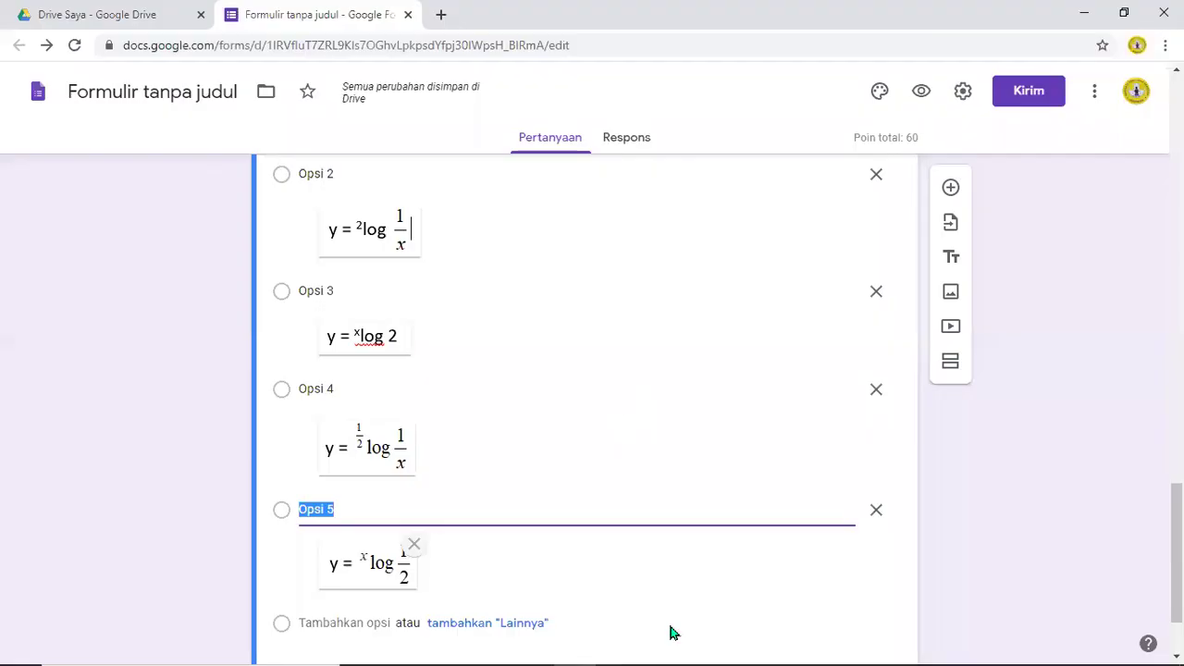
Check the graph question's five image options and add a new multiple-choice question below it
{"action": "scroll", "coordinate": [592, 407], "scroll_direction": "up", "scroll_amount": 2}
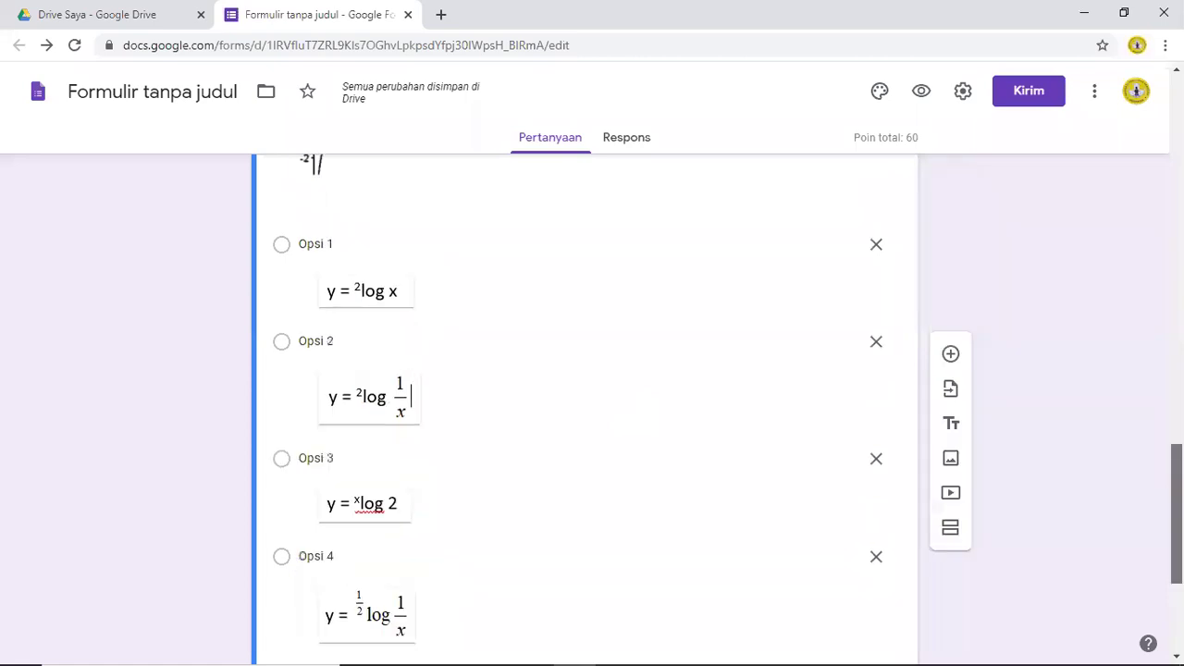
{"action": "scroll", "coordinate": [591, 407], "scroll_direction": "up", "scroll_amount": 1}
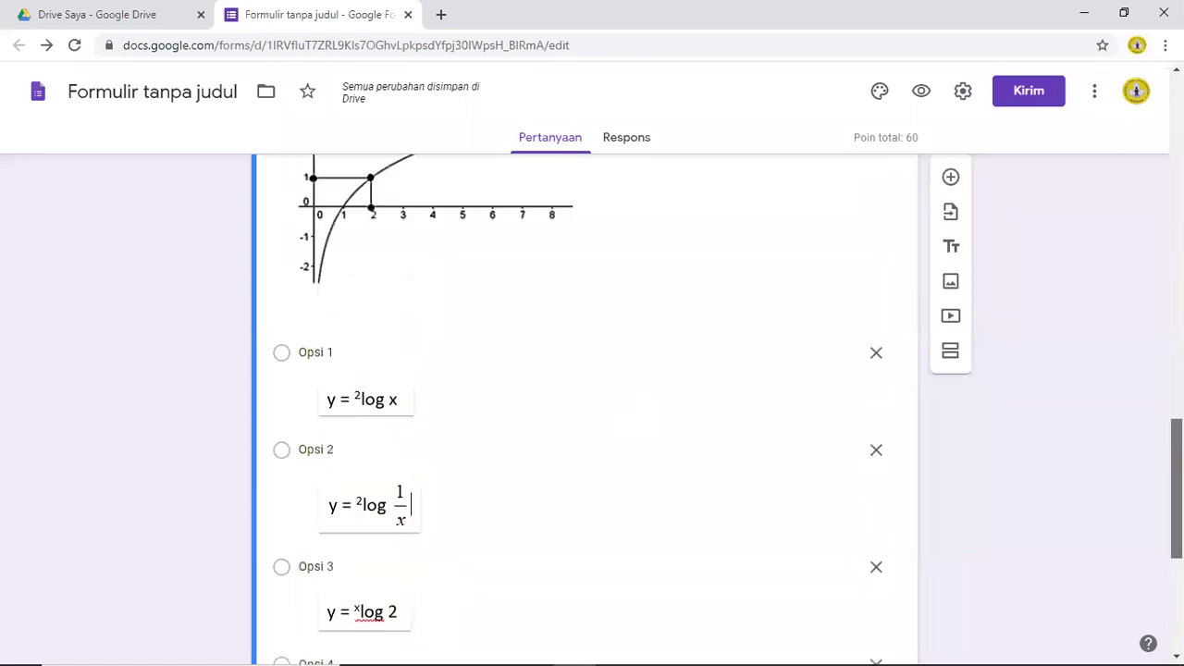
{"action": "scroll", "coordinate": [358, 281], "scroll_direction": "down", "scroll_amount": 1}
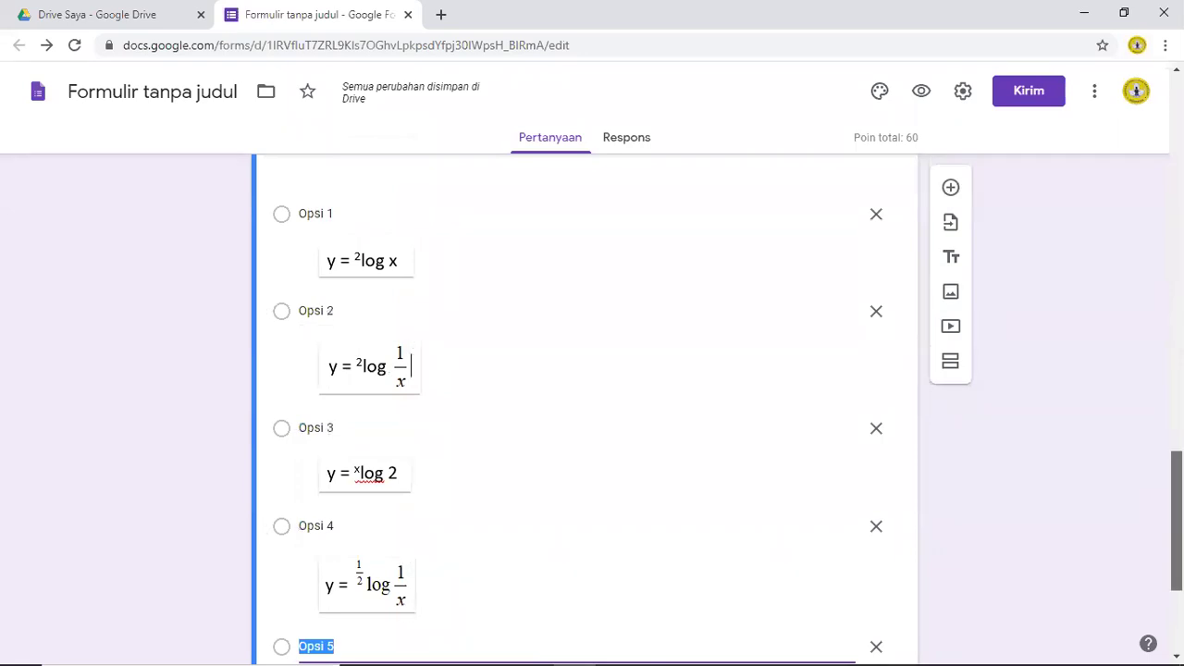
{"action": "left_click_drag", "start_coordinate": [1176, 521], "coordinate": [1177, 574]}
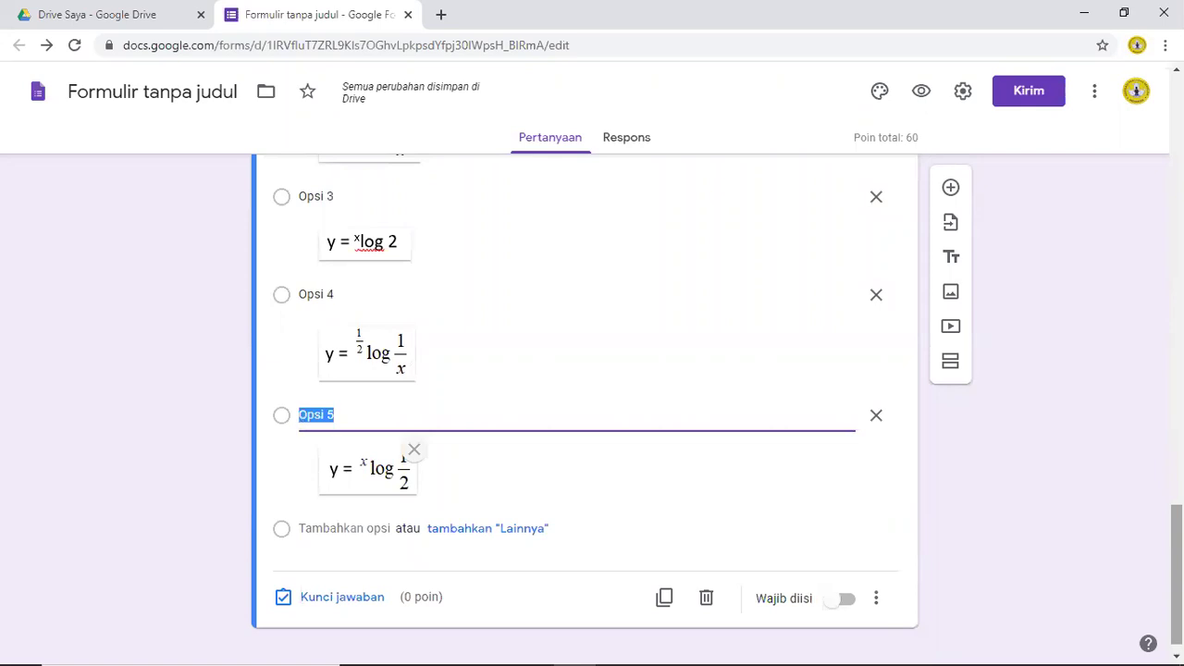
{"action": "scroll", "coordinate": [717, 404], "scroll_direction": "down", "scroll_amount": 1}
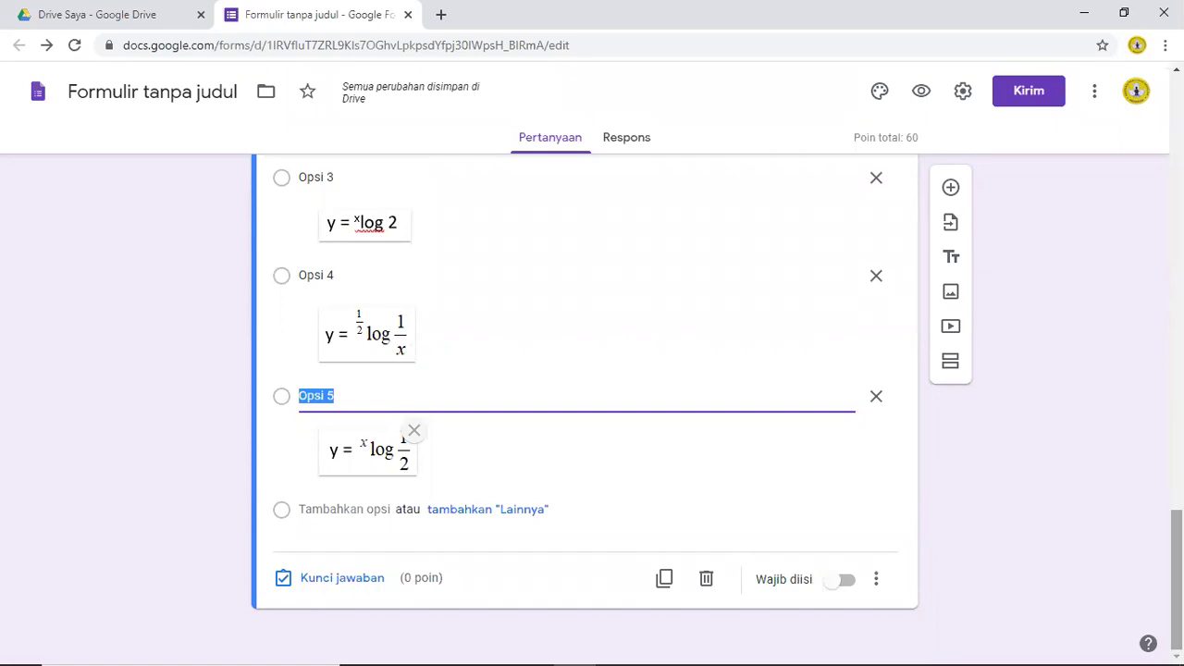
{"action": "scroll", "coordinate": [584, 407], "scroll_direction": "up", "scroll_amount": 10}
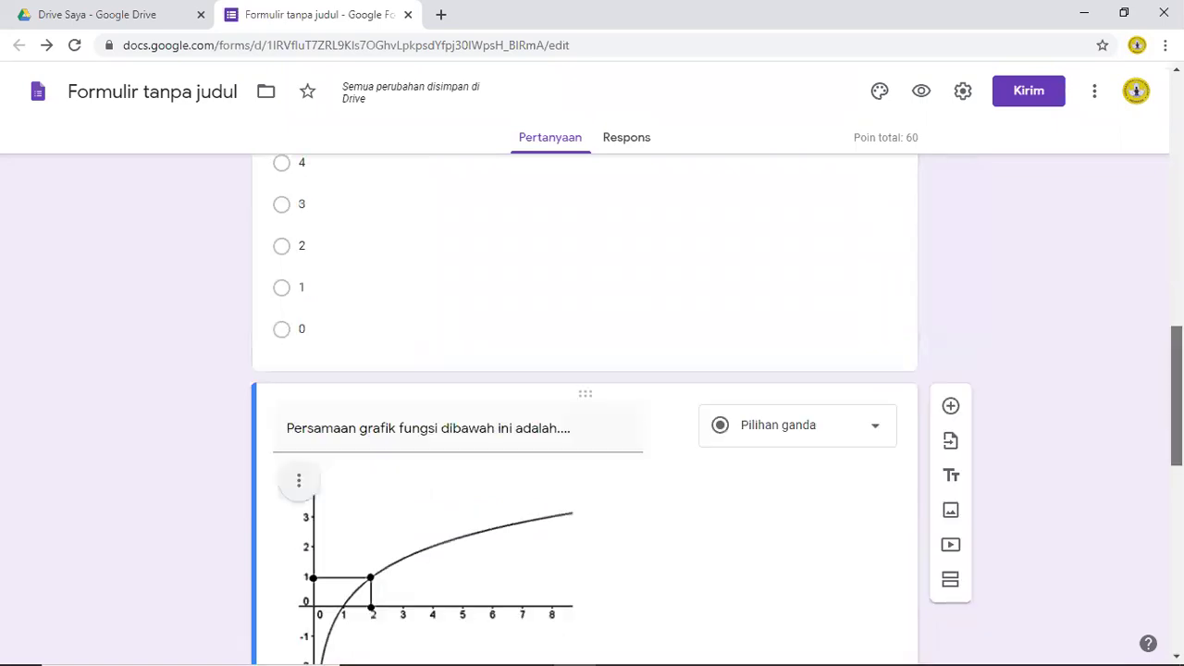
{"action": "scroll", "coordinate": [1086, 374], "scroll_direction": "down", "scroll_amount": 1}
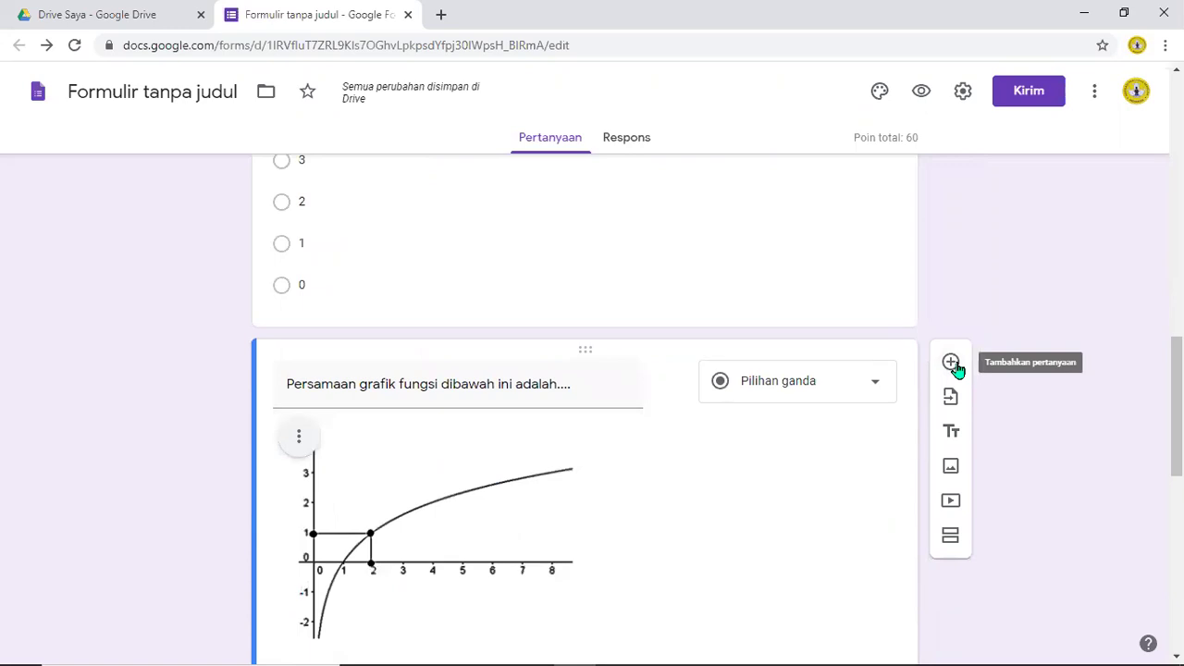
{"action": "left_click", "coordinate": [950, 362]}
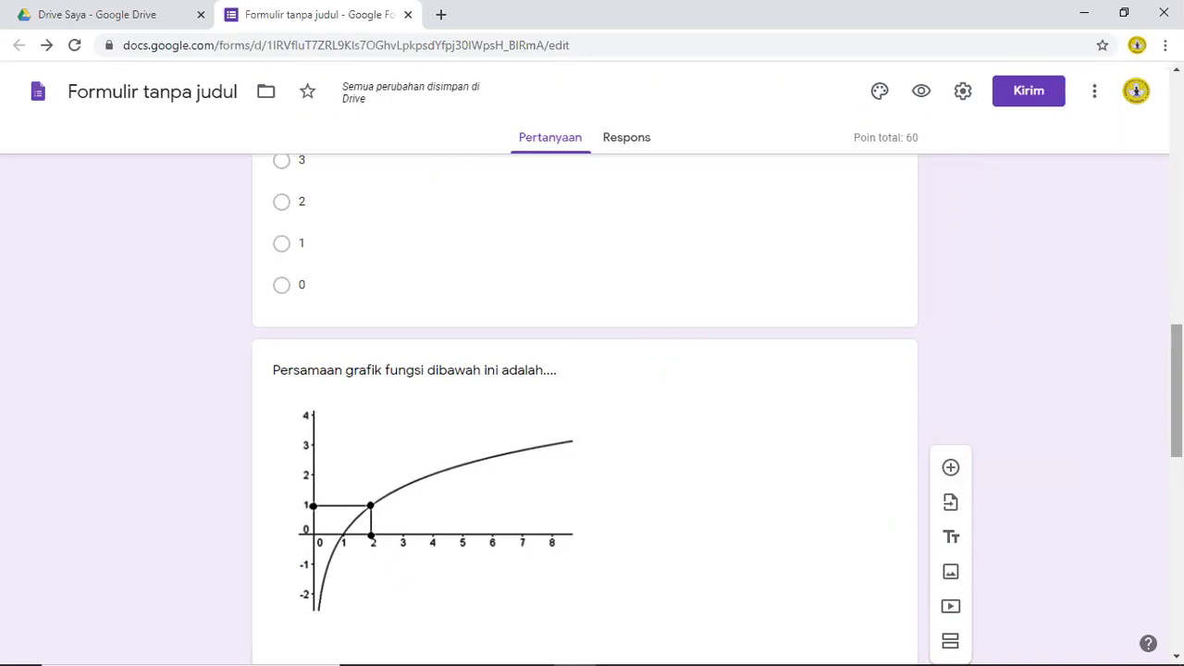
{"action": "scroll", "coordinate": [392, 416], "scroll_direction": "down", "scroll_amount": 10}
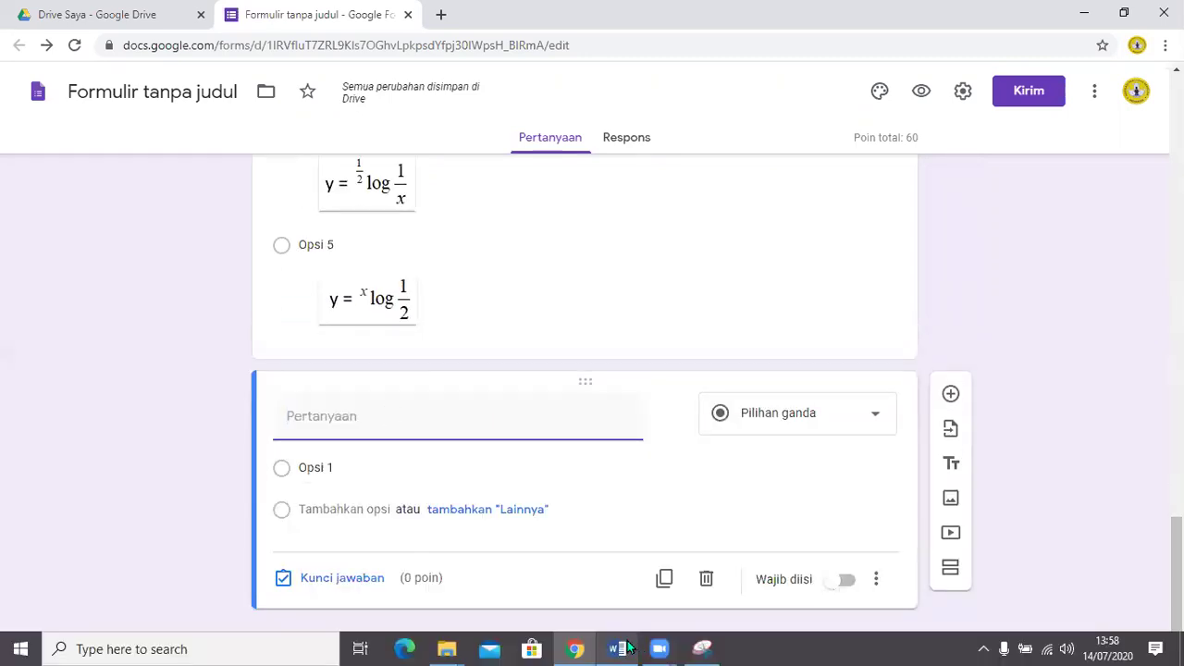
Switch to the Word document, snip the integral question beginning "Hasil", and save it as "5" in the Trik Google Form folder
{"action": "left_click", "coordinate": [618, 648]}
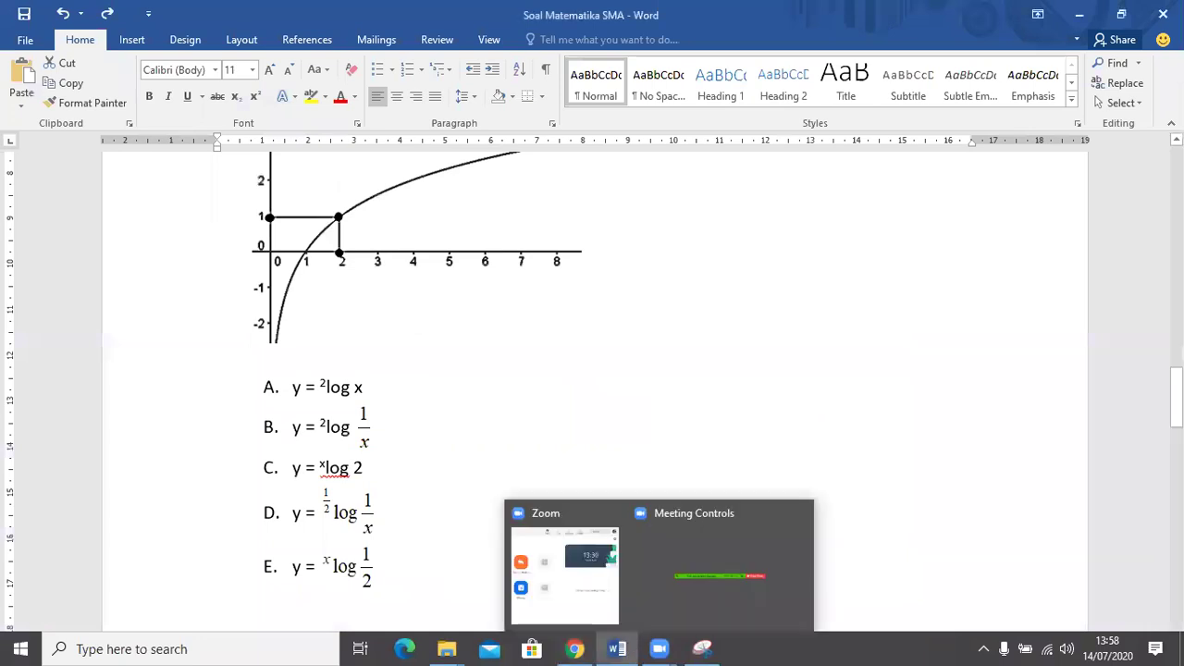
{"action": "scroll", "coordinate": [577, 286], "scroll_direction": "down", "scroll_amount": 7}
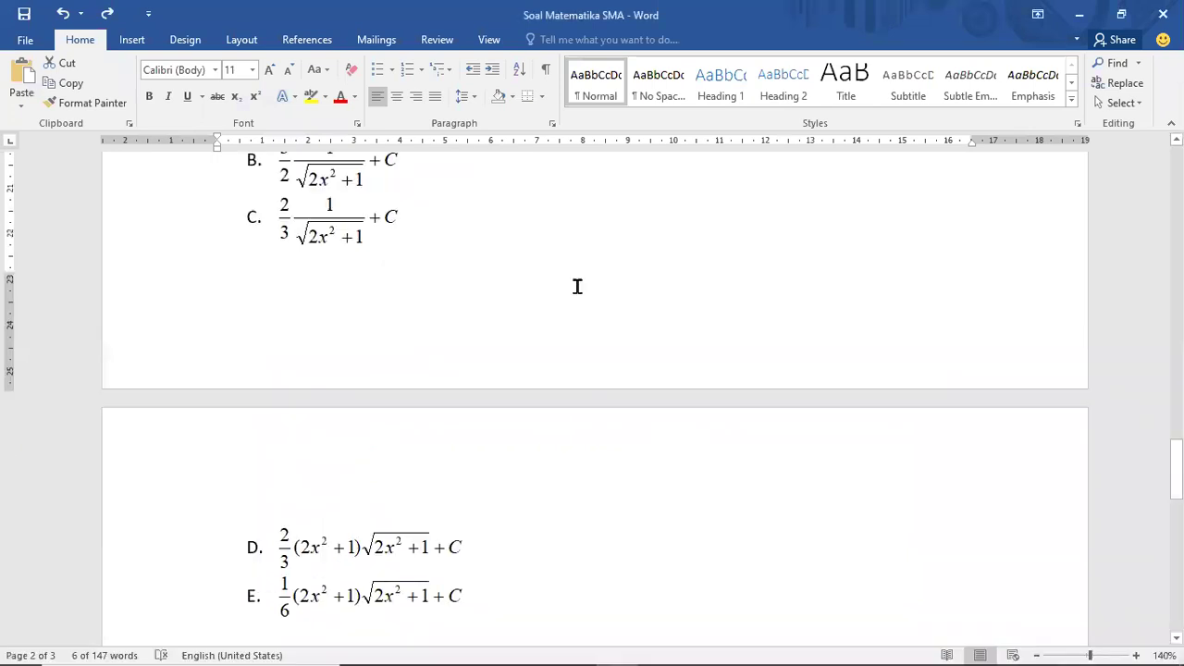
{"action": "left_click_drag", "start_coordinate": [1176, 464], "coordinate": [1176, 423]}
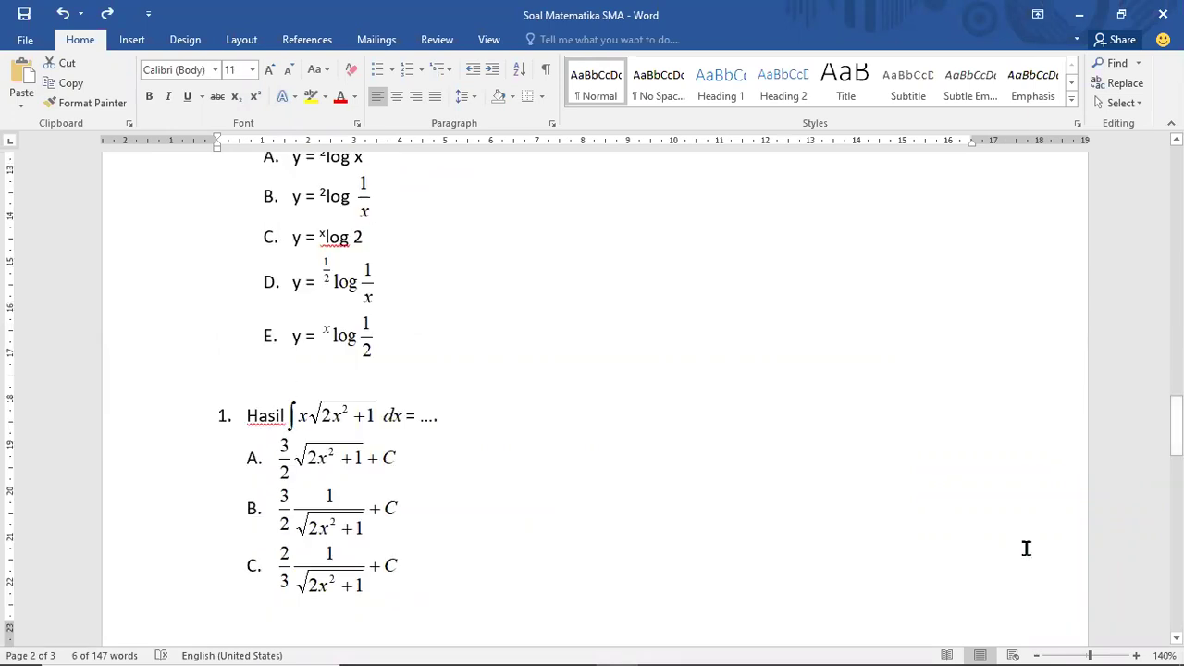
{"action": "left_click", "coordinate": [1139, 649]}
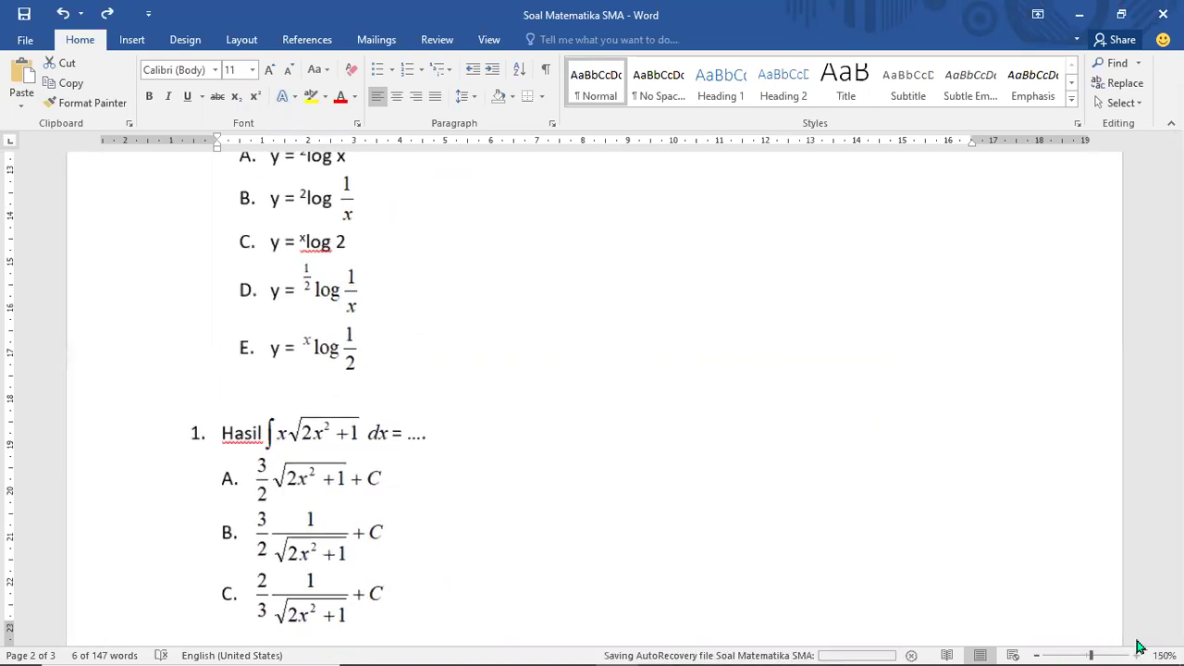
{"action": "left_click", "coordinate": [1138, 647]}
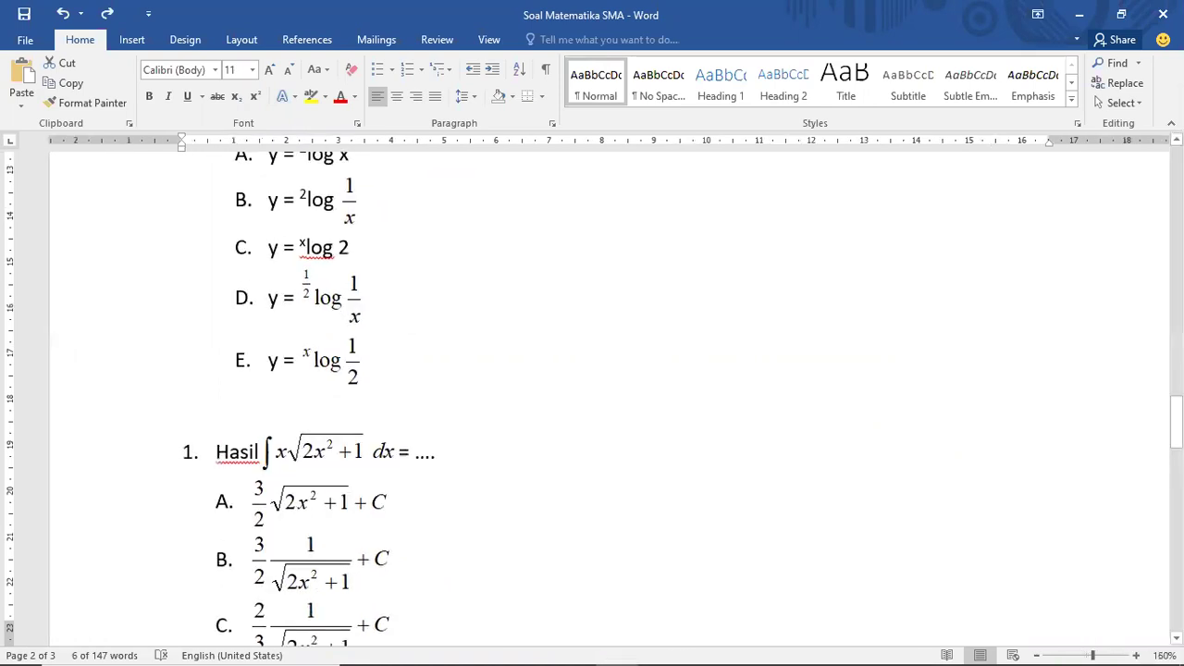
{"action": "left_click_drag", "start_coordinate": [1177, 408], "coordinate": [1176, 432]}
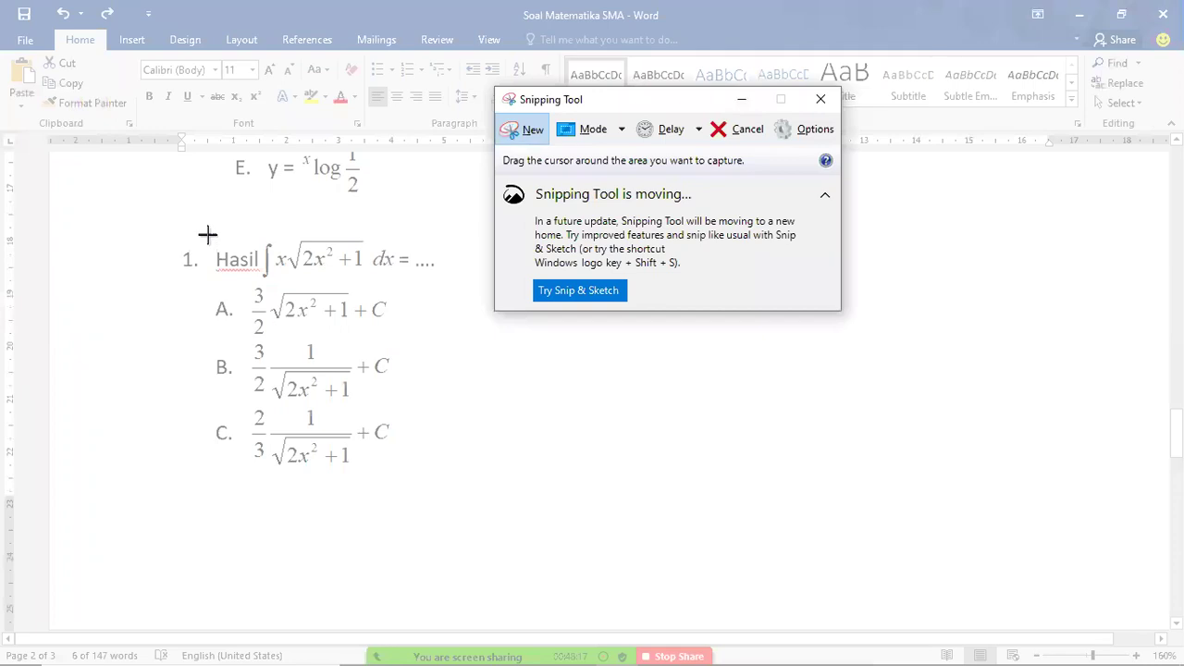
{"action": "left_click_drag", "start_coordinate": [207, 234], "coordinate": [444, 285]}
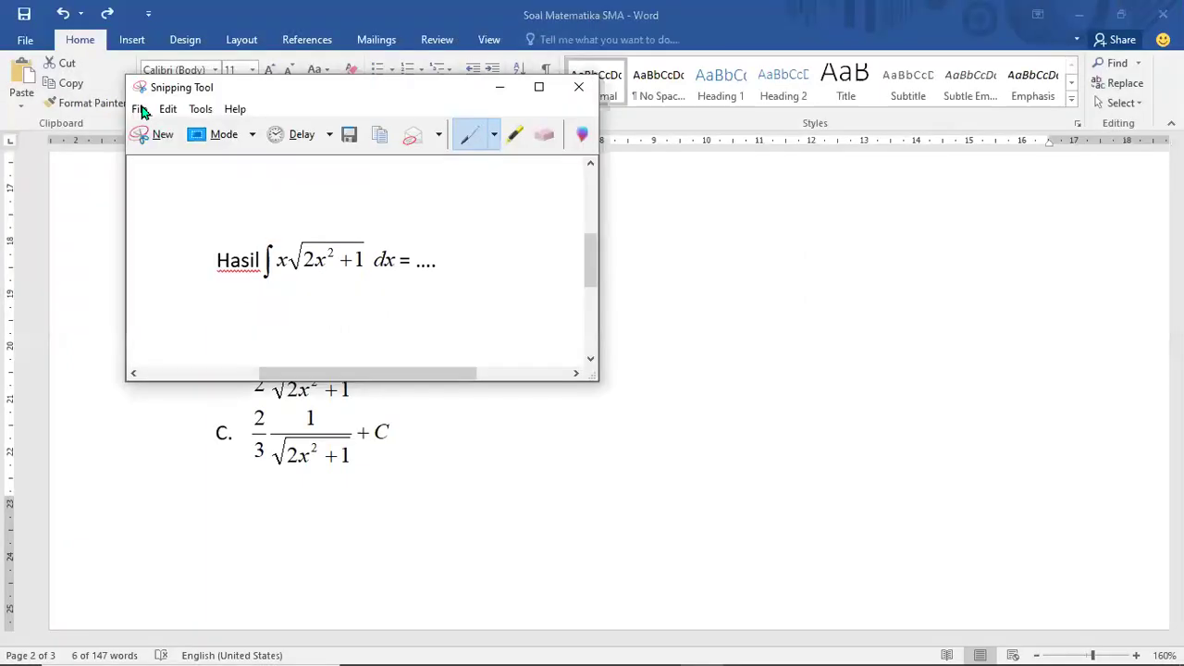
{"action": "left_click", "coordinate": [140, 110]}
{"action": "left_click", "coordinate": [189, 157]}
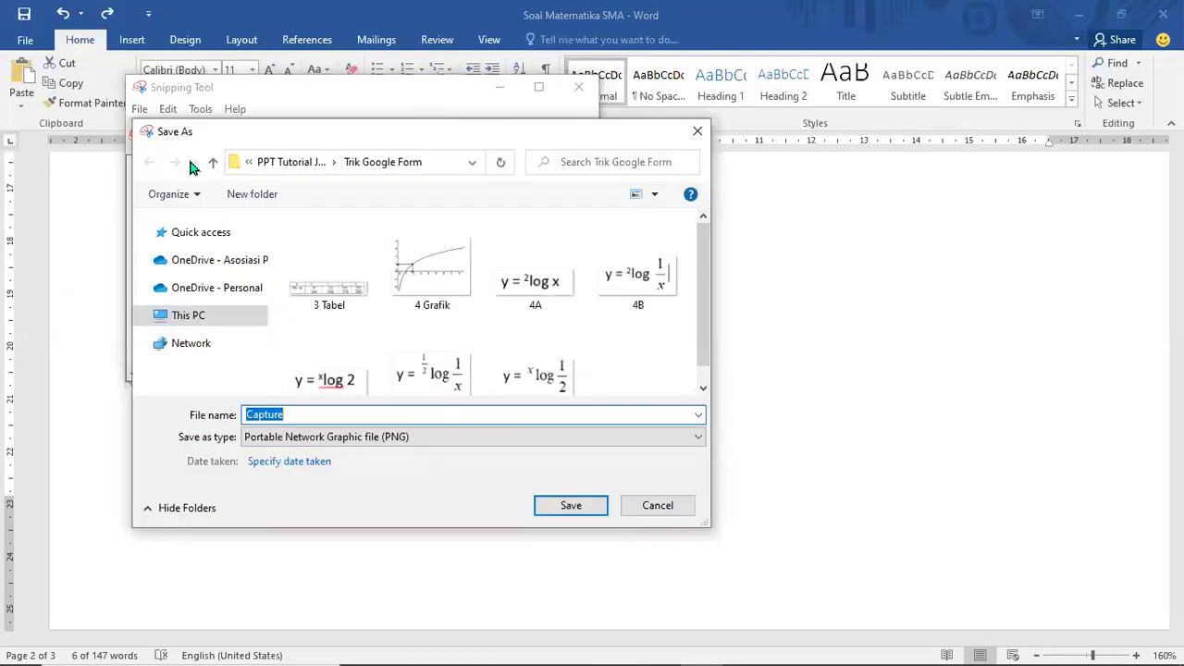
{"action": "type", "text": "5"}
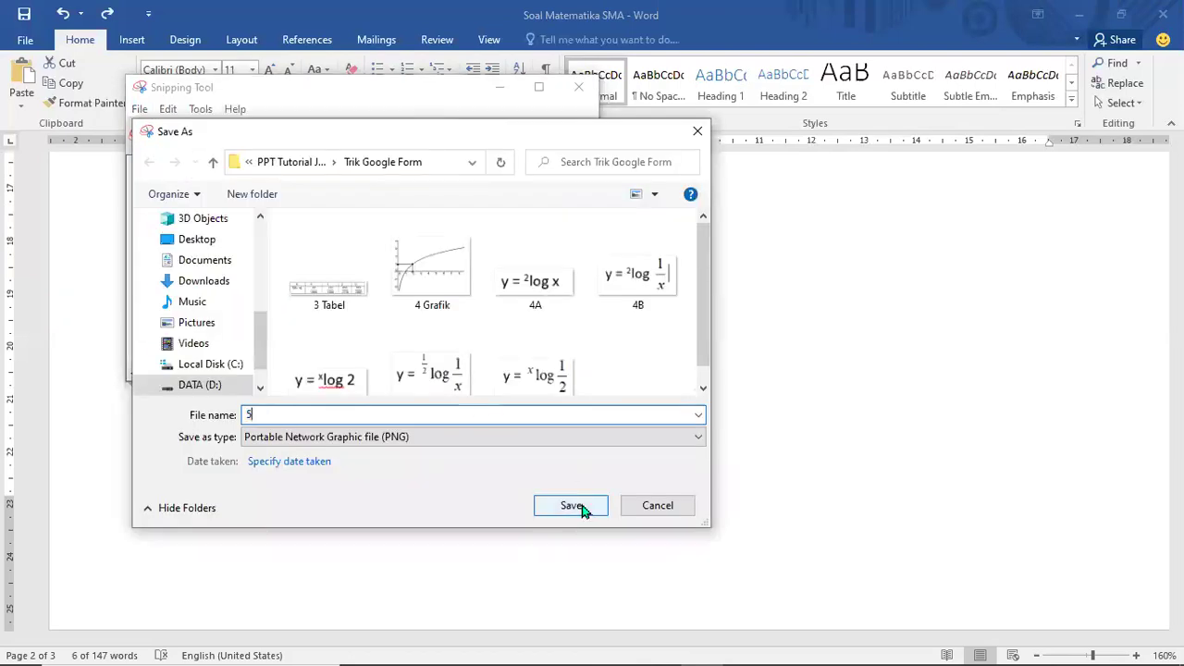
{"action": "left_click", "coordinate": [582, 506]}
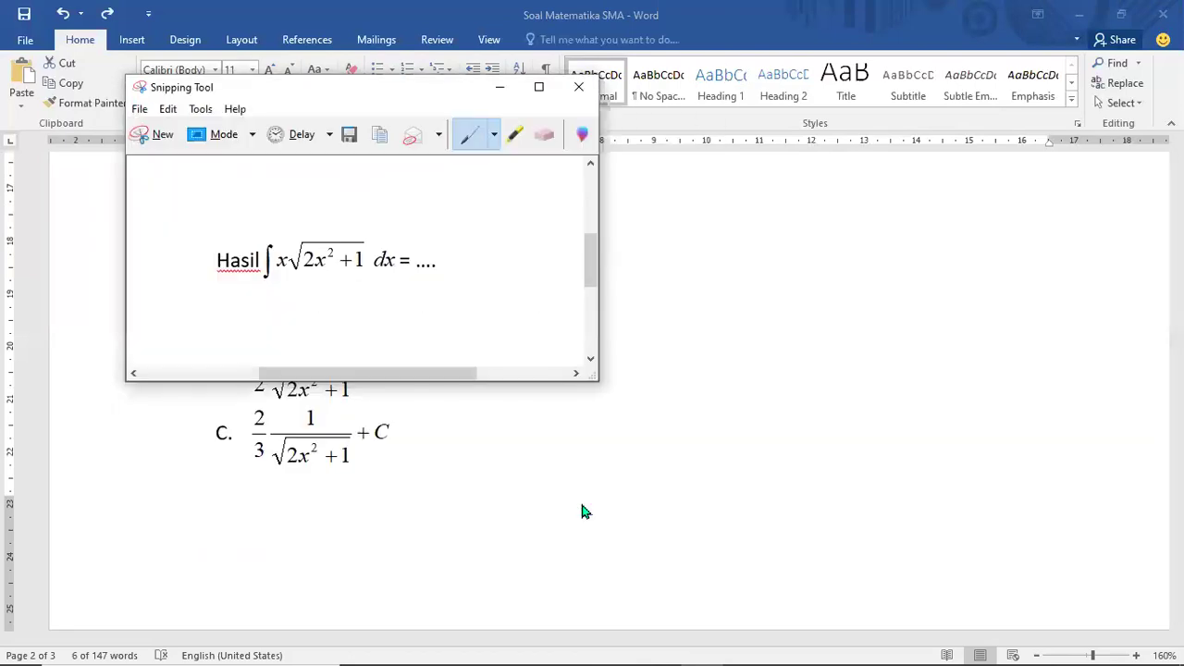
Snip the formula of the integral question's answer option A and save it as "5A" in the same folder
{"action": "left_click", "coordinate": [153, 141]}
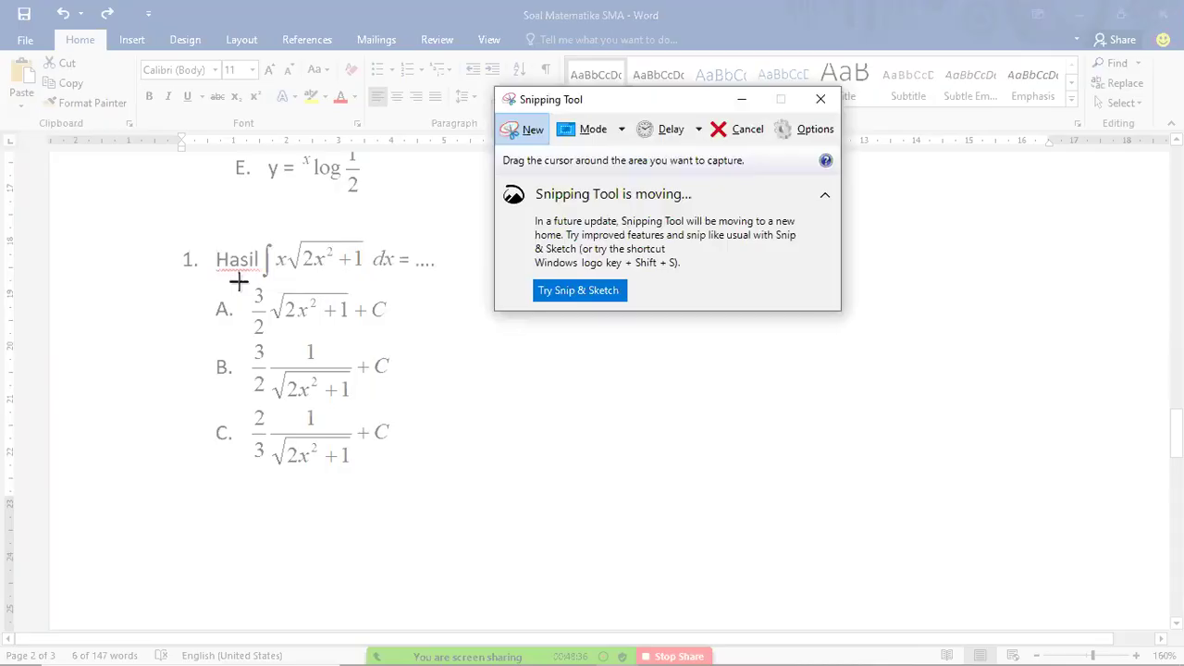
{"action": "left_click_drag", "start_coordinate": [239, 282], "coordinate": [400, 338]}
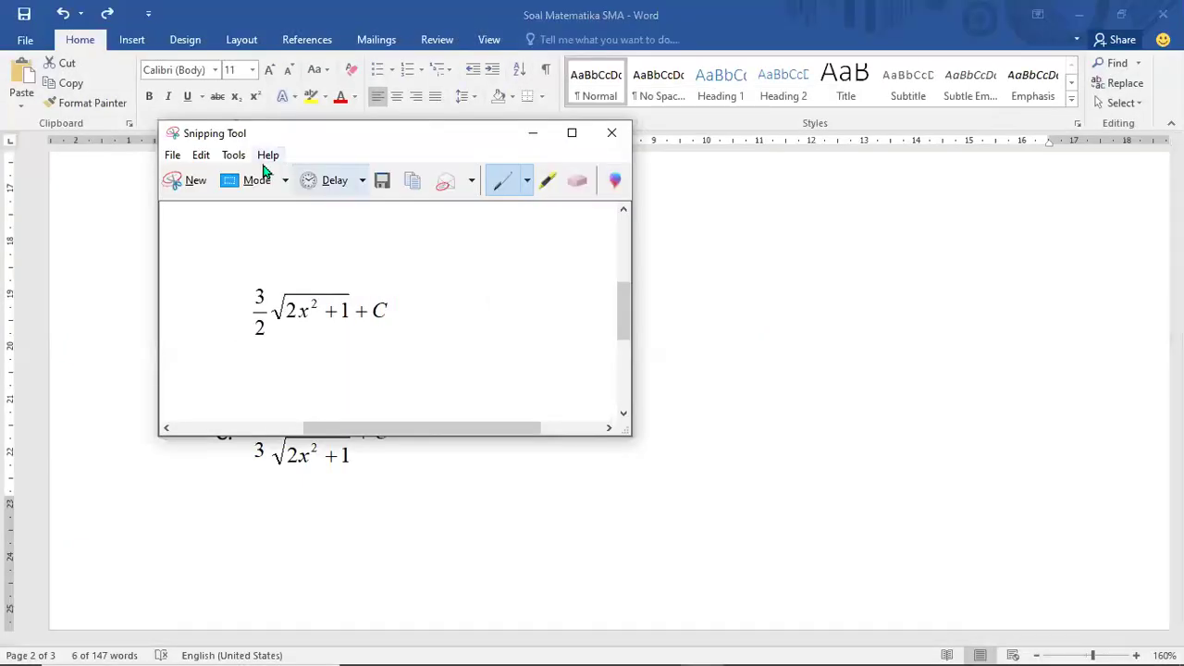
{"action": "left_click", "coordinate": [175, 155]}
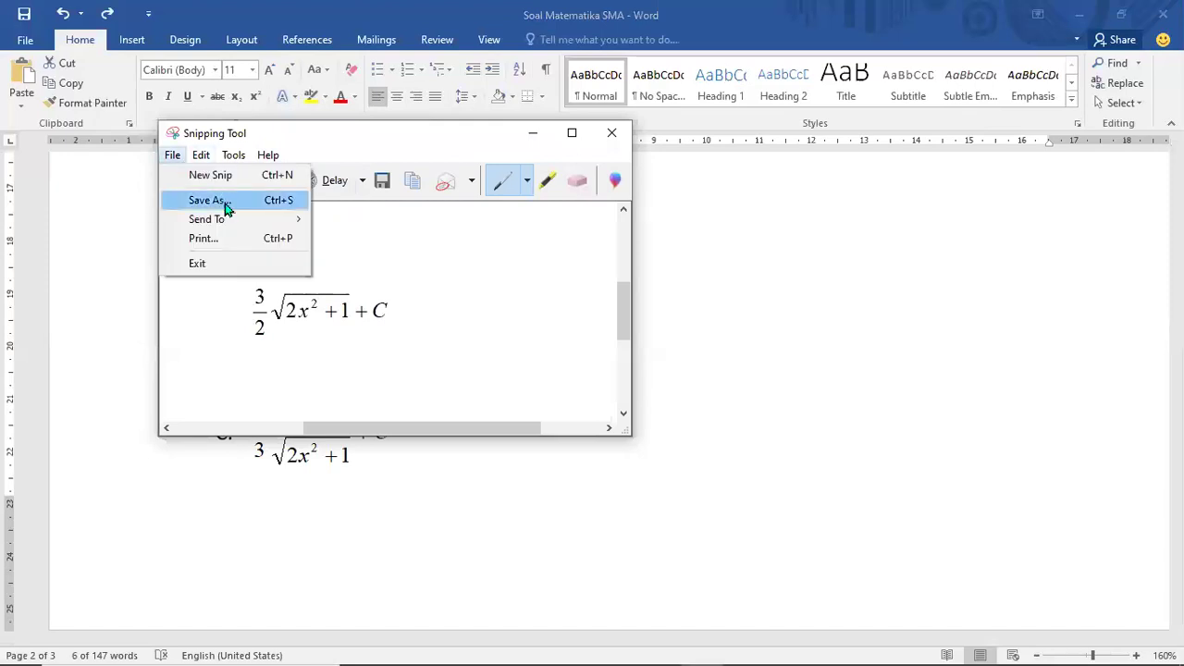
{"action": "left_click", "coordinate": [225, 202]}
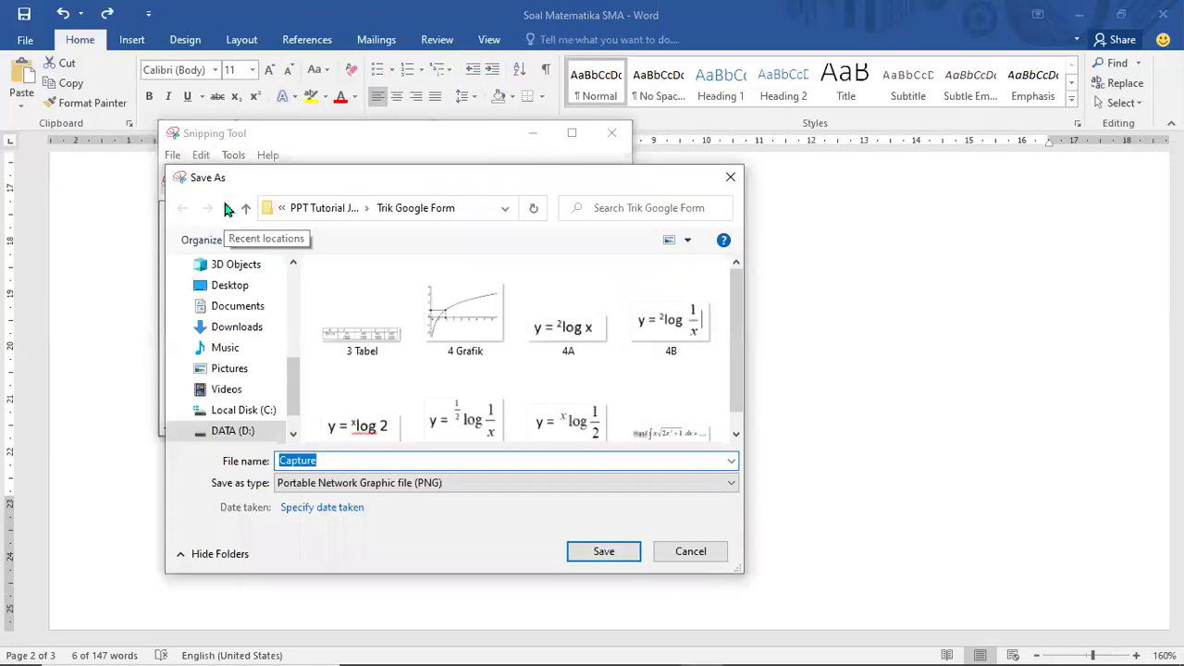
{"action": "type", "text": "5A"}
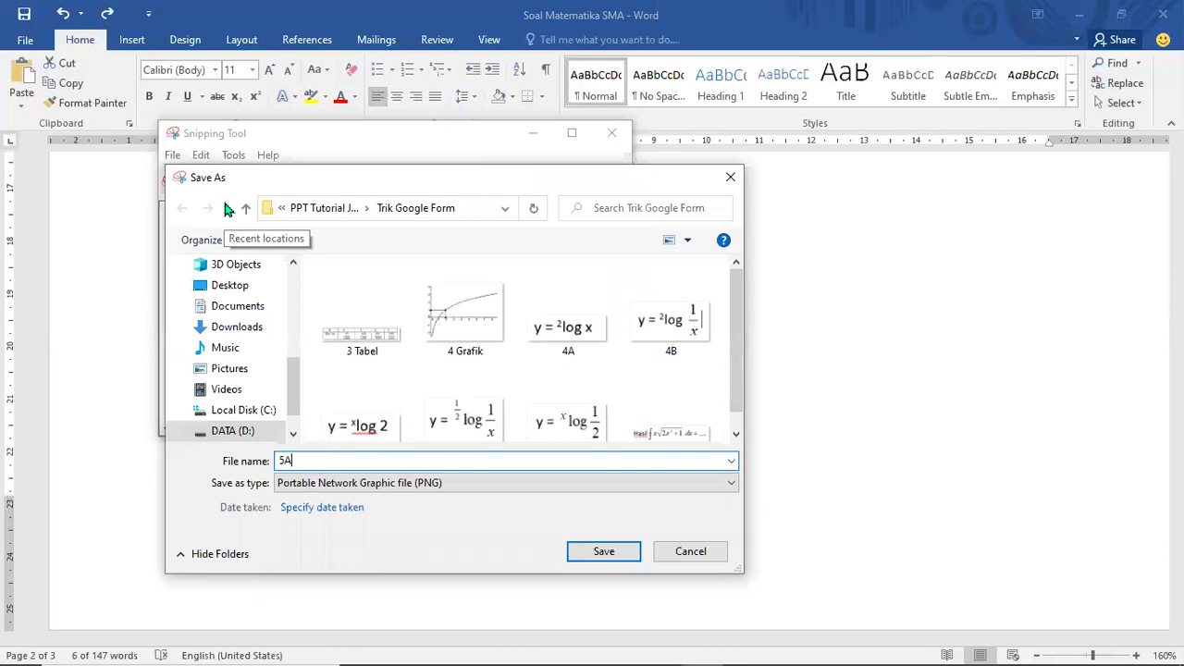
{"action": "key", "text": "Return"}
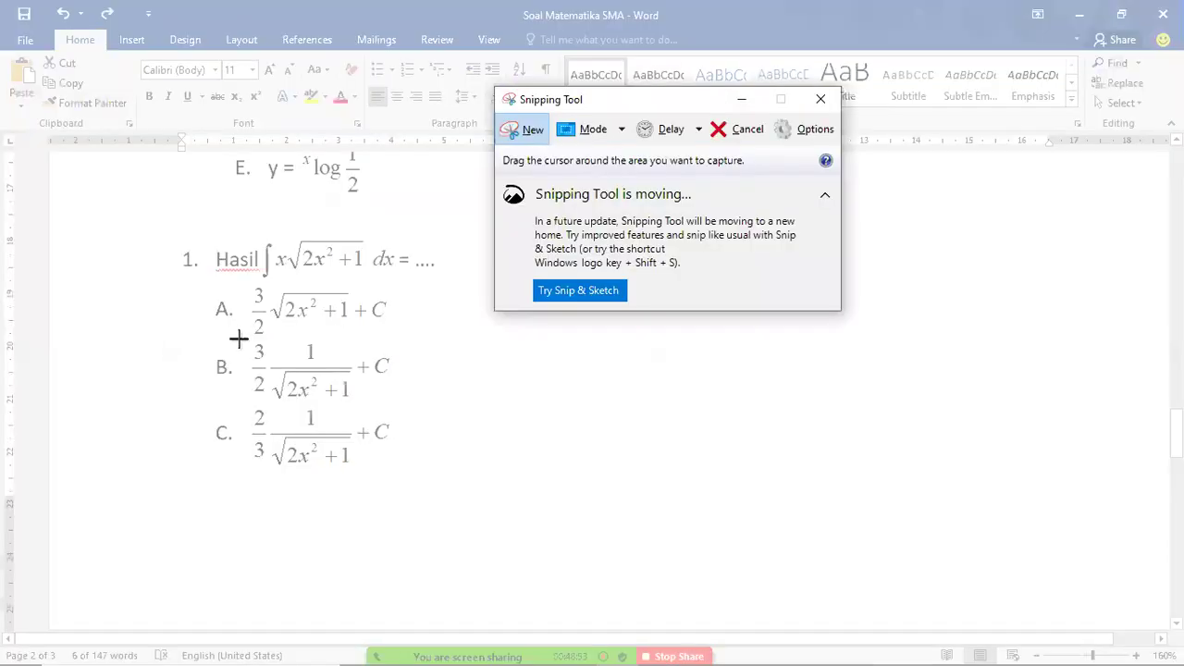
Snip the formula of the integral question's answer option B and save it as "5B"
{"action": "left_click_drag", "start_coordinate": [242, 338], "coordinate": [399, 403]}
{"action": "left_click", "coordinate": [175, 211]}
{"action": "left_click", "coordinate": [222, 257]}
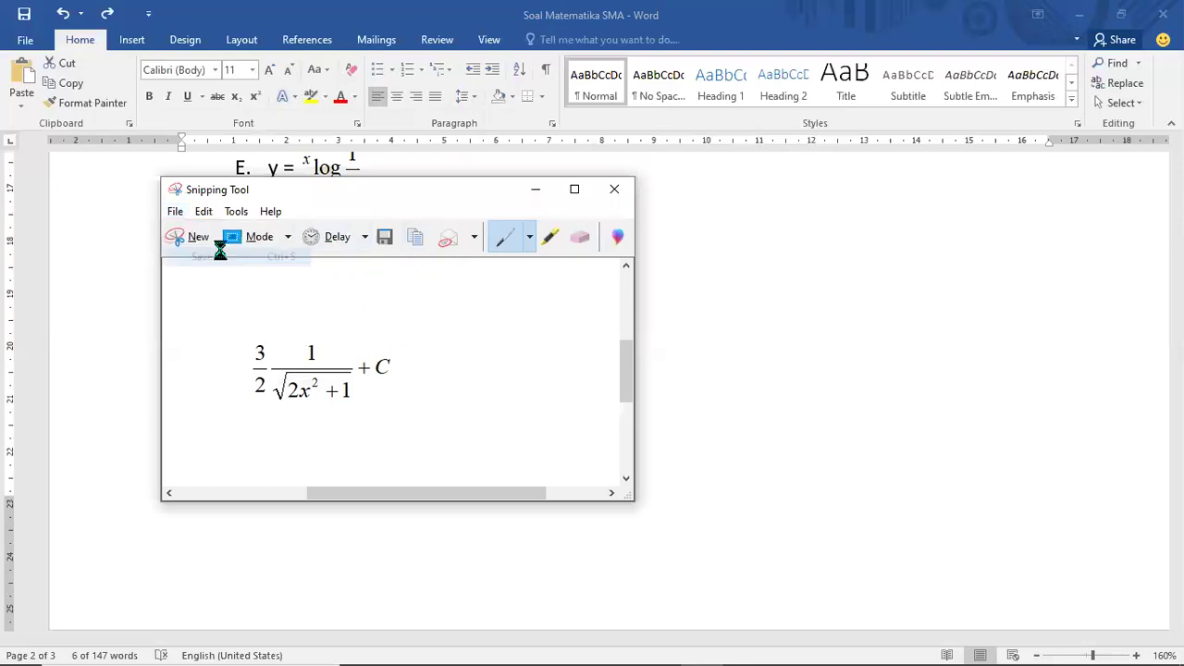
{"action": "type", "text": "5"}
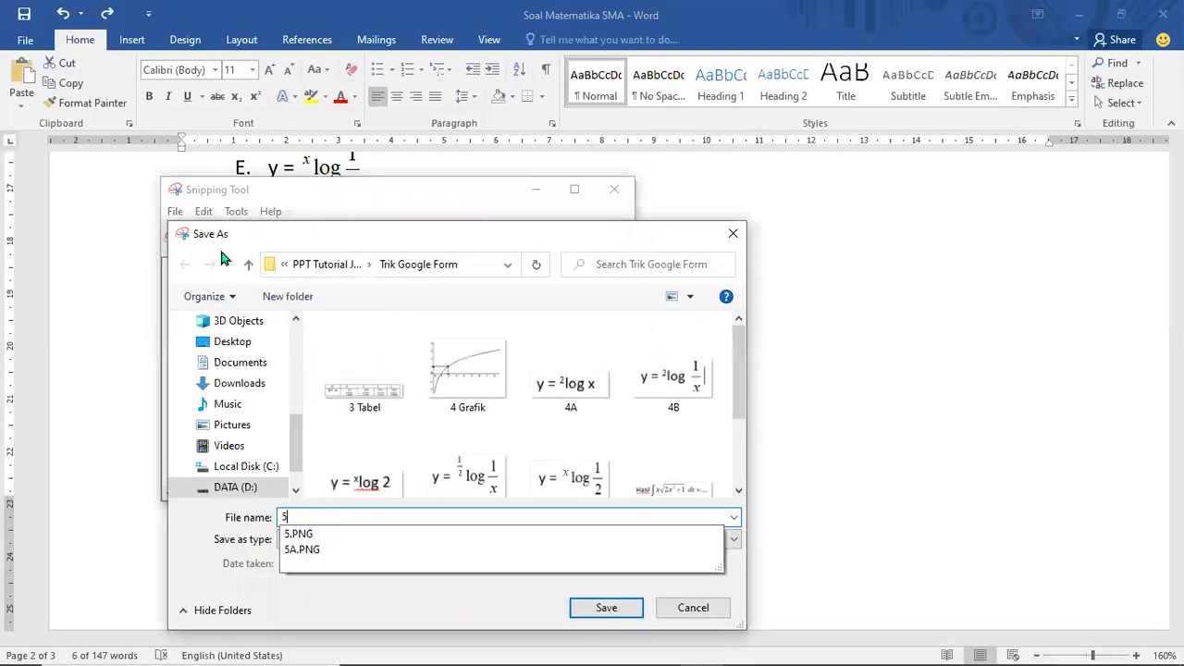
{"action": "type", "text": "B"}
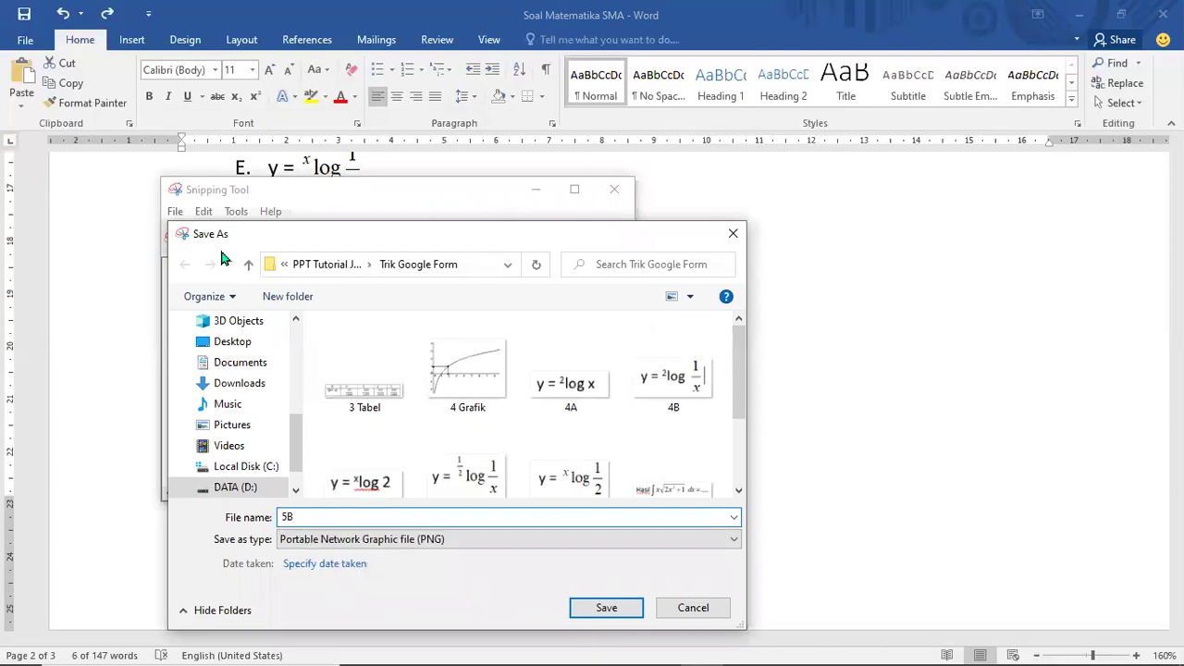
{"action": "key", "text": "Return"}
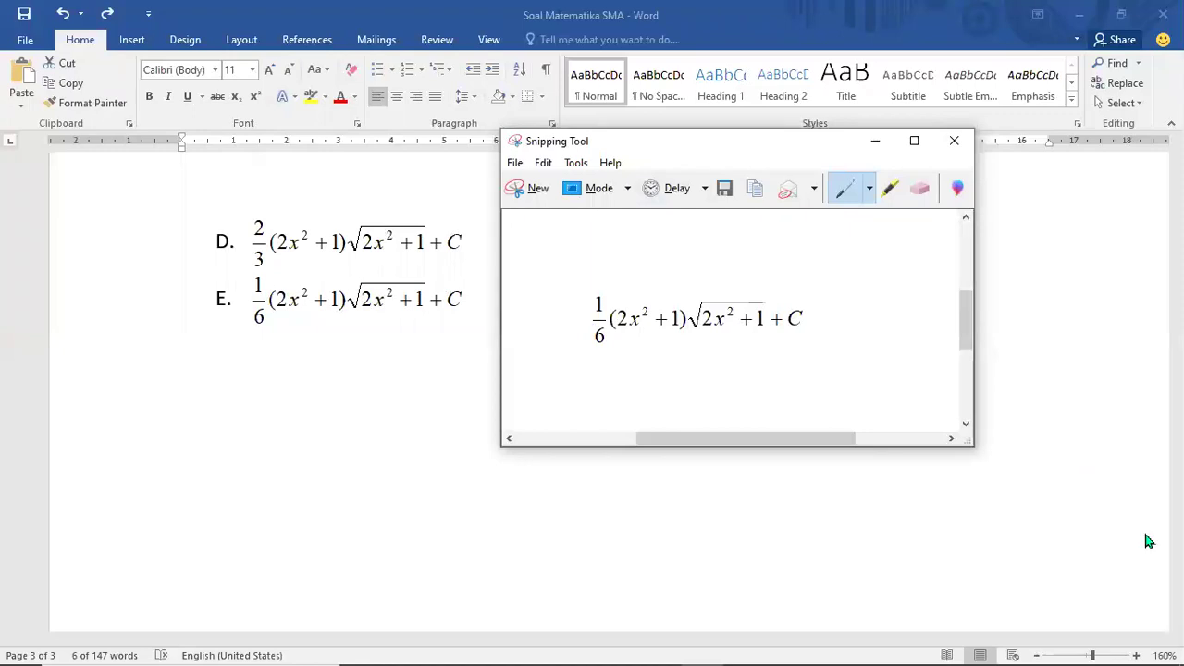
Go back to the Word document and look over the integral question above options D and E
{"action": "left_click", "coordinate": [1070, 423]}
{"action": "left_click_drag", "start_coordinate": [1175, 493], "coordinate": [1175, 439]}
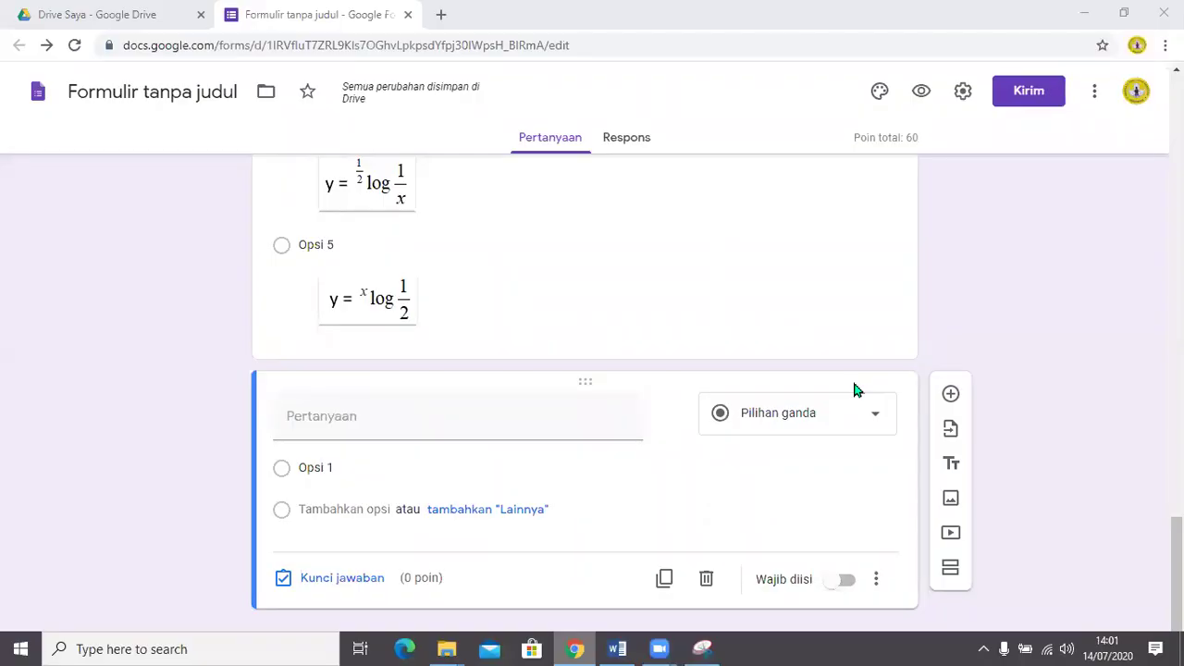
Insert the image "5" from the Trik Google Form folder into the new, empty multiple-choice question
{"action": "left_click", "coordinate": [669, 415]}
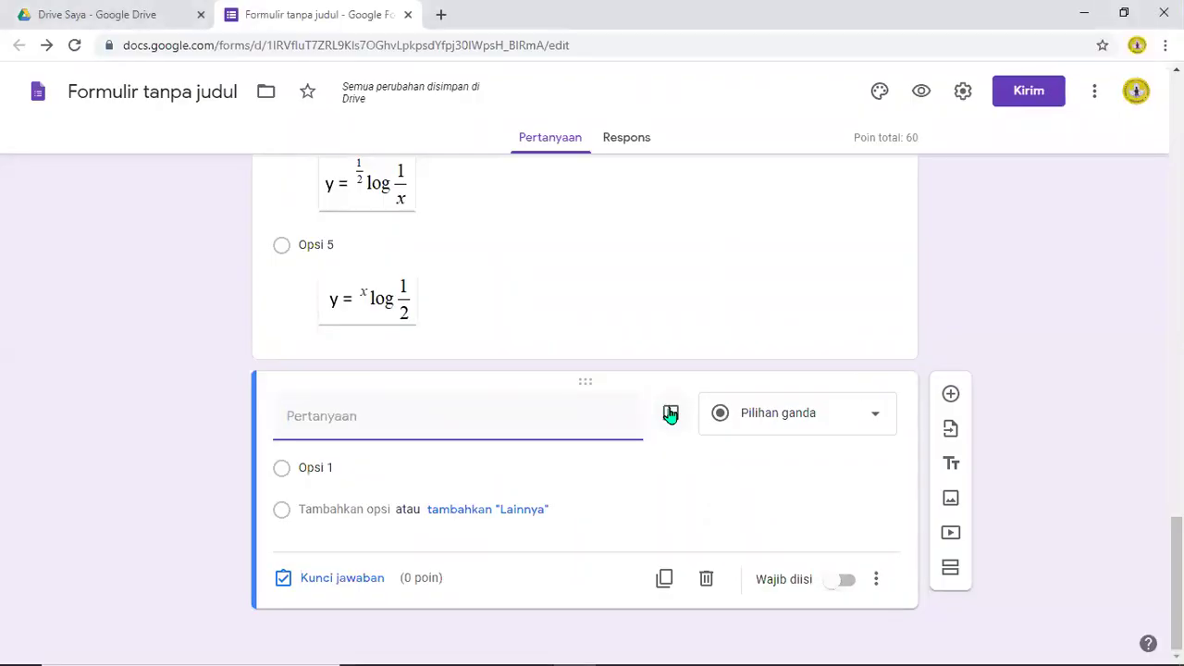
{"action": "left_click", "coordinate": [670, 414]}
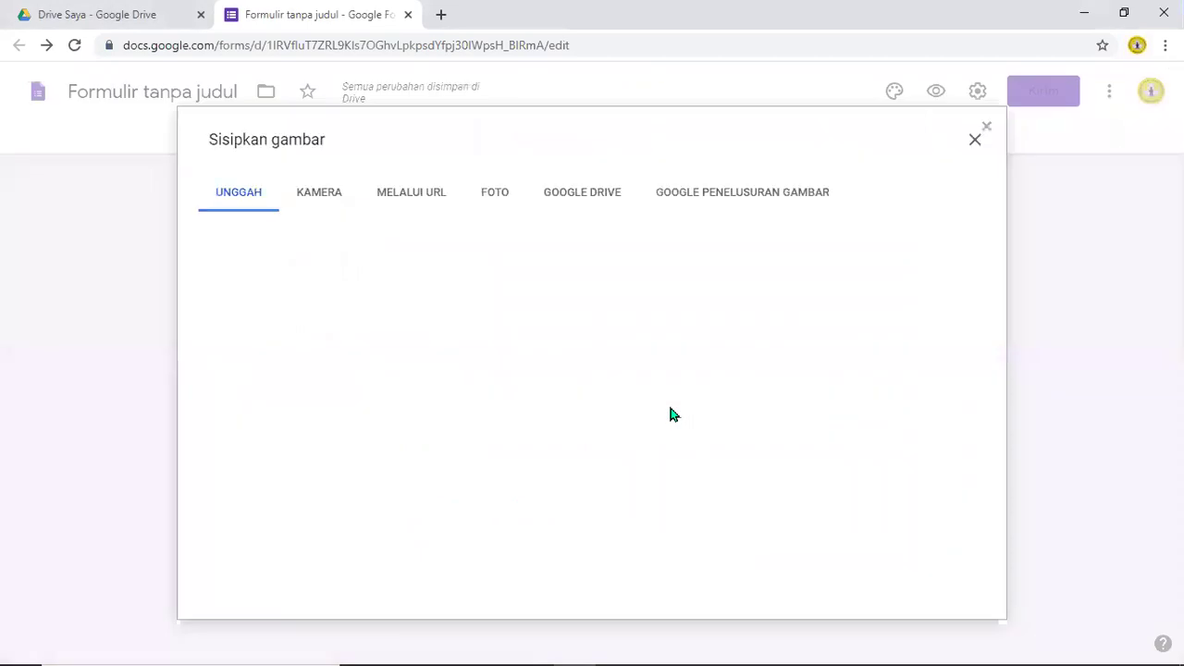
{"action": "left_click", "coordinate": [595, 481]}
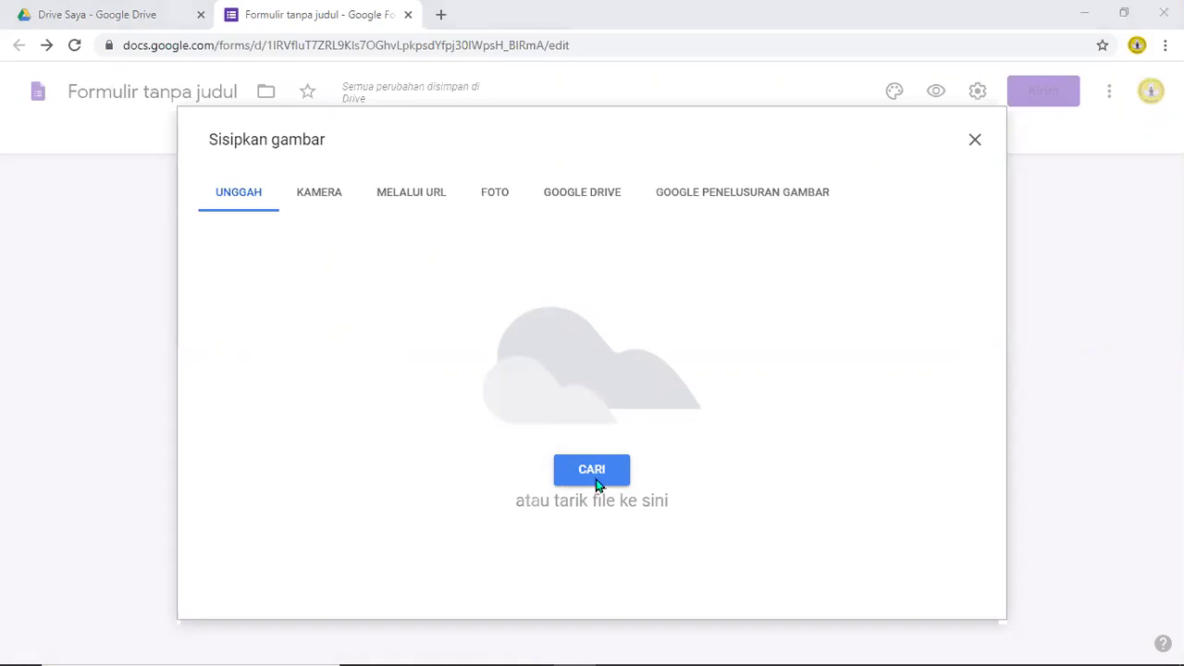
{"action": "left_click", "coordinate": [592, 469]}
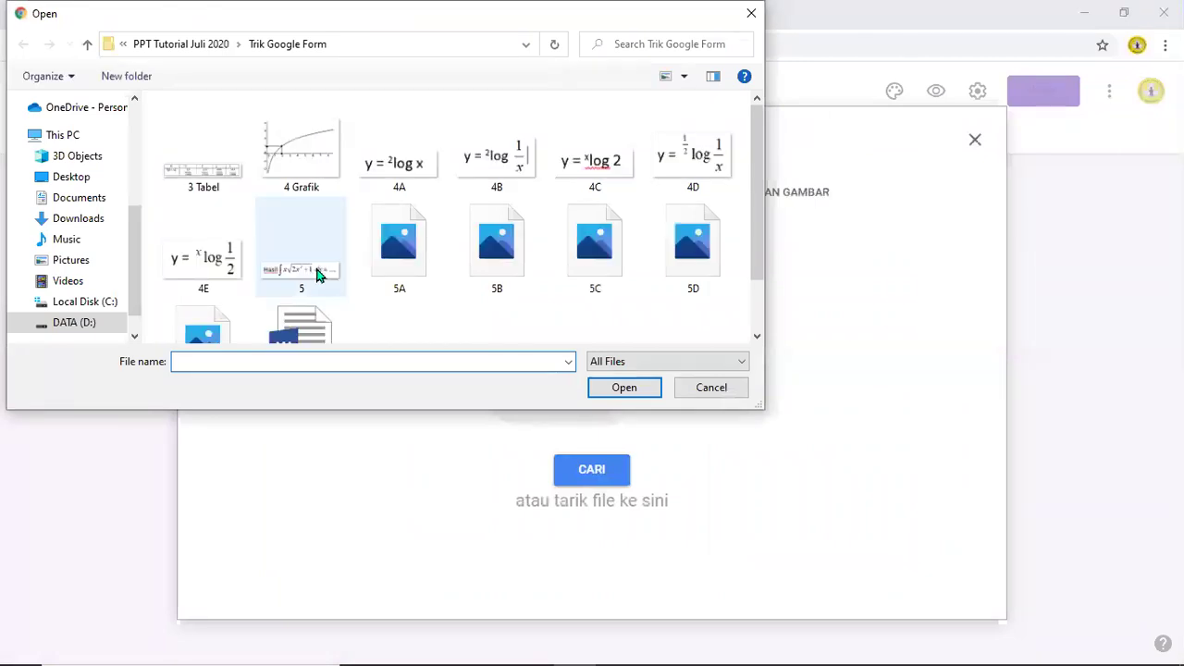
{"action": "left_click", "coordinate": [319, 273]}
{"action": "left_click", "coordinate": [645, 396]}
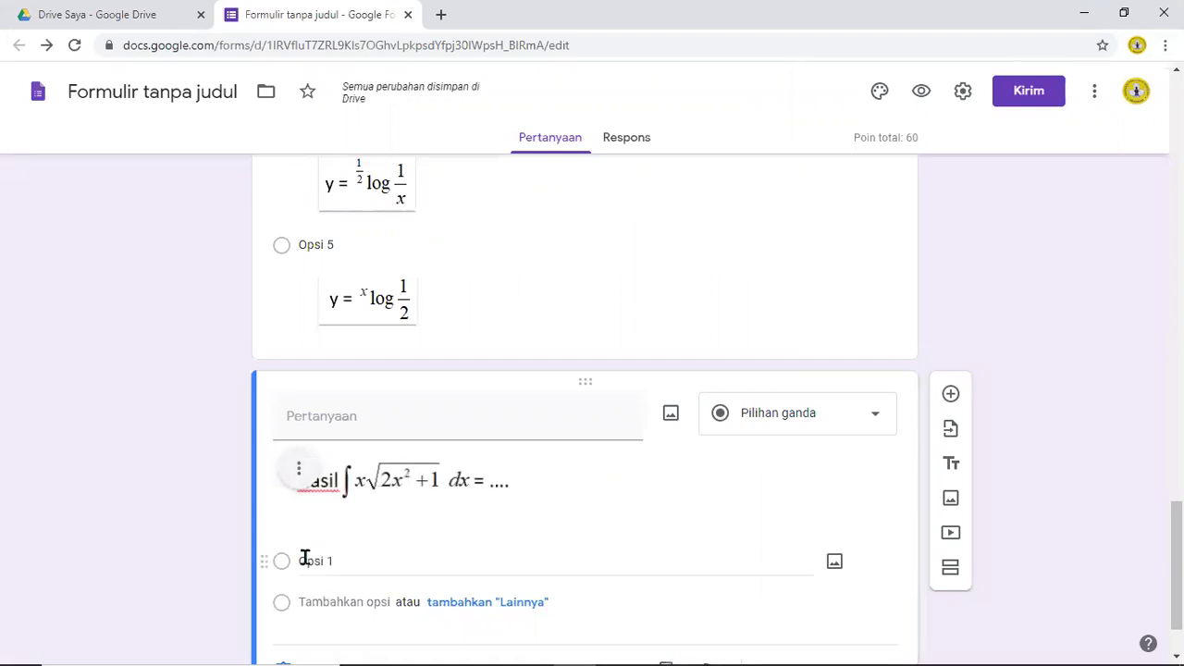
Add the image "5A" from the Trik Google Form folder to the integral question's first answer option
{"action": "left_click", "coordinate": [305, 557]}
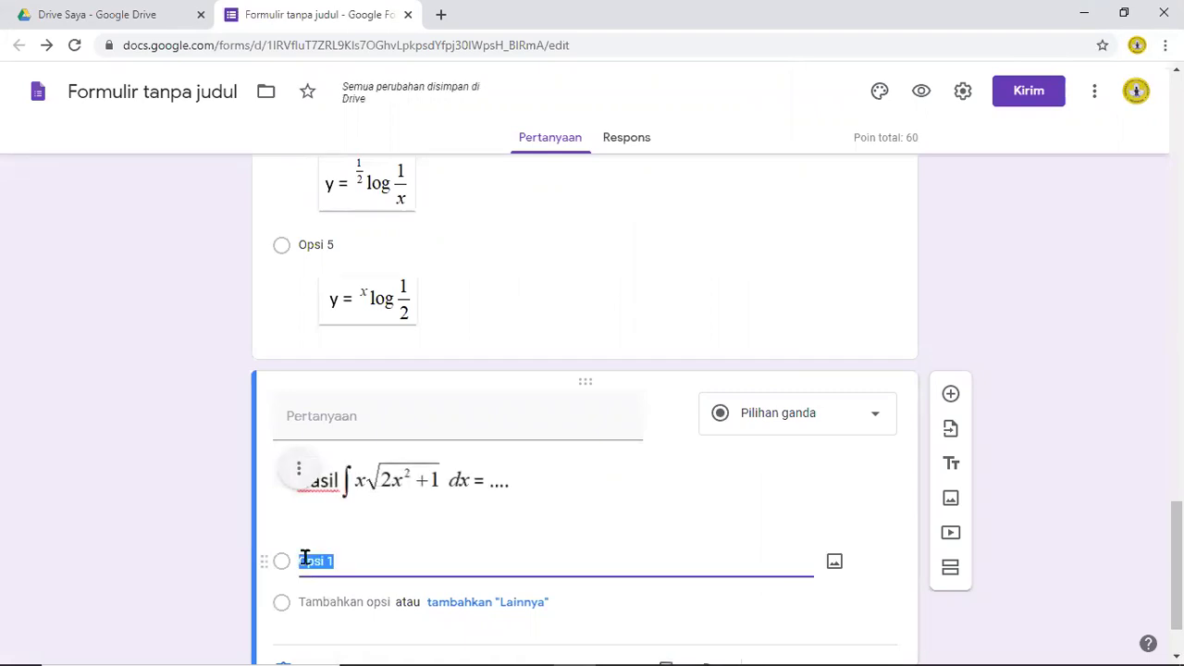
{"action": "left_click", "coordinate": [836, 561]}
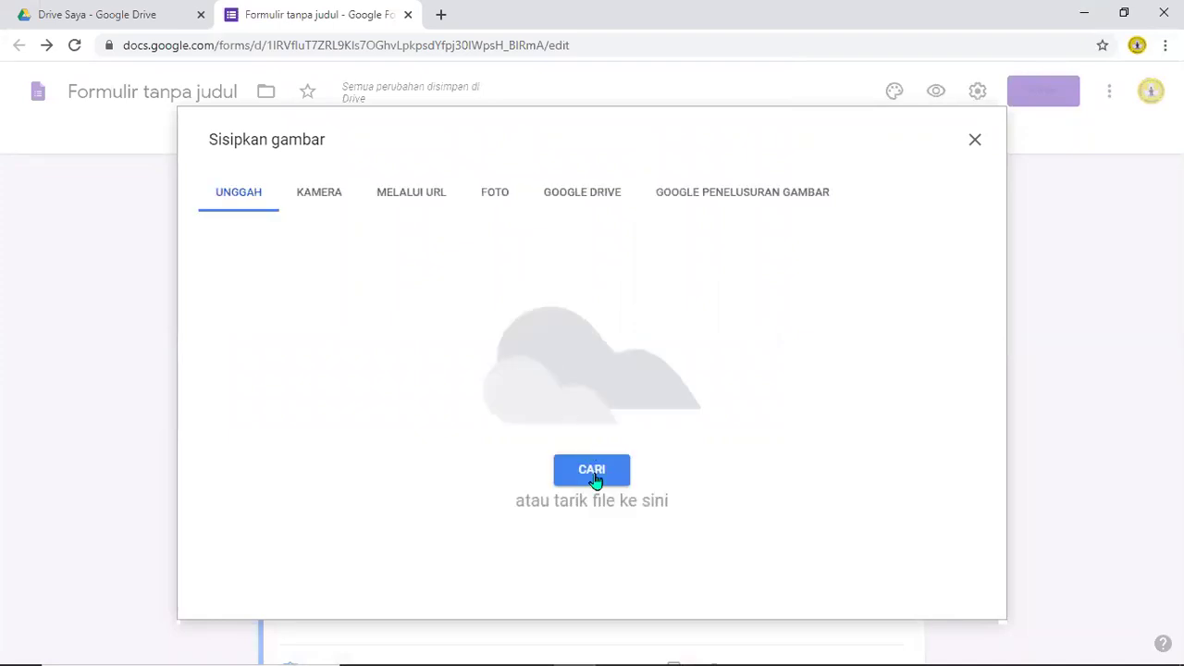
{"action": "left_click", "coordinate": [592, 471]}
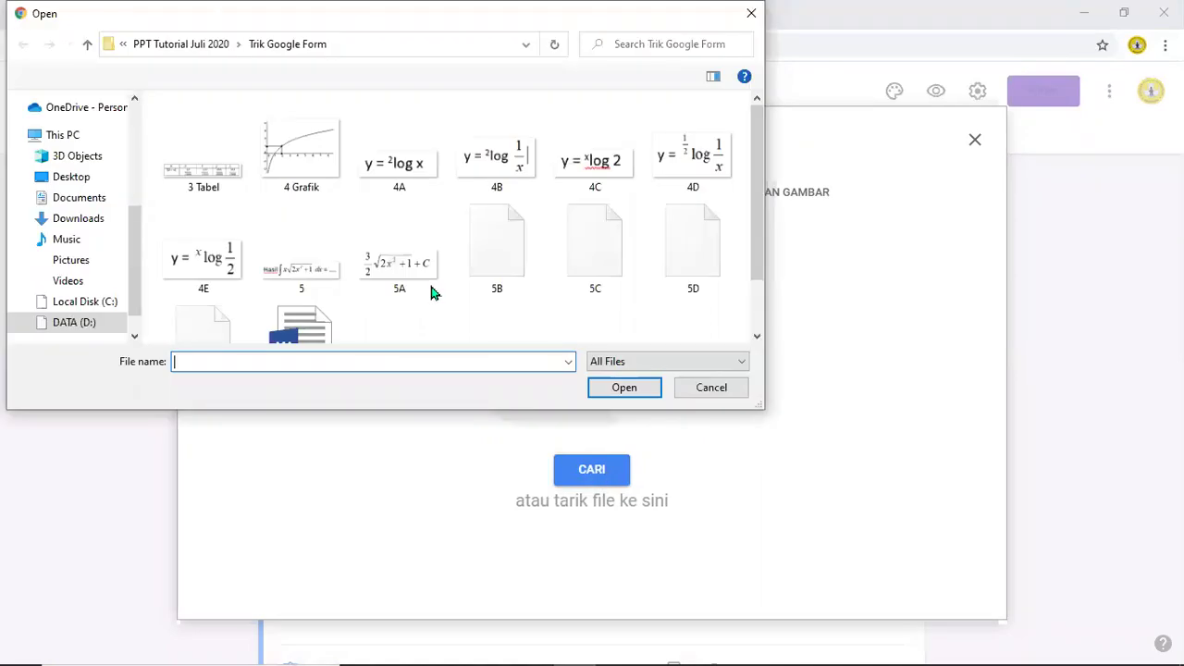
{"action": "left_click", "coordinate": [396, 268]}
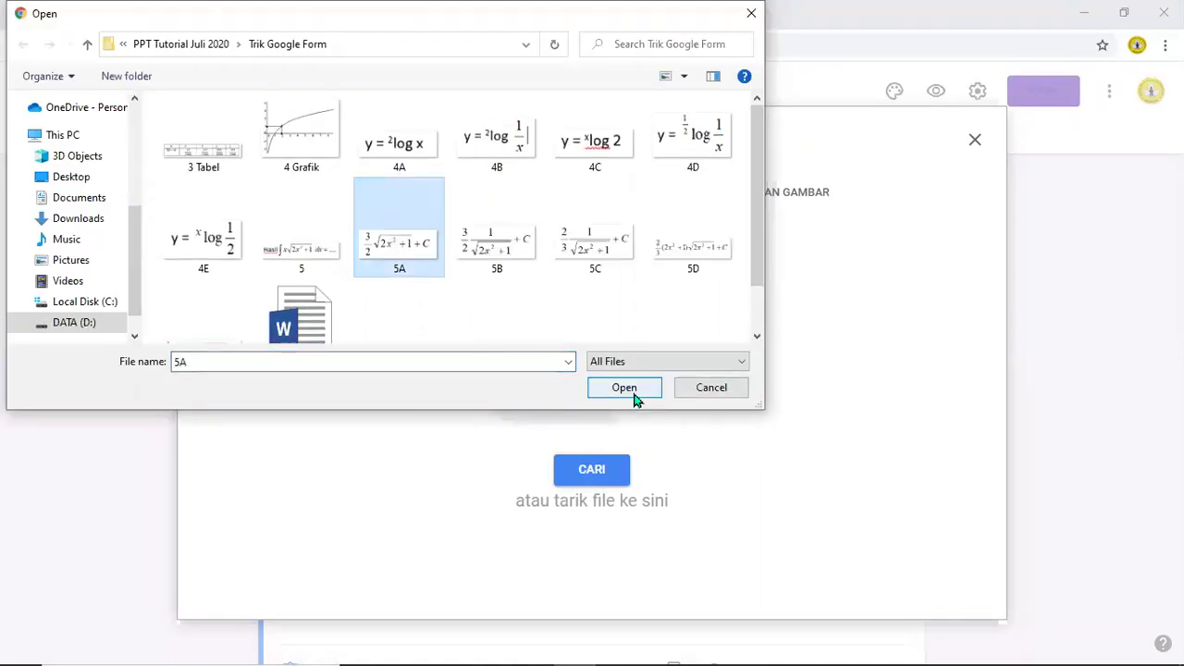
{"action": "left_click", "coordinate": [634, 396]}
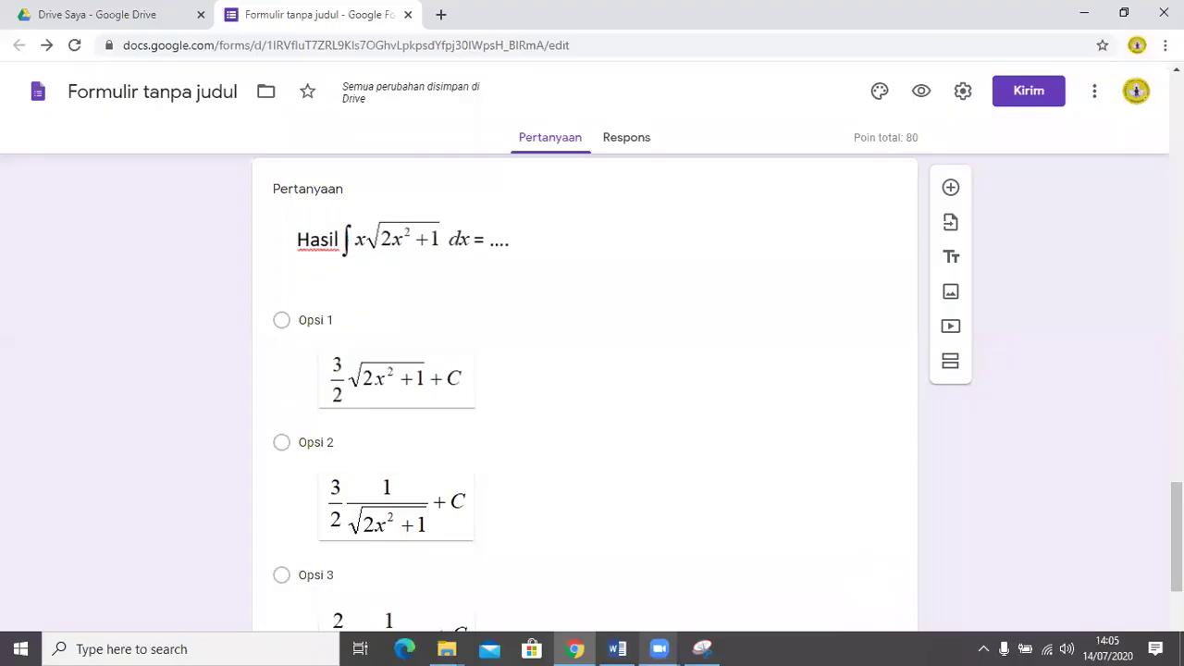
Set the integral question's answer key to 20 points with Opsi 4 as the correct answer
{"action": "scroll", "coordinate": [592, 407], "scroll_direction": "down", "scroll_amount": 3}
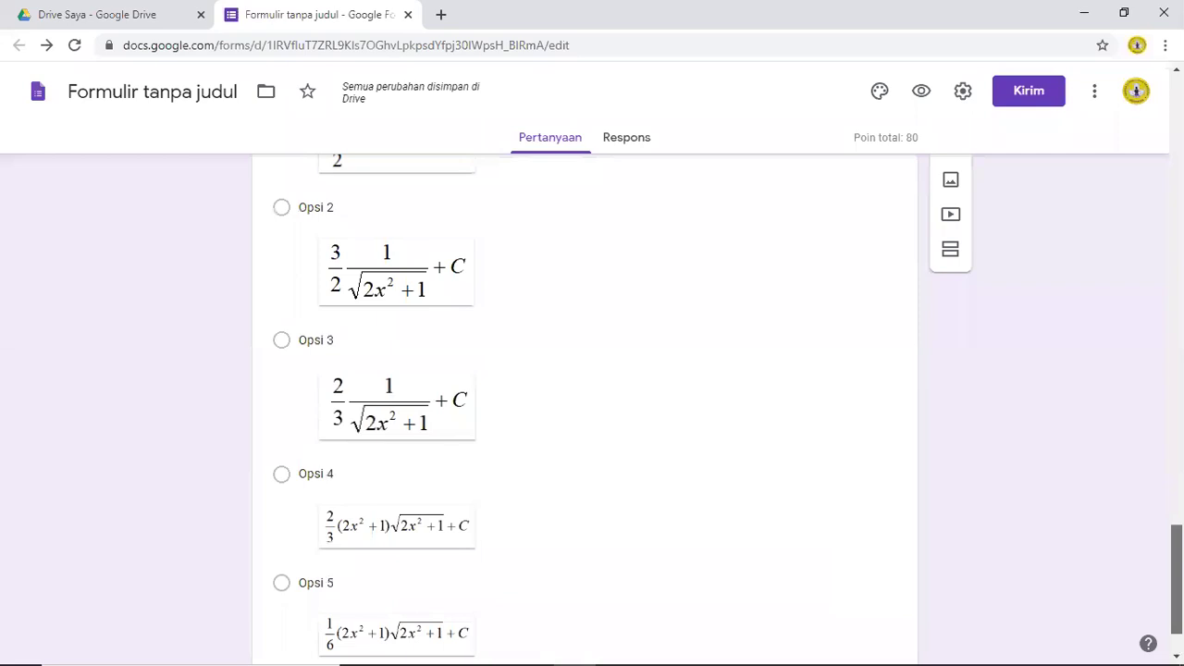
{"action": "scroll", "coordinate": [591, 407], "scroll_direction": "up", "scroll_amount": 4}
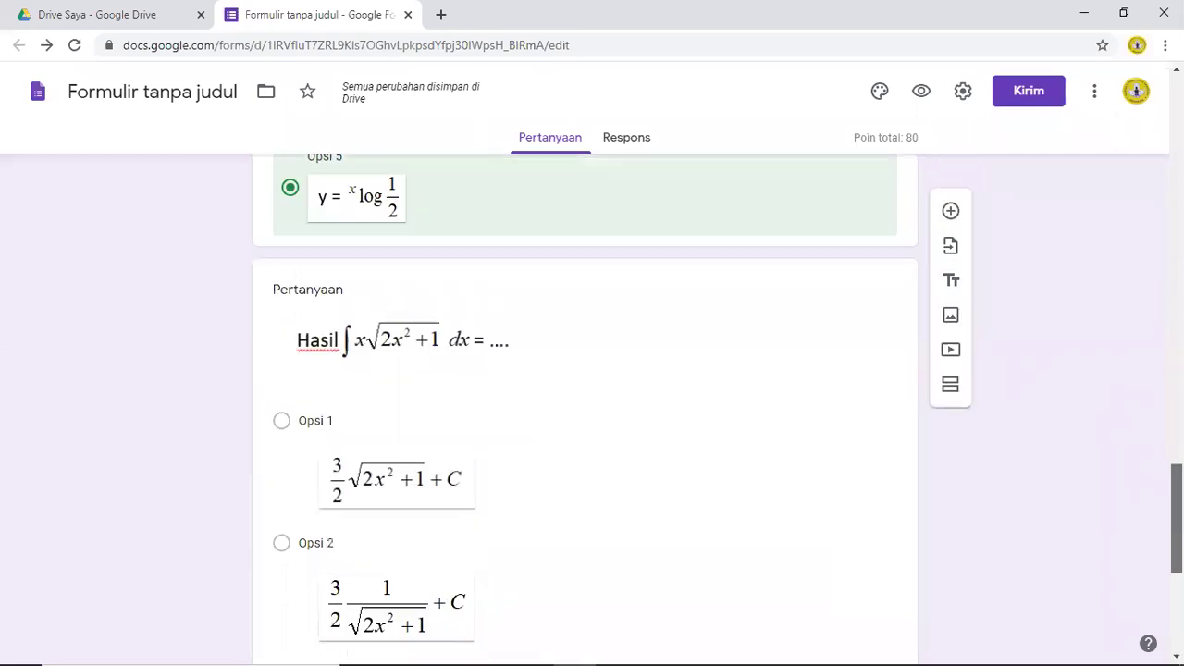
{"action": "scroll", "coordinate": [592, 407], "scroll_direction": "down", "scroll_amount": 5}
{"action": "scroll", "coordinate": [592, 407], "scroll_direction": "up", "scroll_amount": 3}
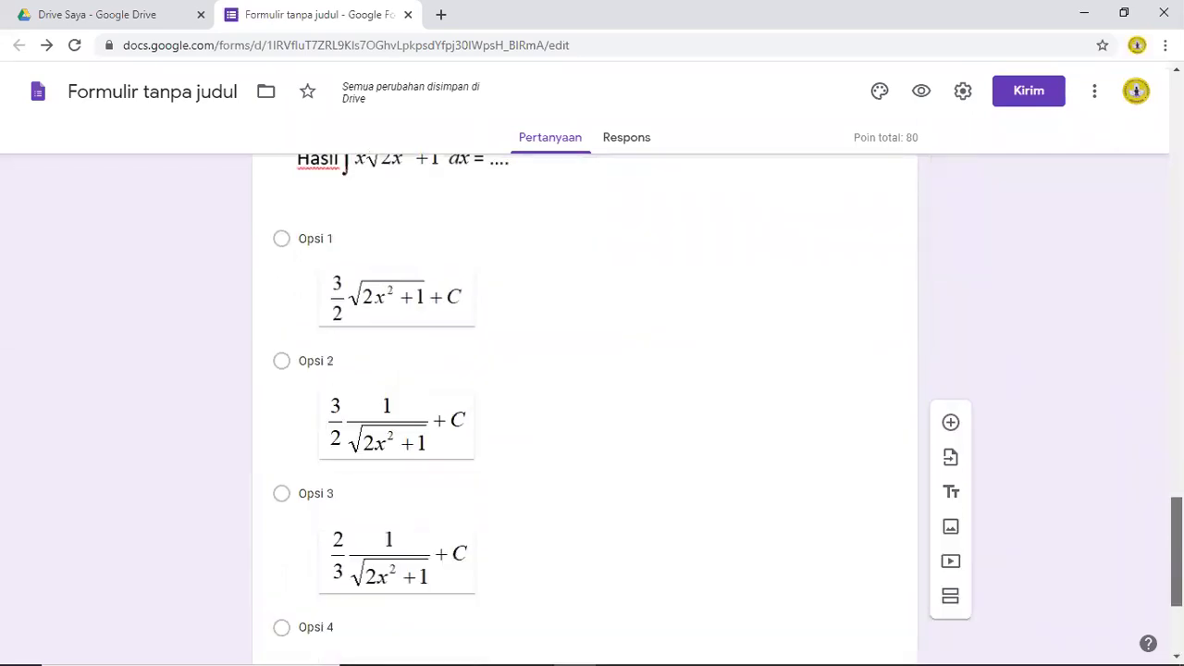
{"action": "scroll", "coordinate": [591, 407], "scroll_direction": "up", "scroll_amount": 2}
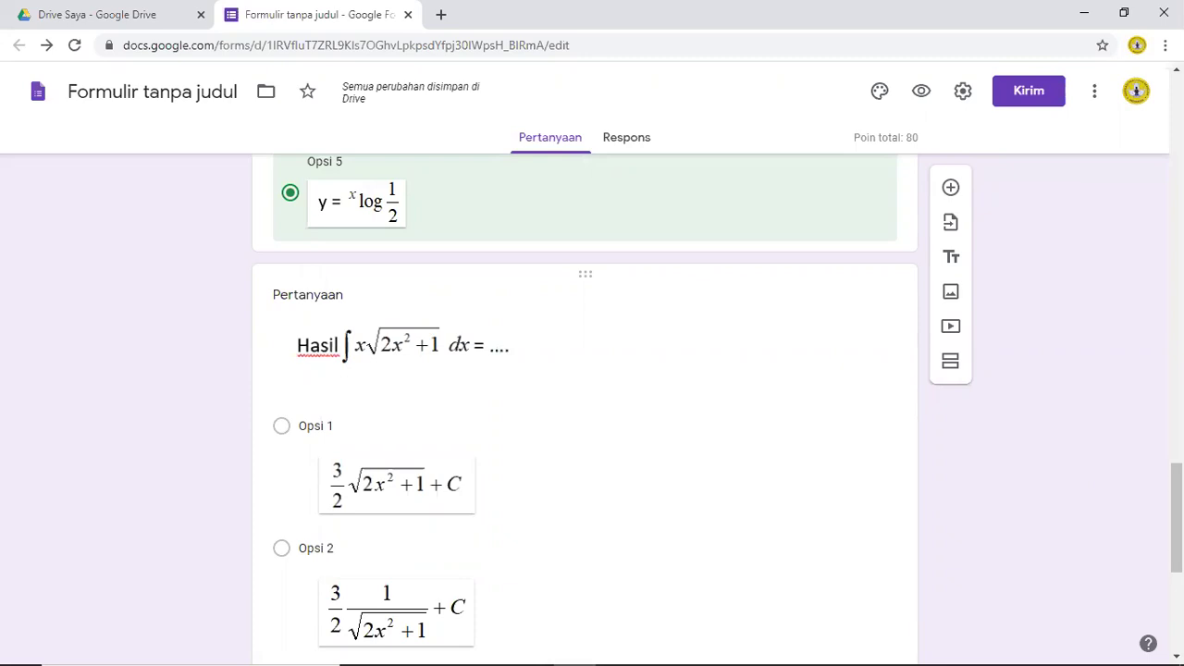
{"action": "scroll", "coordinate": [491, 596], "scroll_direction": "down", "scroll_amount": 5}
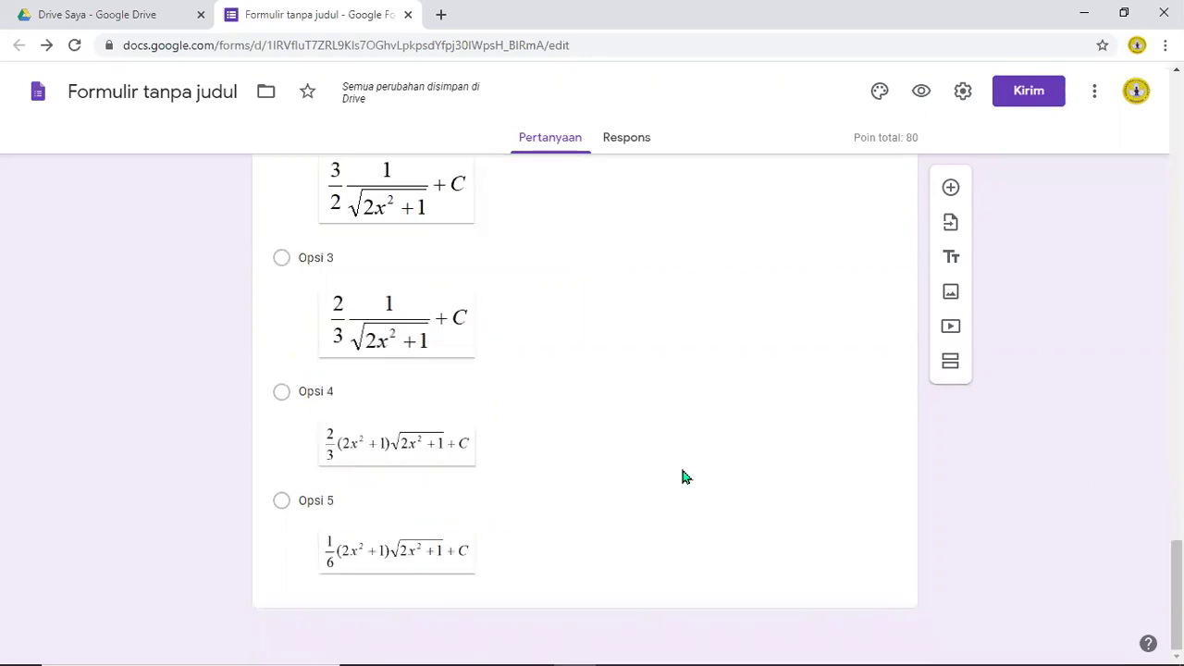
{"action": "left_click", "coordinate": [661, 389]}
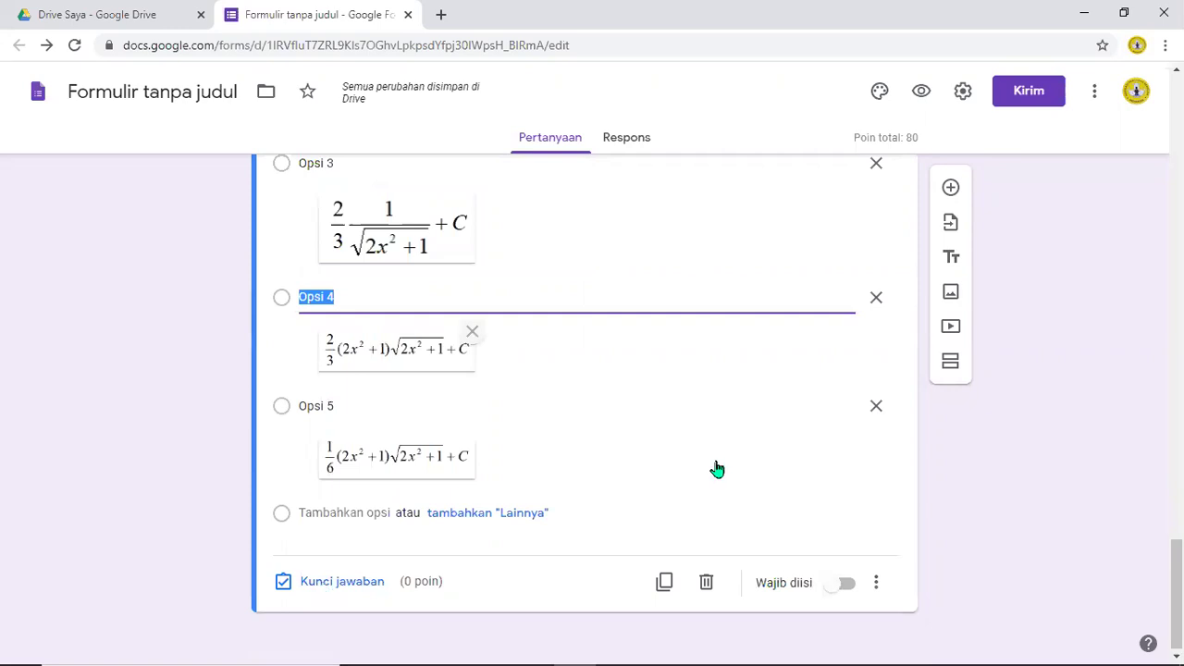
{"action": "type", "text": "20"}
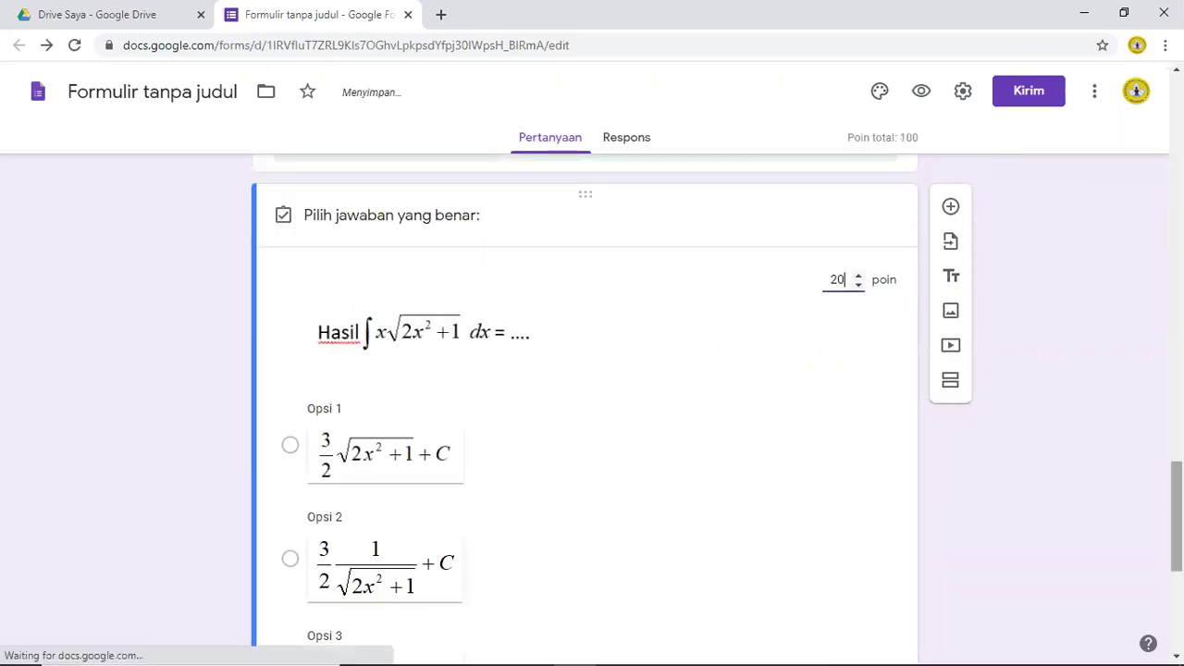
{"action": "scroll", "coordinate": [420, 549], "scroll_direction": "down", "scroll_amount": 5}
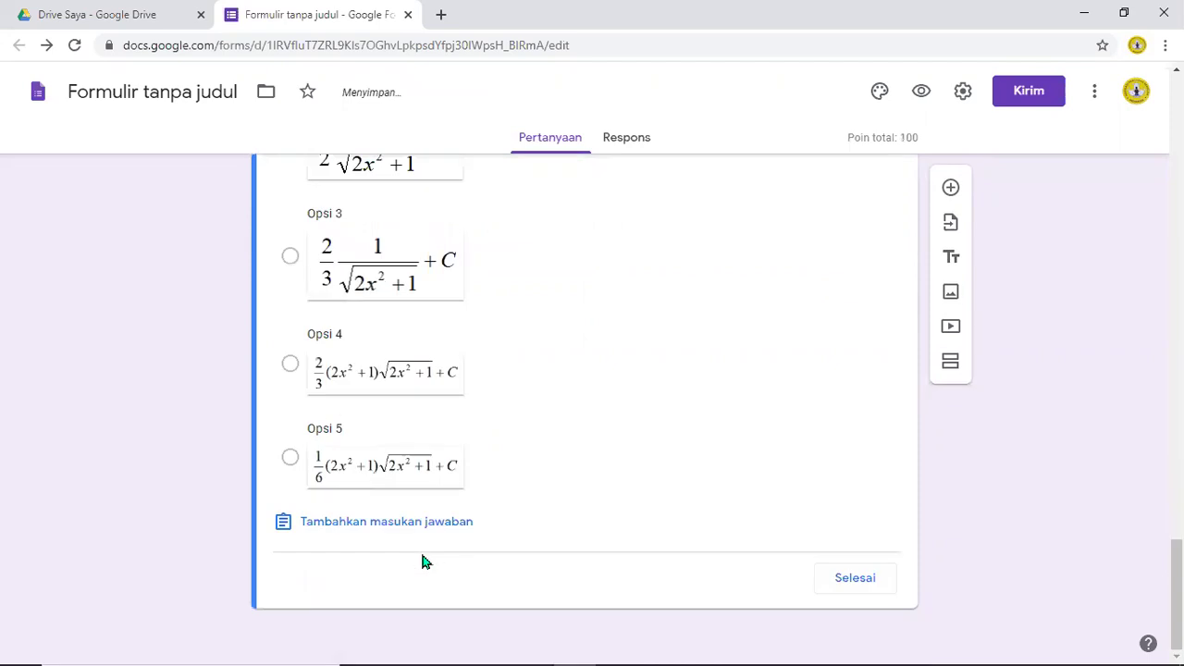
{"action": "left_click", "coordinate": [290, 366]}
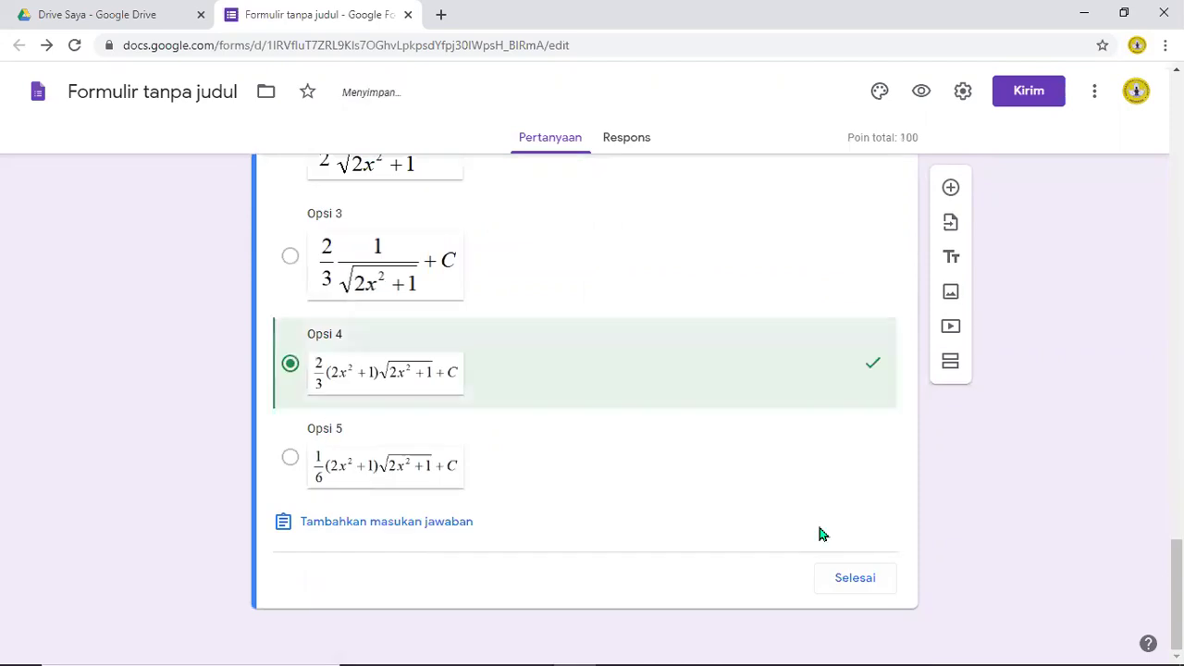
{"action": "left_click", "coordinate": [850, 580]}
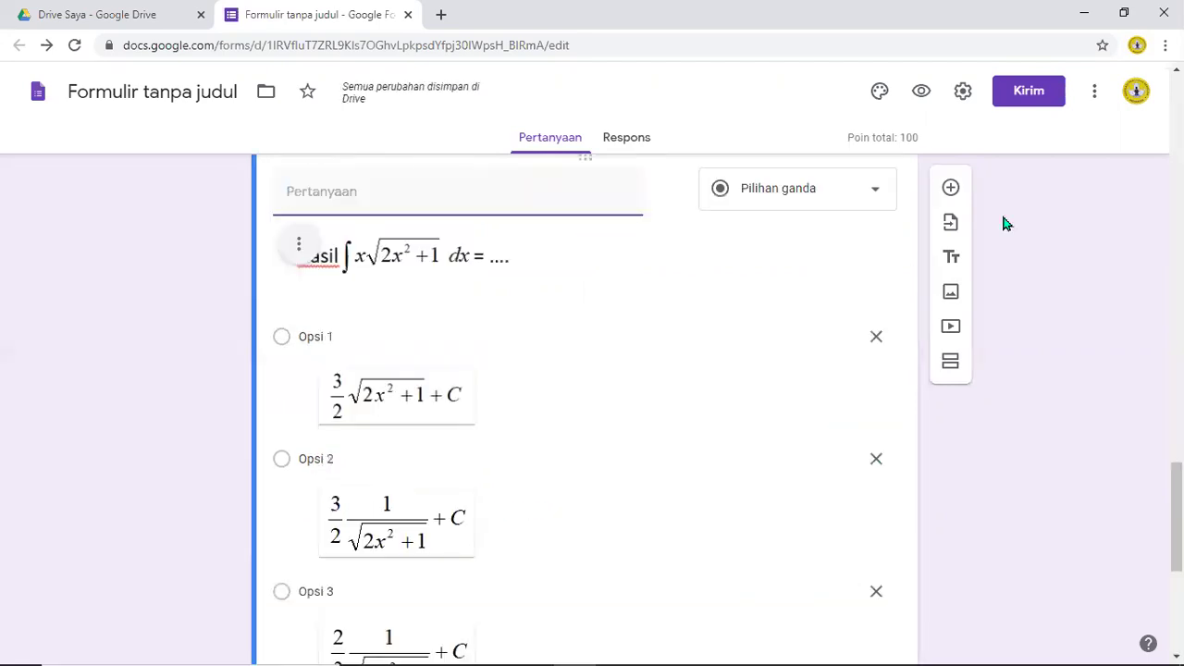
Open the form preview and look through all questions, checking the texts, table, graph and image answer options
{"action": "left_click", "coordinate": [921, 92]}
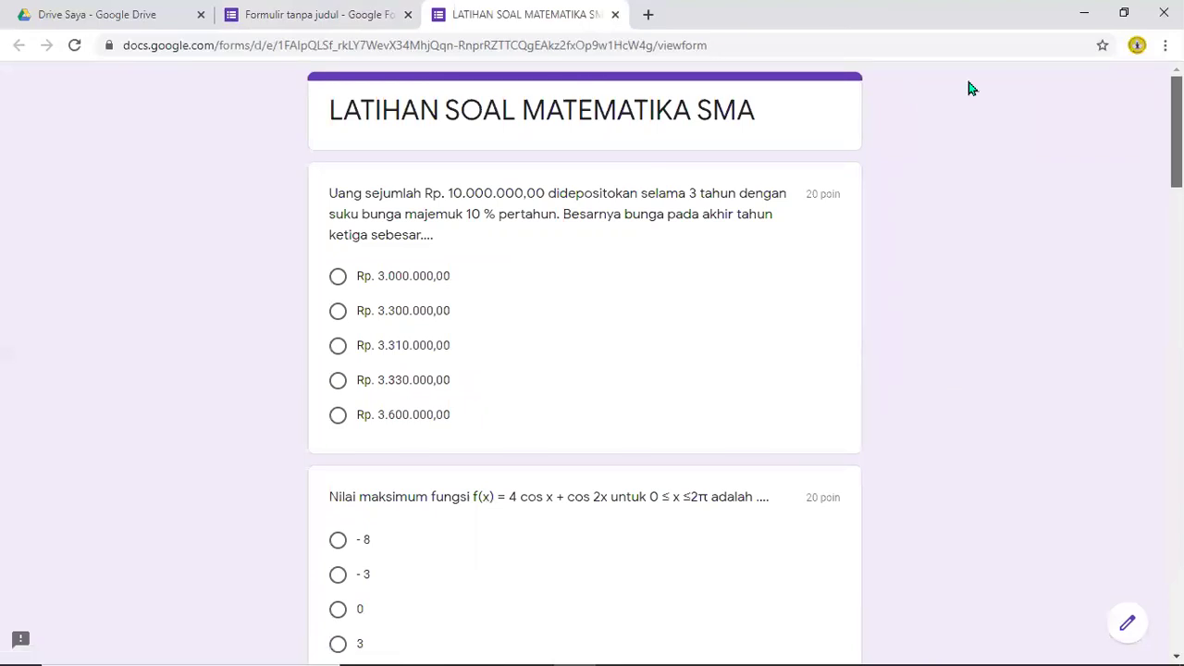
{"action": "scroll", "coordinate": [849, 163], "scroll_direction": "down", "scroll_amount": 1}
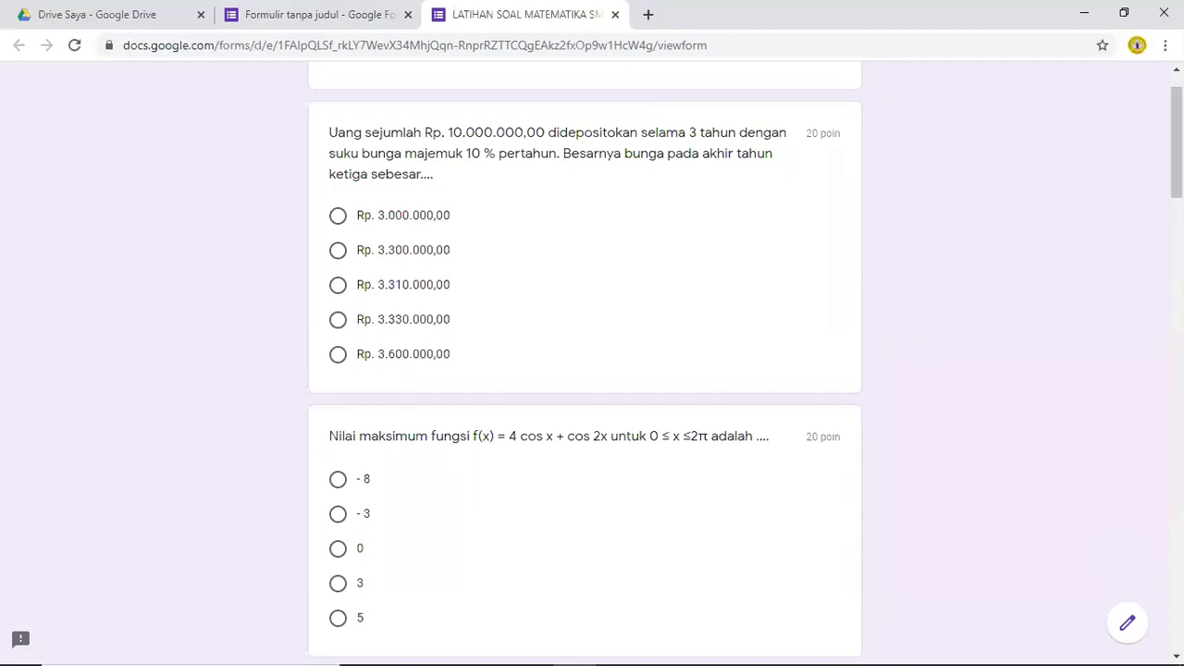
{"action": "scroll", "coordinate": [592, 370], "scroll_direction": "down", "scroll_amount": 4}
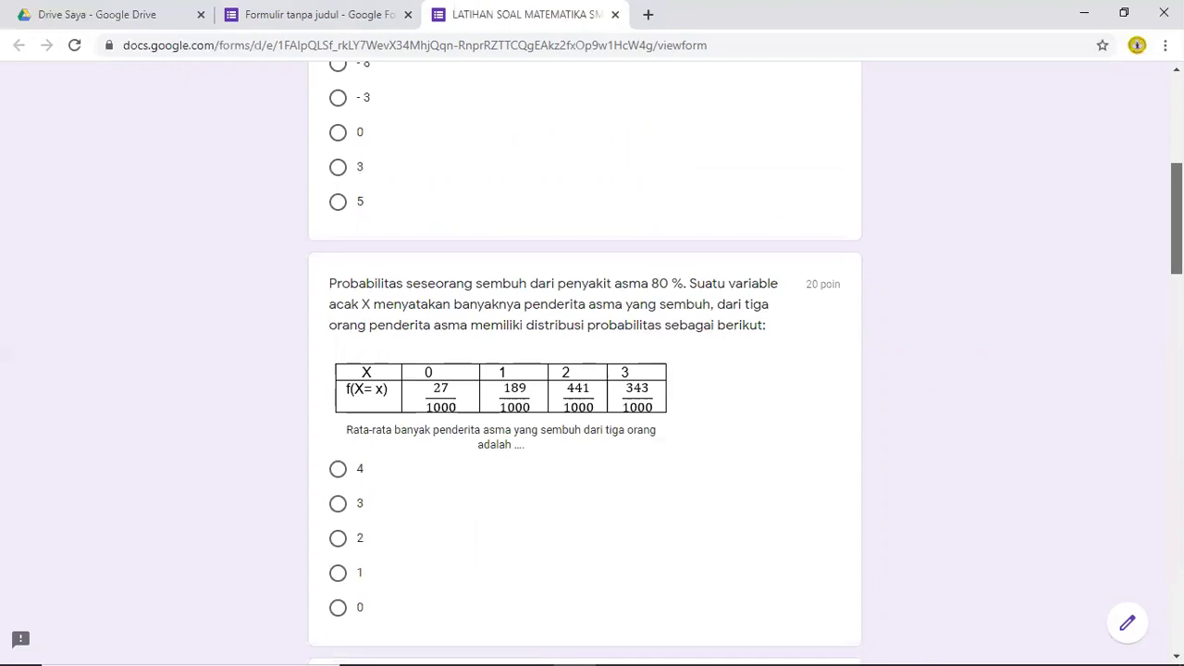
{"action": "scroll", "coordinate": [592, 370], "scroll_direction": "down", "scroll_amount": 6}
{"action": "scroll", "coordinate": [592, 370], "scroll_direction": "down", "scroll_amount": 2}
{"action": "scroll", "coordinate": [759, 294], "scroll_direction": "down", "scroll_amount": 2}
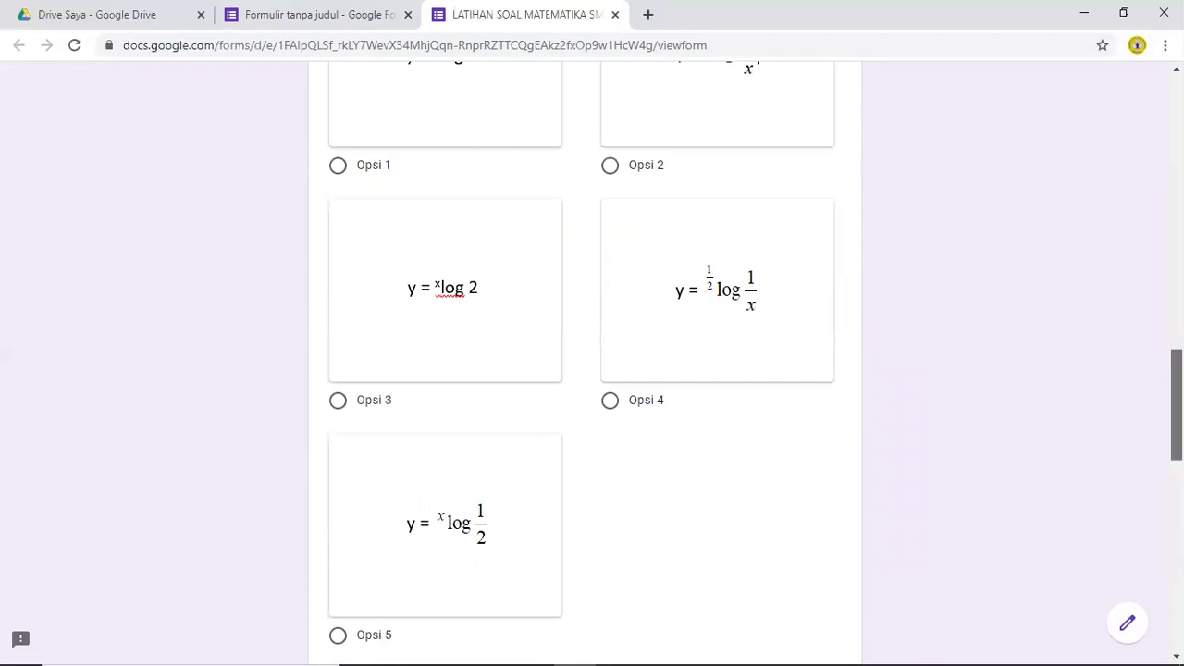
{"action": "scroll", "coordinate": [592, 370], "scroll_direction": "down", "scroll_amount": 5}
{"action": "scroll", "coordinate": [592, 369], "scroll_direction": "down", "scroll_amount": 1}
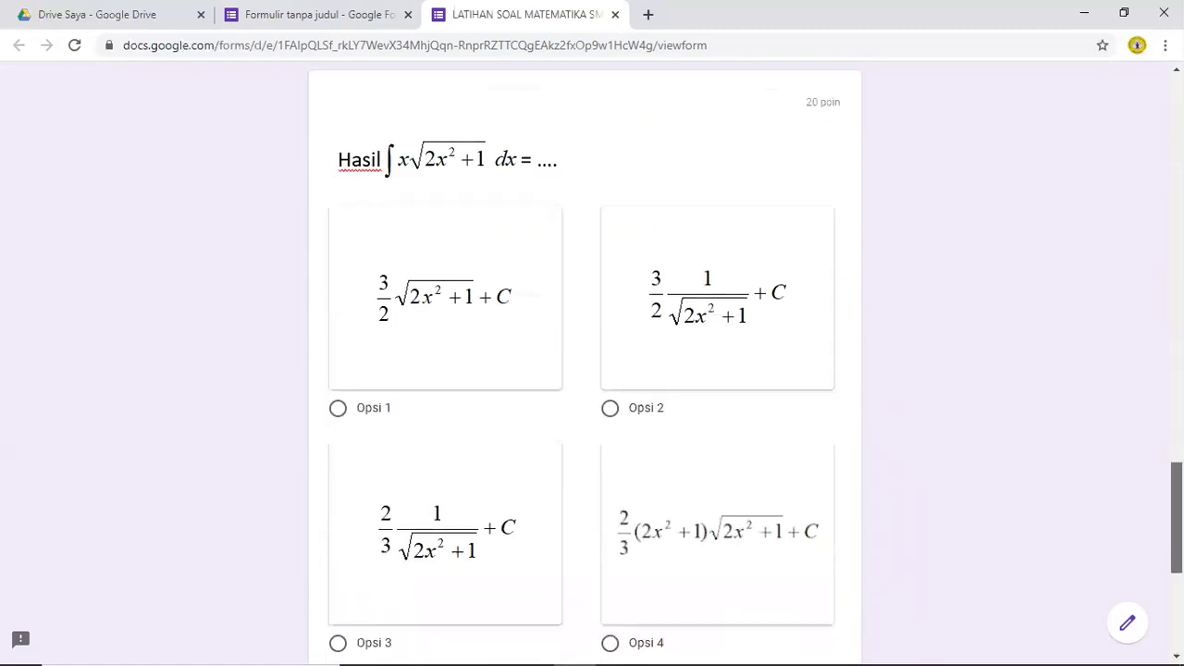
{"action": "scroll", "coordinate": [592, 370], "scroll_direction": "down", "scroll_amount": 4}
{"action": "scroll", "coordinate": [592, 370], "scroll_direction": "up", "scroll_amount": 5}
{"action": "scroll", "coordinate": [592, 370], "scroll_direction": "up", "scroll_amount": 20}
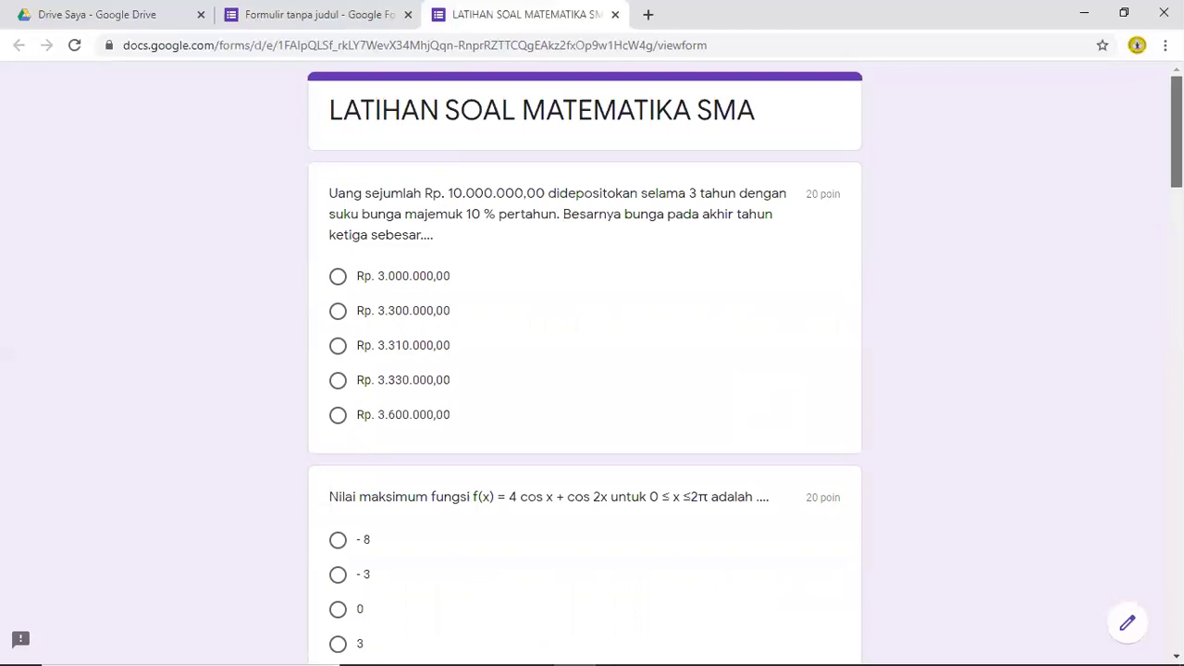
{"action": "scroll", "coordinate": [592, 369], "scroll_direction": "down", "scroll_amount": 2}
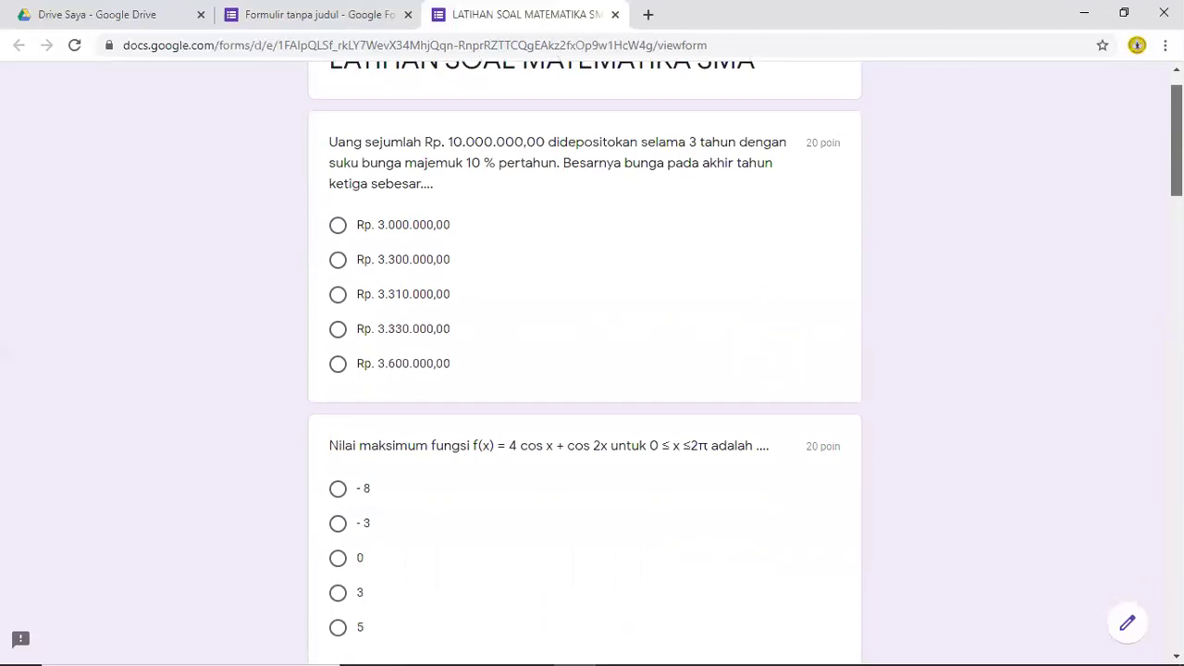
{"action": "scroll", "coordinate": [592, 370], "scroll_direction": "down", "scroll_amount": 3}
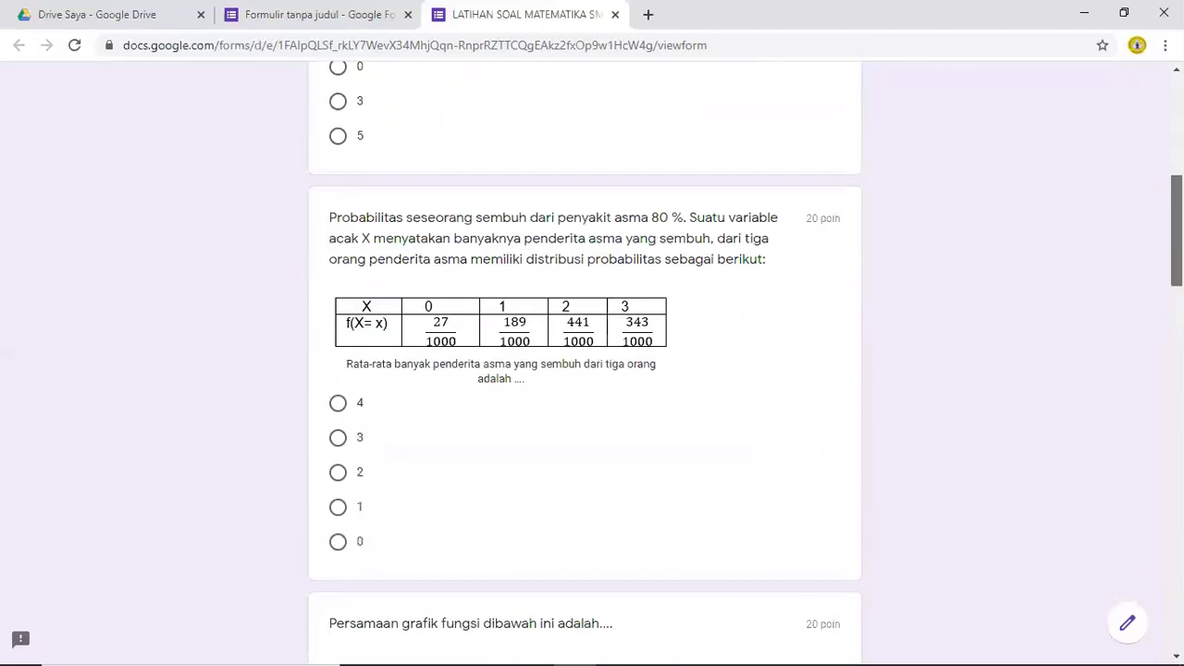
{"action": "scroll", "coordinate": [592, 370], "scroll_direction": "down", "scroll_amount": 5}
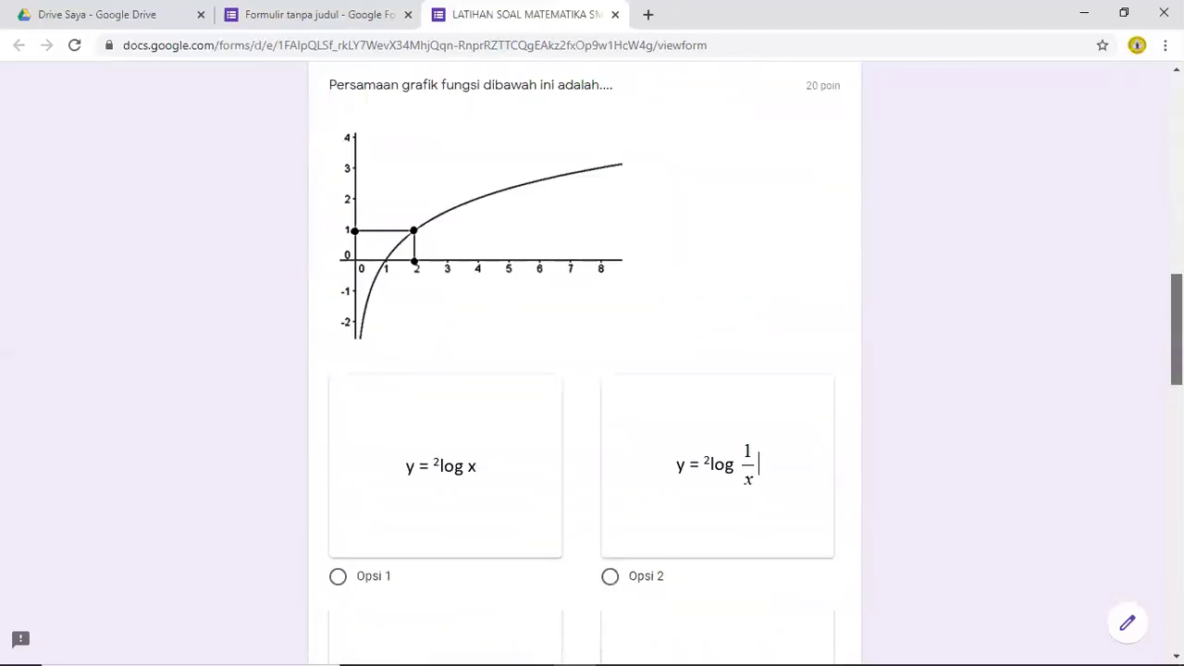
{"action": "scroll", "coordinate": [759, 464], "scroll_direction": "down", "scroll_amount": 5}
{"action": "scroll", "coordinate": [592, 370], "scroll_direction": "down", "scroll_amount": 2}
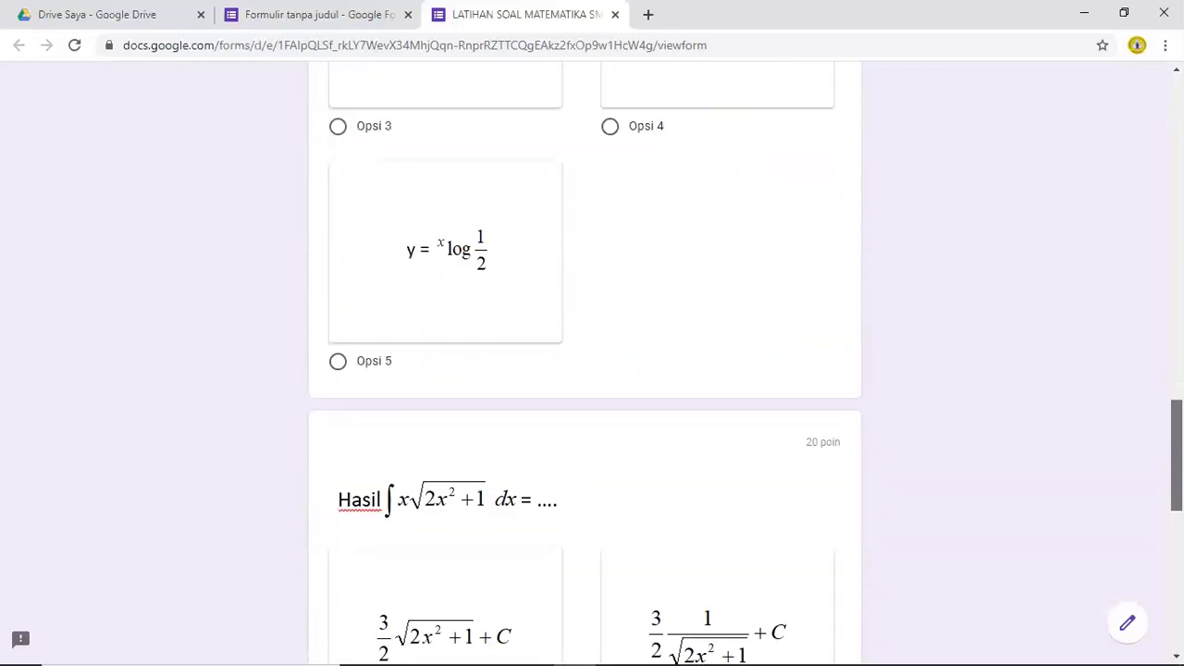
{"action": "scroll", "coordinate": [591, 370], "scroll_direction": "down", "scroll_amount": 3}
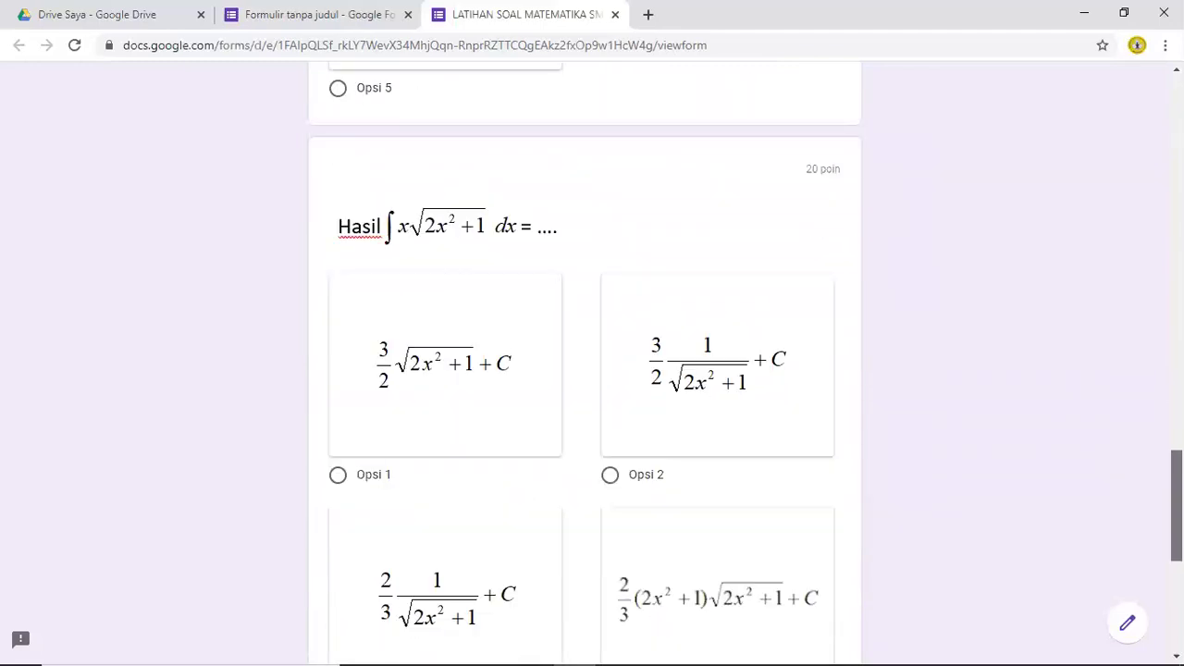
{"action": "scroll", "coordinate": [592, 370], "scroll_direction": "up", "scroll_amount": 20}
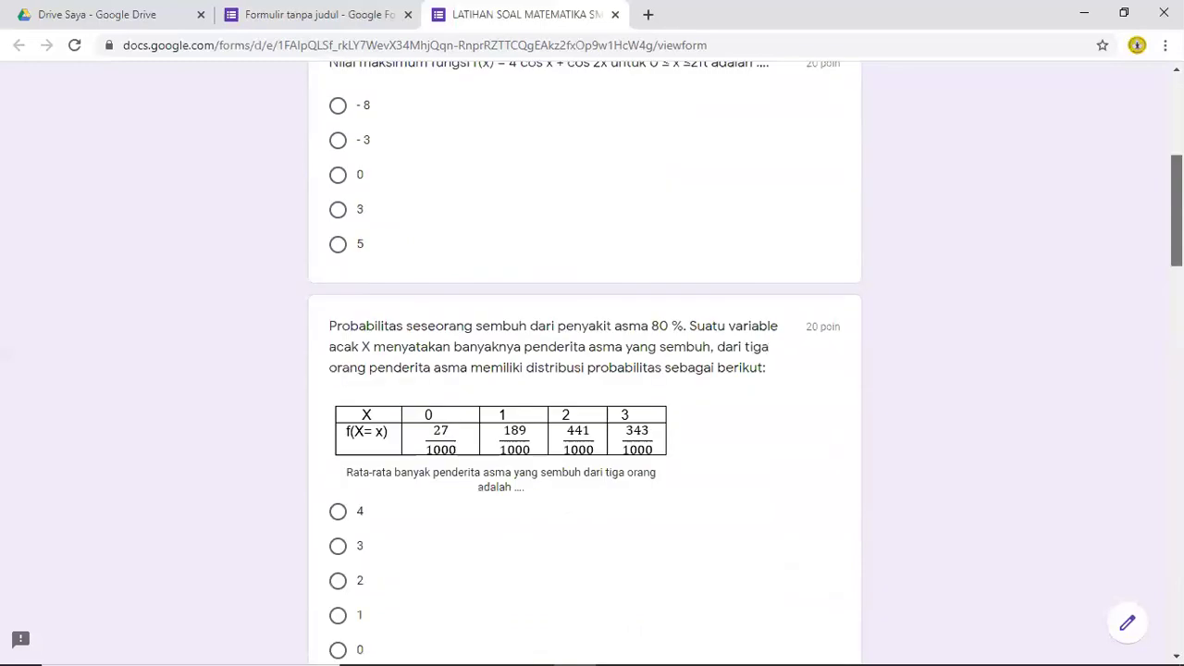